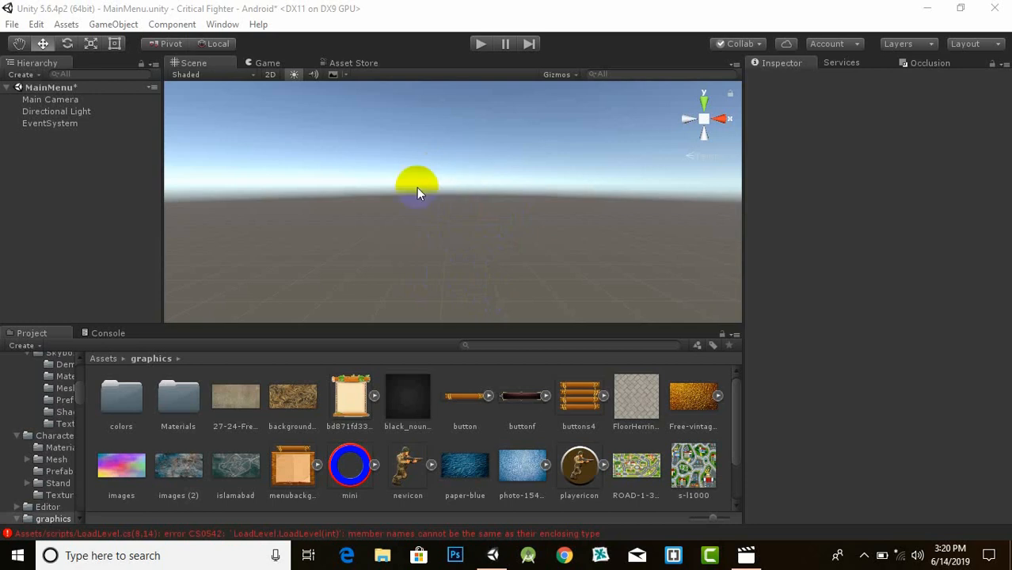
Add a UI panel on a new canvas to the MainMenu scene
click(605, 252)
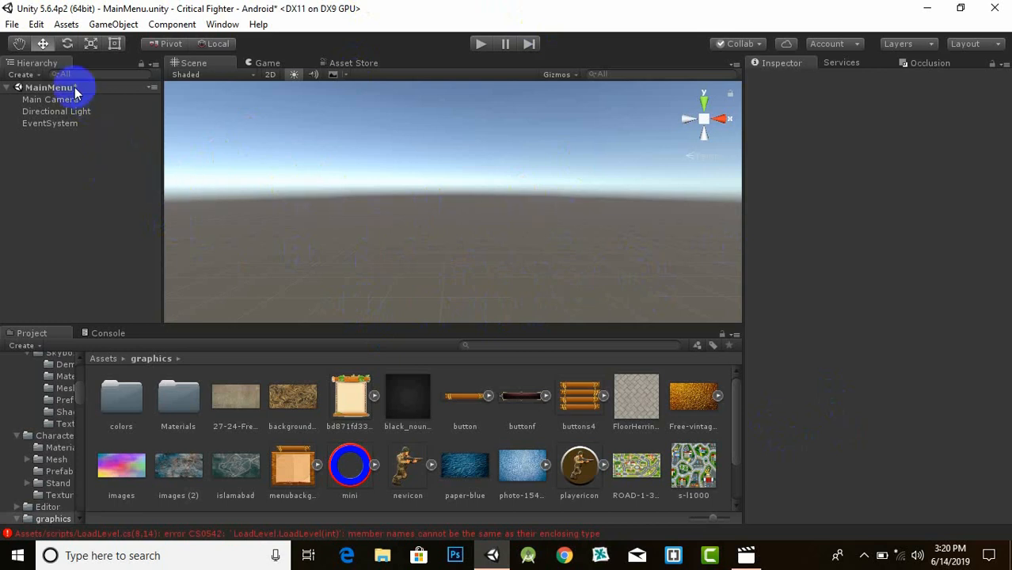
click(120, 181)
right_click(120, 180)
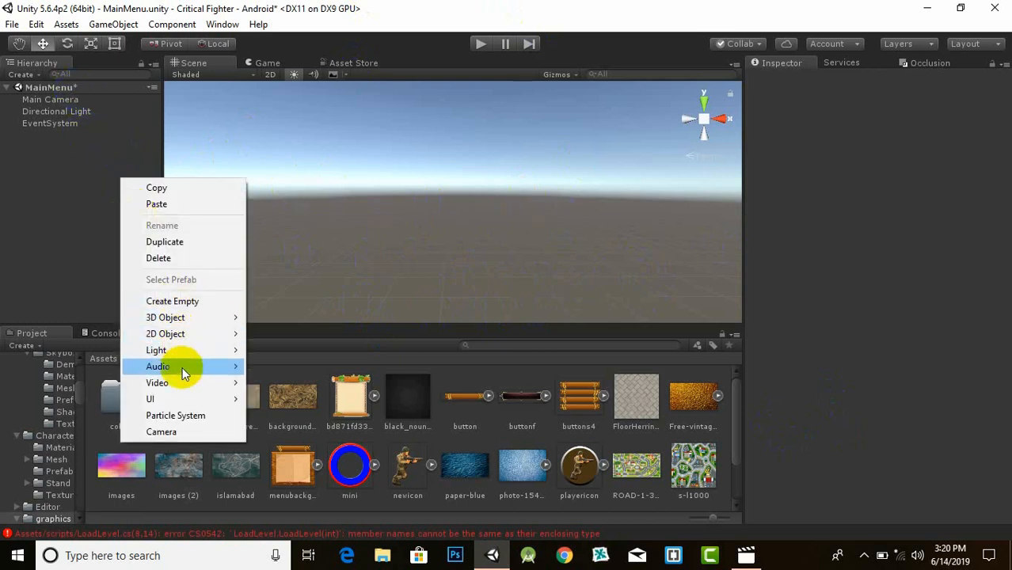
mouse_move(171, 402)
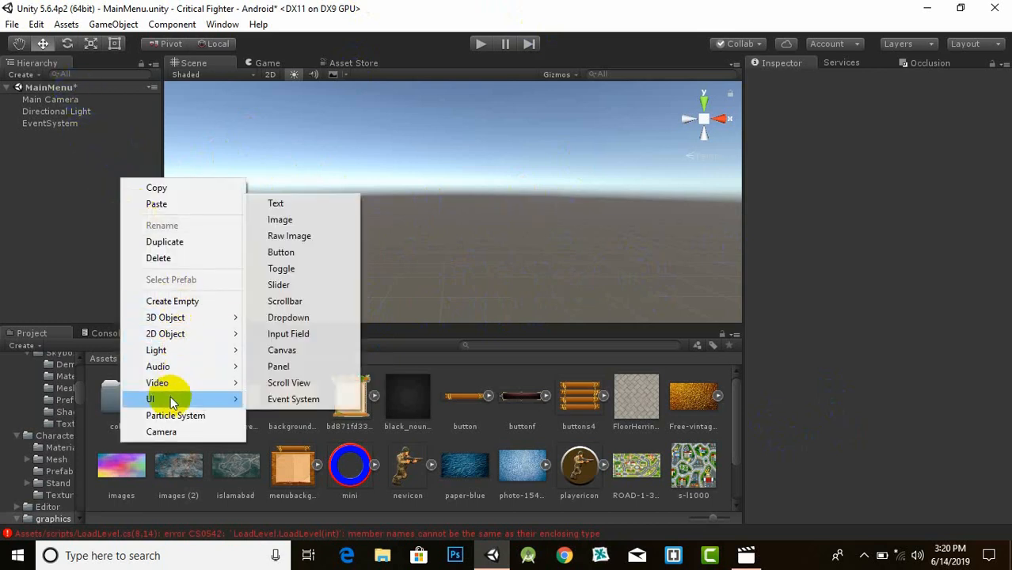
click(290, 367)
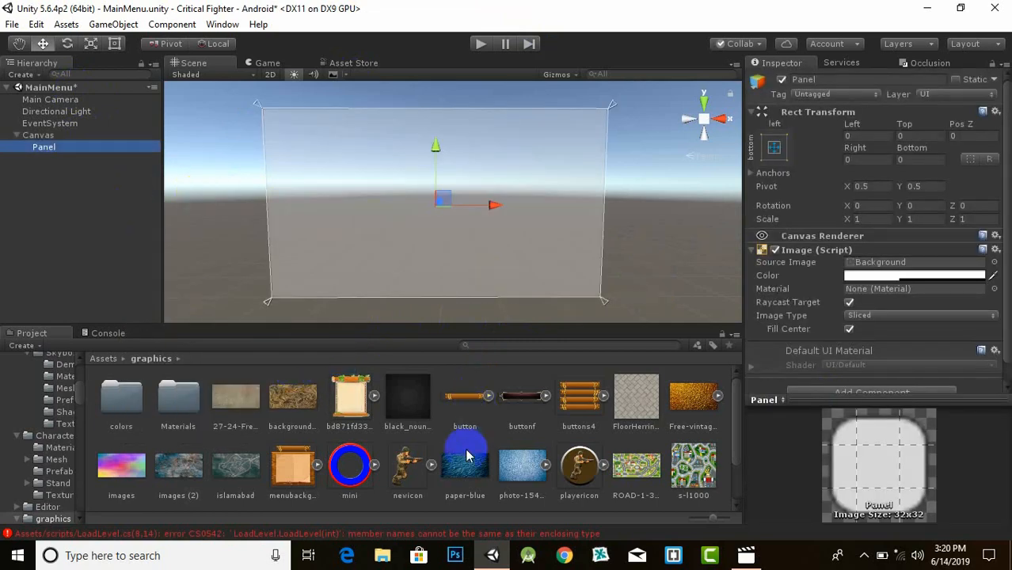
drag(502, 477, 897, 266)
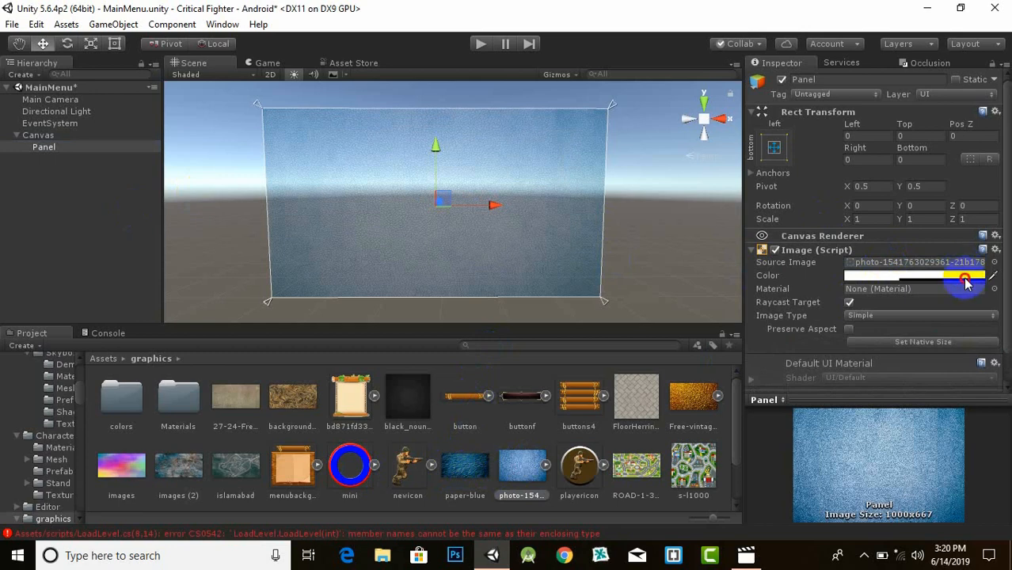
click(969, 277)
drag(897, 407, 960, 407)
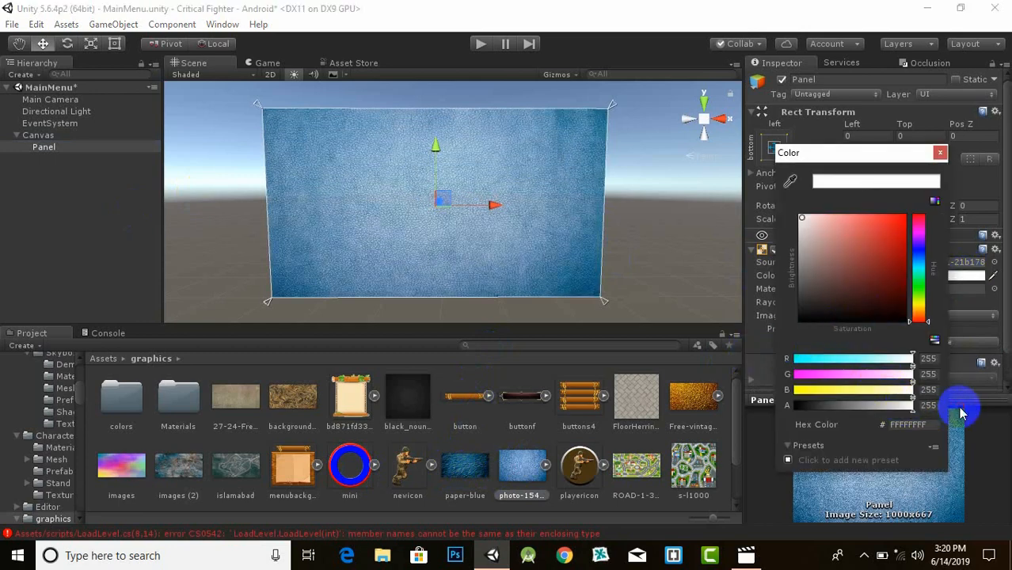
click(940, 154)
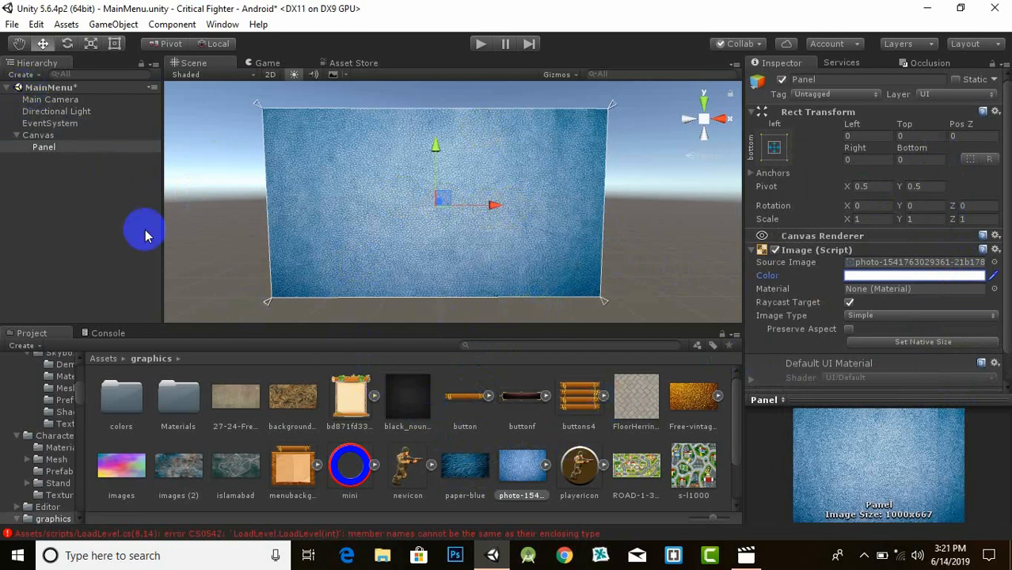
Add a UI button under the Canvas and assign the buttonf graphic as its source image
right_click(37, 139)
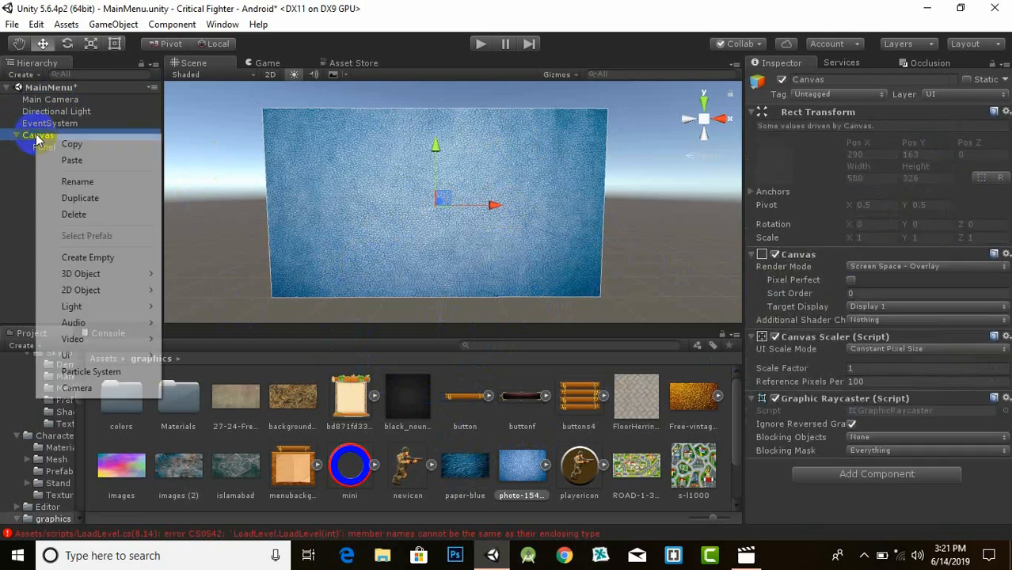
mouse_move(91, 354)
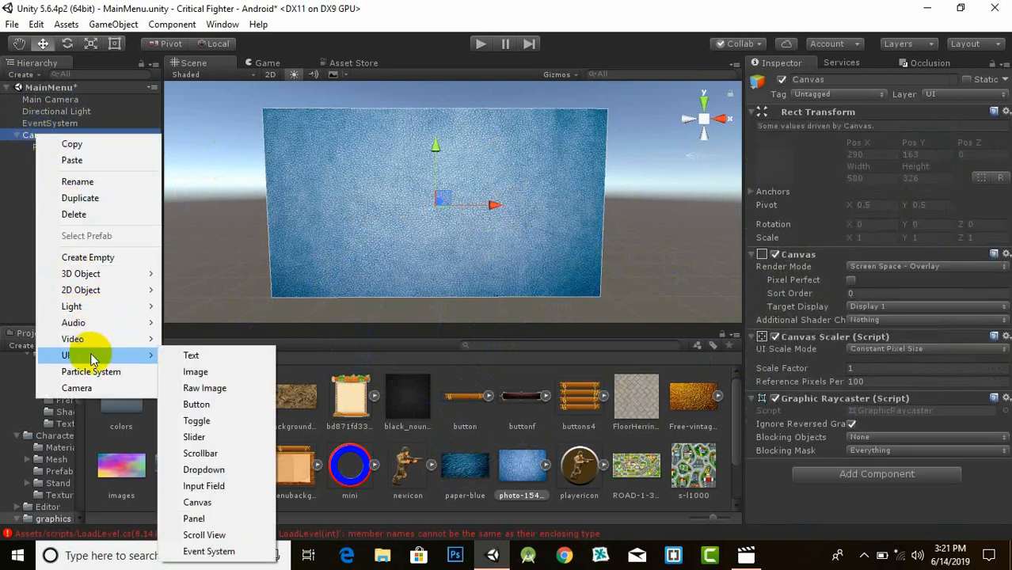
click(196, 404)
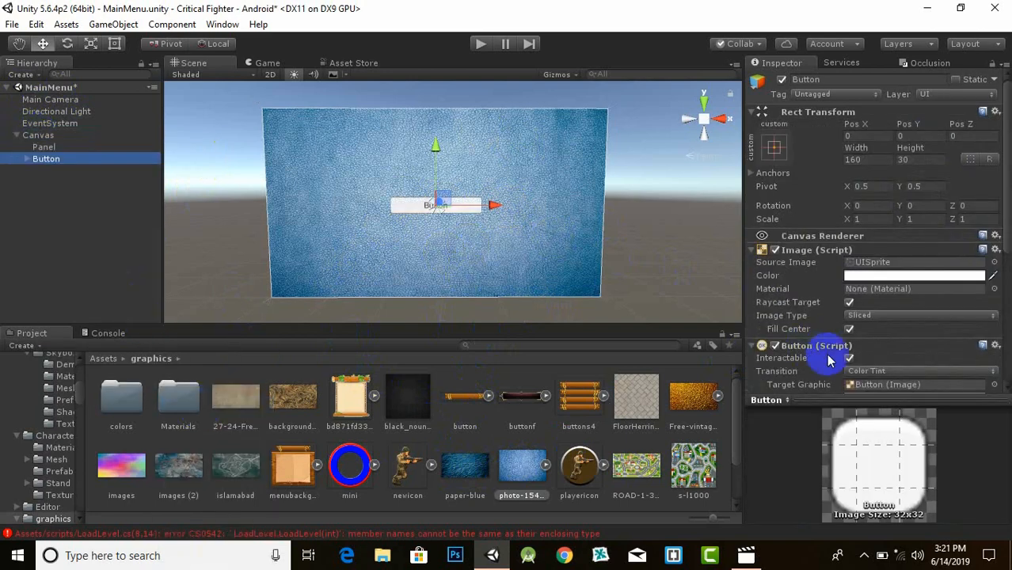
drag(531, 408, 827, 263)
scroll(505, 228, up, 2)
scroll(503, 225, up, 2)
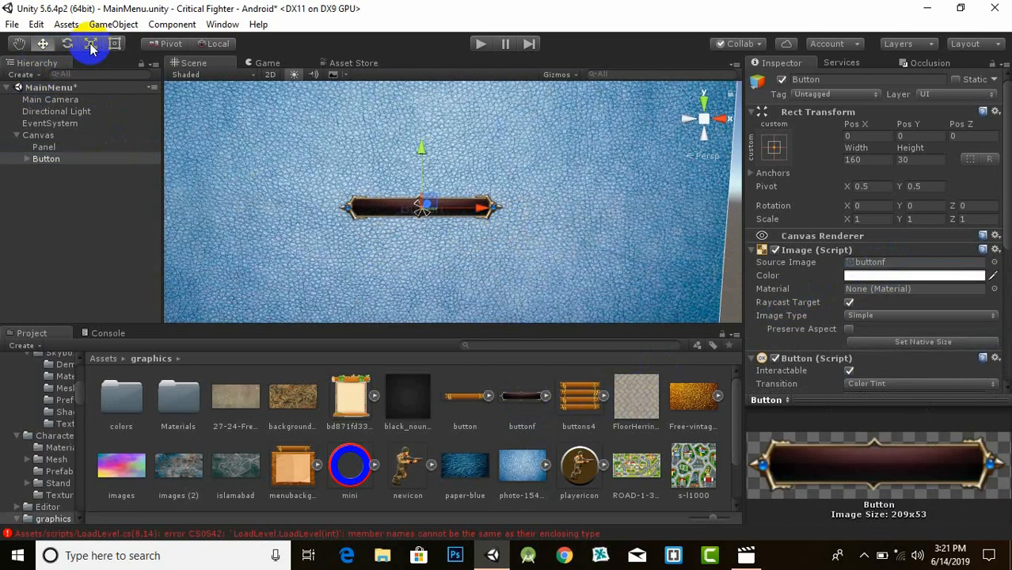
Expand the new button in the hierarchy and rename it PLAY
click(27, 160)
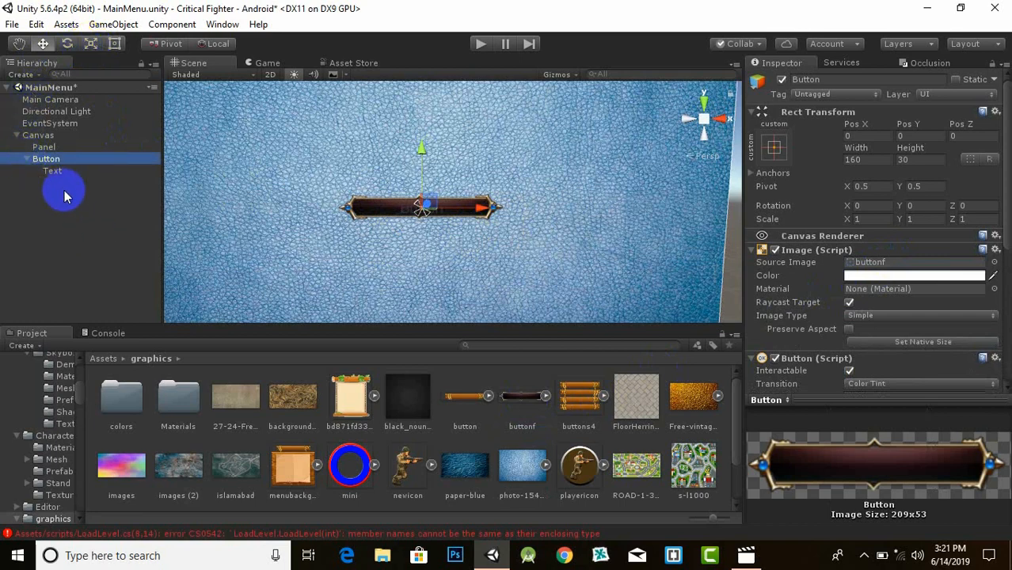
right_click(47, 159)
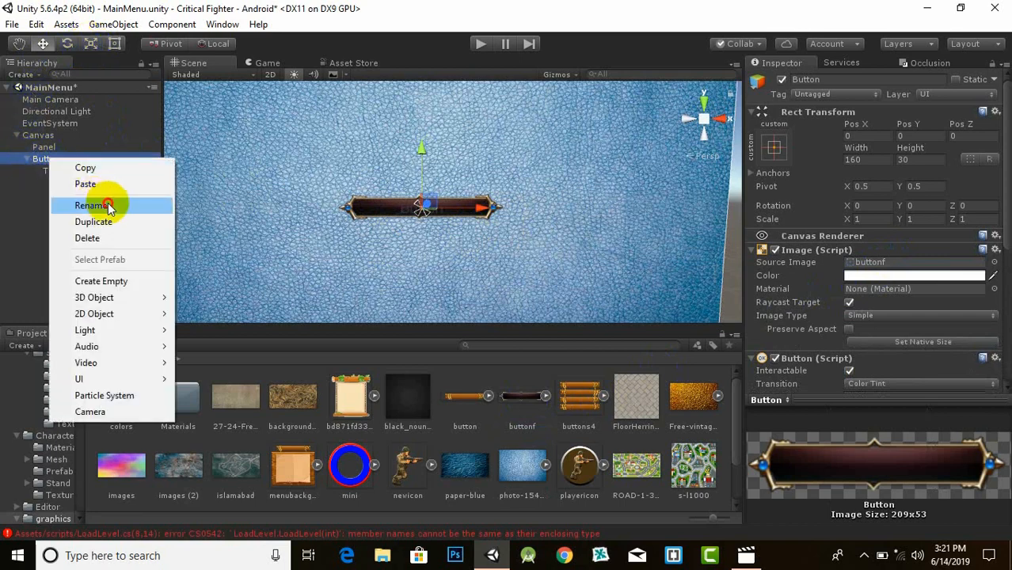
click(107, 202)
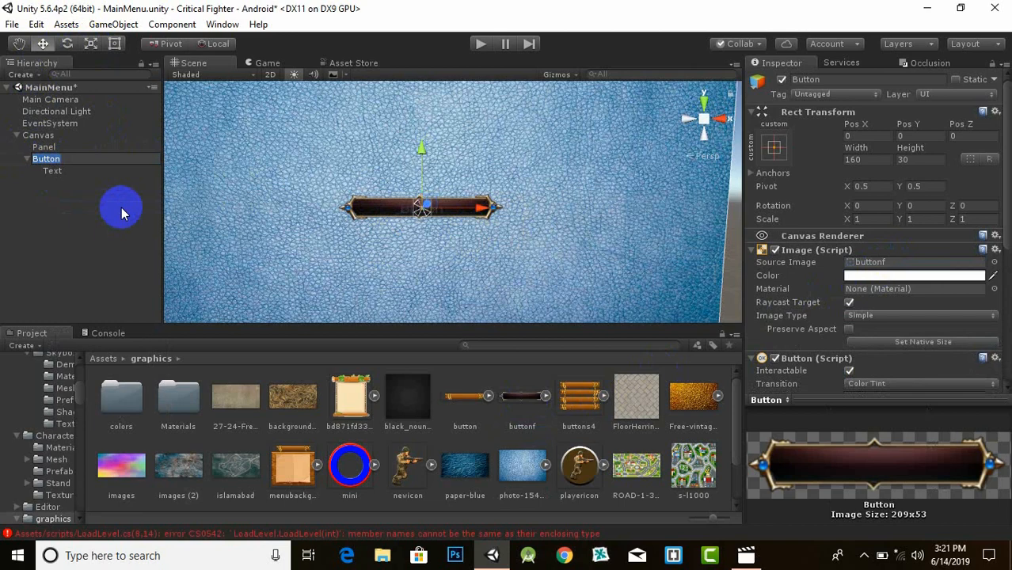
text(PLAY)
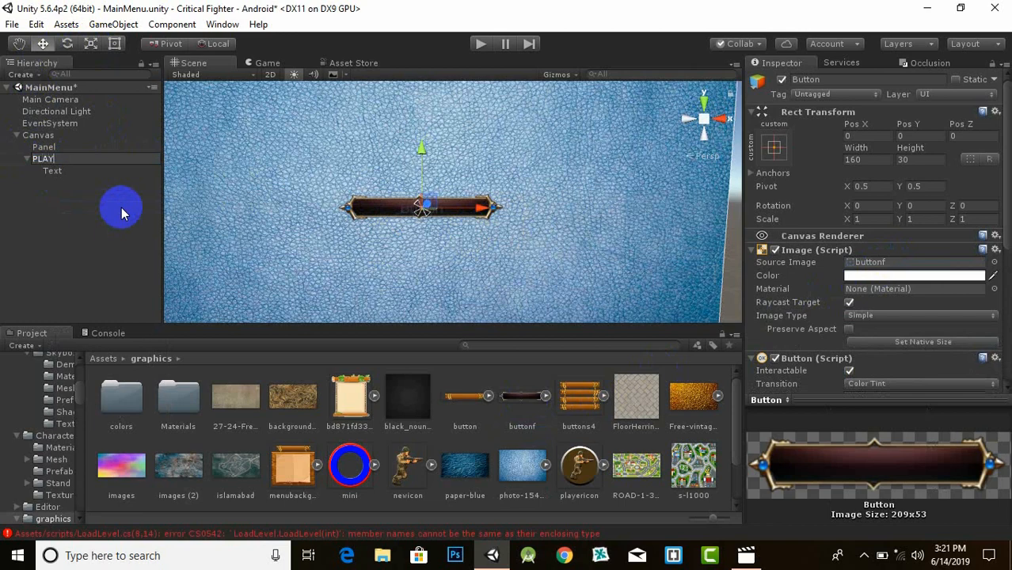
key(Return)
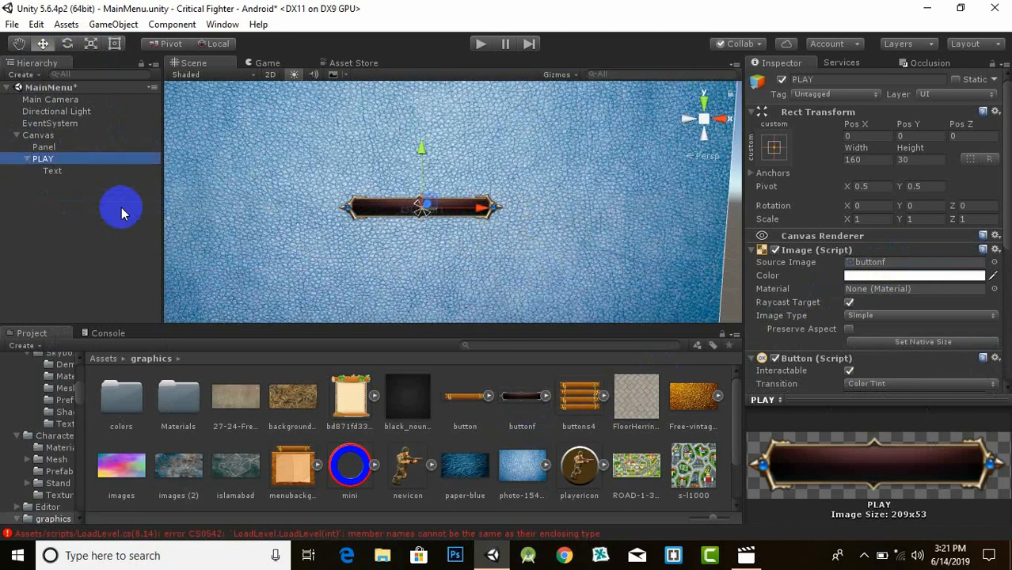
Change the button's label text to PLAY and set its font to BebasKai-Regular
click(63, 173)
click(809, 276)
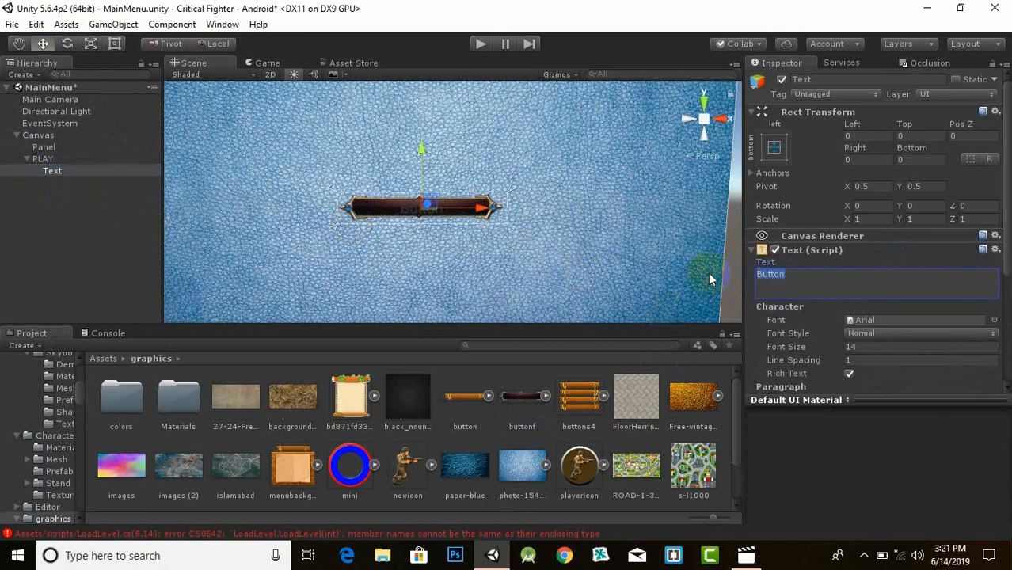
text(PLAY)
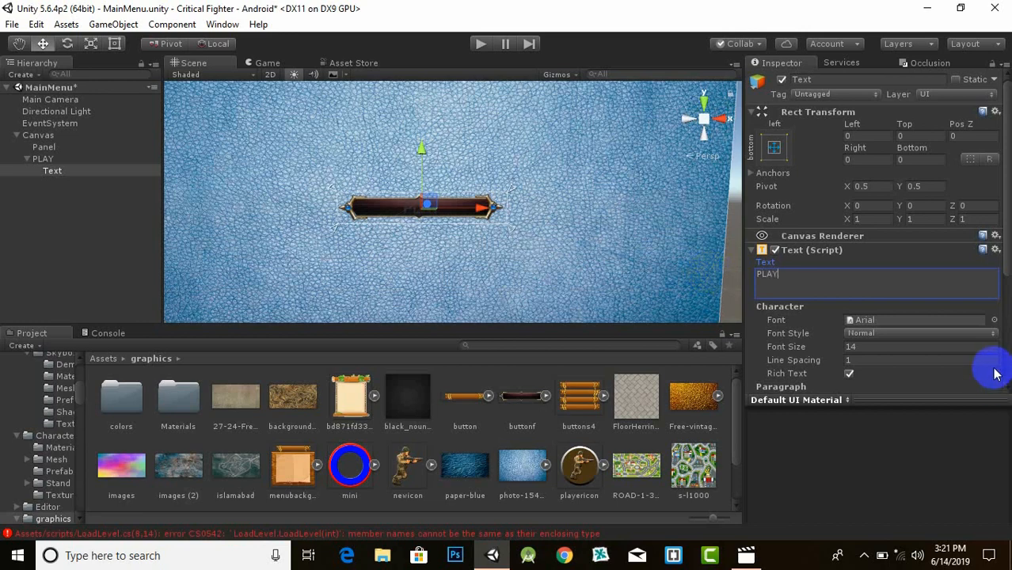
click(993, 319)
click(158, 177)
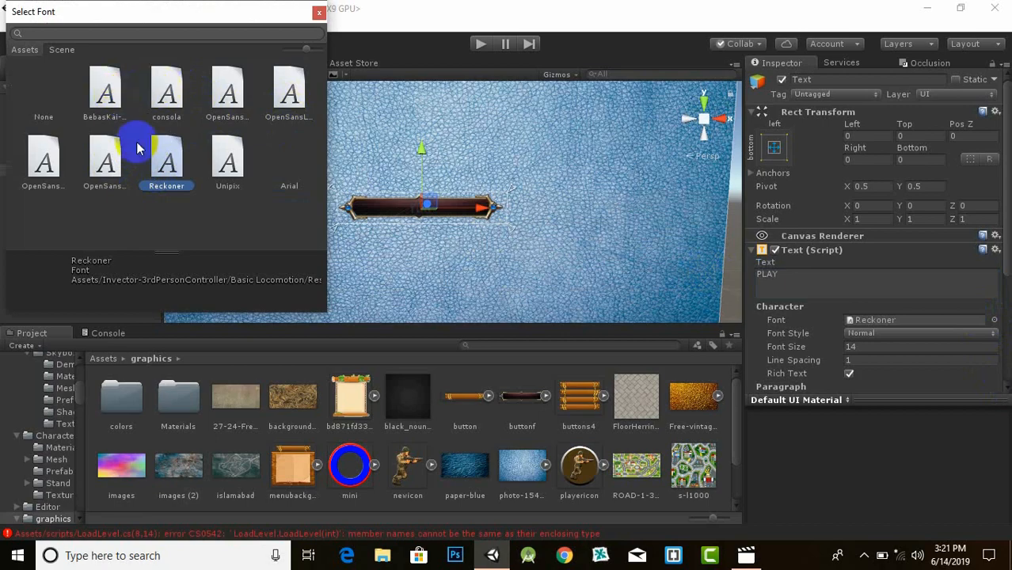
double_click(106, 91)
scroll(432, 221, up, 3)
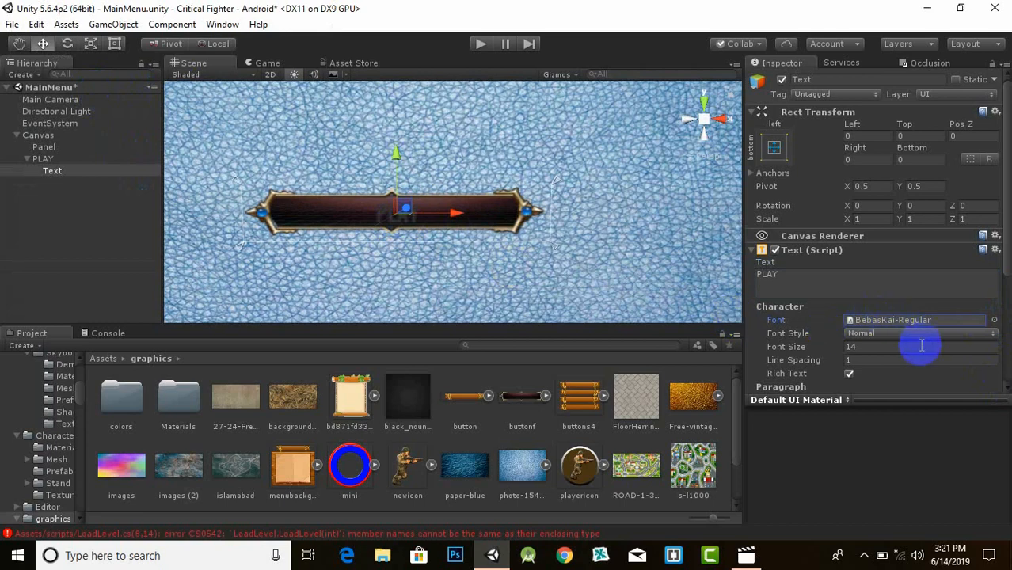
Set the PLAY label's text colour to white and its font size to 24
scroll(901, 362, down, 5)
click(885, 288)
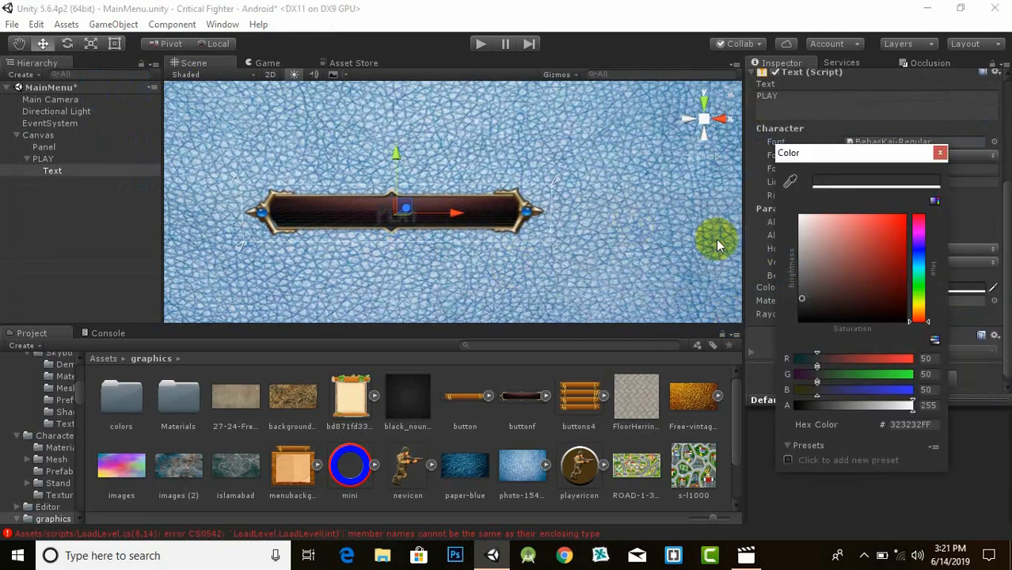
drag(843, 262, 713, 148)
click(939, 155)
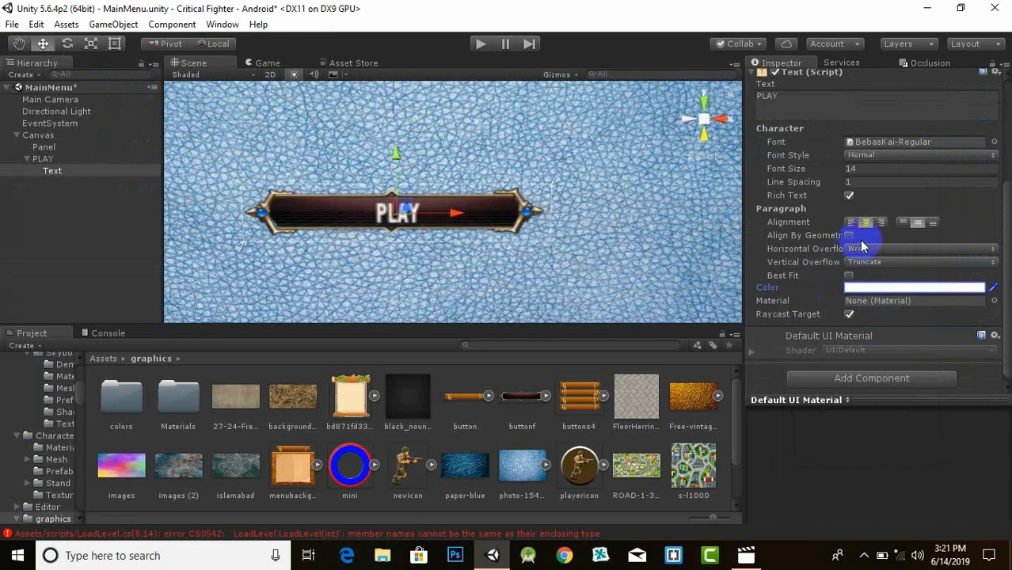
click(841, 168)
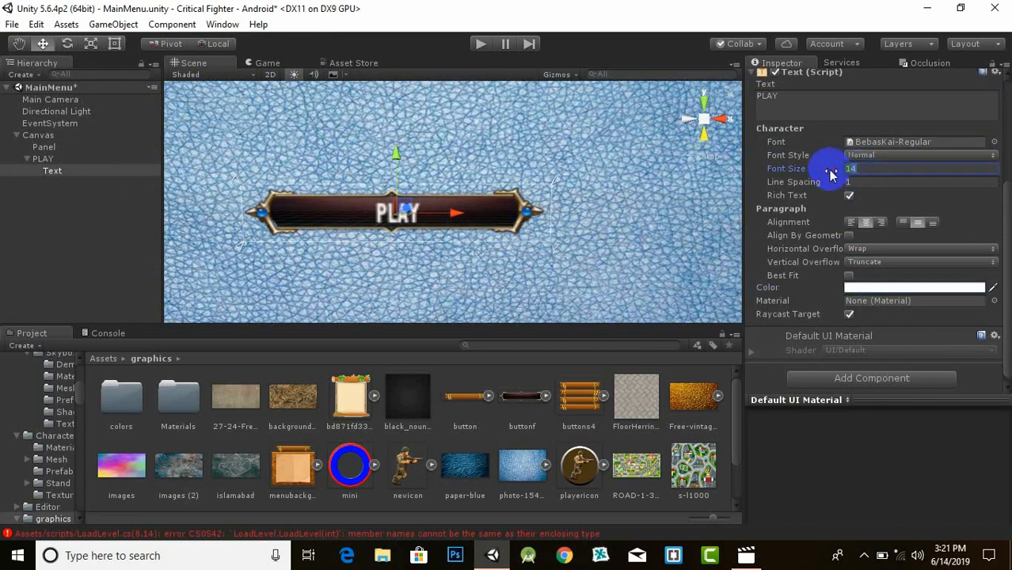
text(24)
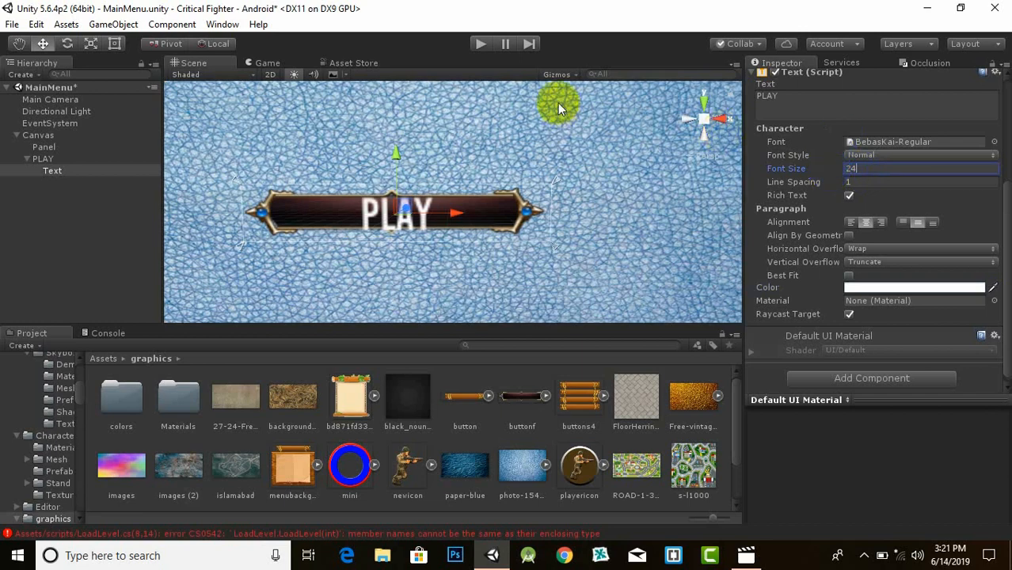
scroll(452, 222, down, 2)
scroll(453, 222, down, 2)
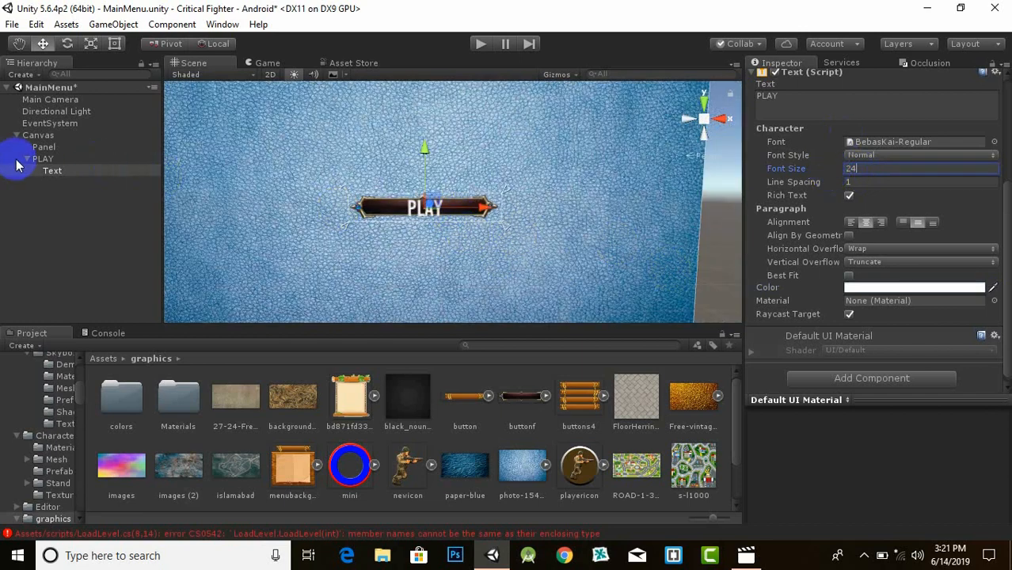
Enlarge the PLAY button with the Rect tool and place it horizontally centred, slightly below the panel's middle
click(40, 158)
click(117, 45)
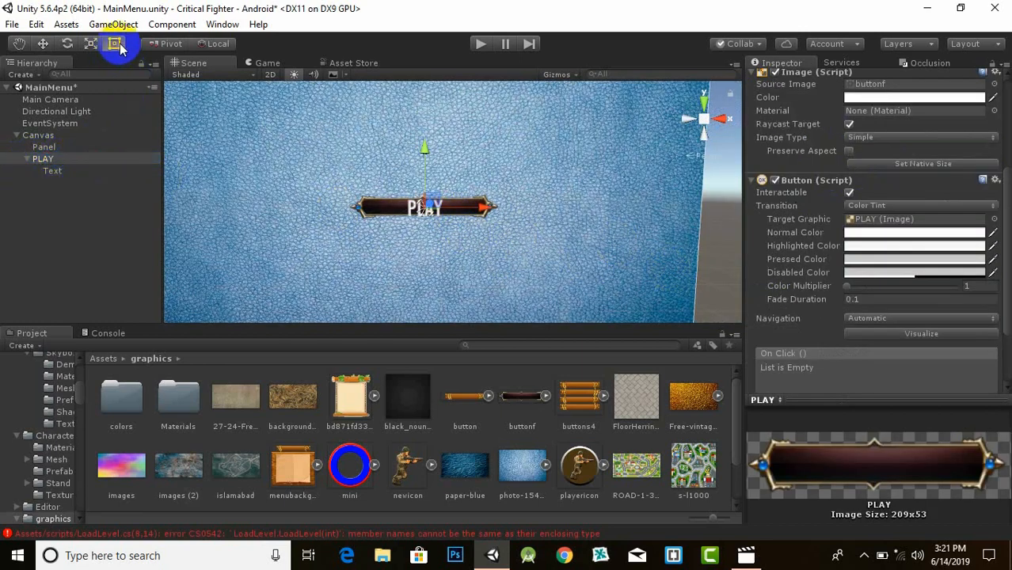
drag(498, 219, 560, 269)
scroll(339, 192, down, 5)
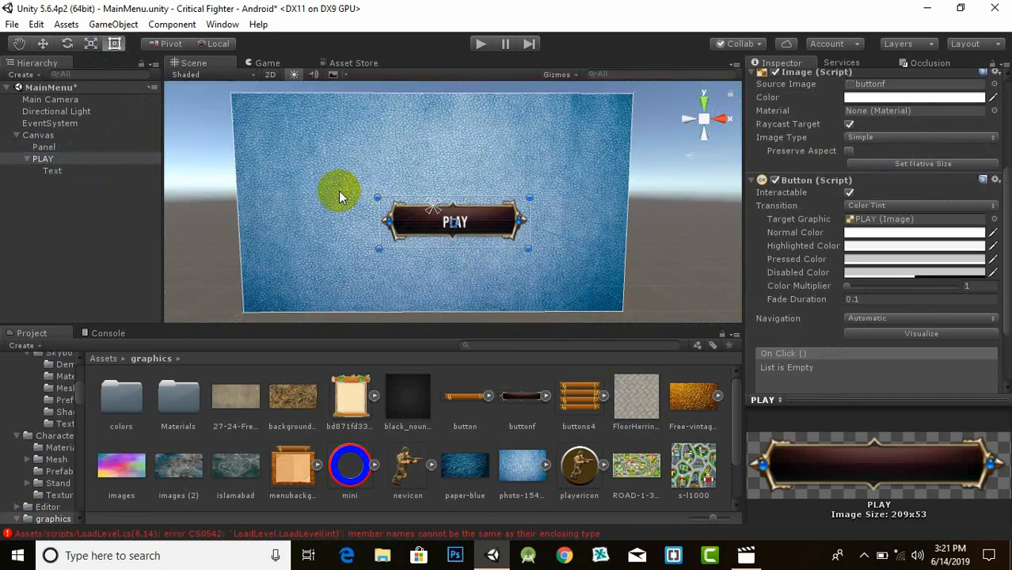
scroll(463, 238, up, 5)
drag(493, 243, 475, 225)
scroll(471, 194, down, 3)
scroll(463, 237, up, 5)
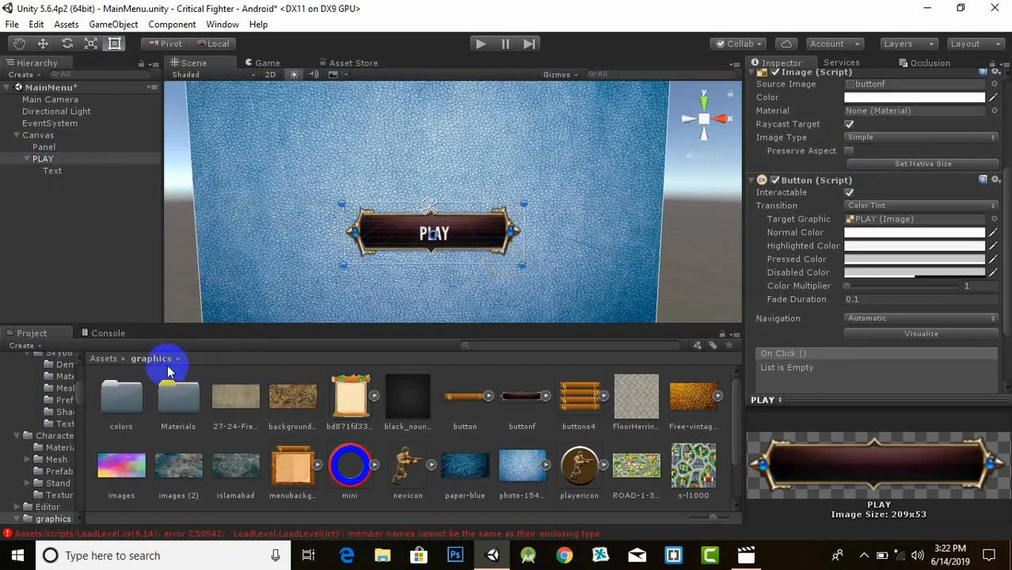
Show the project's scenes folder under Assets and save the MainMenu scene
click(104, 358)
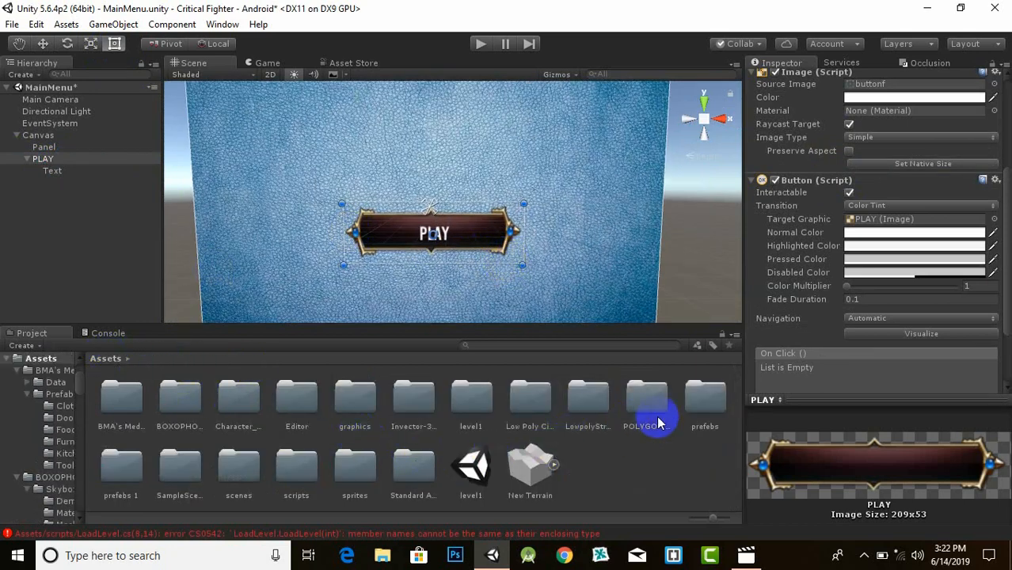
double_click(237, 467)
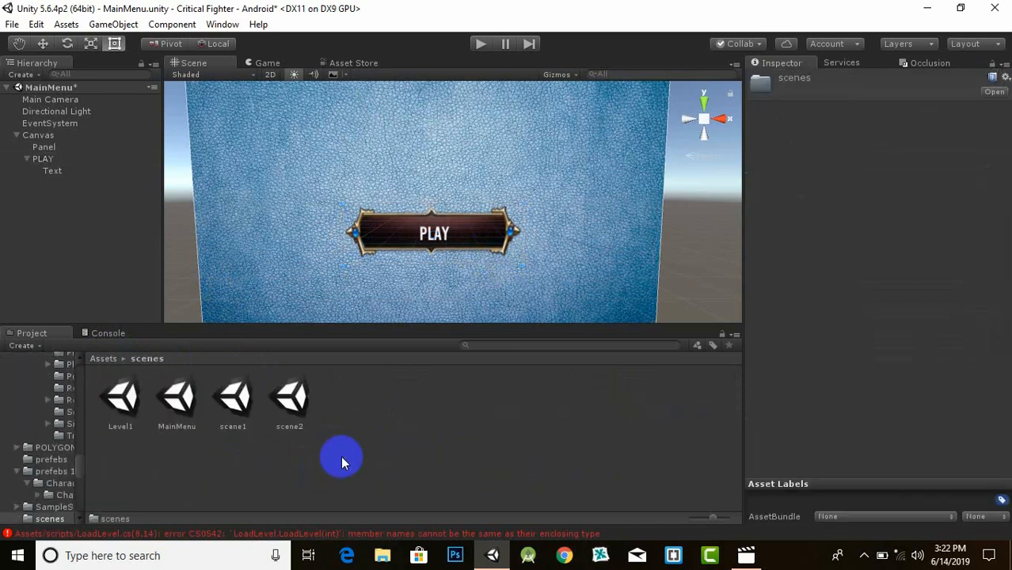
key(ctrl+s)
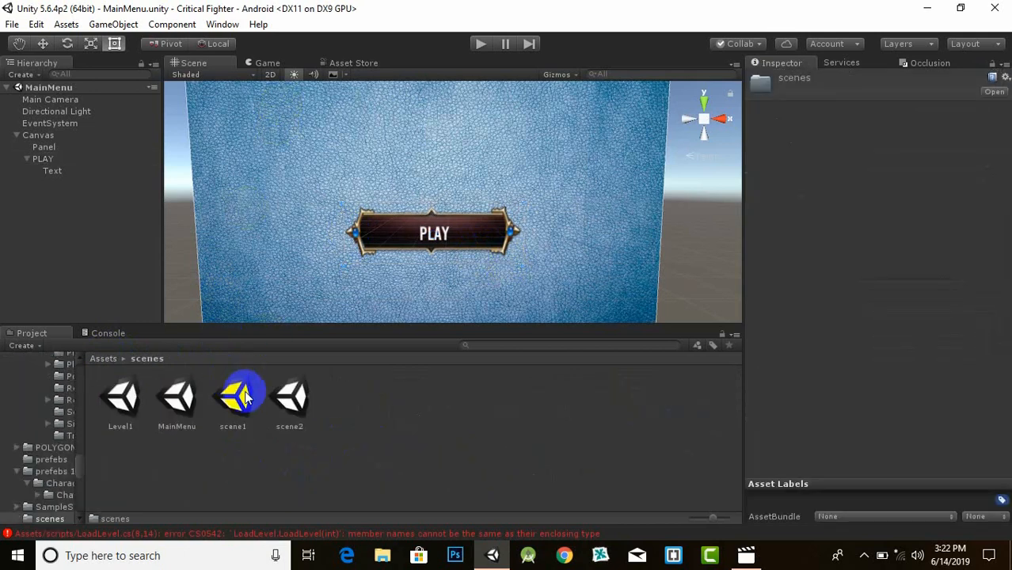
Open the Level1 scene and examine its terrain and on-screen game controls
click(125, 400)
double_click(125, 400)
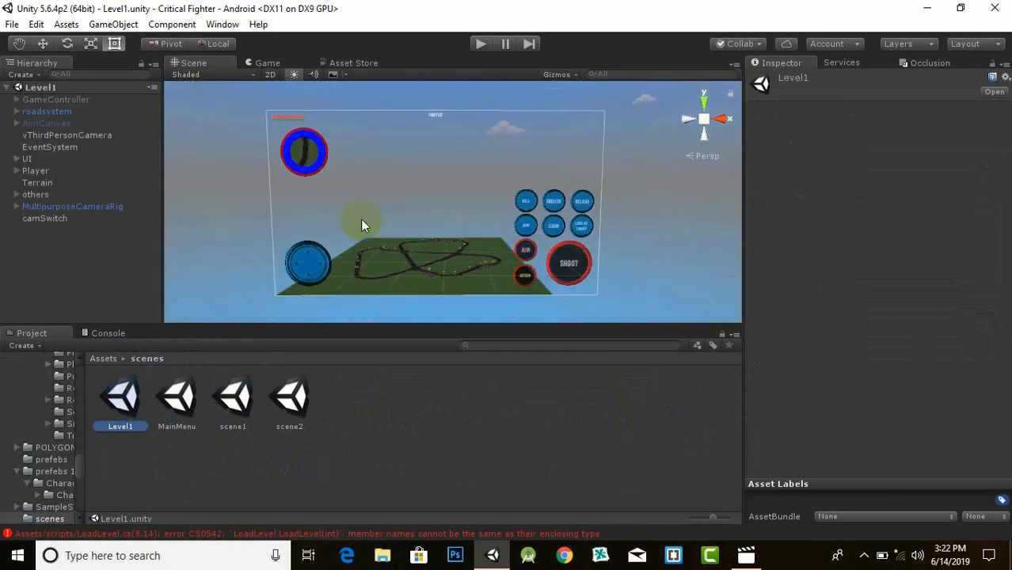
scroll(535, 290, up, 2)
scroll(515, 269, up, 2)
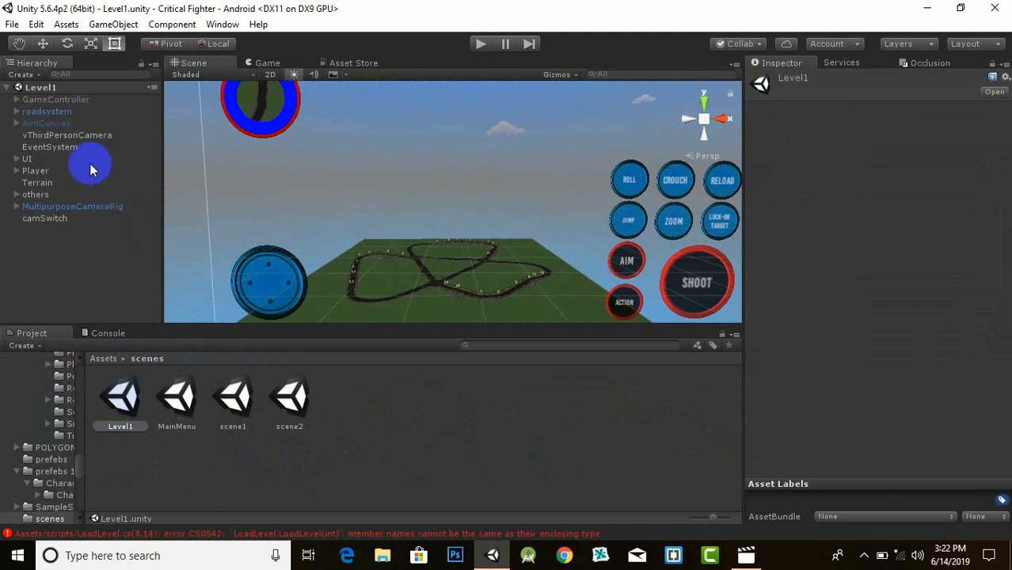
Reopen the MainMenu scene and bring up the project's build settings
double_click(188, 407)
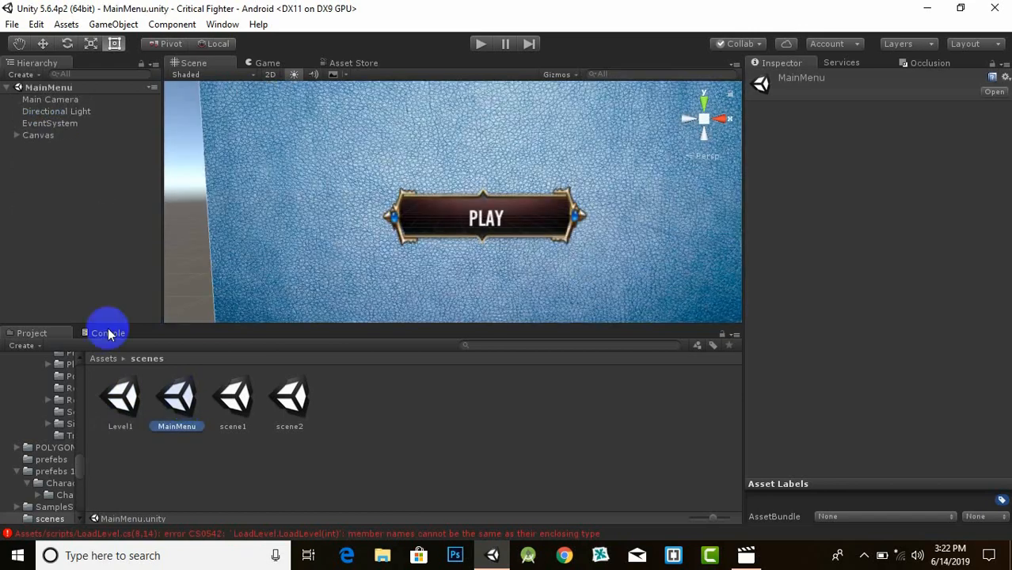
click(14, 24)
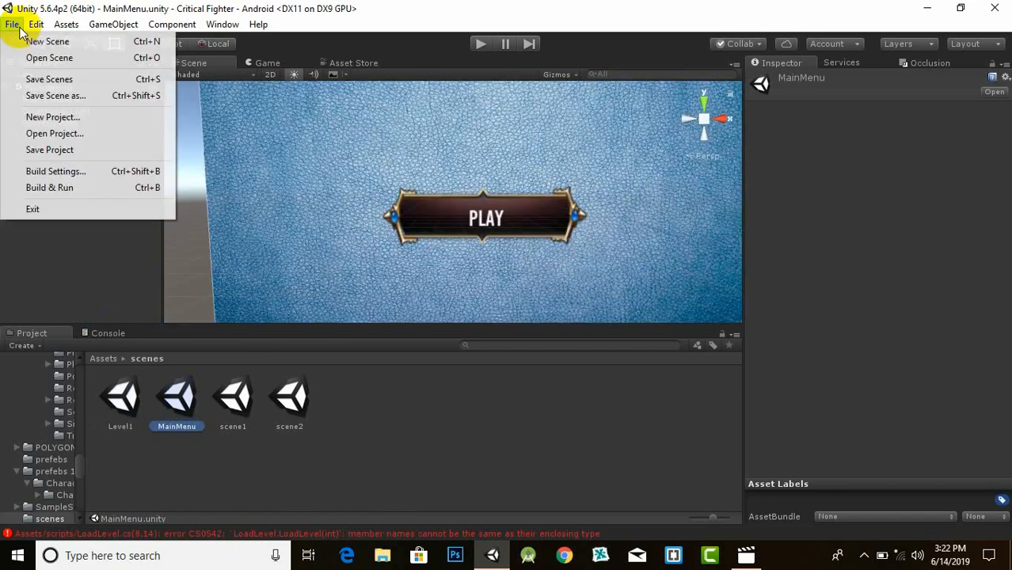
click(44, 172)
click(579, 306)
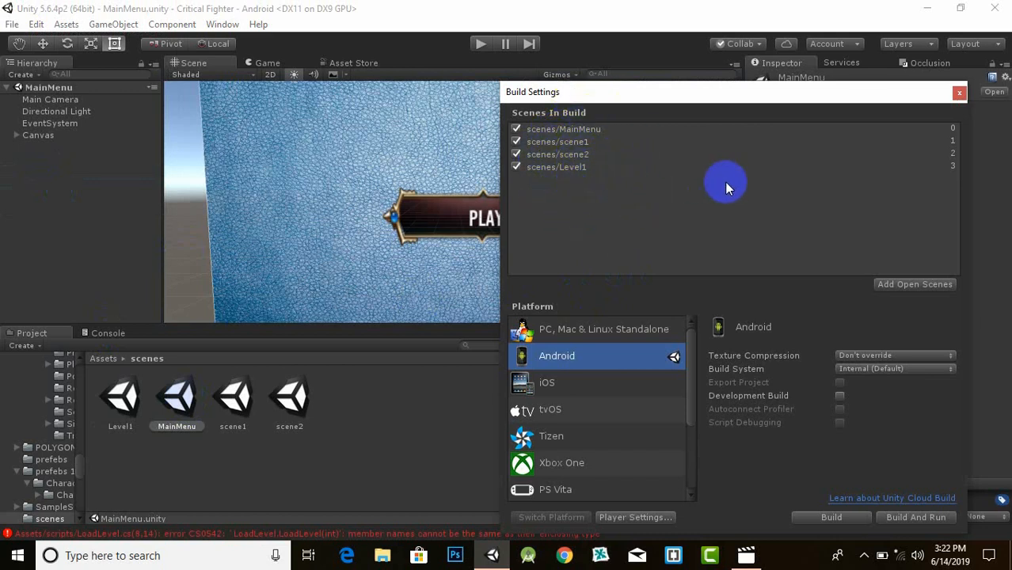
Remove scene1 and scene2 from the scenes in build, keeping MainMenu and Level1, and close the build settings
click(576, 167)
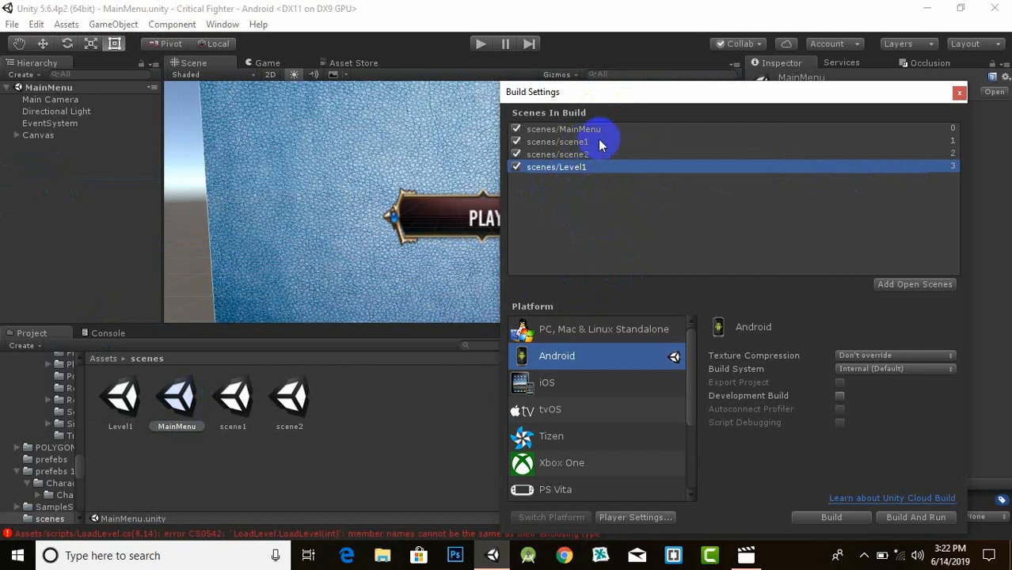
click(575, 146)
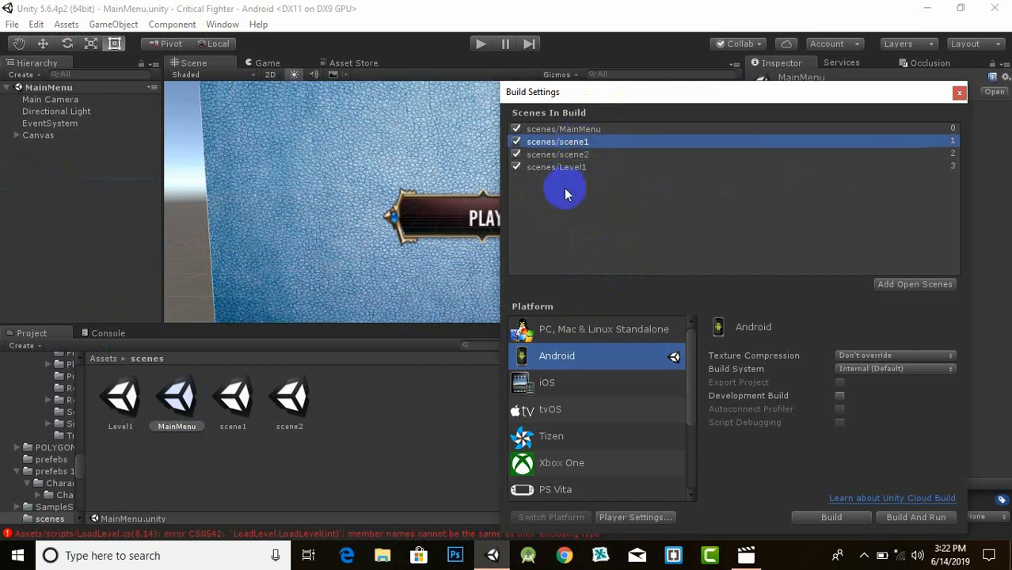
key(Delete)
click(566, 144)
key(Delete)
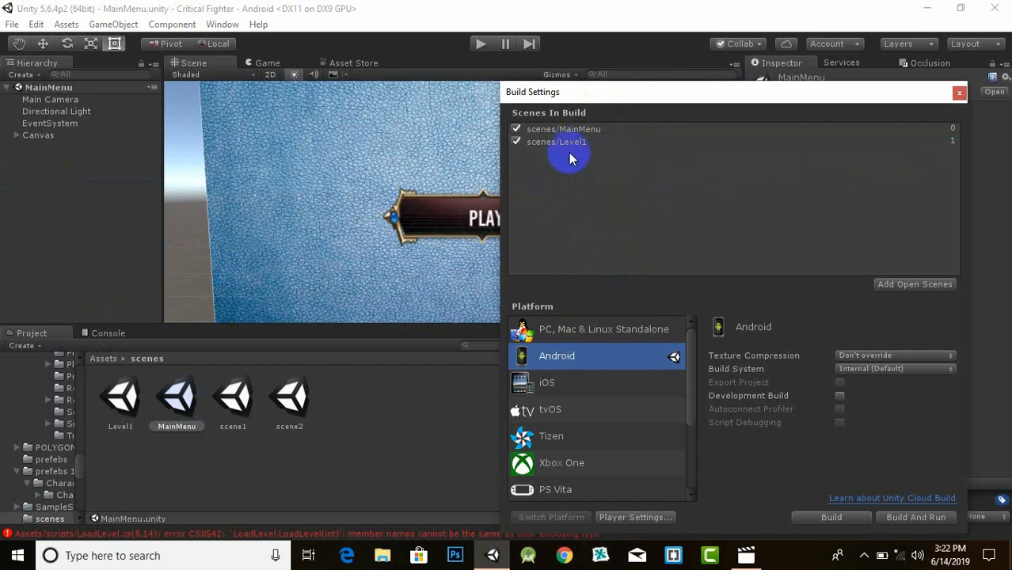
drag(684, 101, 624, 96)
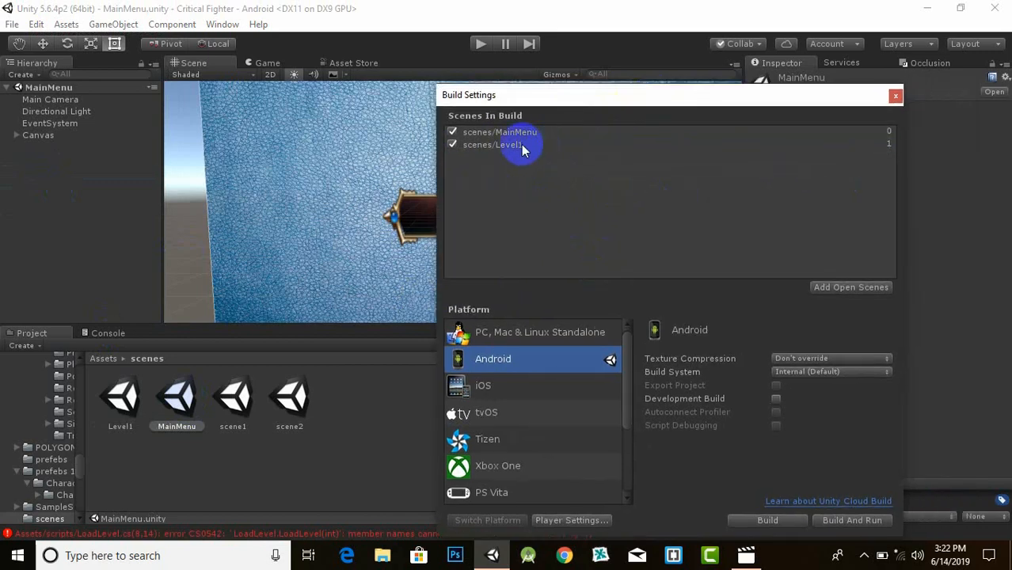
click(708, 162)
click(574, 133)
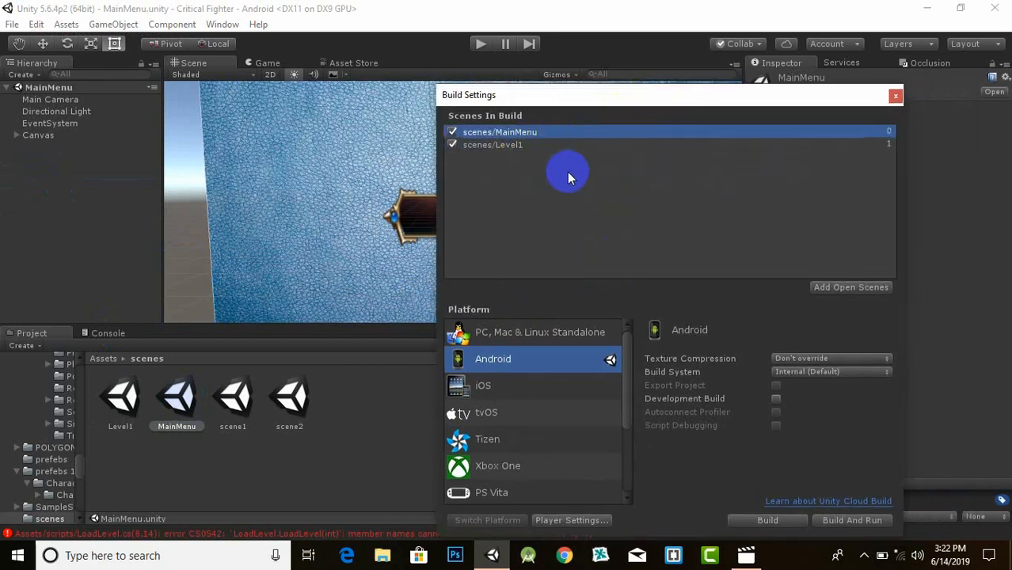
click(895, 95)
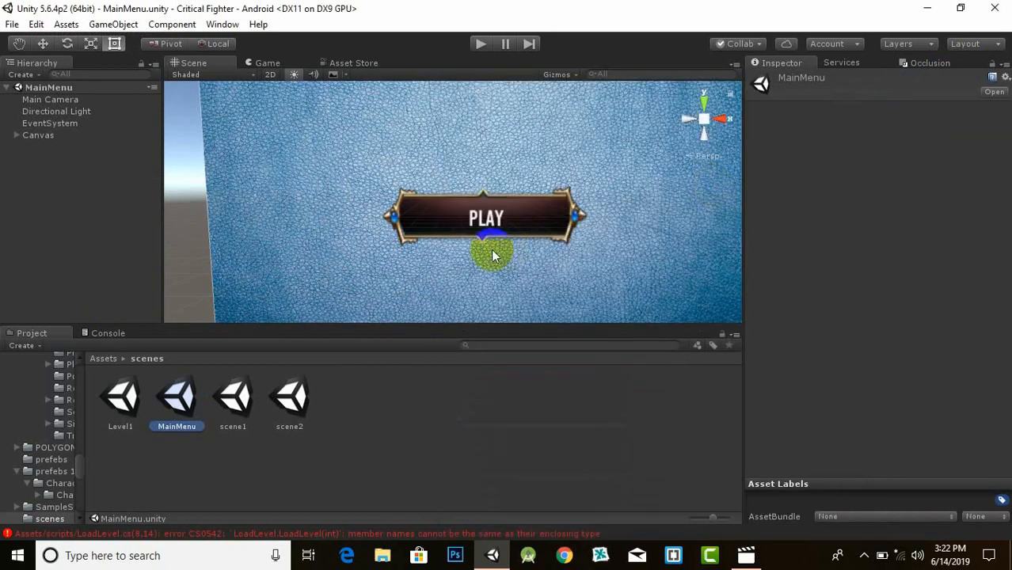
Delete the existing LoadLevel script from the scripts folder under Assets
click(103, 358)
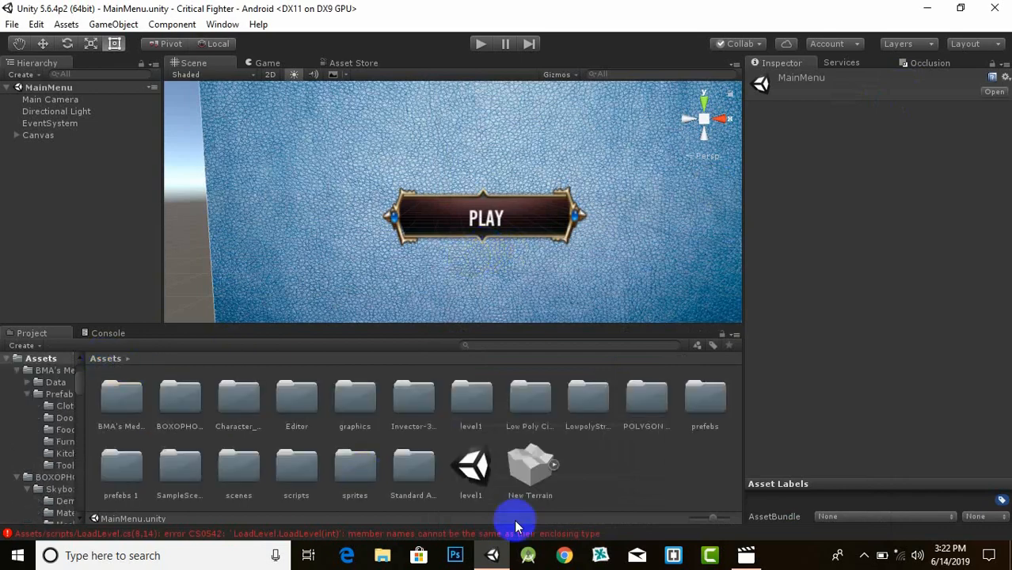
double_click(299, 468)
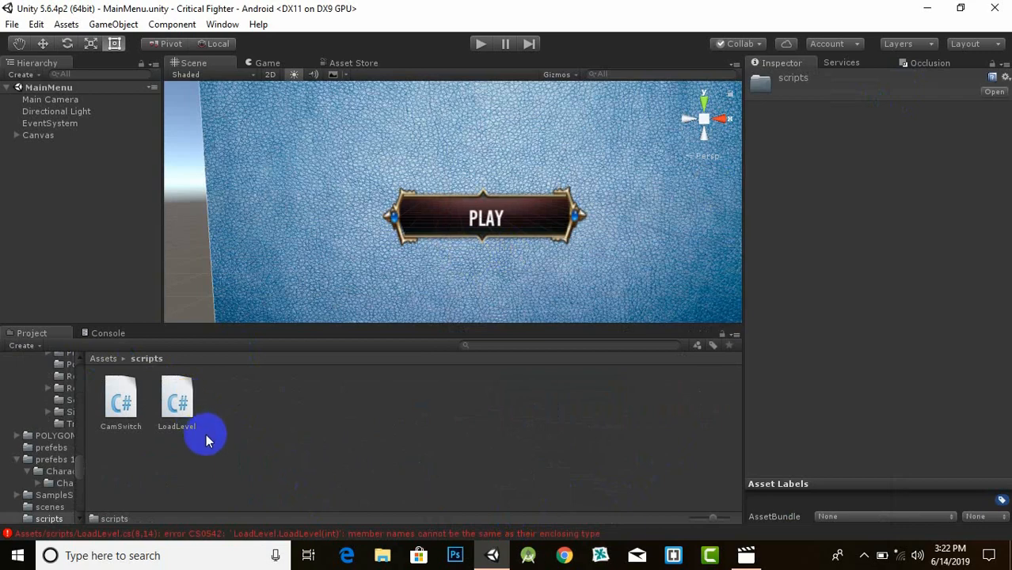
click(178, 402)
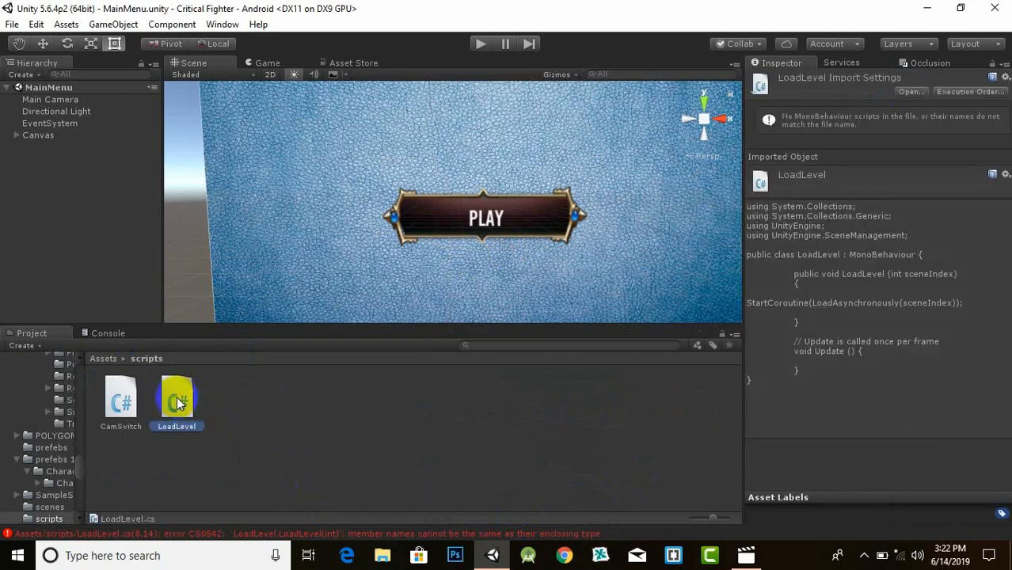
right_click(177, 400)
click(234, 176)
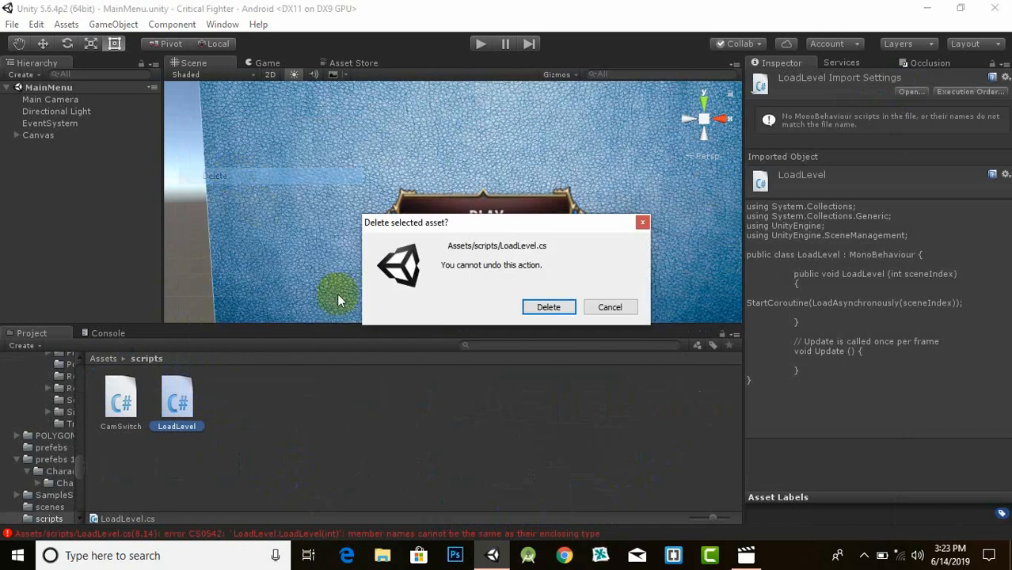
click(527, 307)
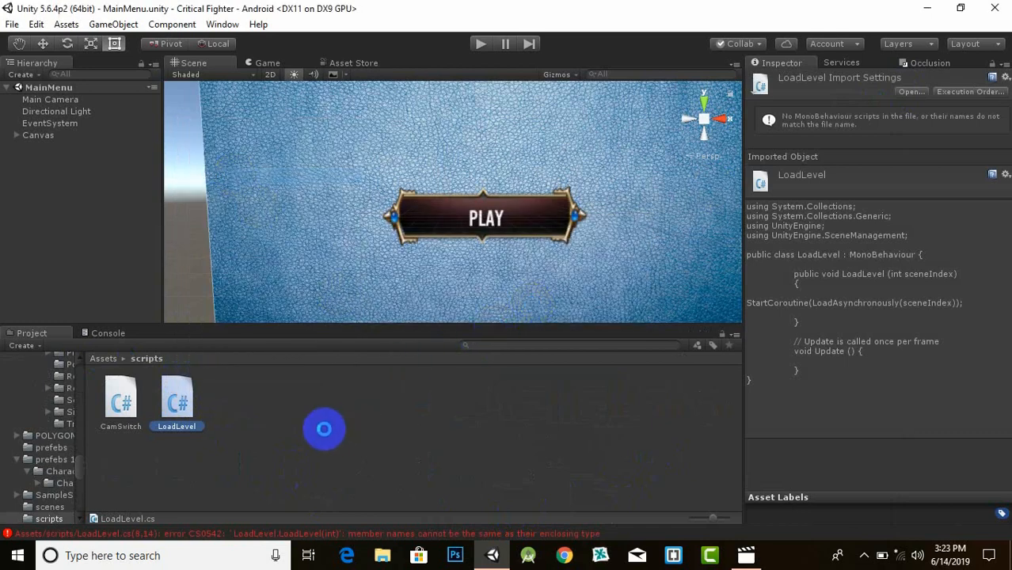
Create a new C# script named LoadLevel in the scripts folder
right_click(320, 428)
mouse_move(433, 166)
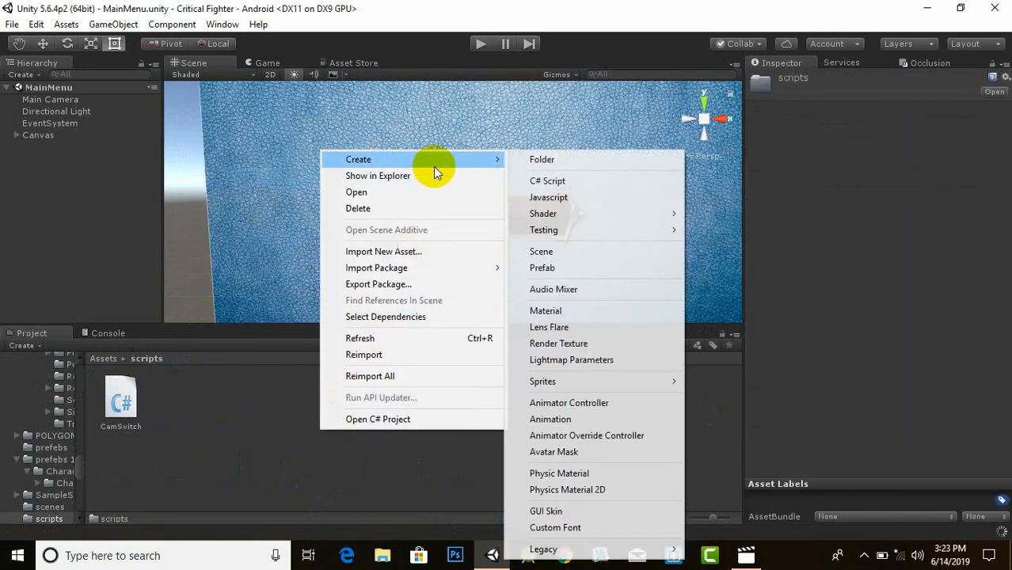
click(567, 175)
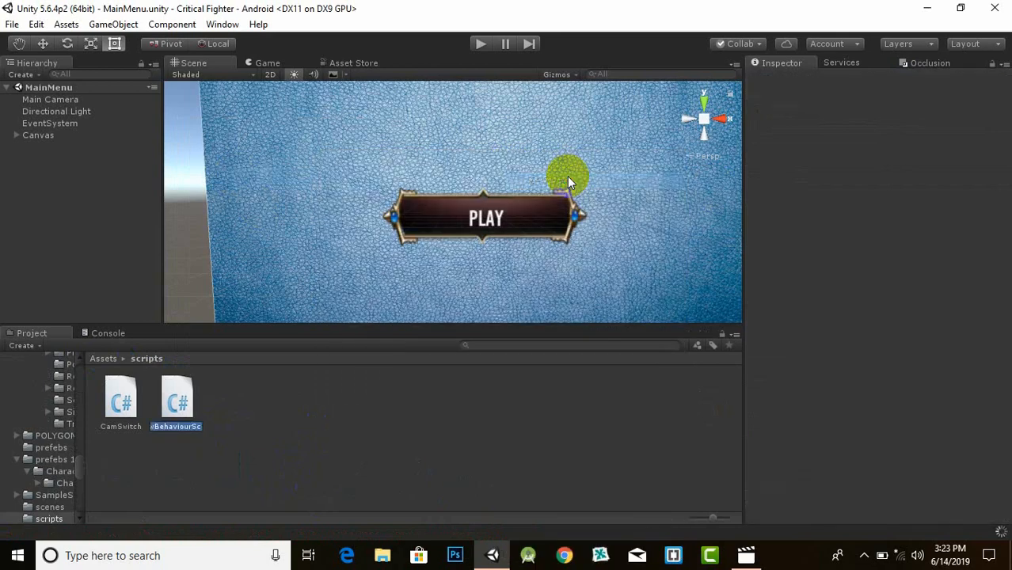
text(Lo)
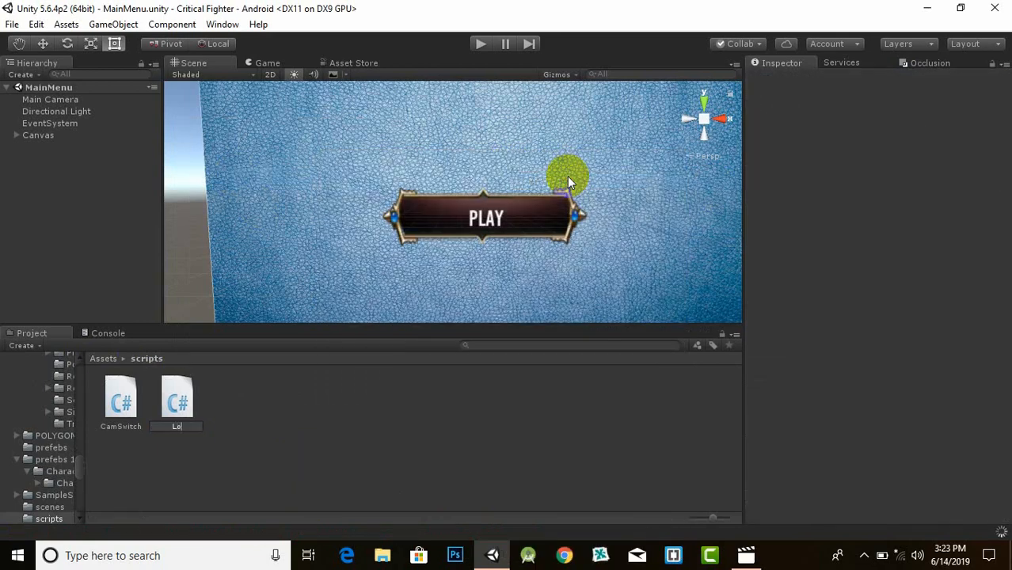
text(adLevel)
key(Return)
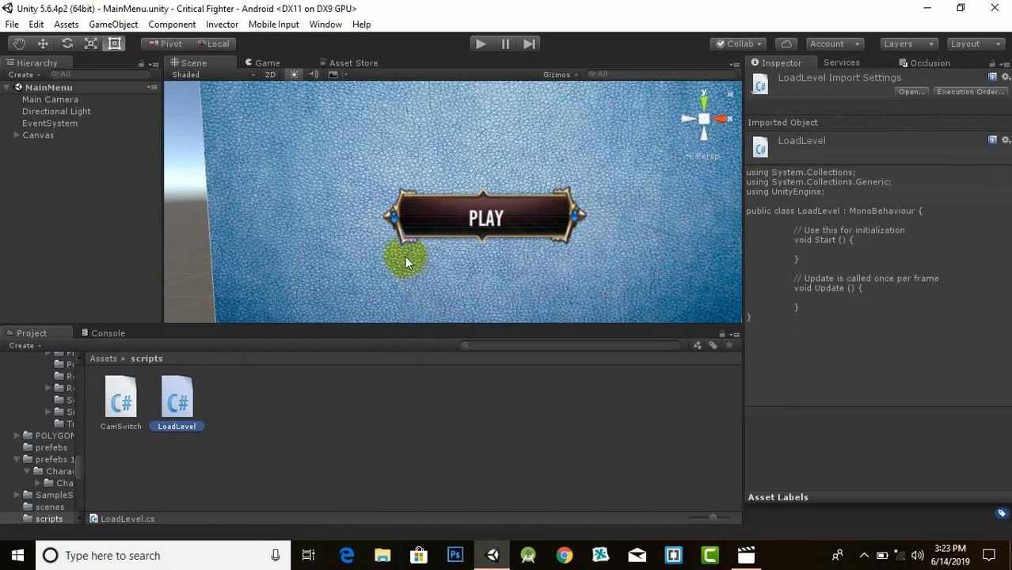
Delete the default Start and Update methods and their comments from LoadLevel.cs in MonoDevelop
mouse_move(404, 256)
alt+mouse_down()
mouse_move(411, 220)
mouse_move(397, 249)
alt+mouse_up()
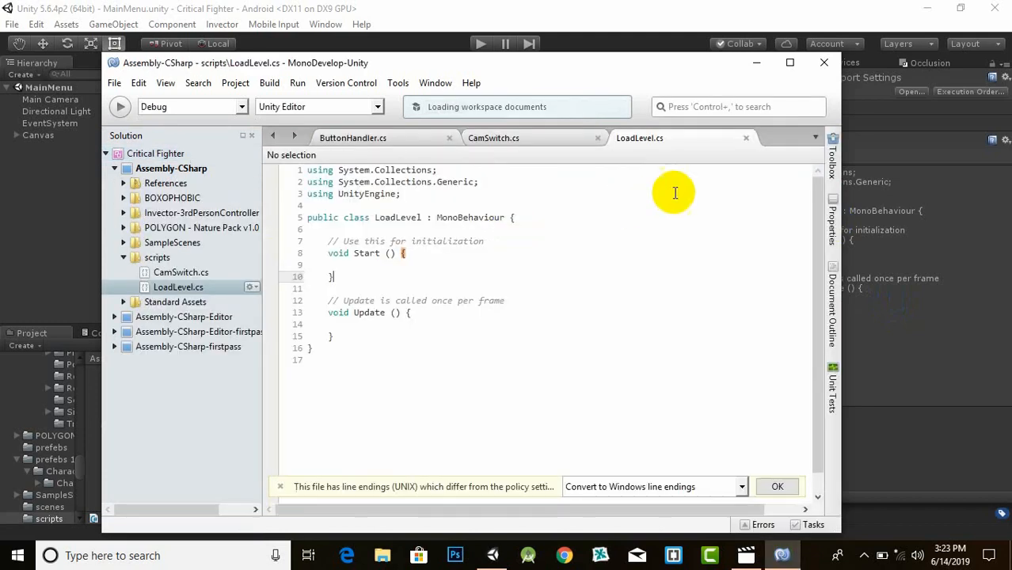
click(328, 241)
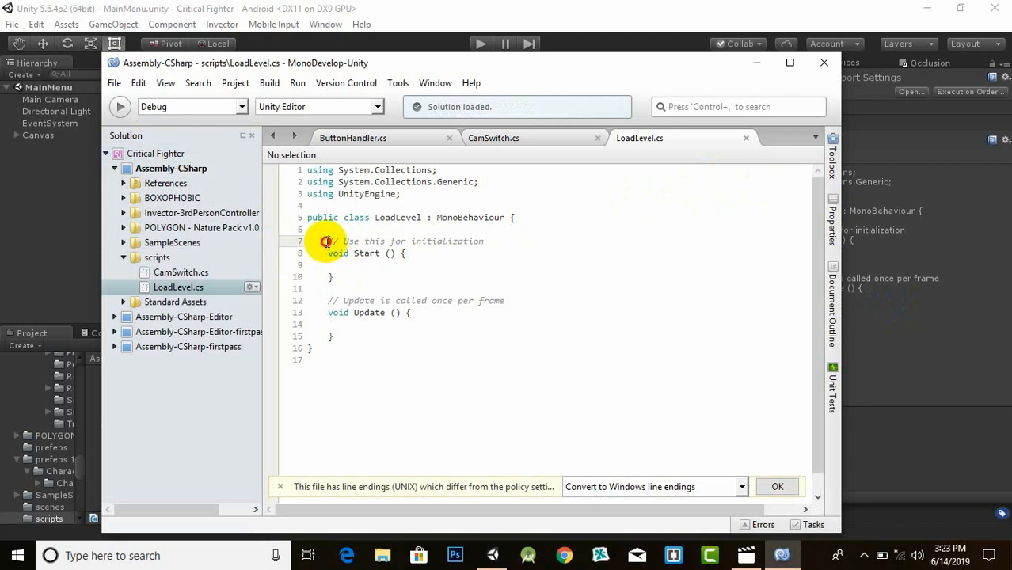
mouse_move(328, 241)
mouse_down()
mouse_move(421, 338)
mouse_move(319, 241)
mouse_up()
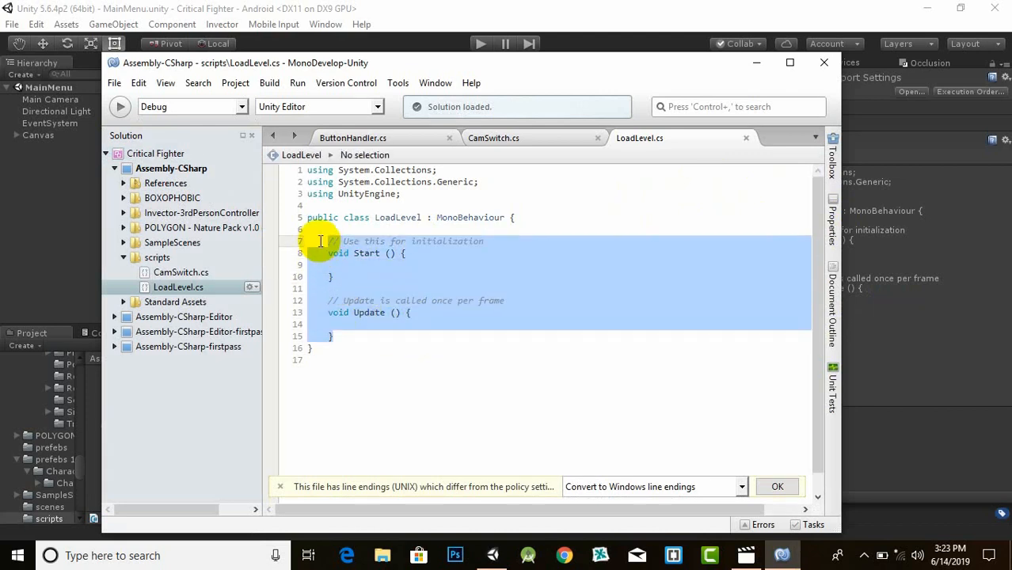
key(BackSpace)
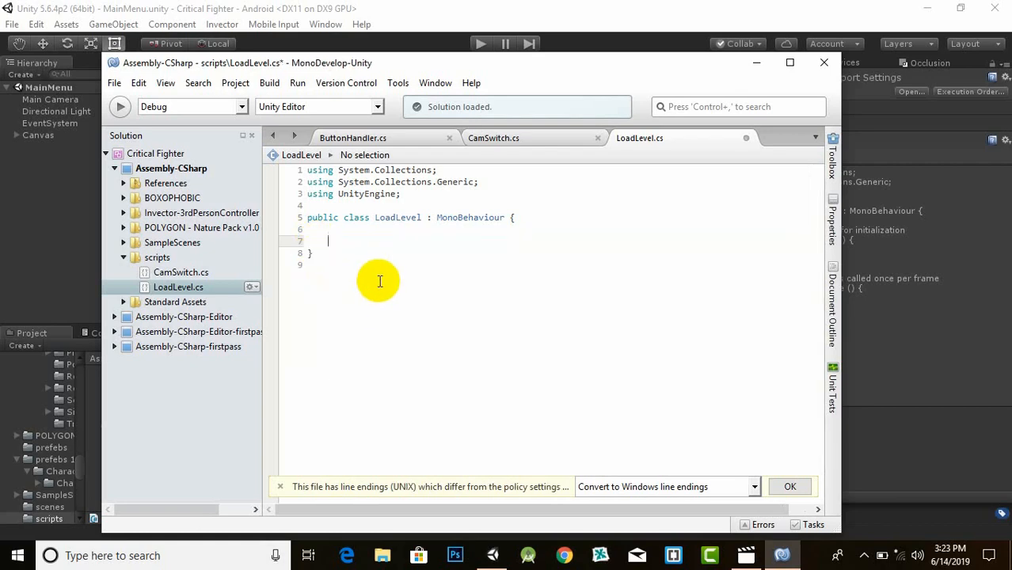
click(470, 11)
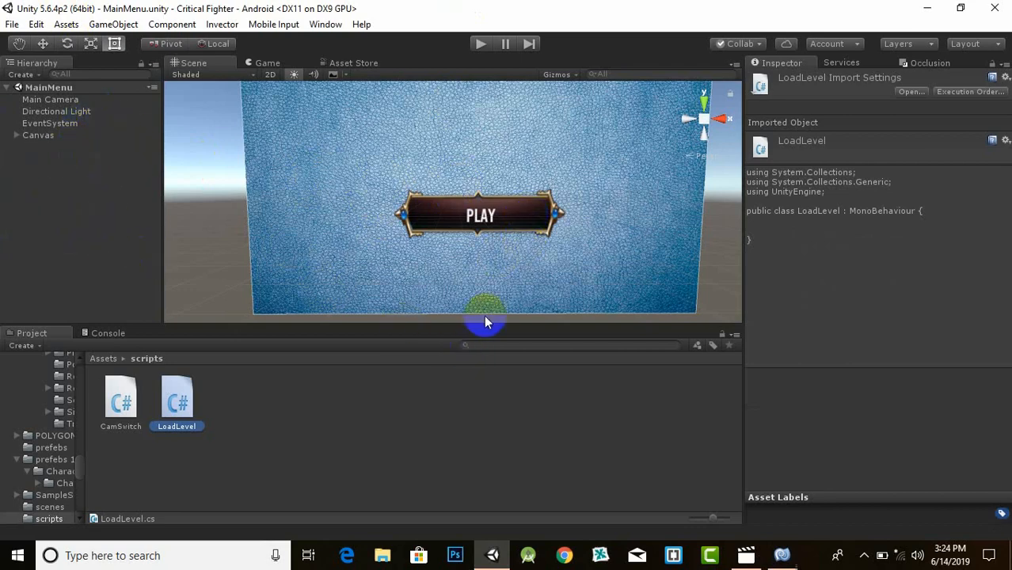
scroll(477, 299, up, 5)
scroll(476, 297, down, 6)
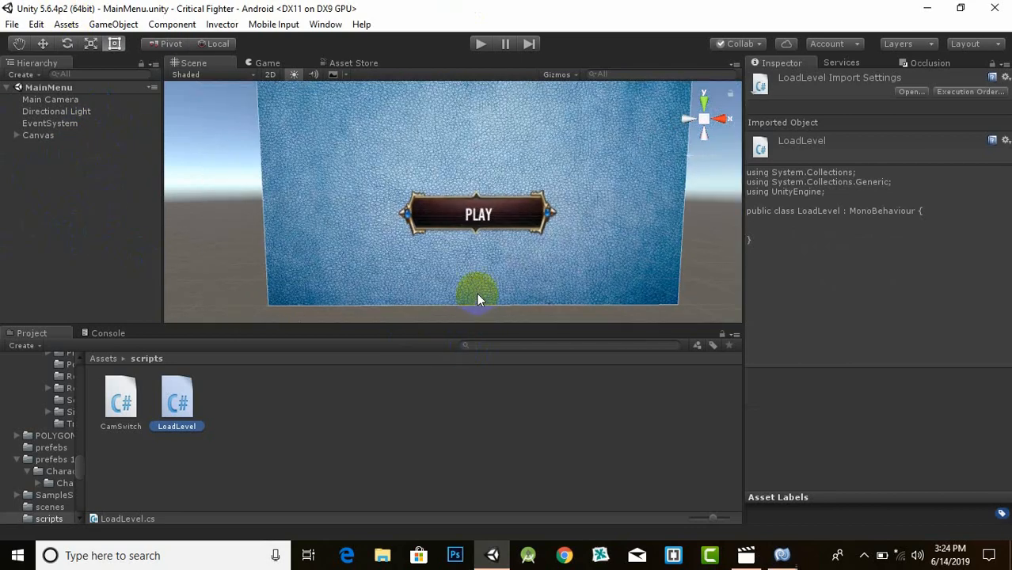
middle_drag(482, 267, 476, 279)
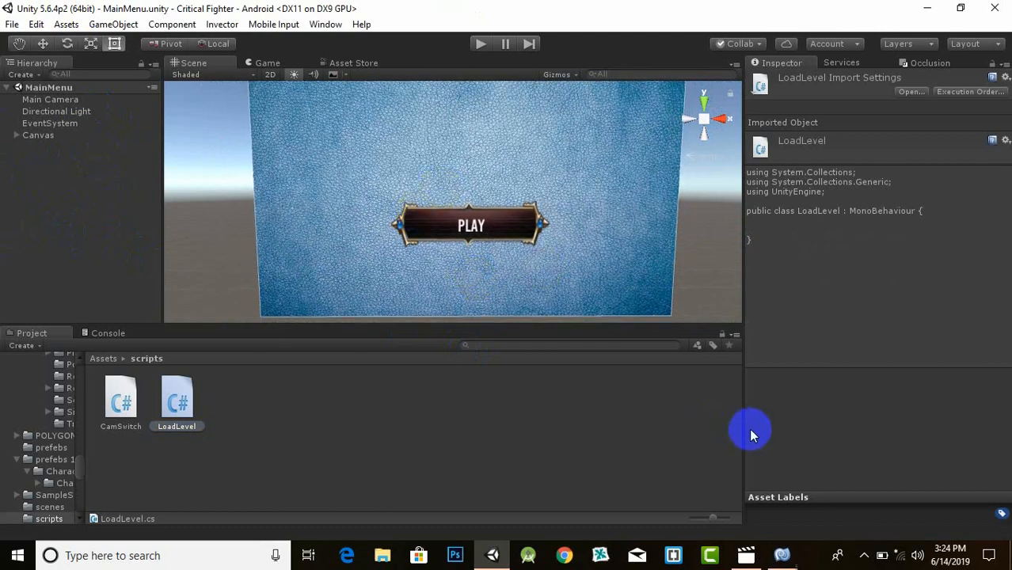
click(782, 555)
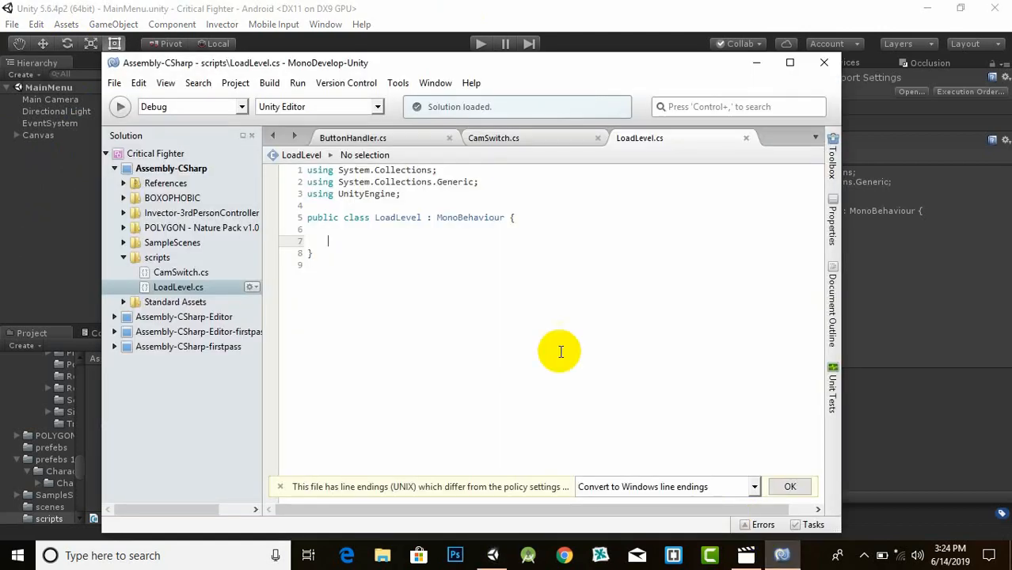
Remove the "using System.Collections.Generic;" line from LoadLevel.cs
click(439, 183)
drag(479, 183, 297, 184)
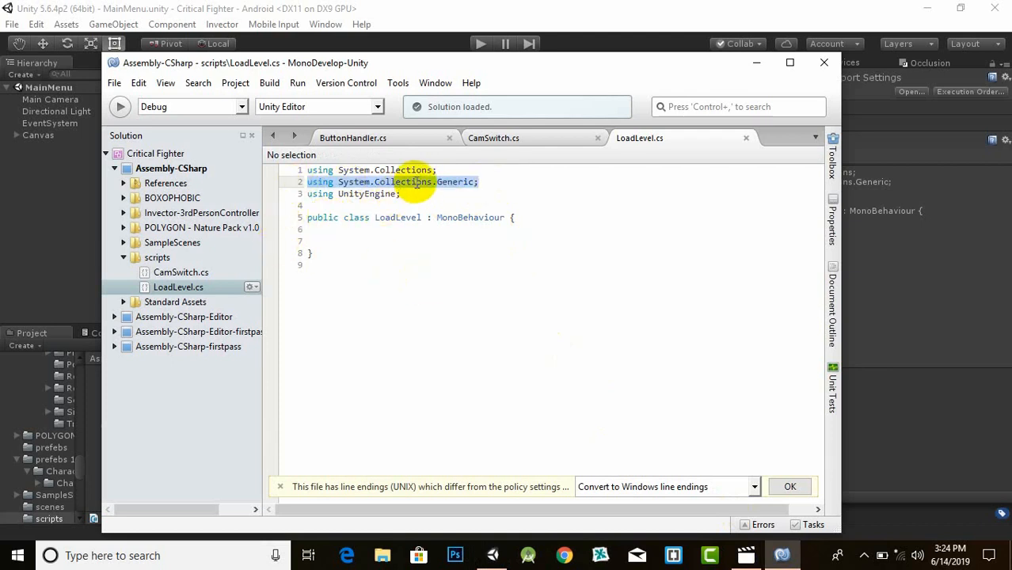
key(BackSpace)
key(BackSpace)
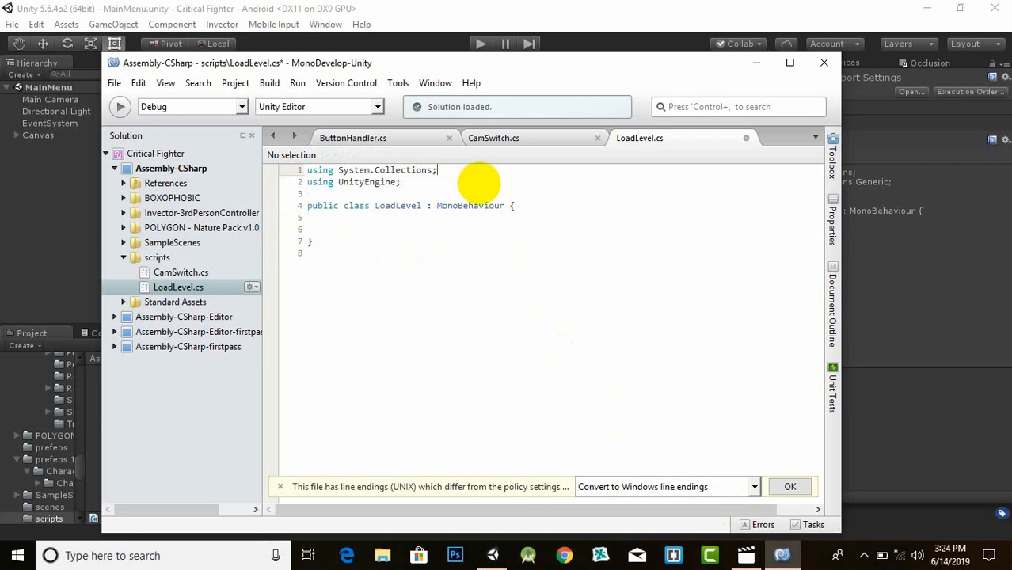
Add "using UnityEngine.SceneManagement;" below the UnityEngine directive, save LoadLevel.cs, and place the cursor inside the class body
click(445, 183)
key(Return)
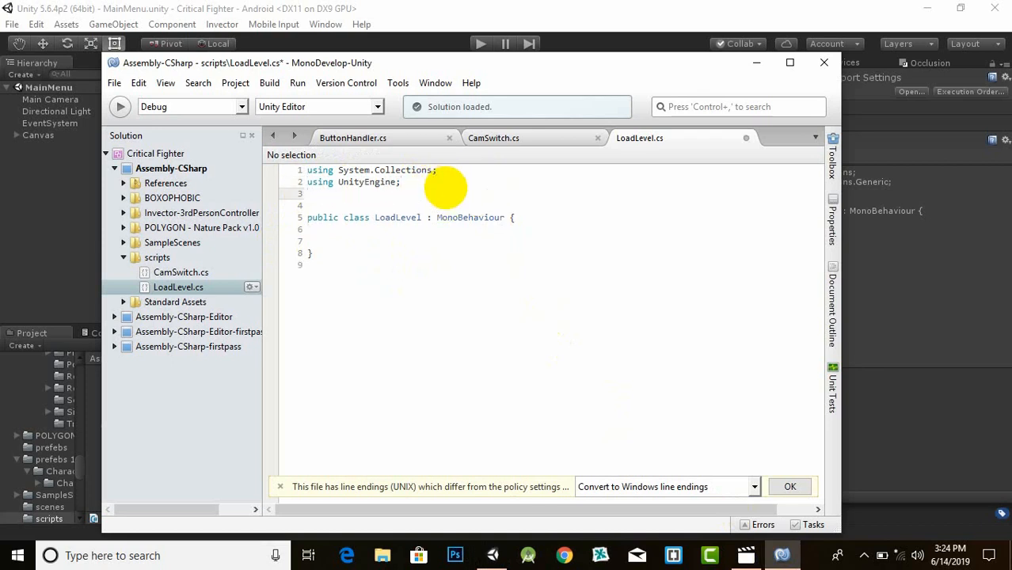
text(usi)
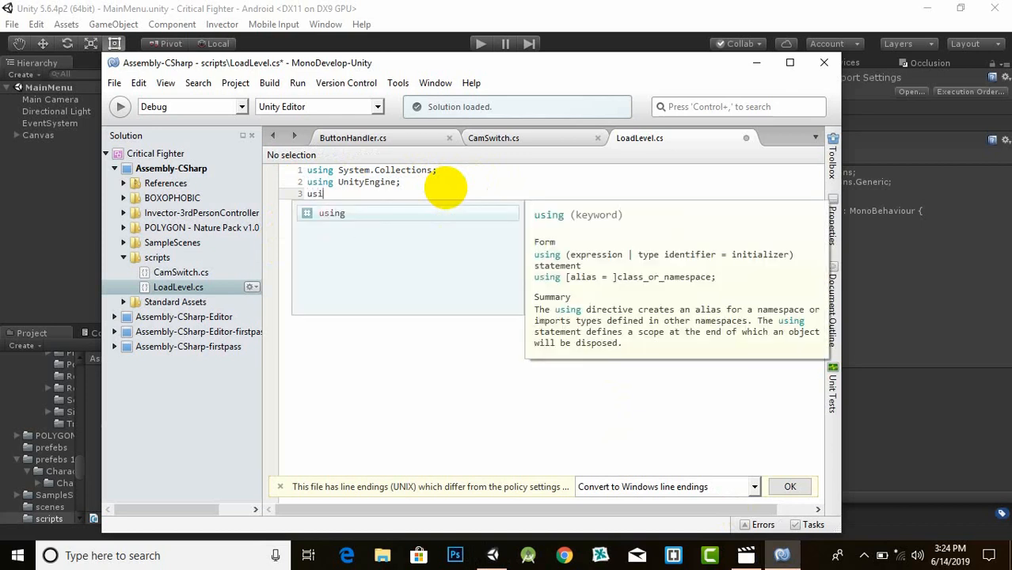
text(ng uni)
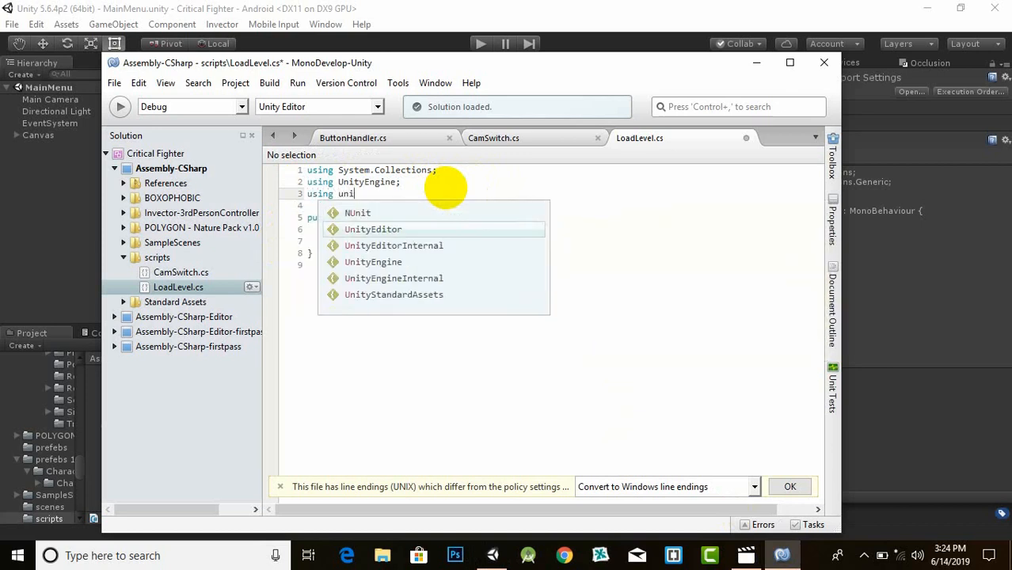
key(Down)
key(Down)
key(Return)
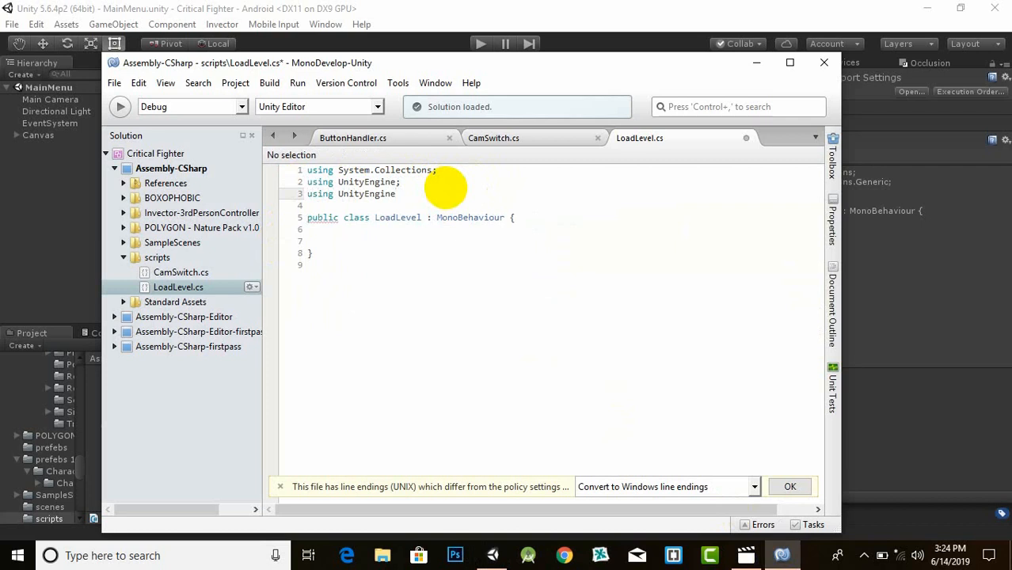
text(.sc)
key(Up)
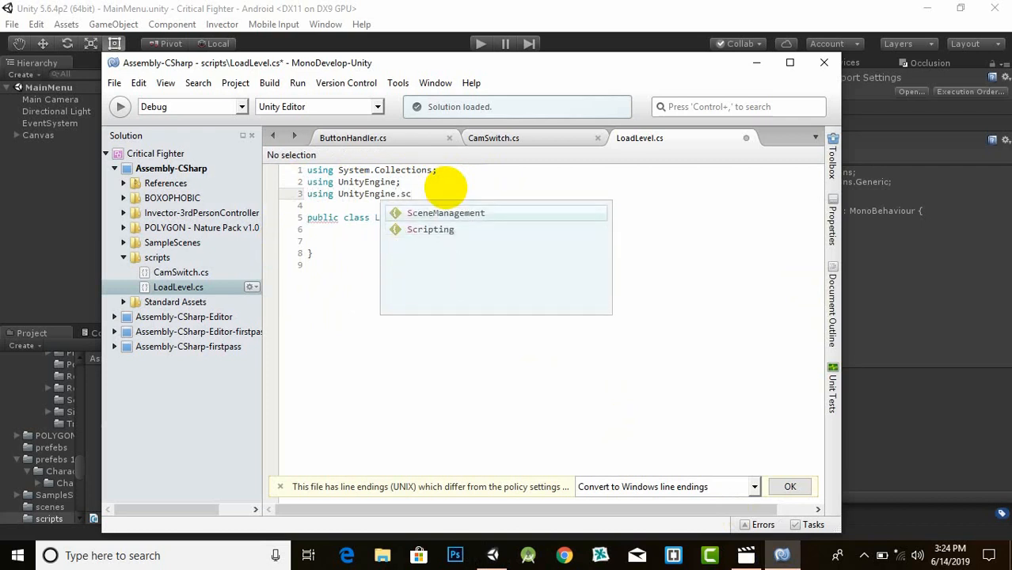
key(Return)
text(;)
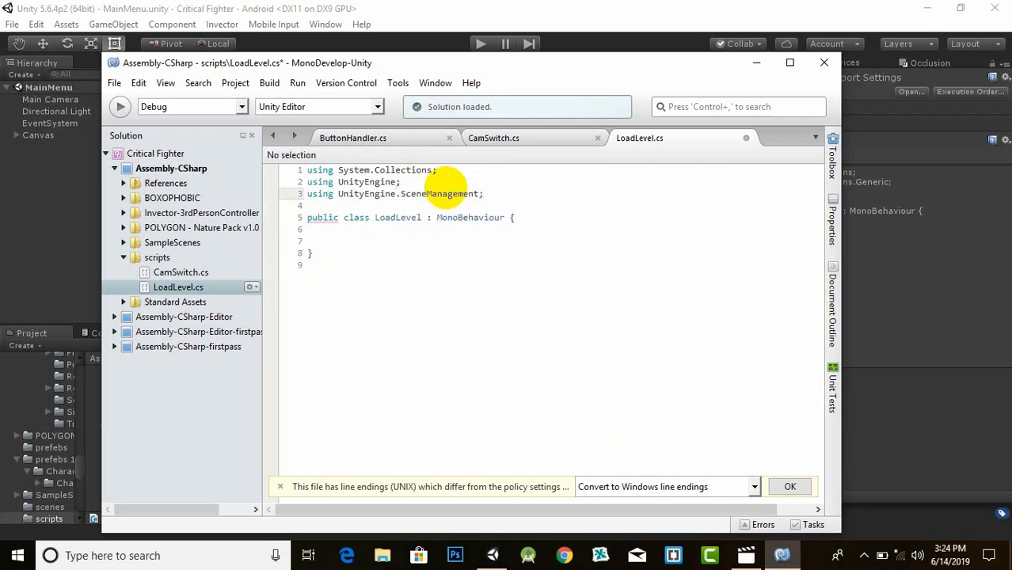
key(ctrl+s)
click(445, 229)
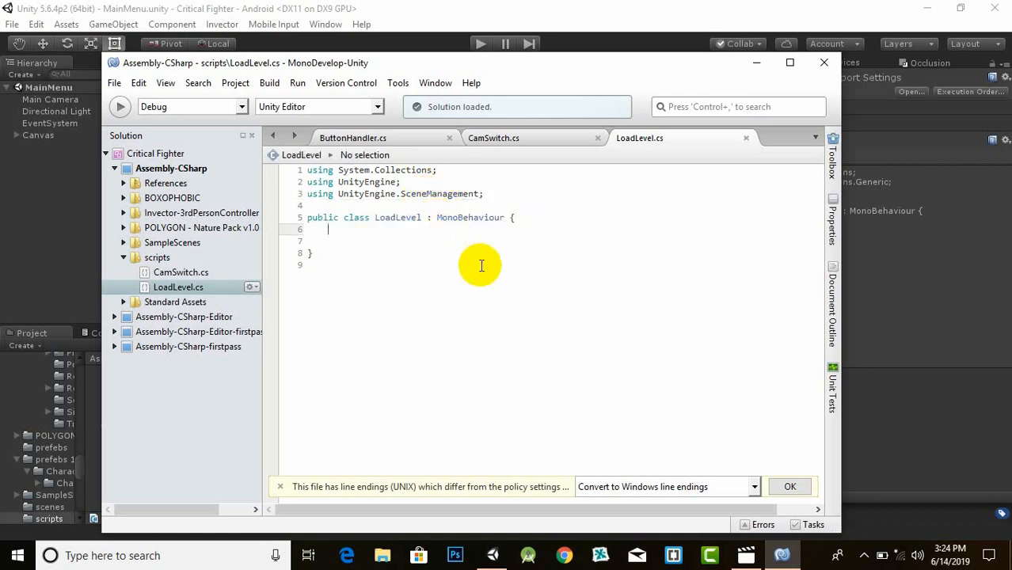
Declare the method "public void LoadLevel(int sceneIndex)" inside the LoadLevel class, with blank lines around it
key(Return)
key(Return)
key(Return)
key(Up)
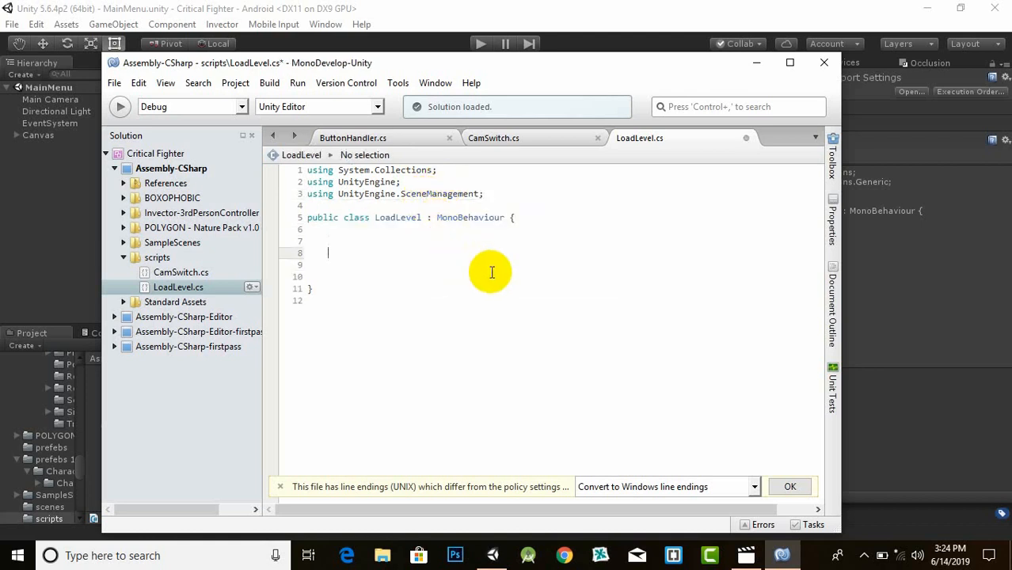
text(pu)
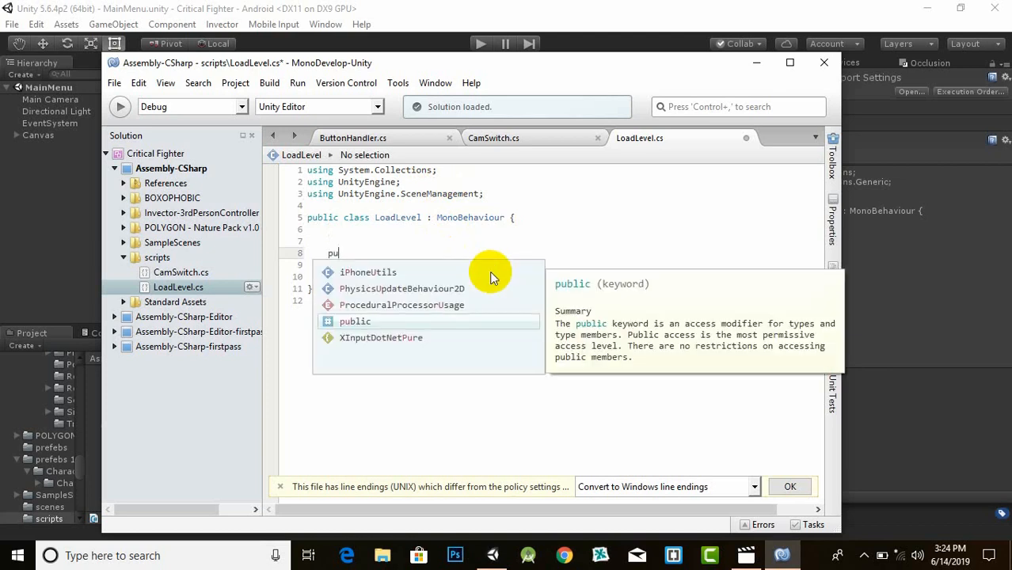
text(blic void )
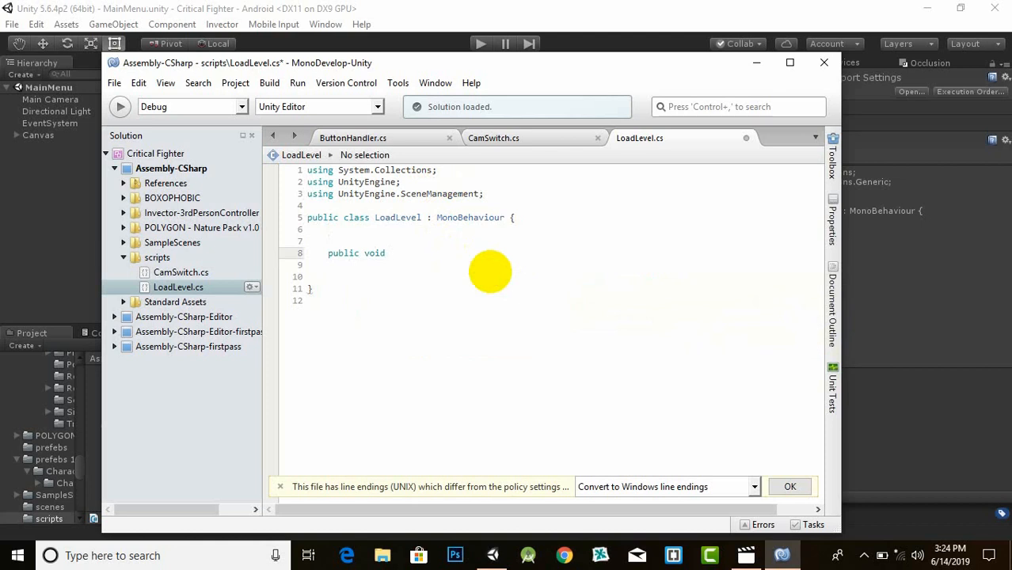
text(LoadLevel()
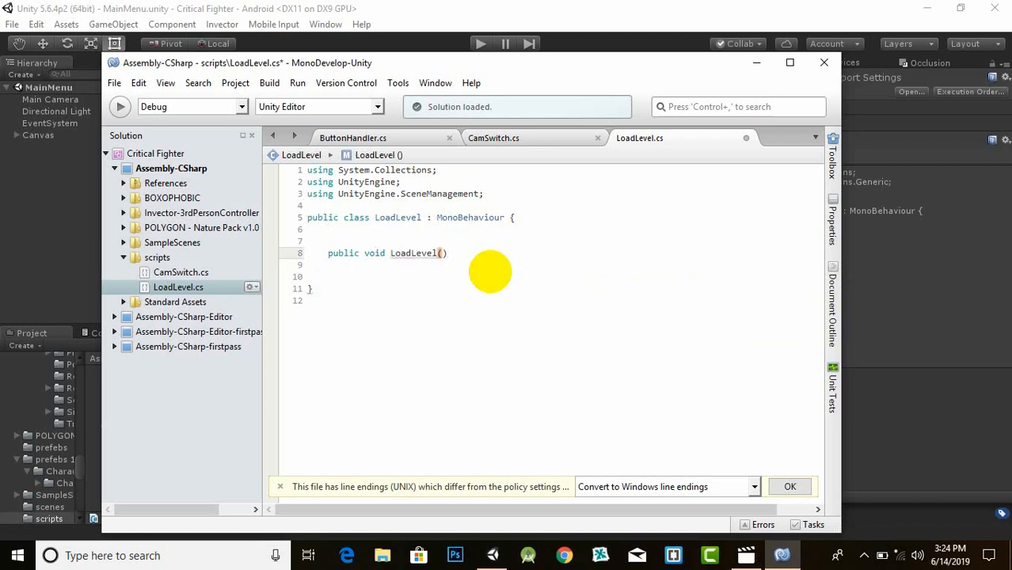
text(int )
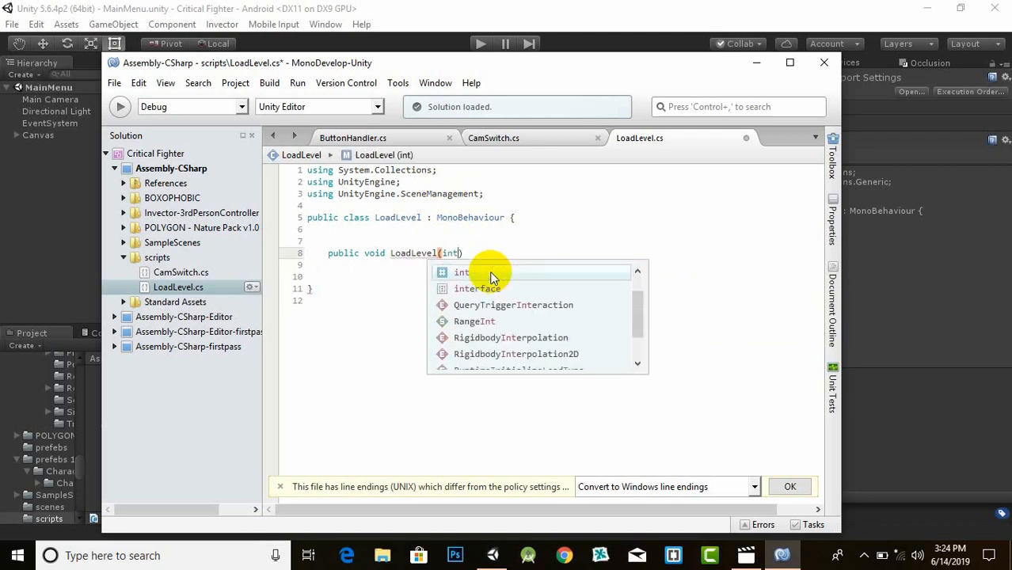
text(scene)
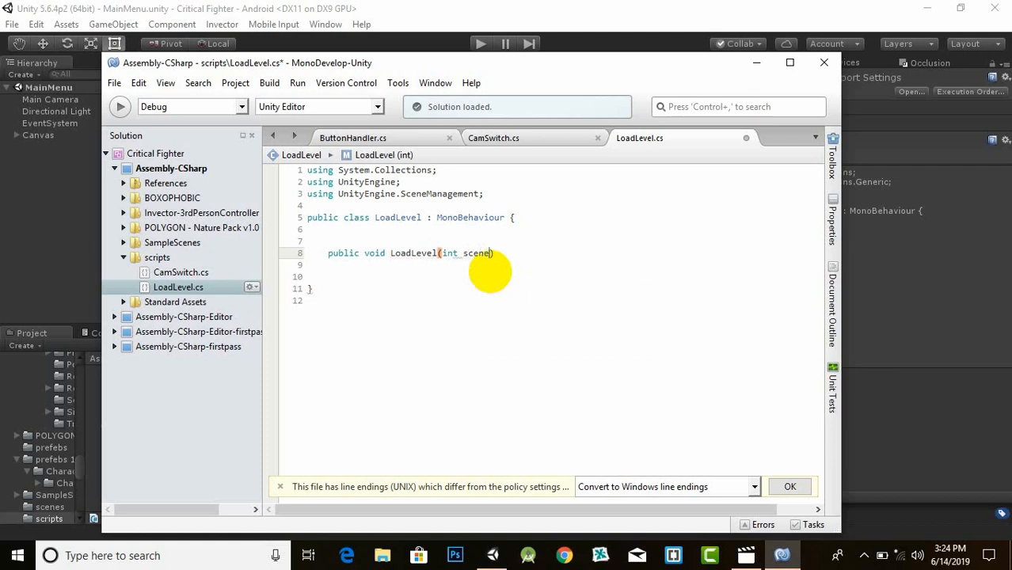
text(Index)
key(Right)
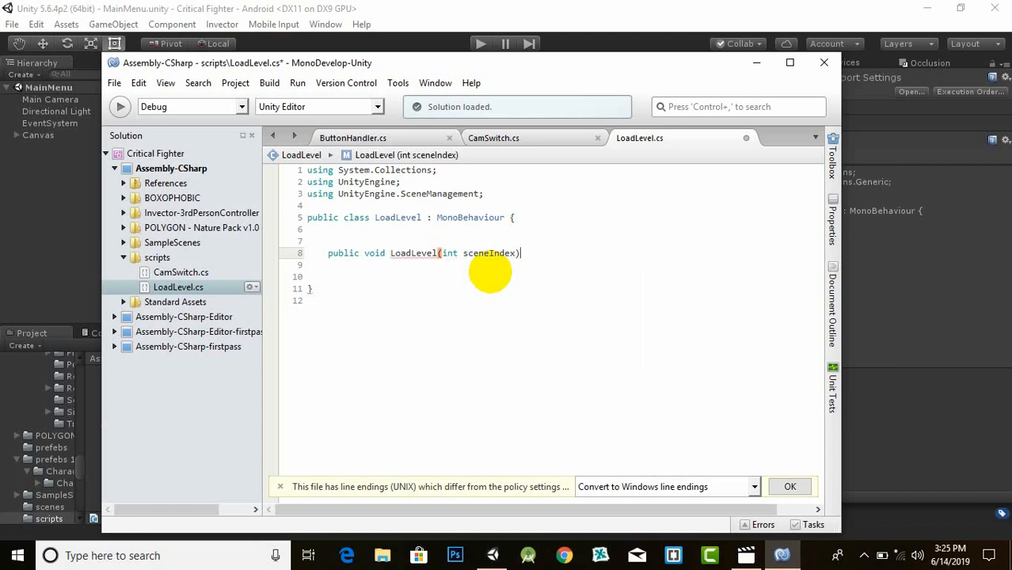
Give the LoadLevel method an empty braced body, put a space before its parameter list, and save the script
text({})
key(Return)
key(Return)
key(Return)
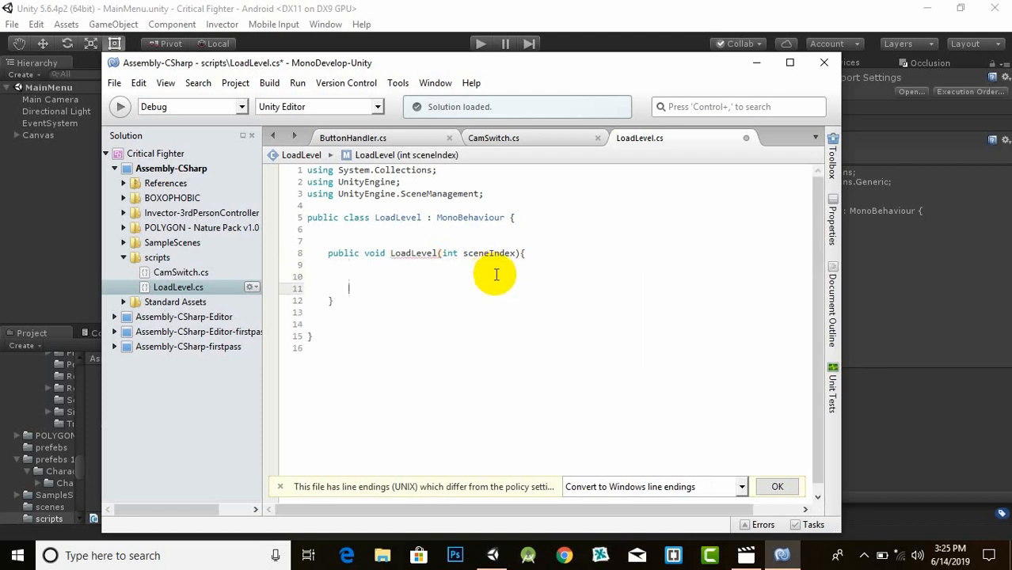
click(451, 254)
click(438, 254)
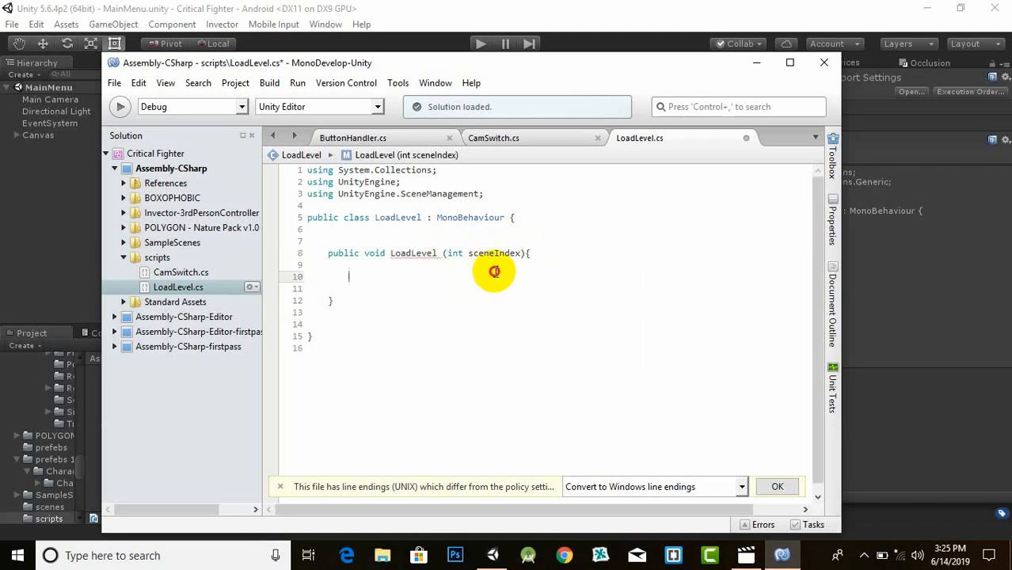
click(400, 273)
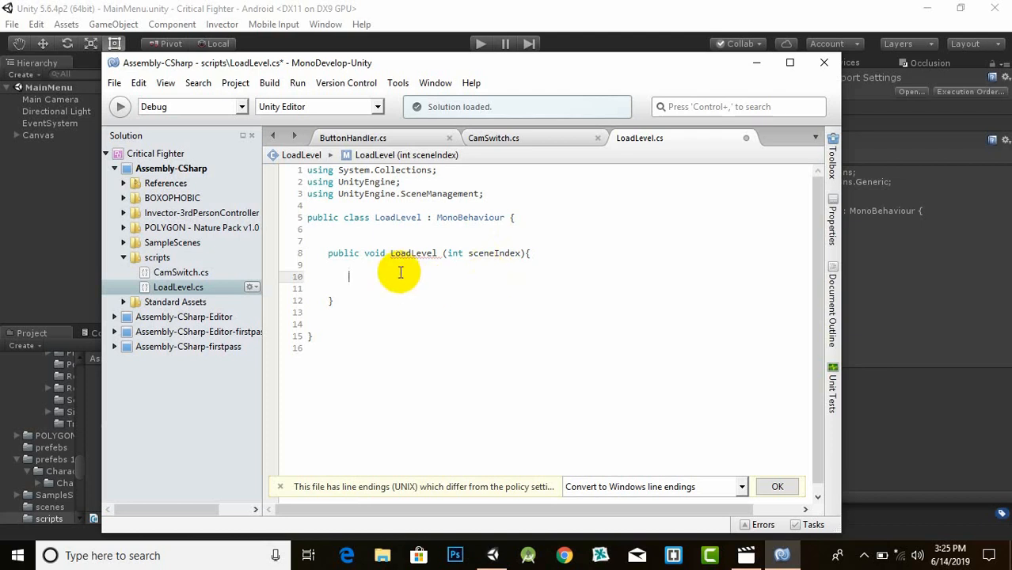
key(ctrl+s)
click(411, 255)
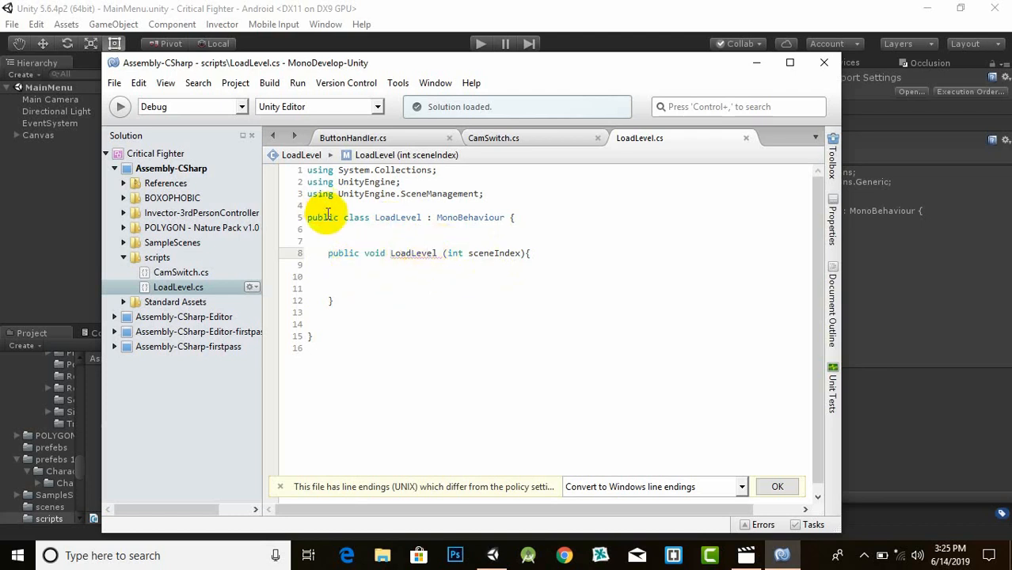
click(402, 254)
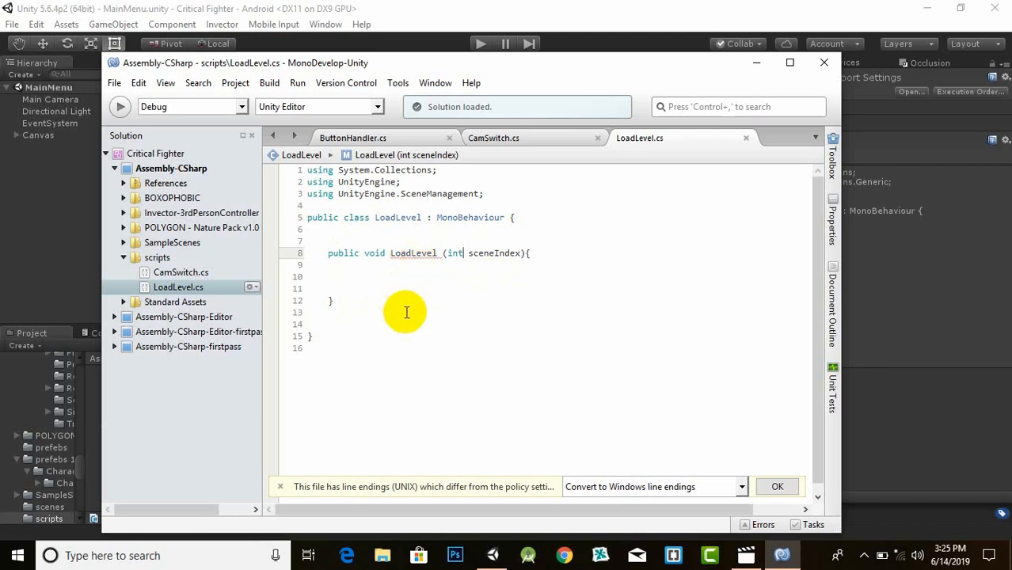
click(863, 555)
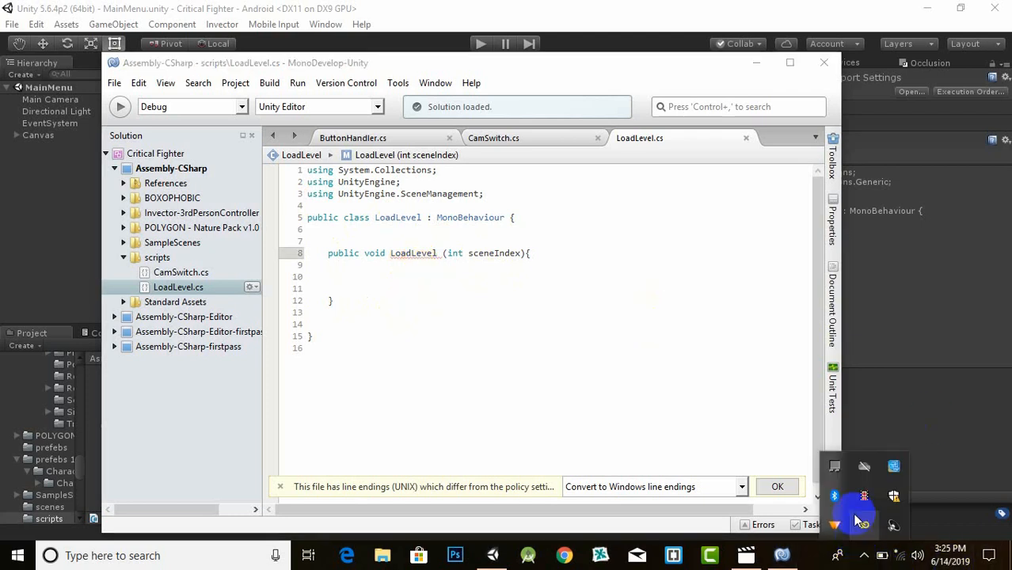
Start a SceneManager load call inside the LoadLevel method body
click(467, 277)
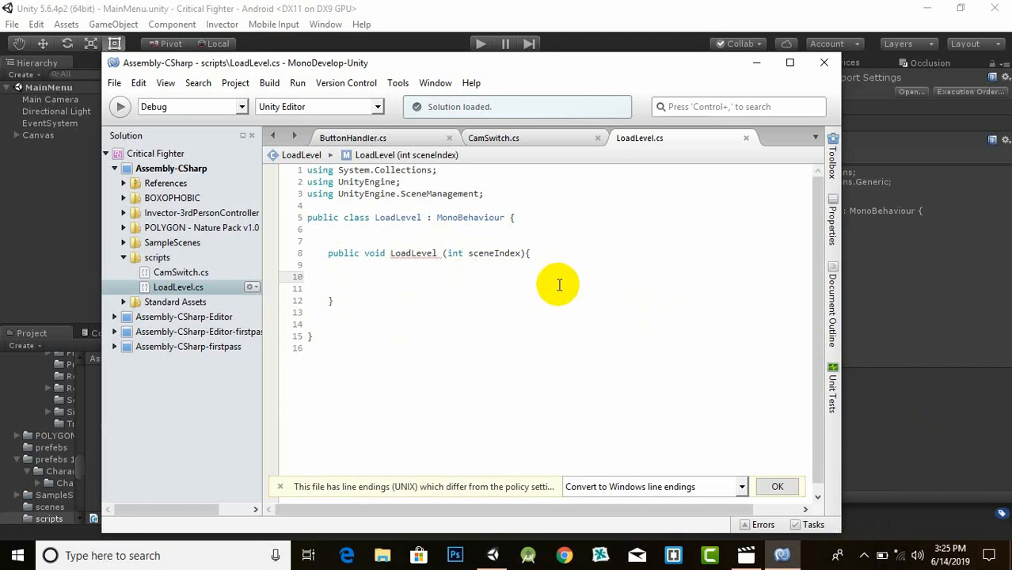
text(scen)
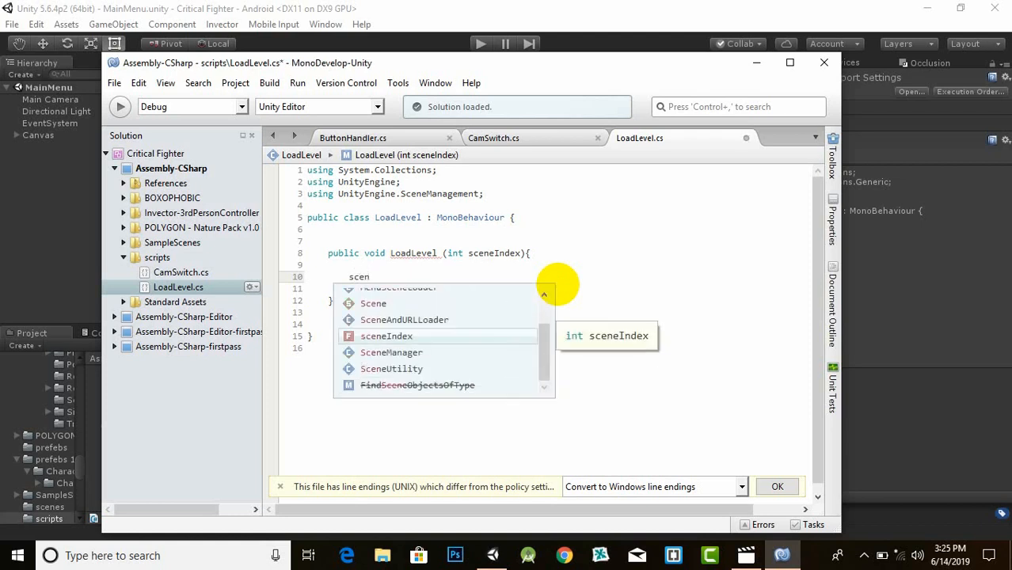
key(Down)
key(Return)
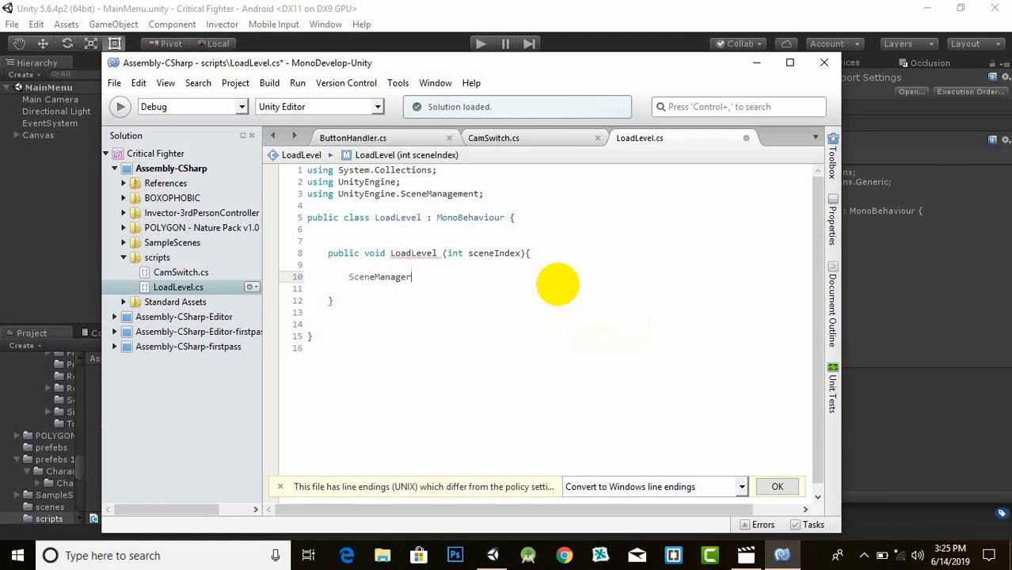
text(.Lo)
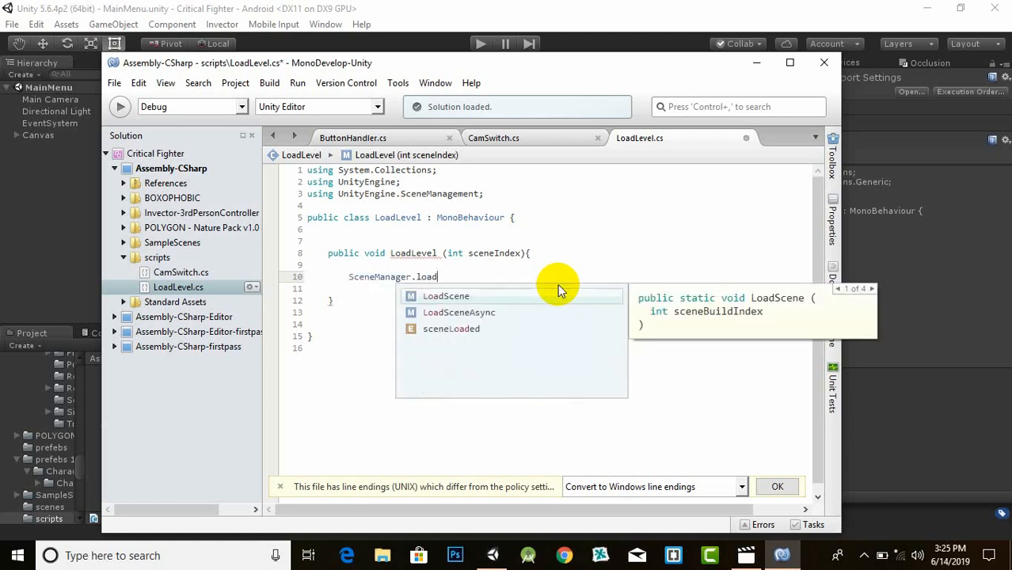
key(Return)
text(())
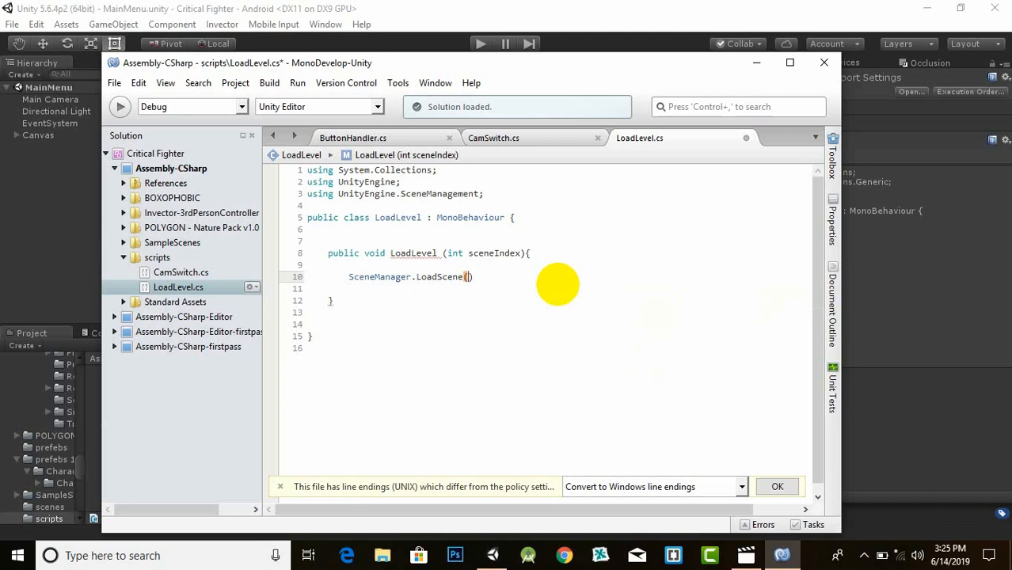
text(")
drag(483, 277, 419, 275)
click(474, 286)
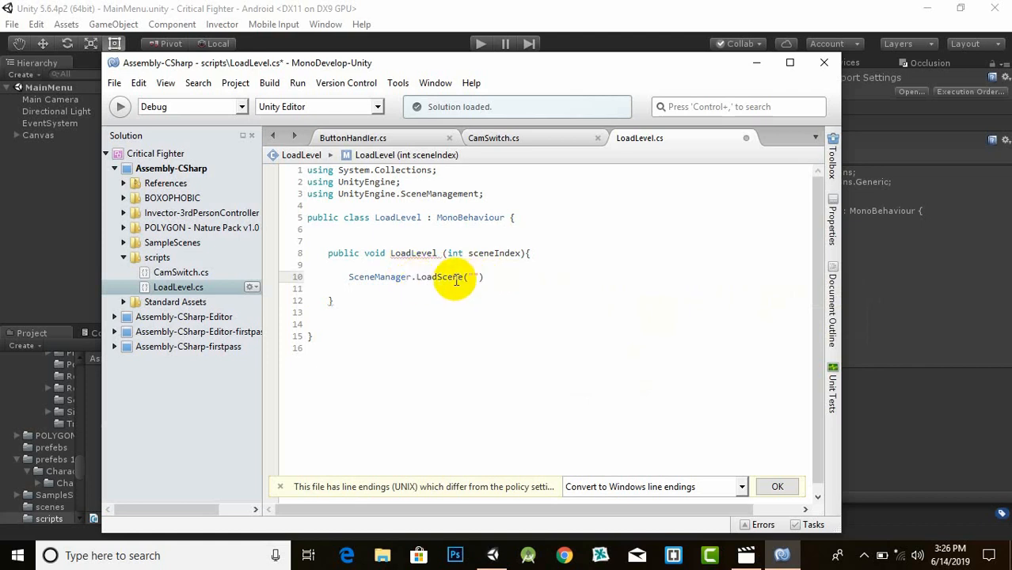
drag(483, 277, 421, 274)
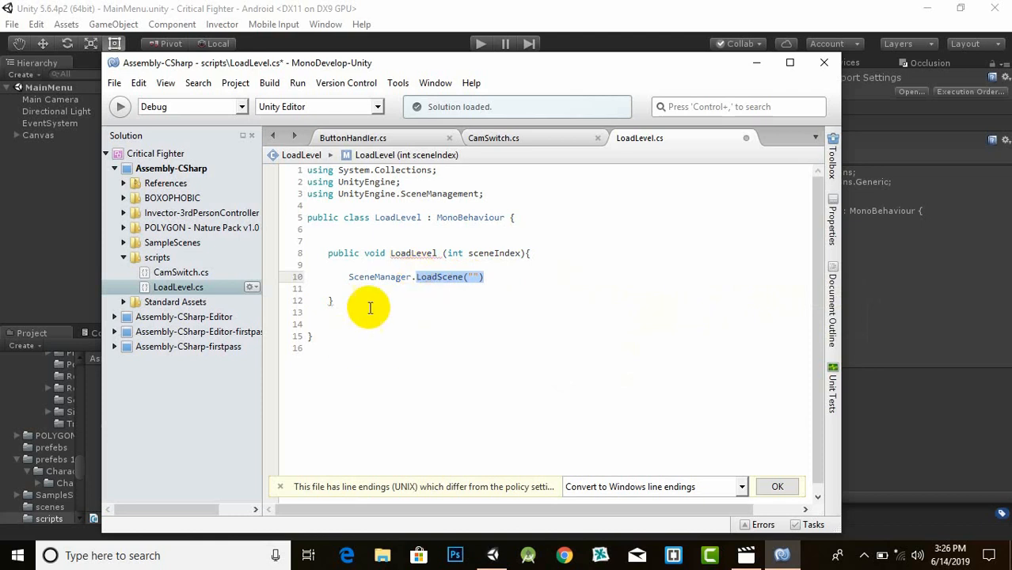
key(BackSpace)
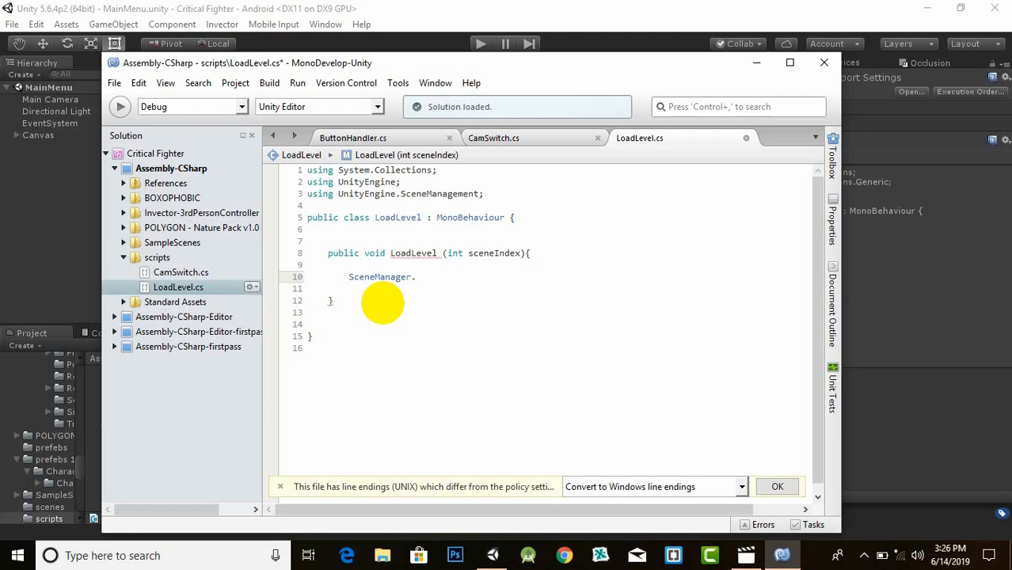
Complete the SceneManager statement as "SceneManager.LoadSceneAsync(sceneIndex);"
text(lo)
key(Down)
key(Return)
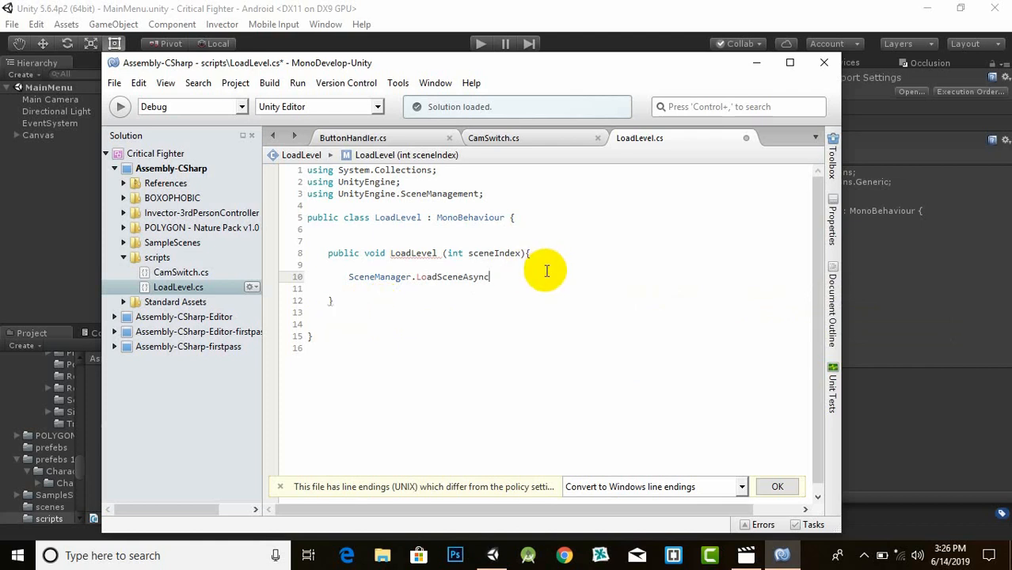
text(())
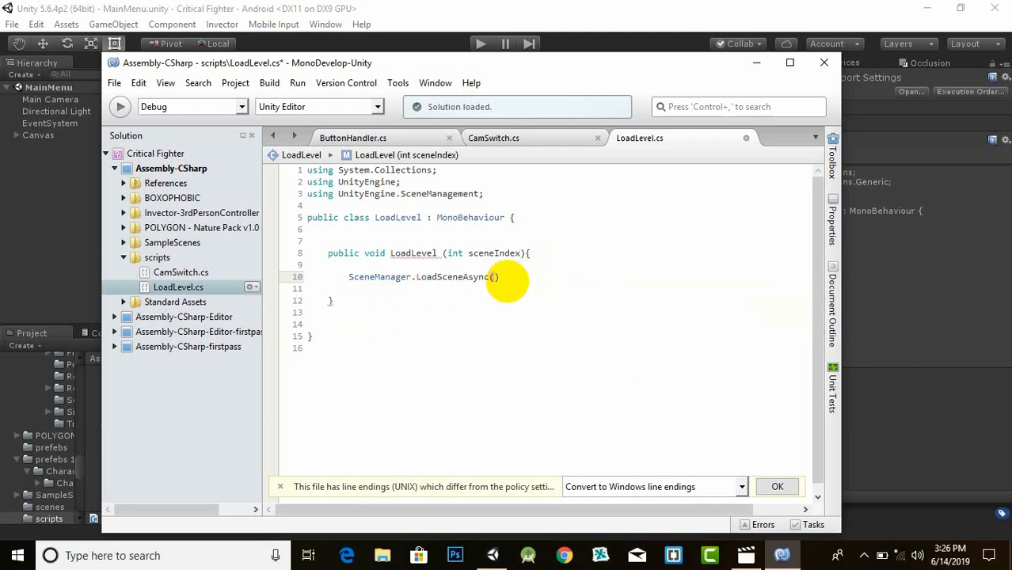
text(sceneIndex)
text(;)
Assign the LoadSceneAsync call to a variable by prefixing it with "AsyncOperation operation = ", and save LoadLevel.cs
click(492, 253)
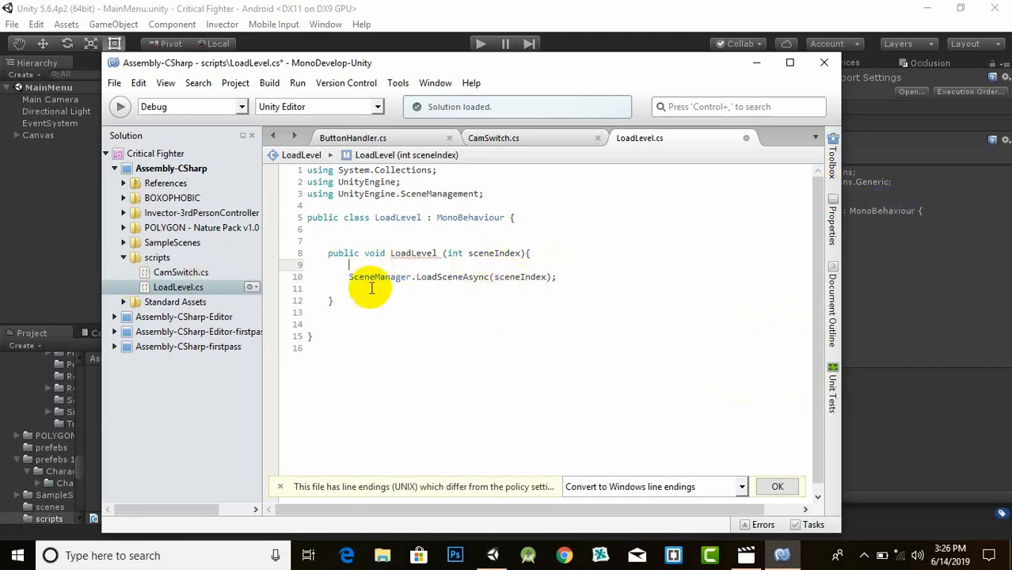
click(348, 279)
drag(487, 277, 437, 277)
click(349, 277)
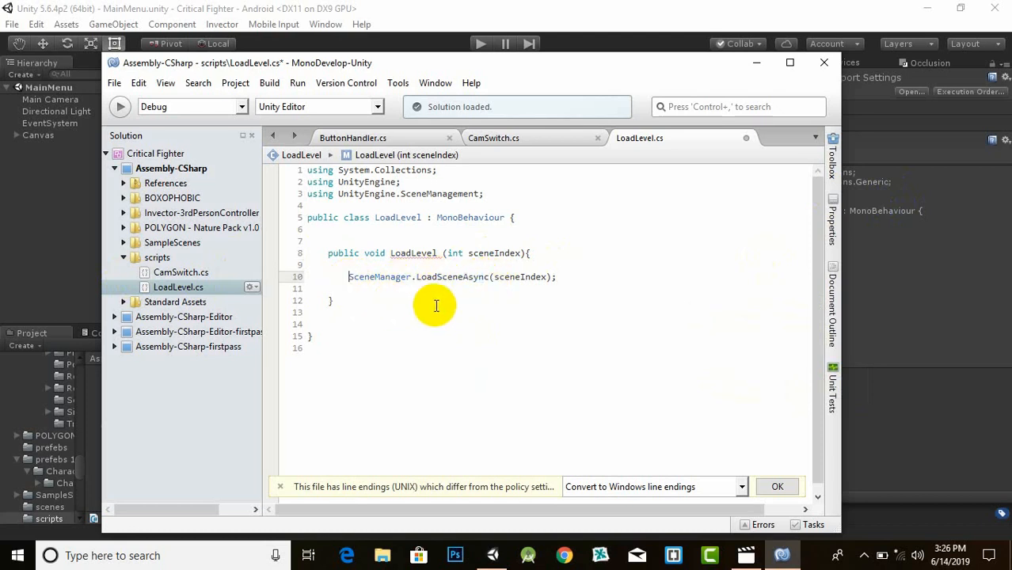
text(As)
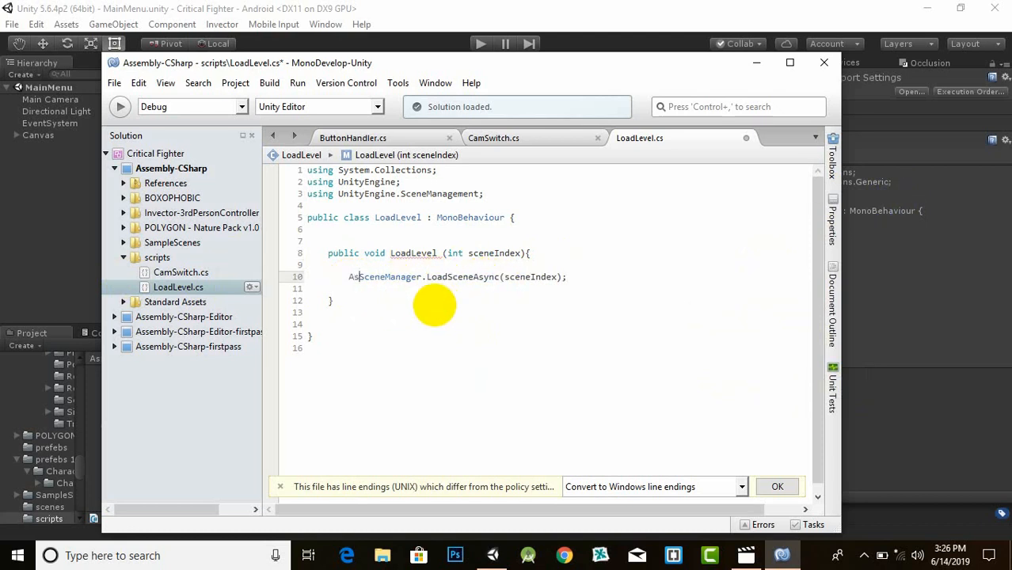
text(ync)
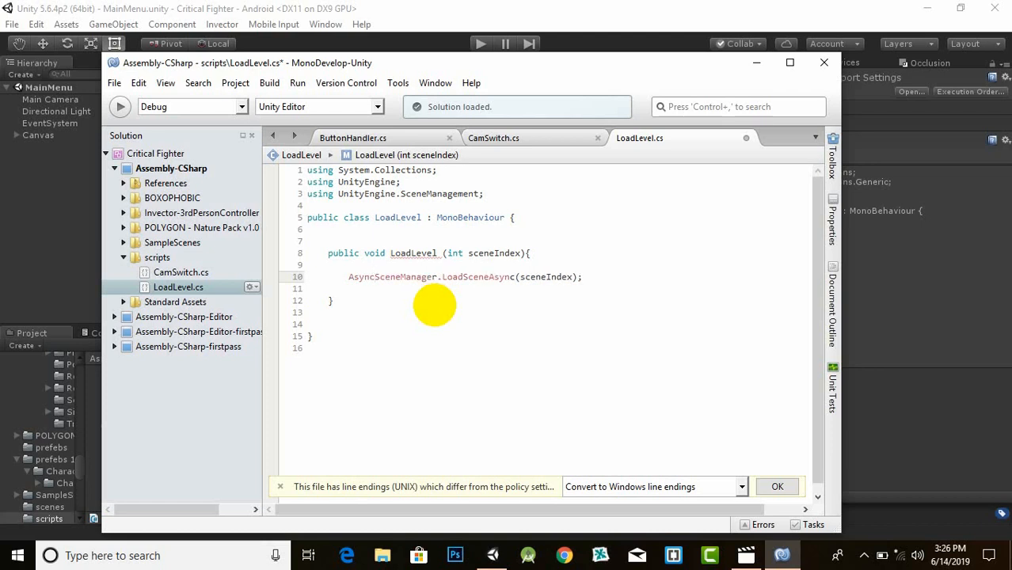
text(Operat)
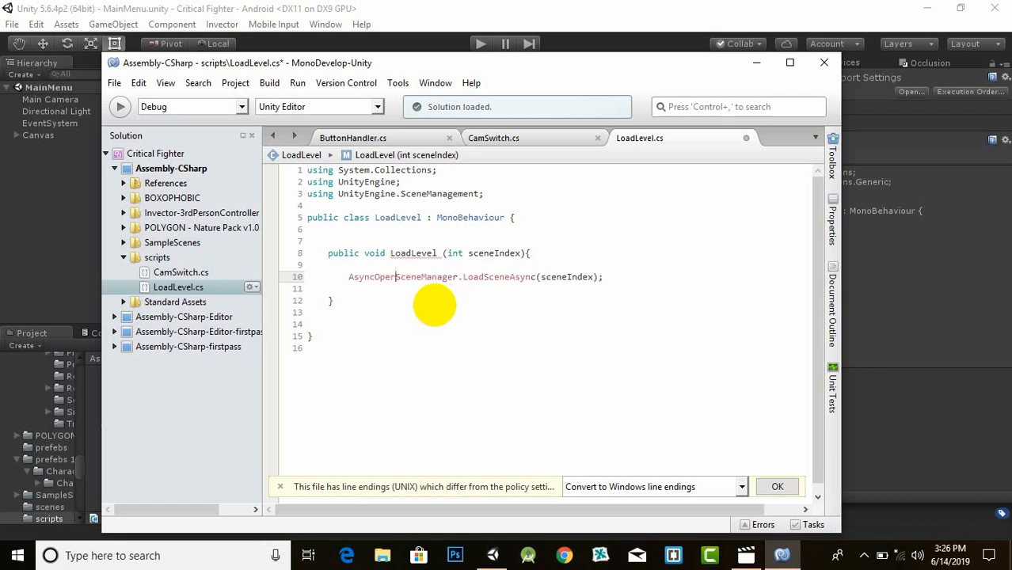
text(ion)
text(operation )
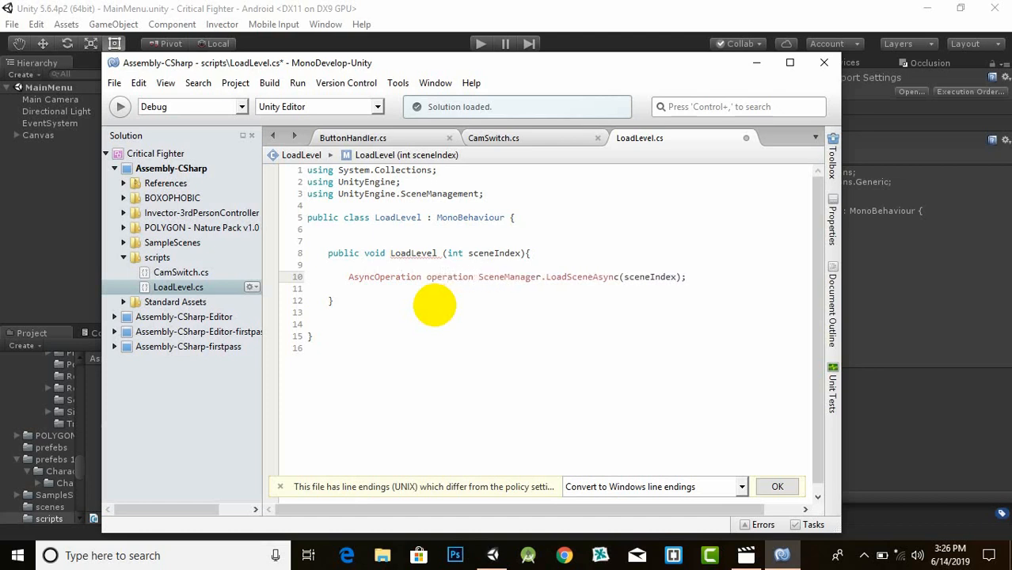
text(=)
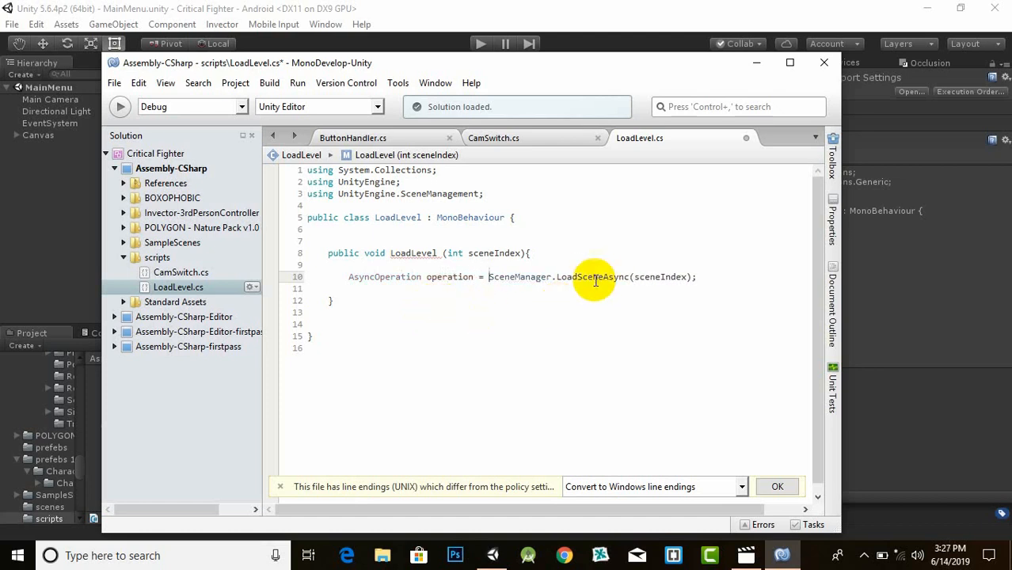
drag(700, 277, 345, 277)
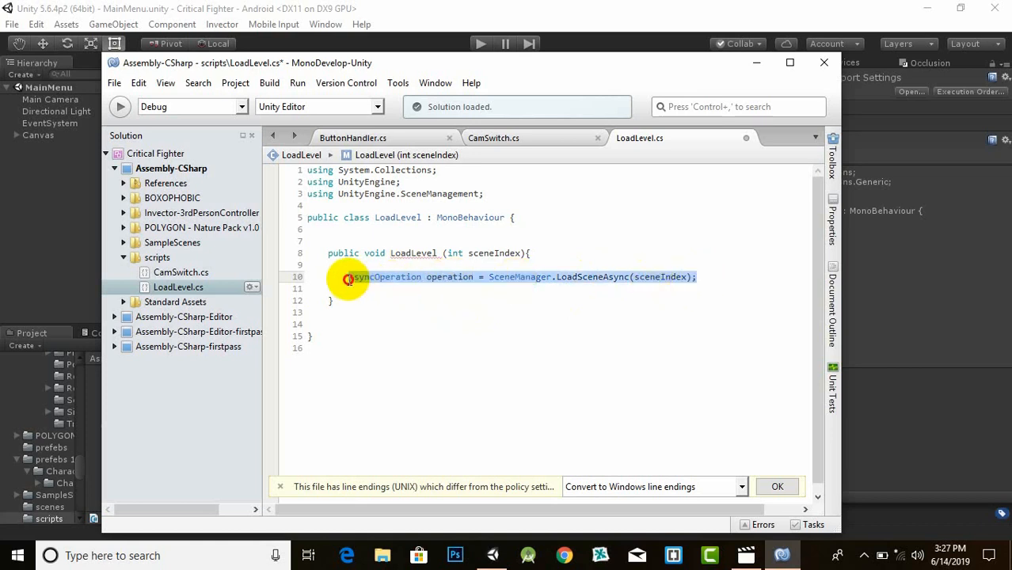
click(396, 325)
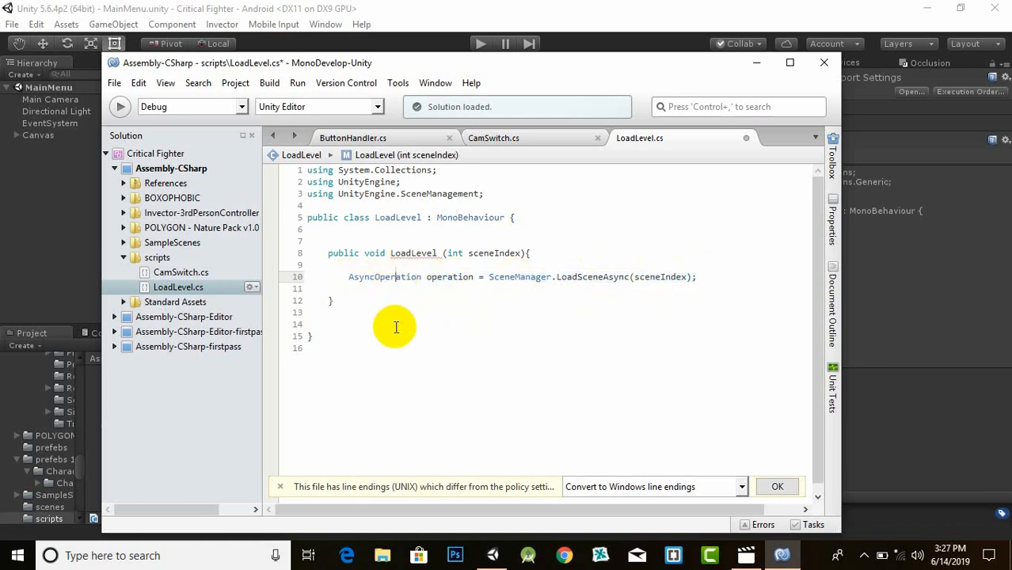
key(ctrl+s)
click(434, 301)
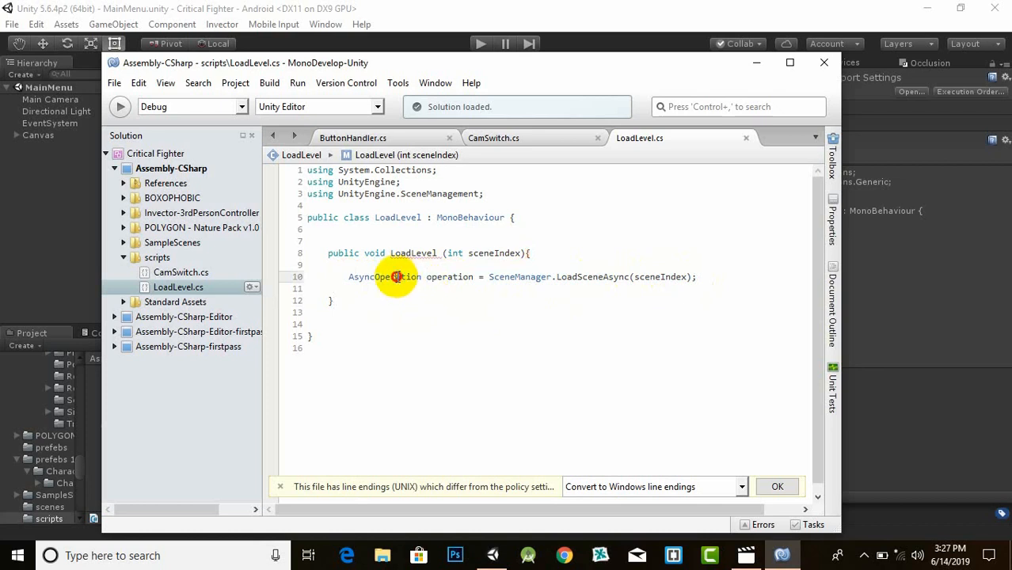
drag(395, 277, 352, 277)
click(404, 277)
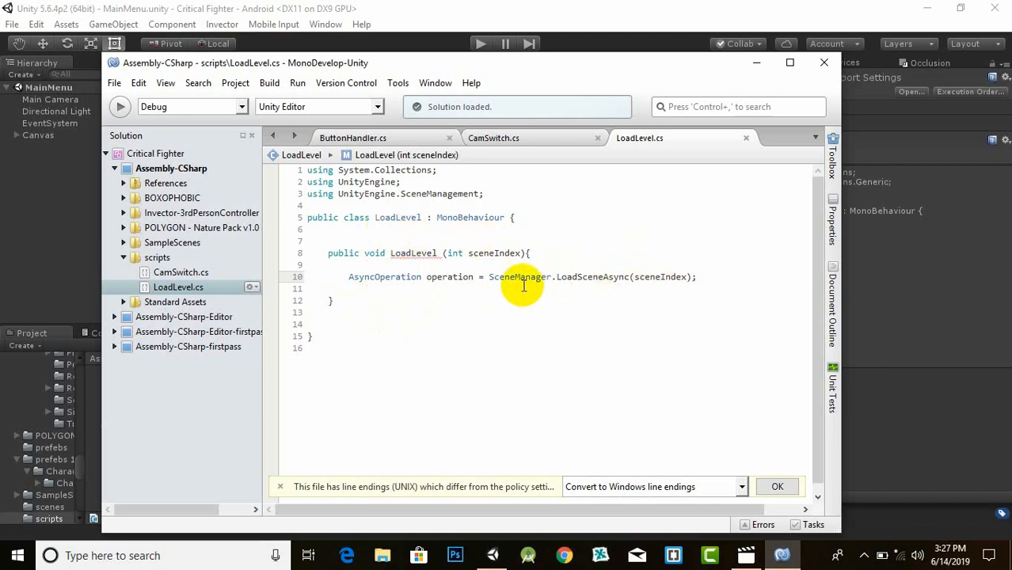
drag(396, 277, 654, 280)
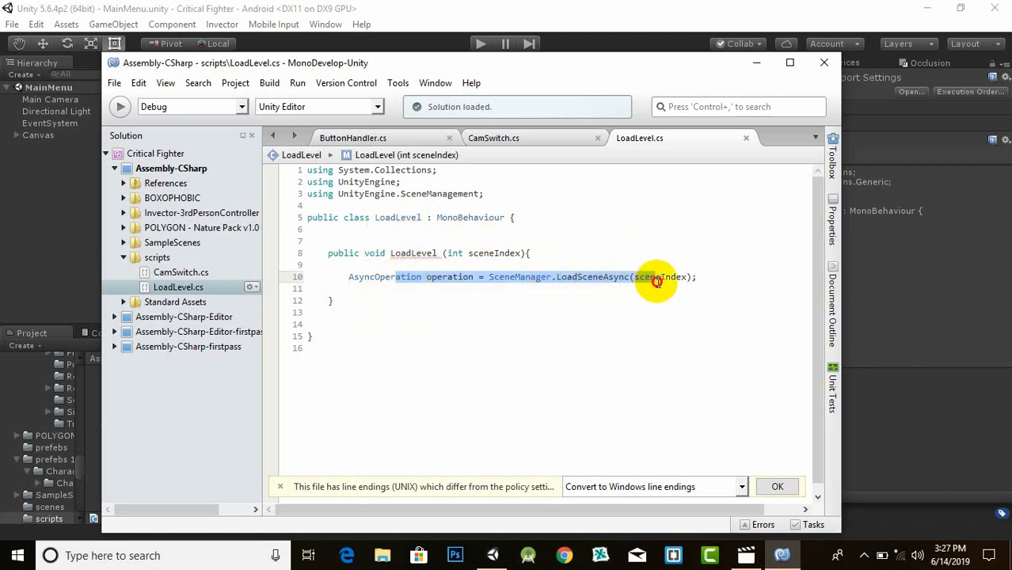
Start a new method declaration below the LoadLevel method with the return type IEnumerator
click(545, 297)
key(Return)
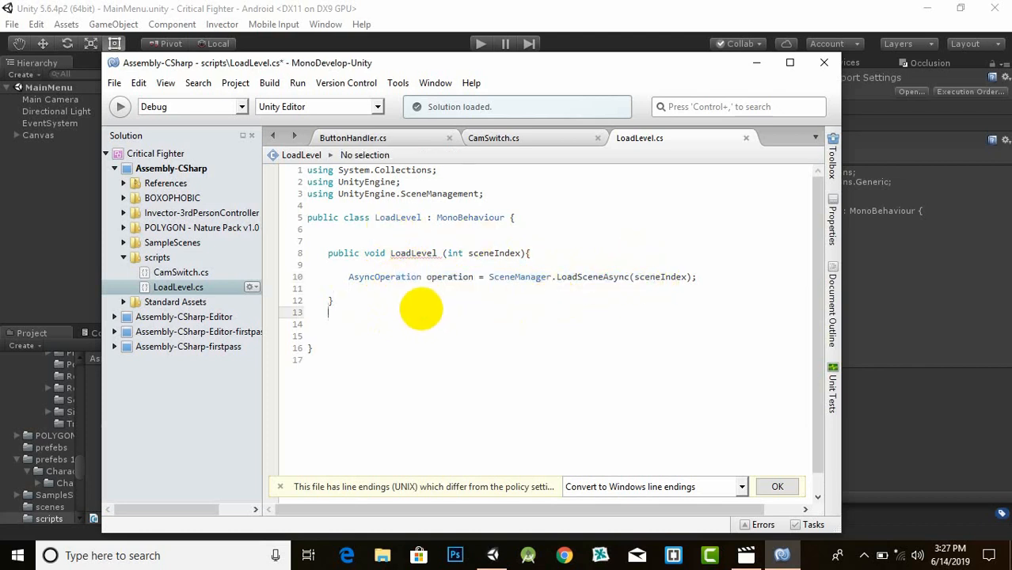
key(Return)
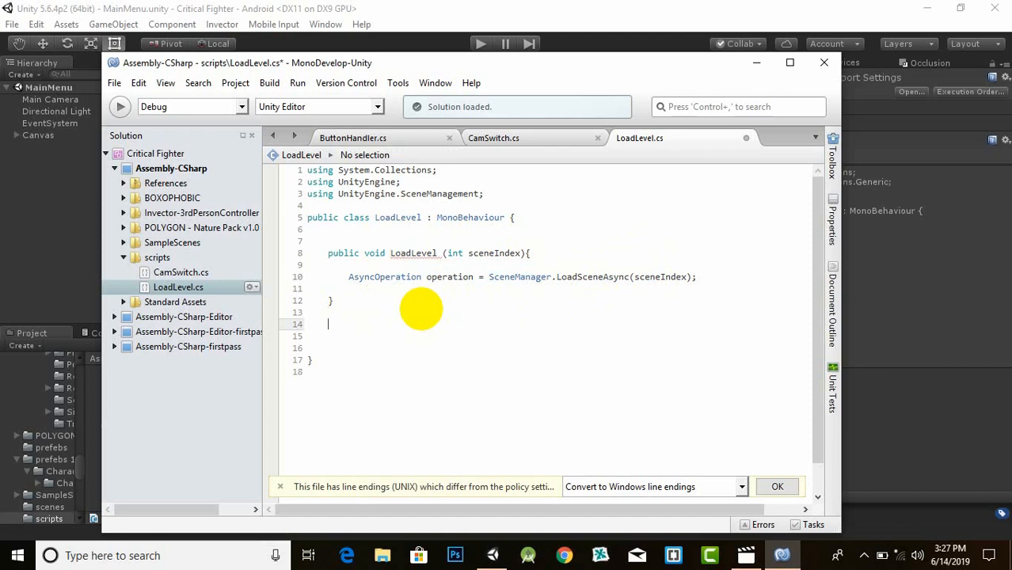
text(Ie)
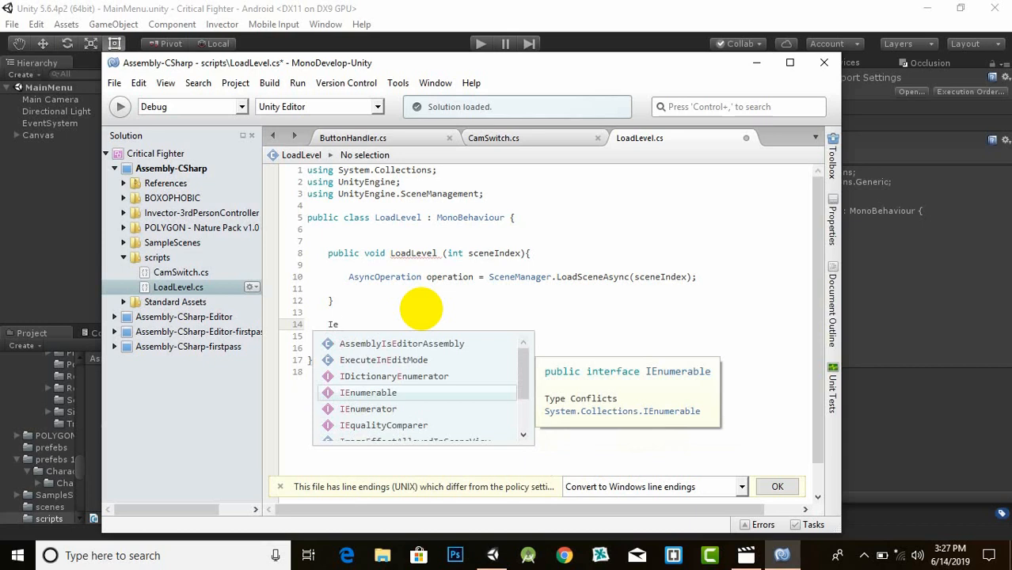
key(Down)
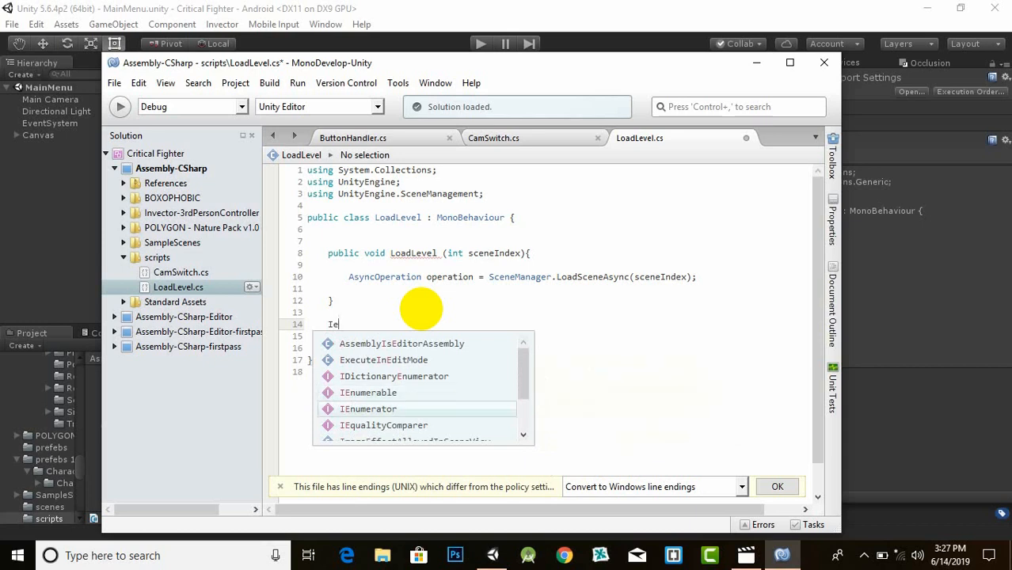
key(space)
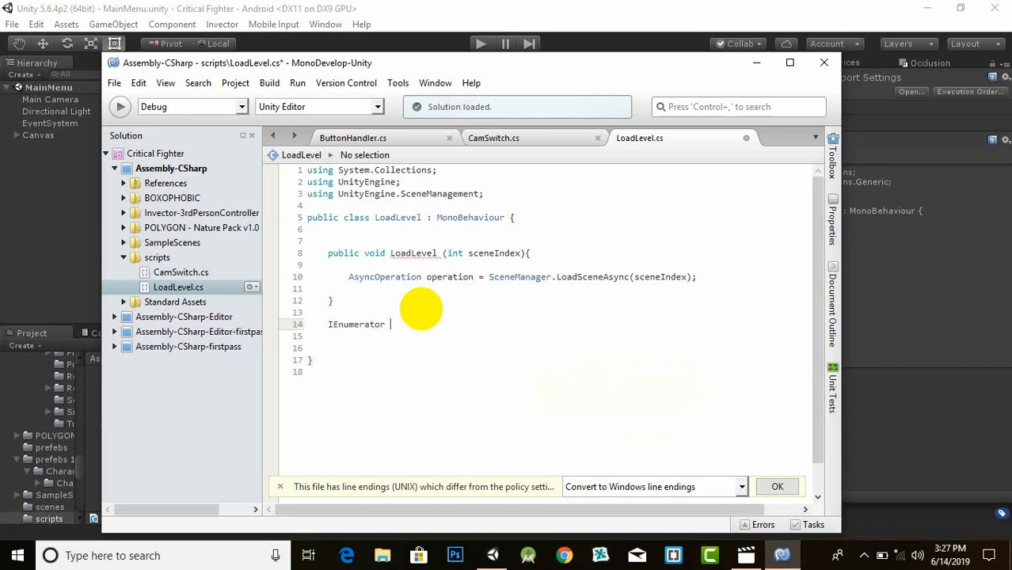
Name the IEnumerator method LoadAsynchronicaly and give it empty parentheses and a braced body
text(LoadAsync)
text(n)
key(BackSpace)
key(BackSpace)
text(nchroni)
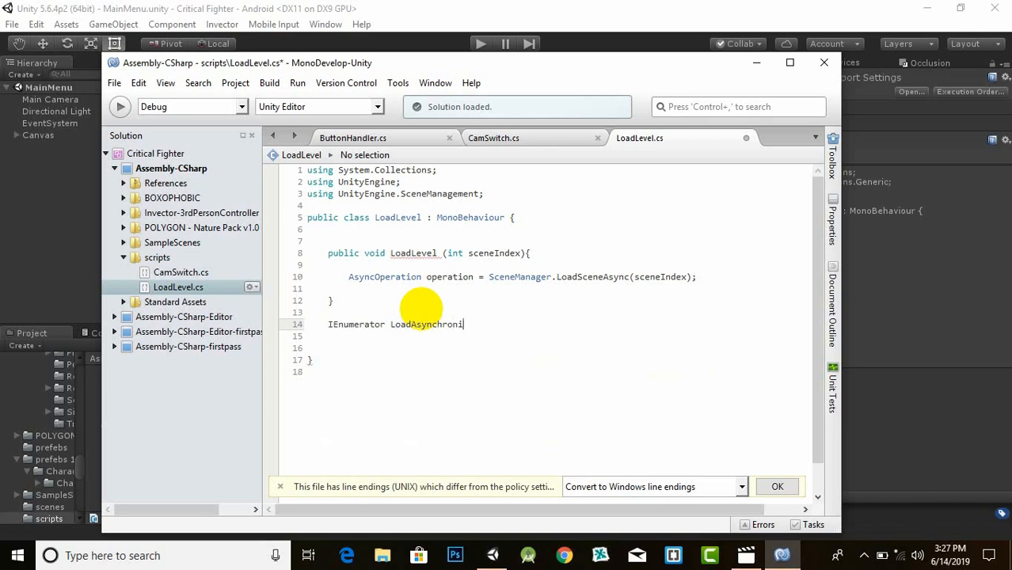
text(caly)
scroll(407, 303, down, 1)
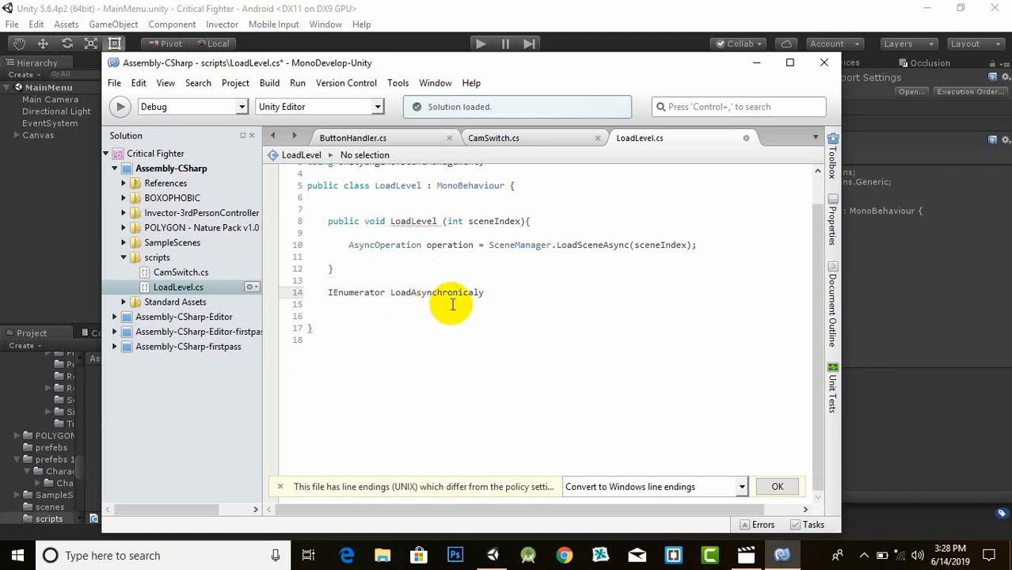
text(())
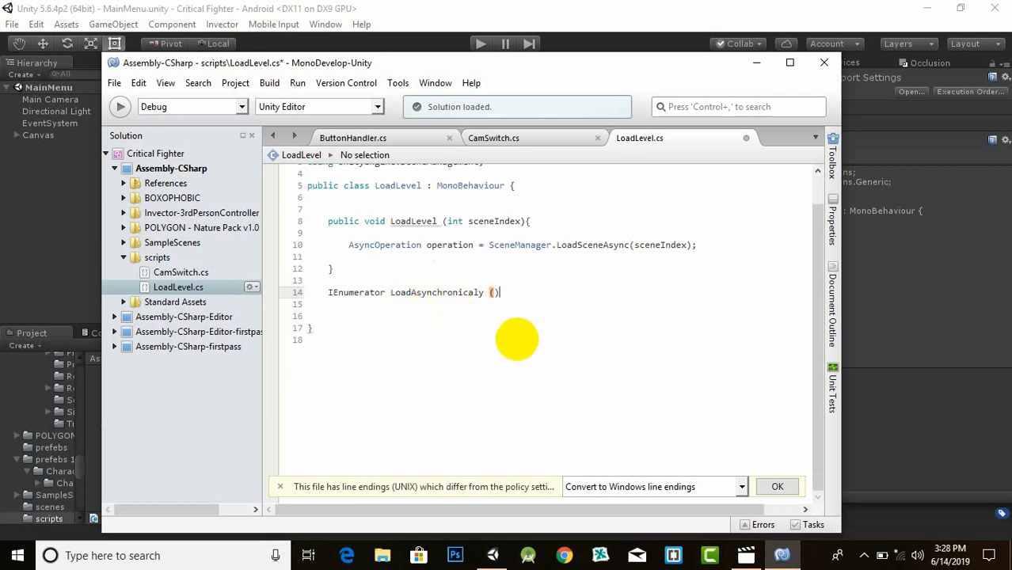
text({)
key(Return)
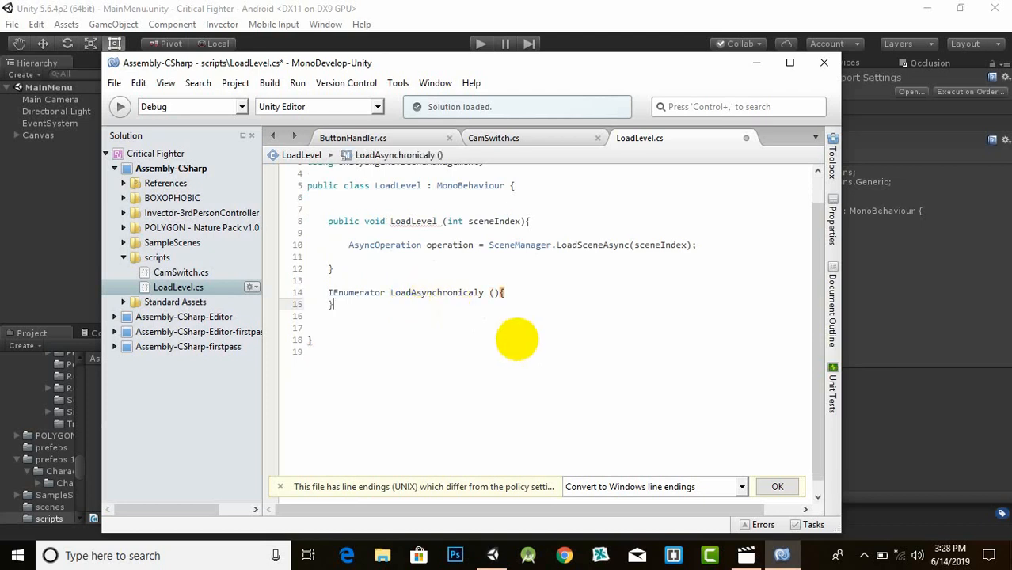
Add the parameter "int sceneIndex" to LoadAsynchronicaly and insert three blank lines inside its body
click(493, 292)
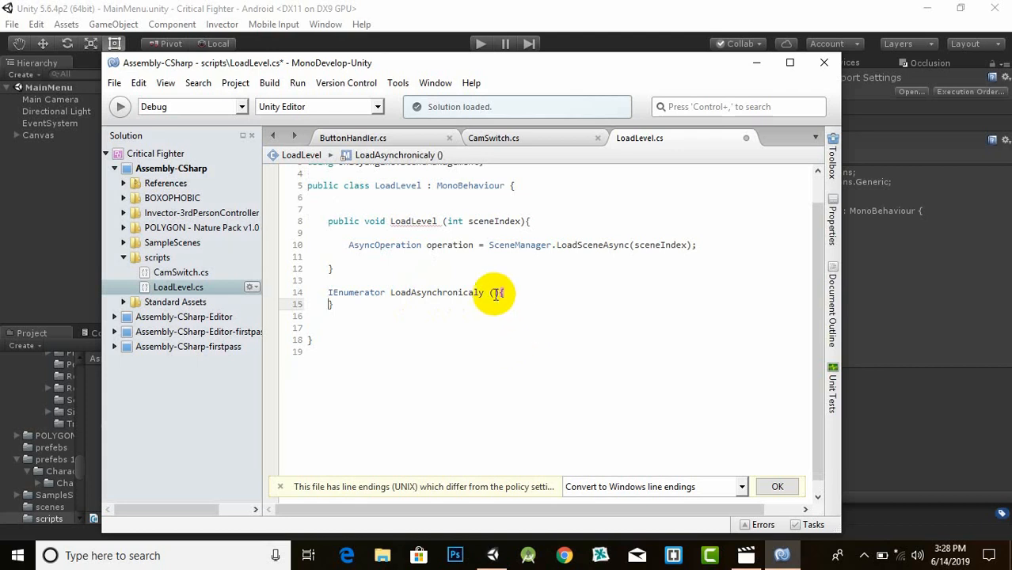
text(int sce)
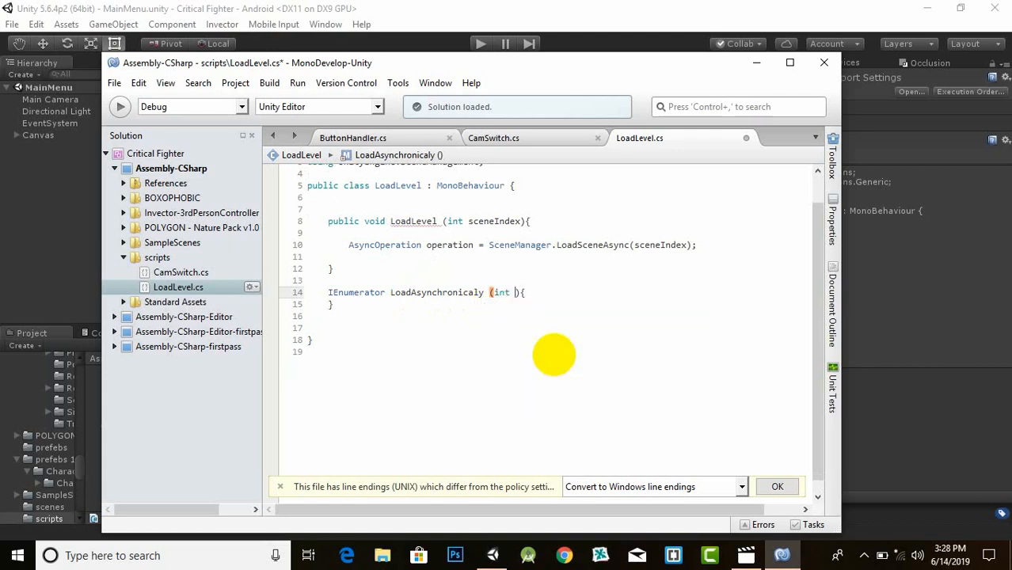
text(neIndex)
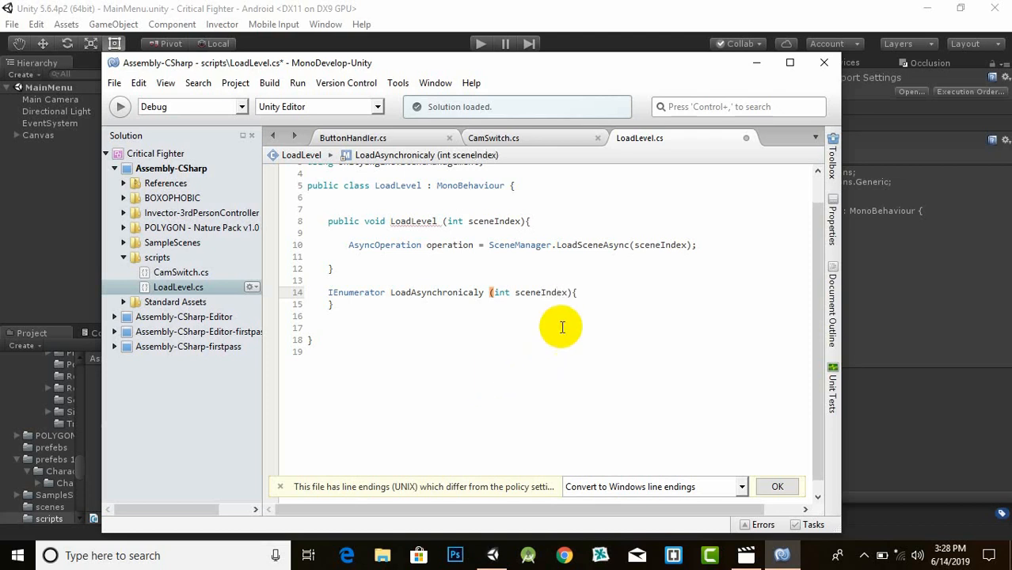
click(584, 301)
click(638, 298)
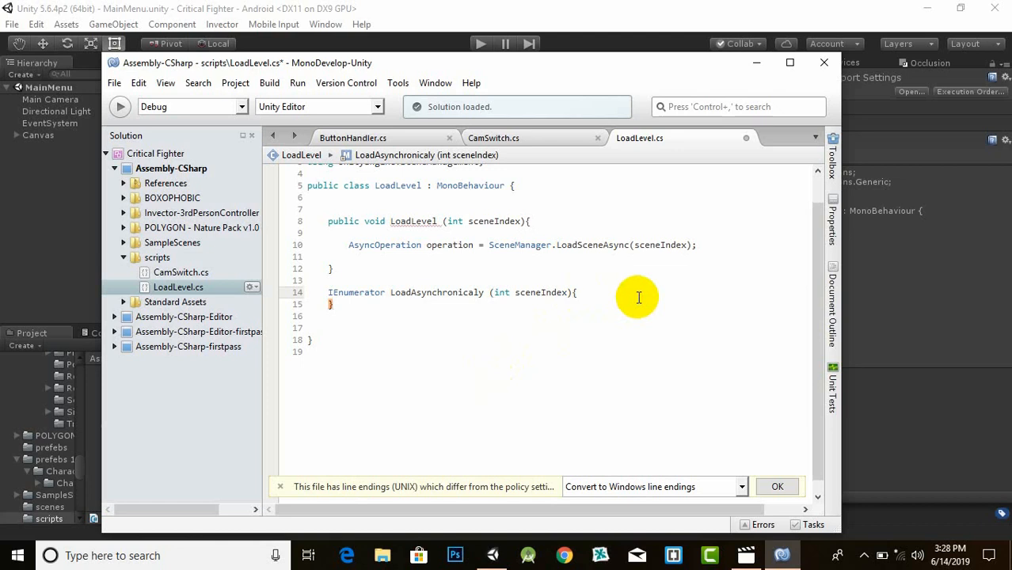
key(Return)
key(Return)
key(Return)
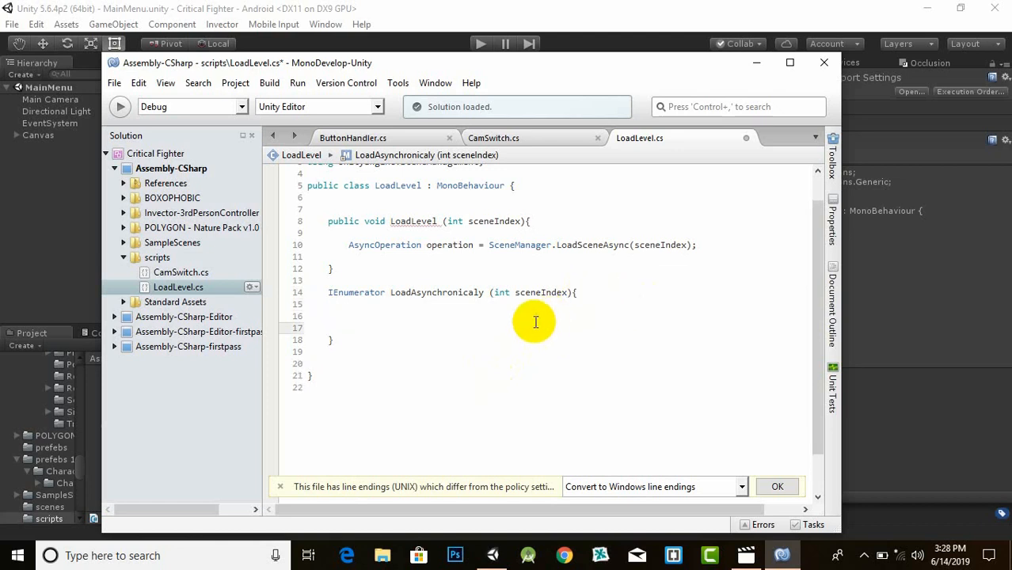
click(535, 321)
Move the AsyncOperation statement from LoadLevel into the LoadAsynchronicaly body, with a blank line above it, and save the script
mouse_move(396, 290)
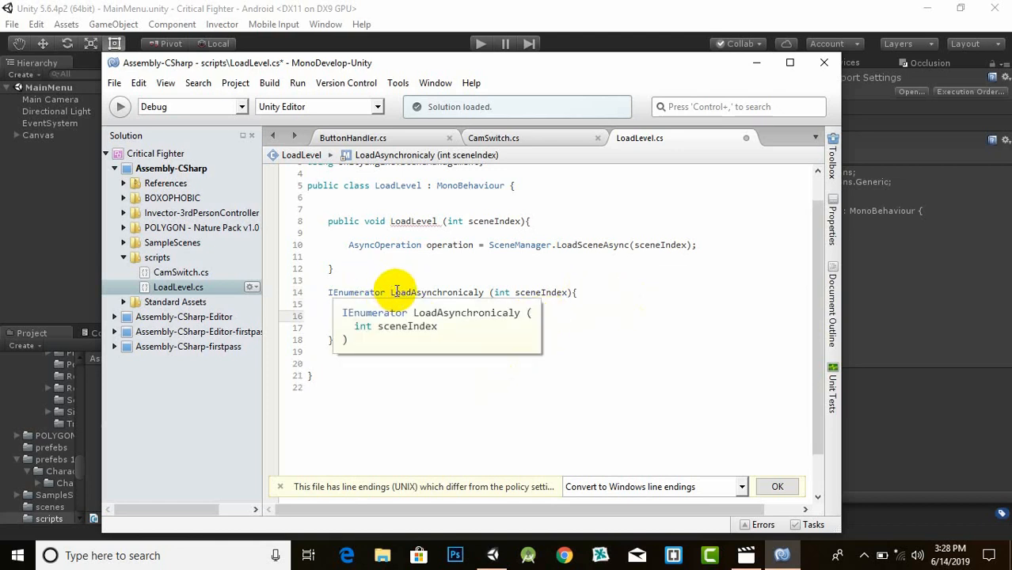
drag(348, 244, 706, 244)
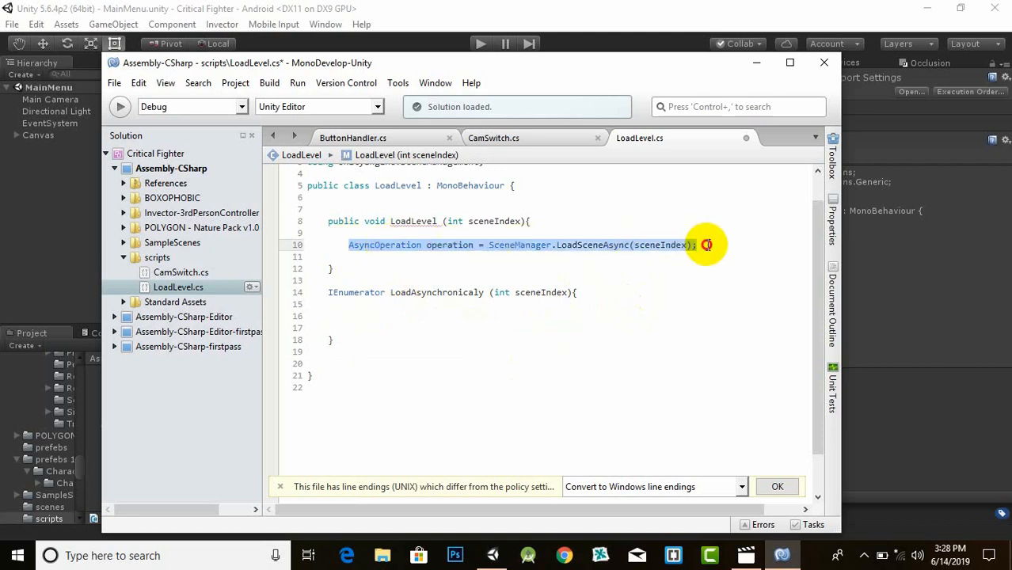
key(ctrl+x)
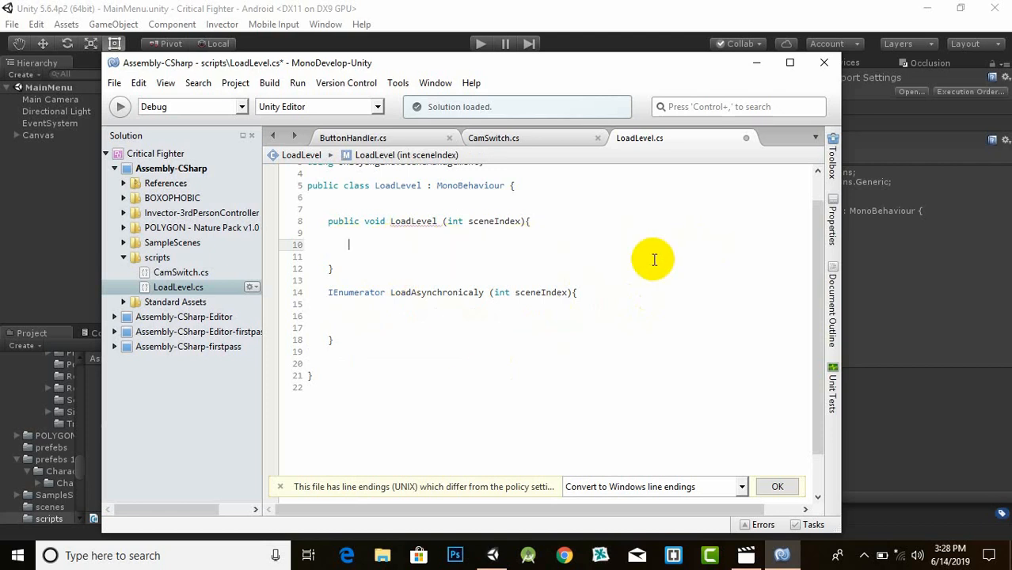
click(431, 309)
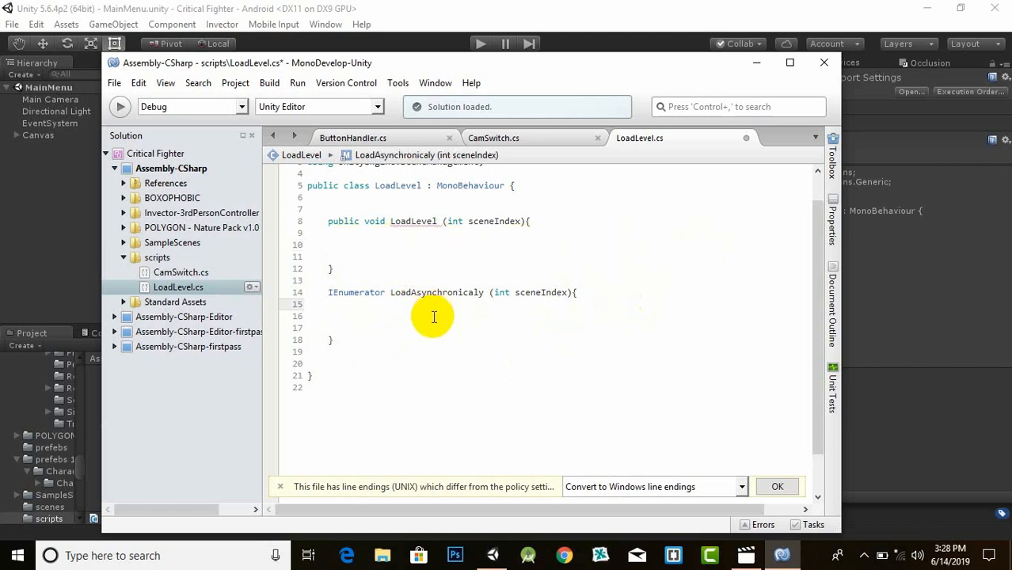
key(ctrl+v)
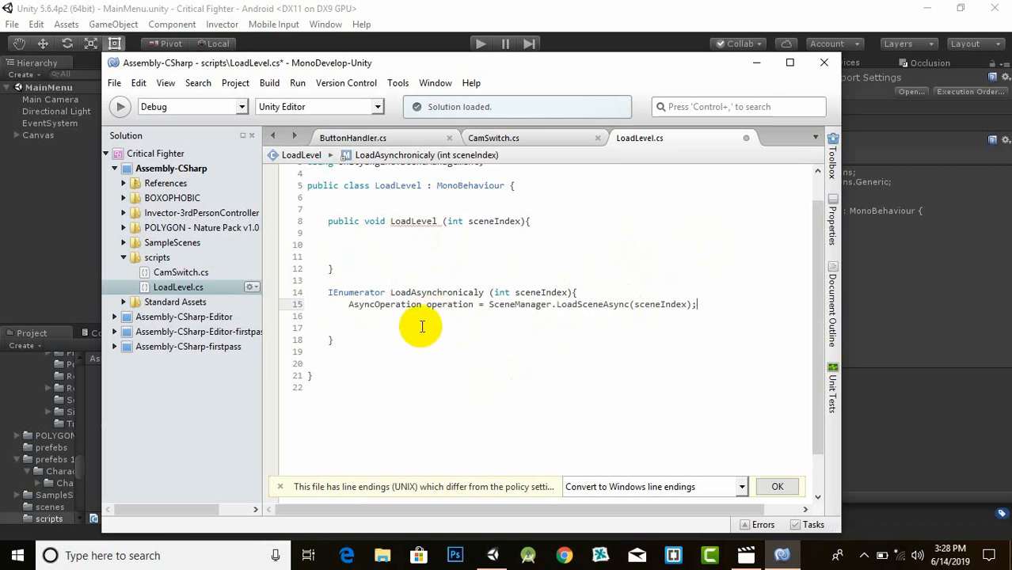
click(604, 293)
key(Return)
click(462, 282)
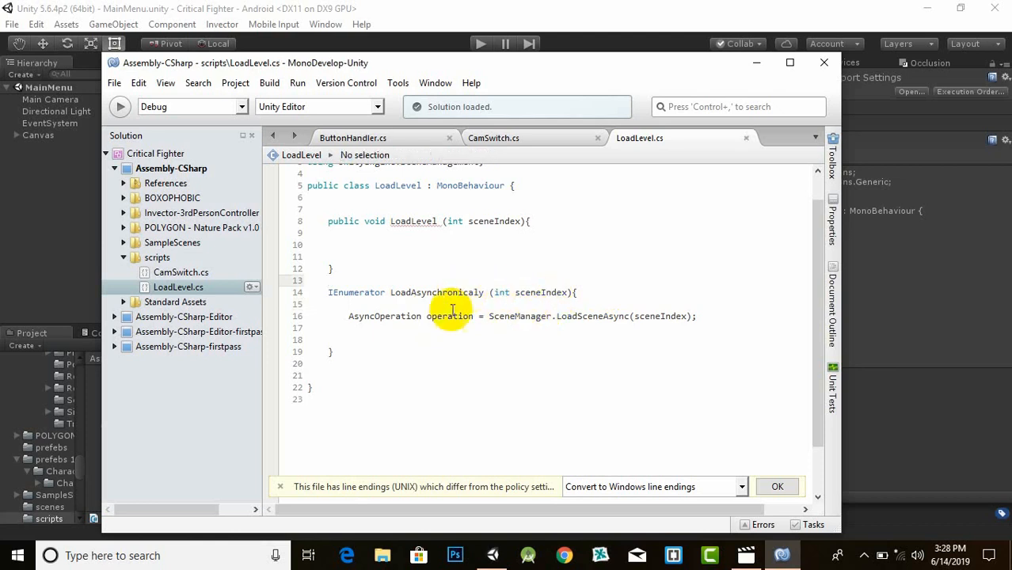
Add a StartCoroutine call with empty parentheses inside the emptied LoadLevel method body
click(404, 297)
drag(361, 292, 452, 292)
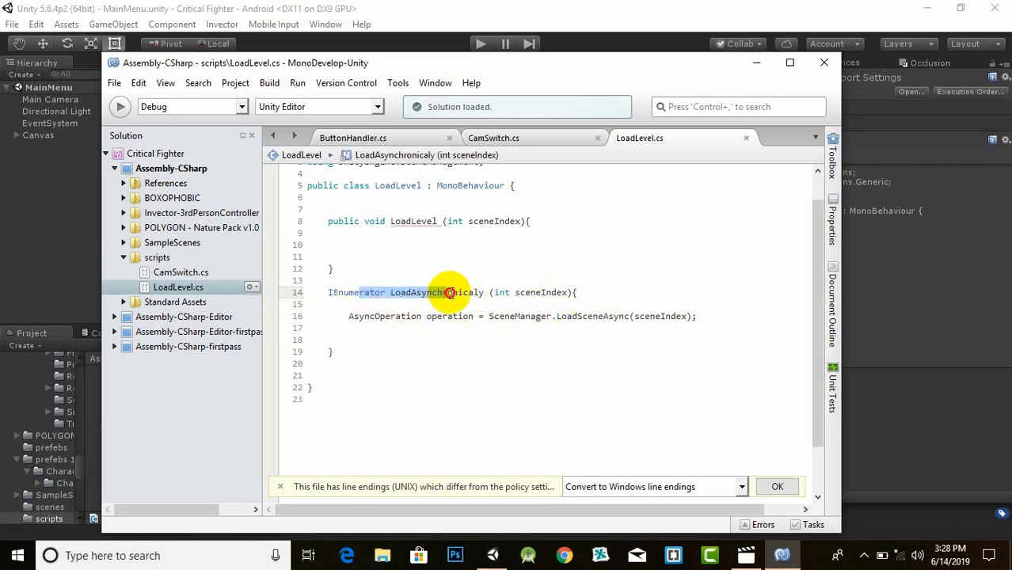
click(424, 244)
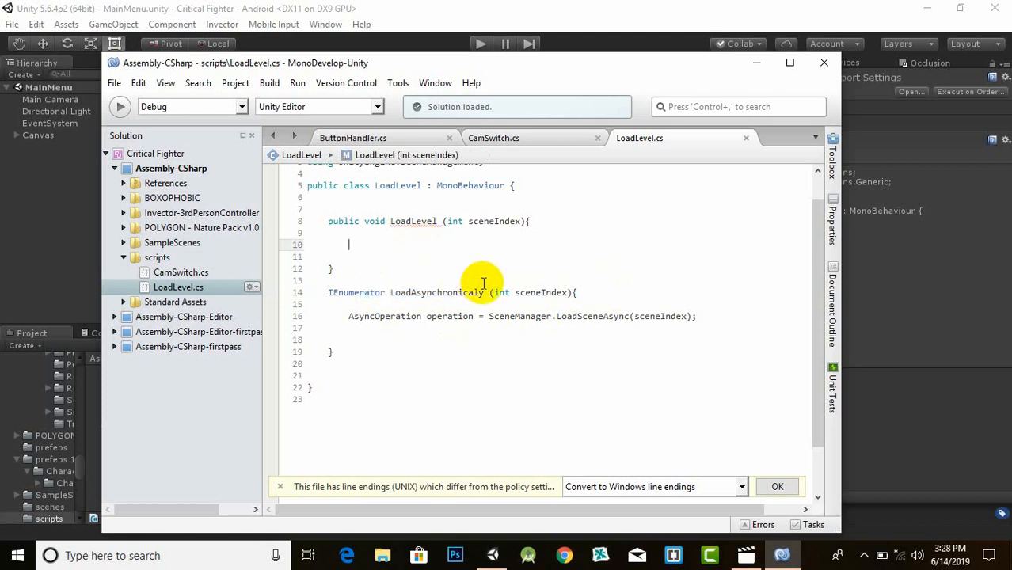
text(Sta)
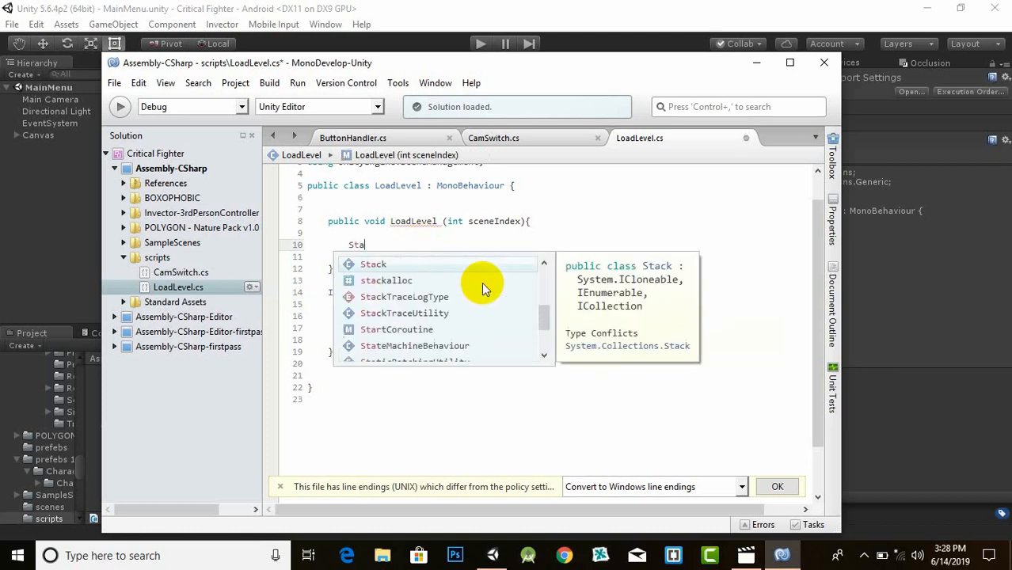
text(rtCoroutine)
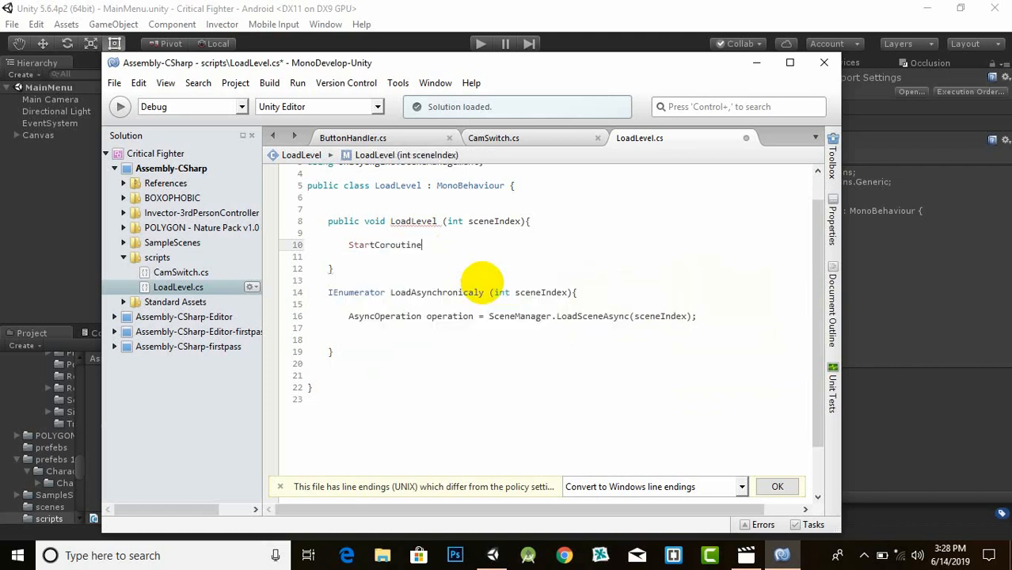
text(())
key(Left)
Pass LoadAsynchronicaly(sceneIndex) to the StartCoroutine call, end the statement with a semicolon, and save LoadLevel.cs
text(Loa)
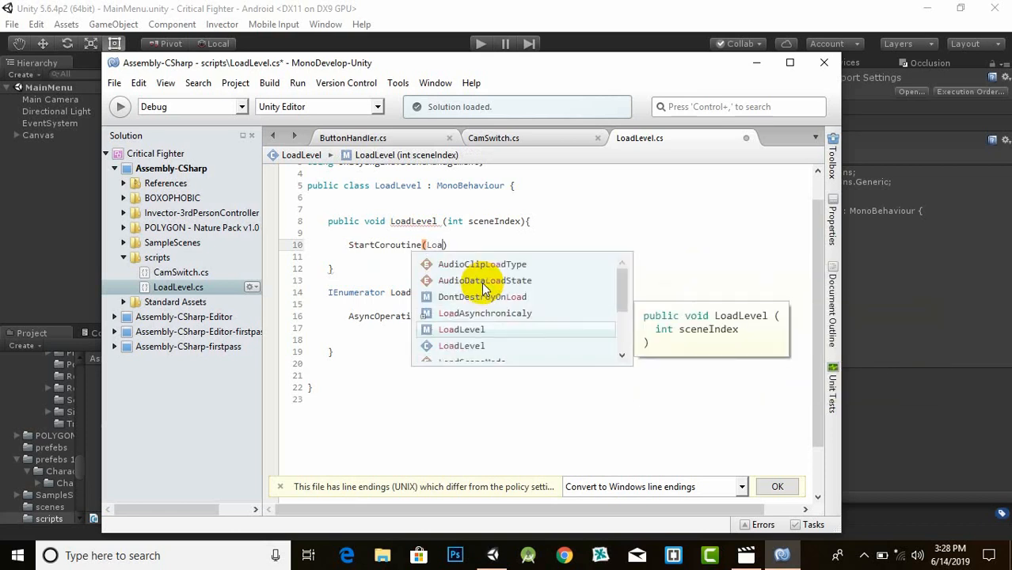
text(d)
key(Up)
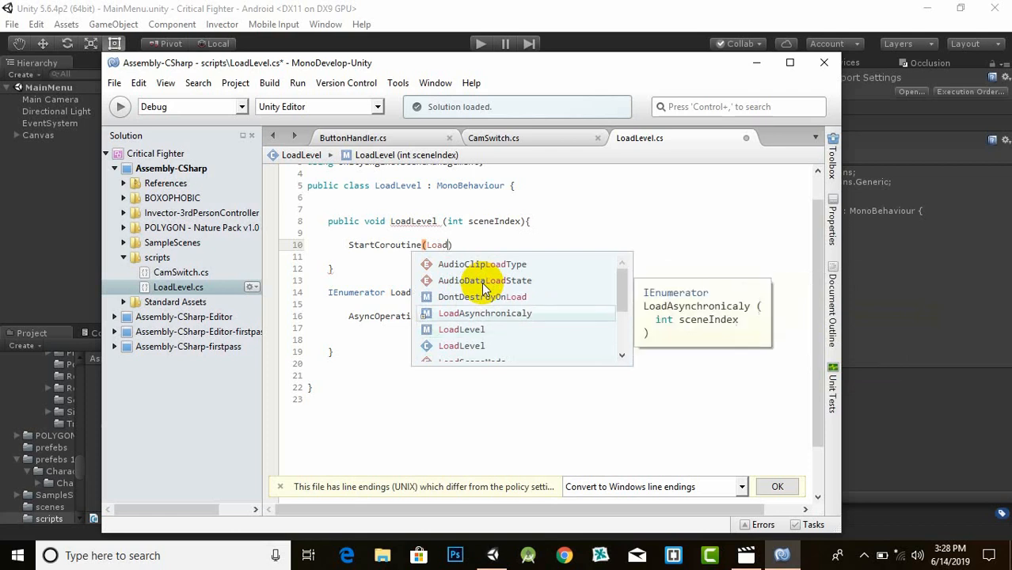
key(Return)
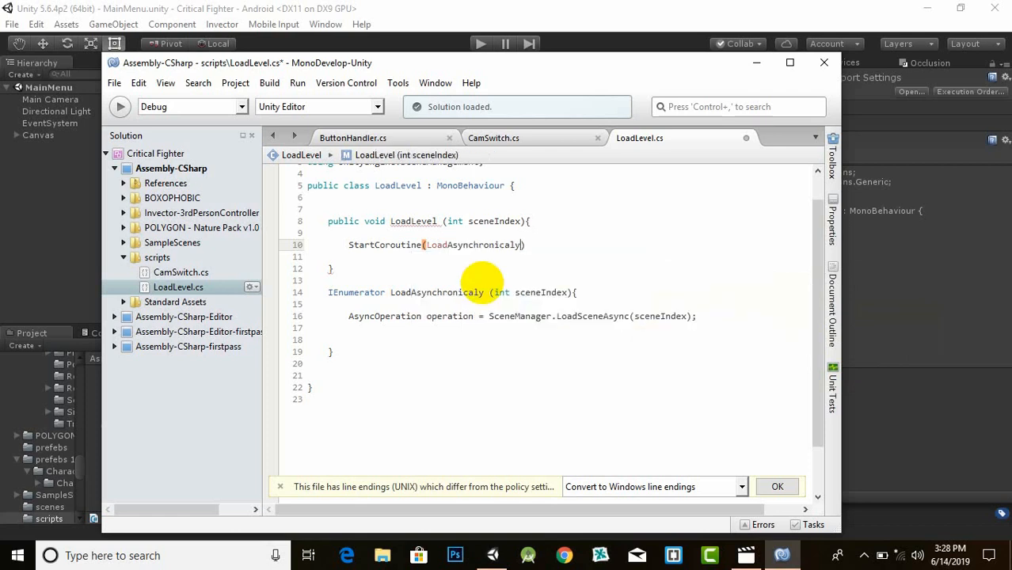
text(())
text(sc)
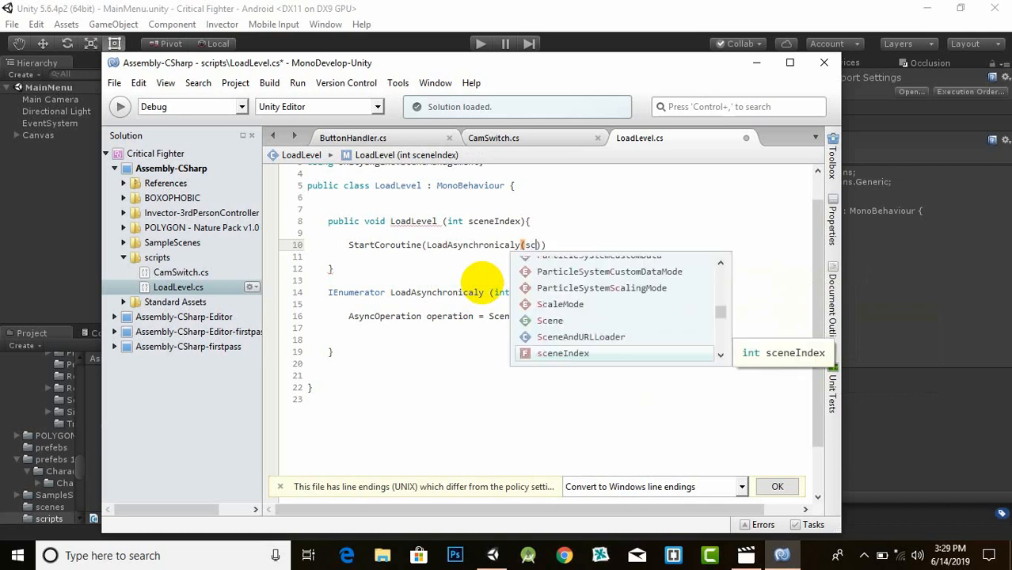
key(Return)
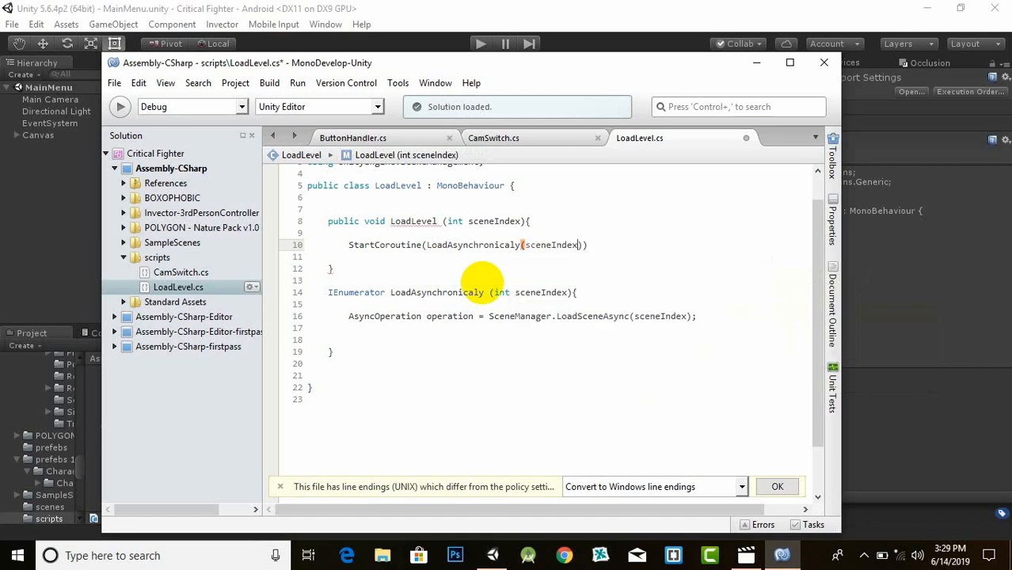
key(End)
text(;)
key(ctrl+s)
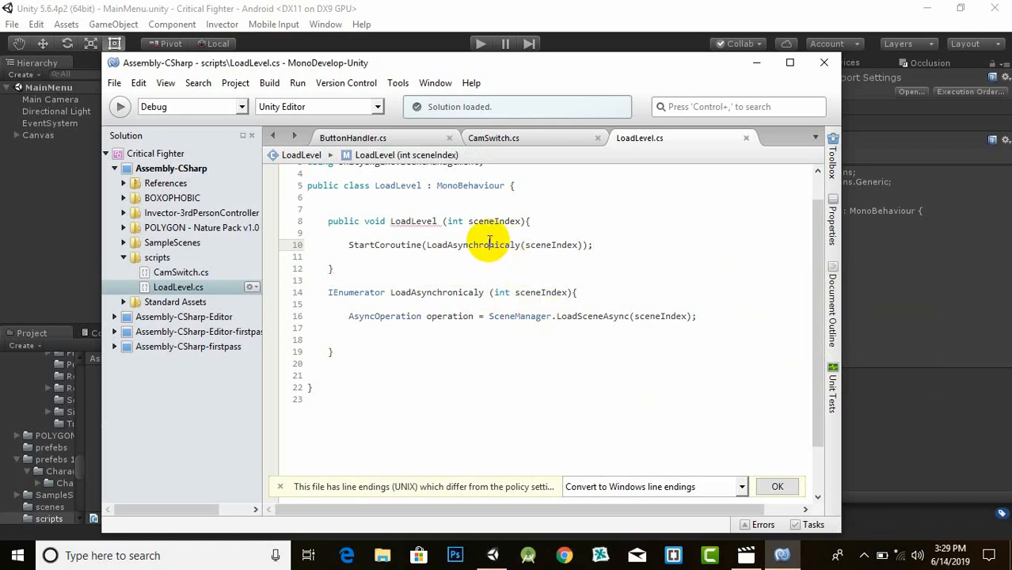
click(428, 341)
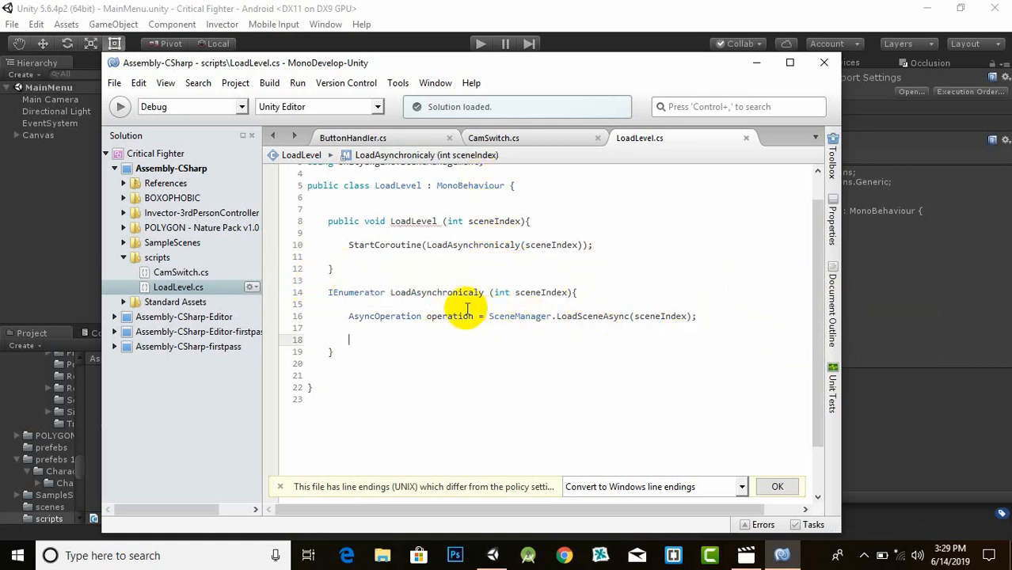
drag(357, 315, 429, 318)
click(687, 320)
click(422, 317)
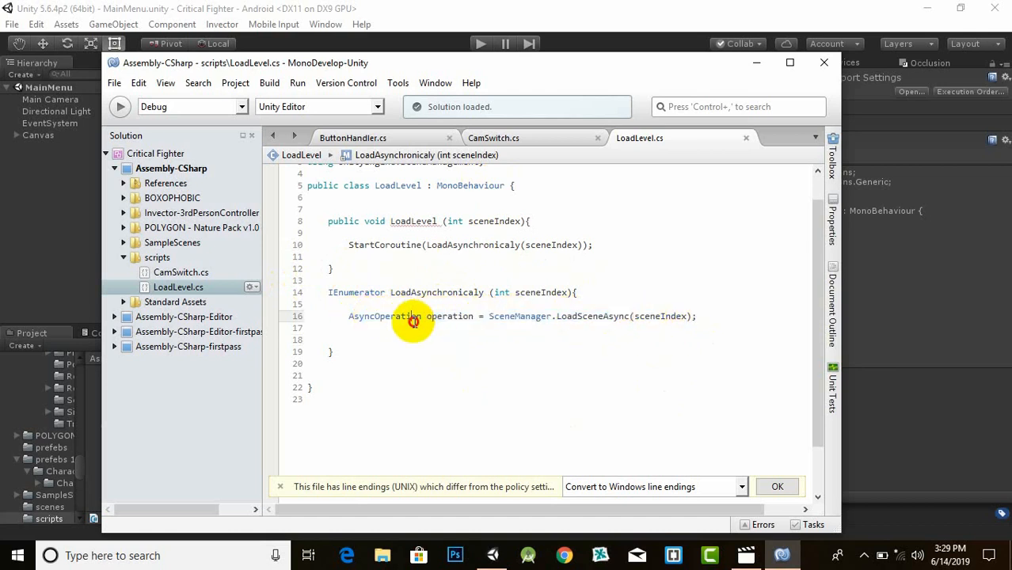
Below the AsyncOperation statement in LoadAsynchronicaly, begin a while loop with the condition !operation.isDone
click(428, 329)
key(Return)
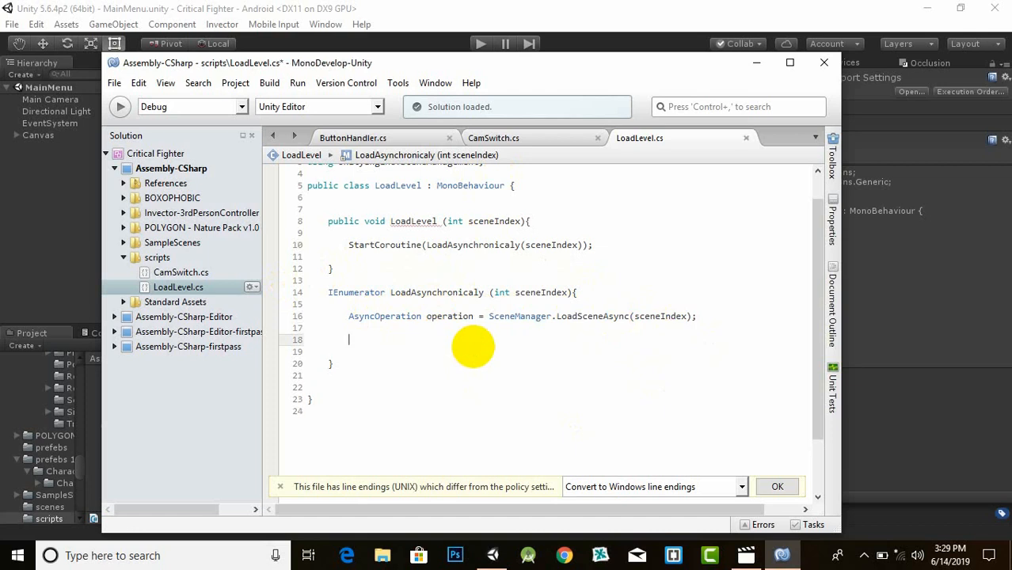
text(while)
text(())
text(!)
text(operation)
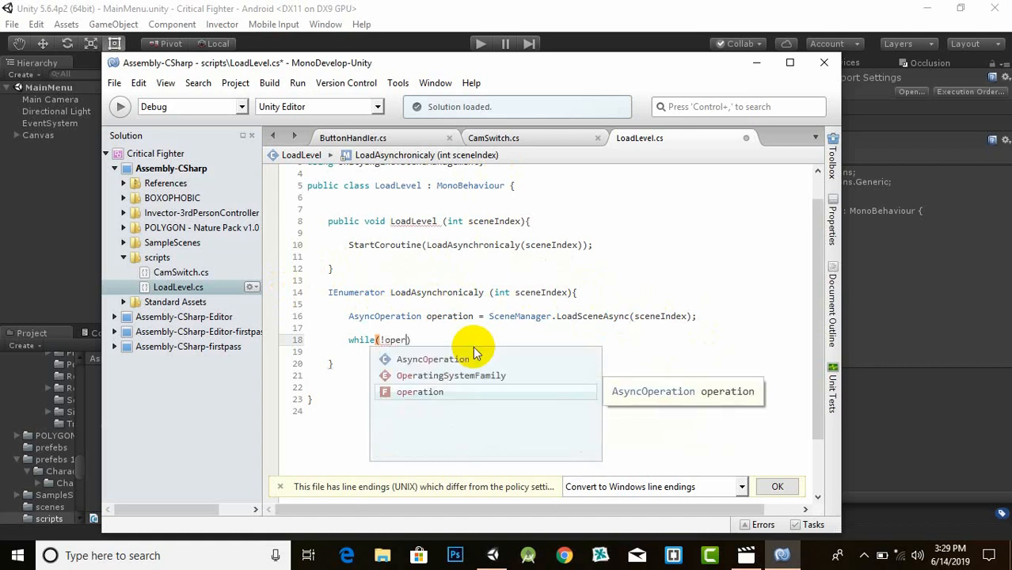
text(.is)
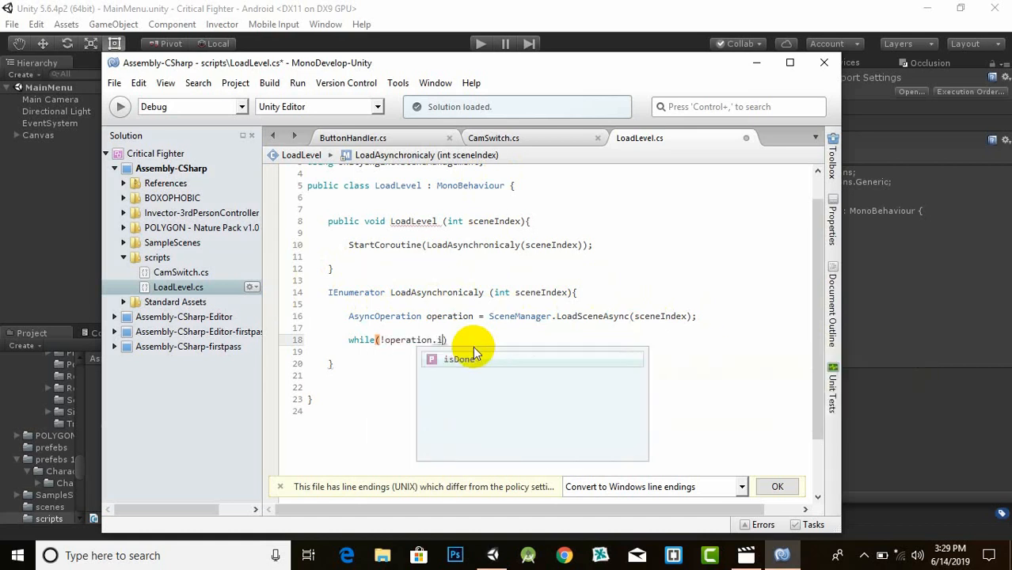
key(Return)
key(End)
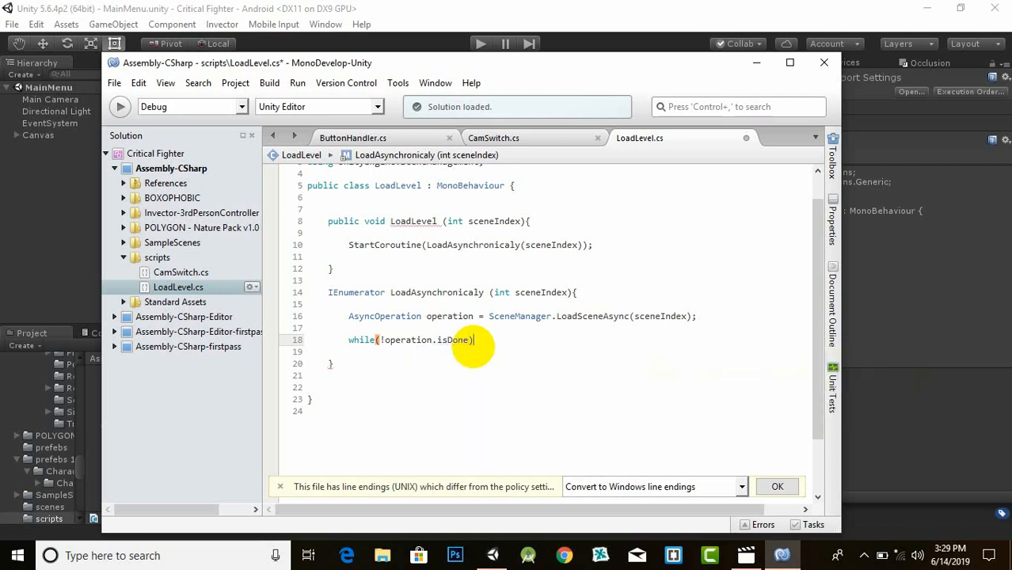
Give the while loop a braced body containing "yield return null;" with blank lines around it, and save LoadLevel.cs
text({)
key(Return)
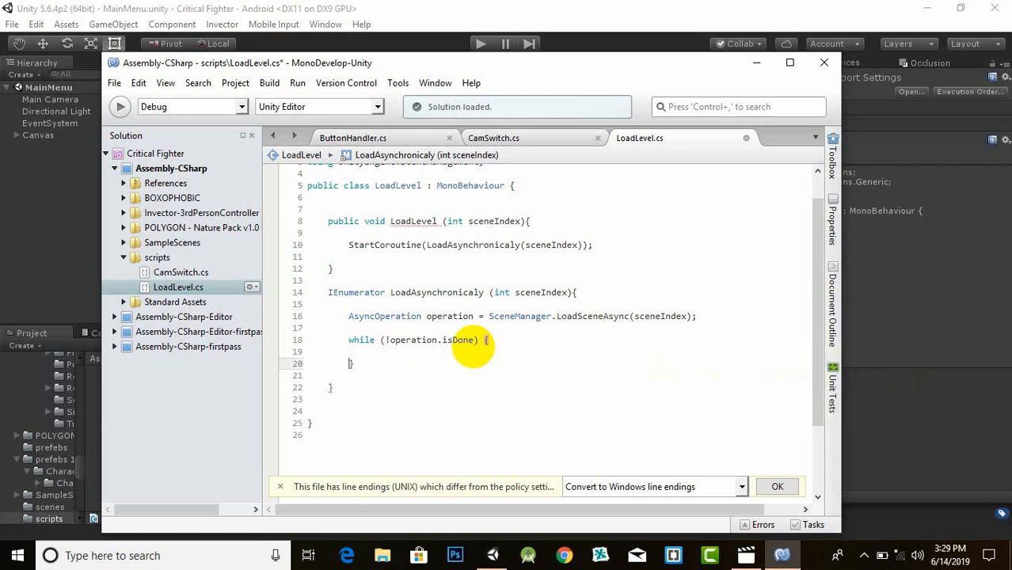
key(Return)
click(463, 362)
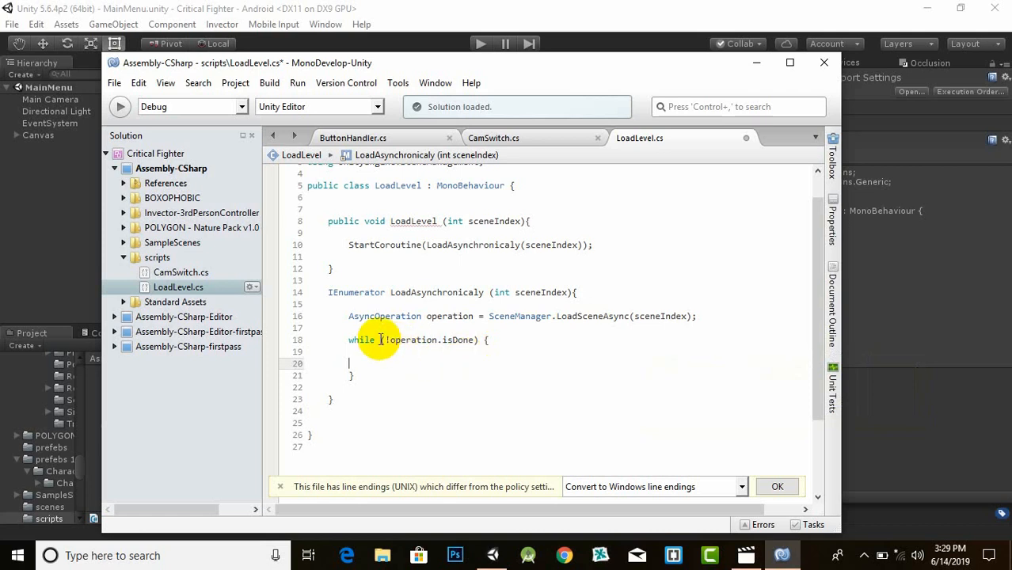
drag(707, 316, 349, 316)
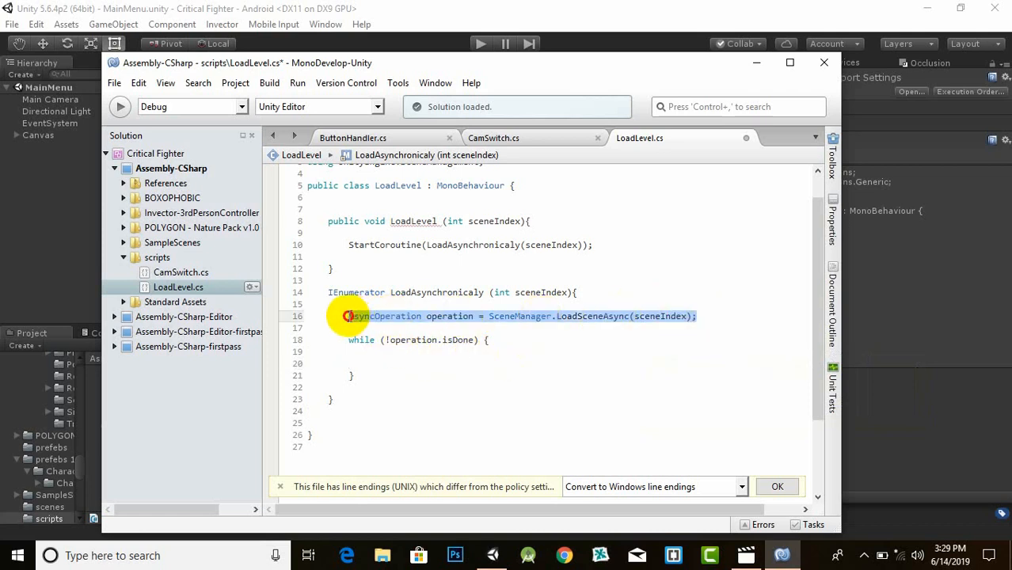
click(388, 353)
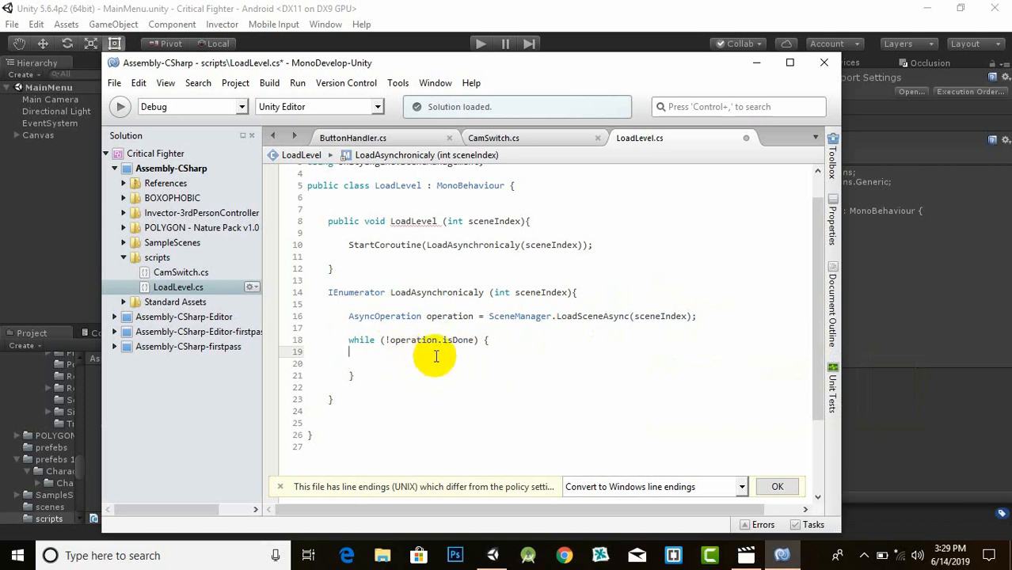
key(Return)
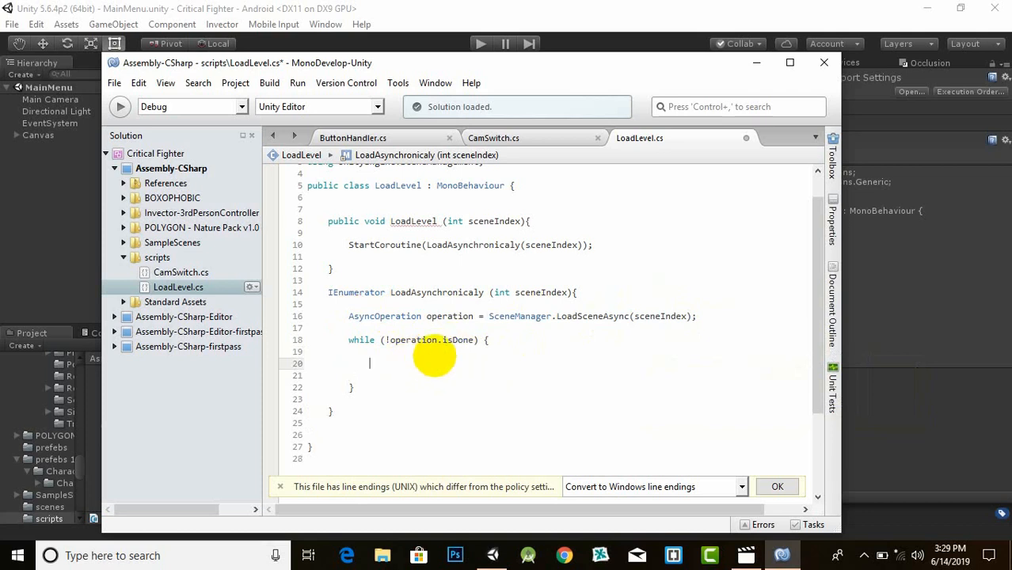
text(yield return null)
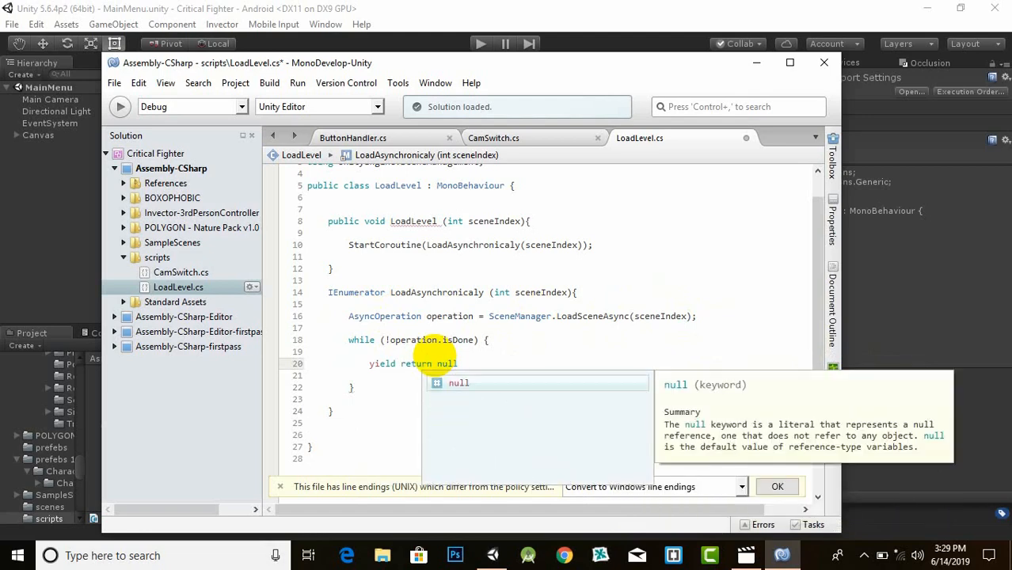
text(;)
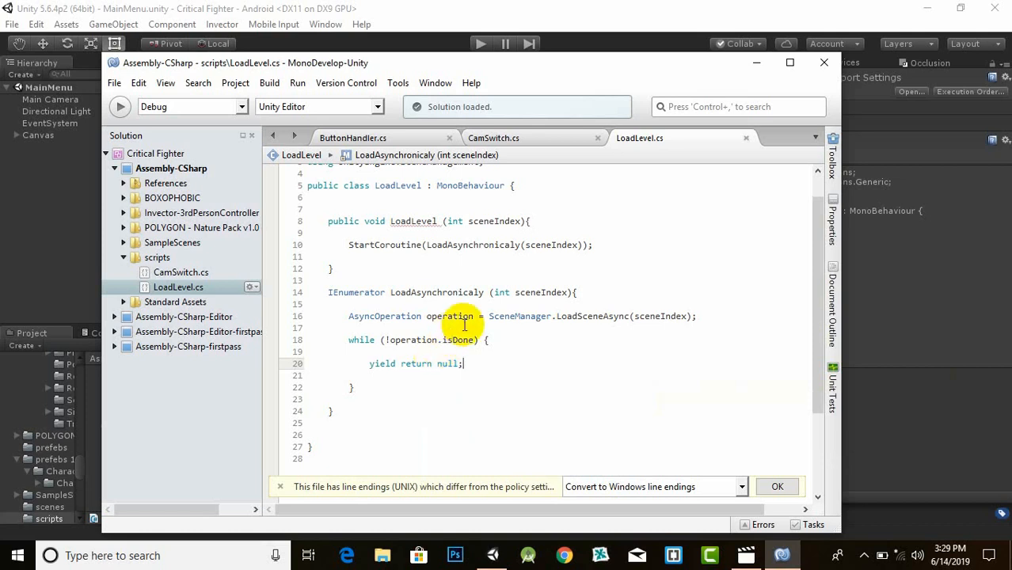
Review the LoadAsynchronicaly coroutine, from its scene-loading statement to the while loop, along with the rest of the script
drag(479, 316, 690, 318)
click(671, 338)
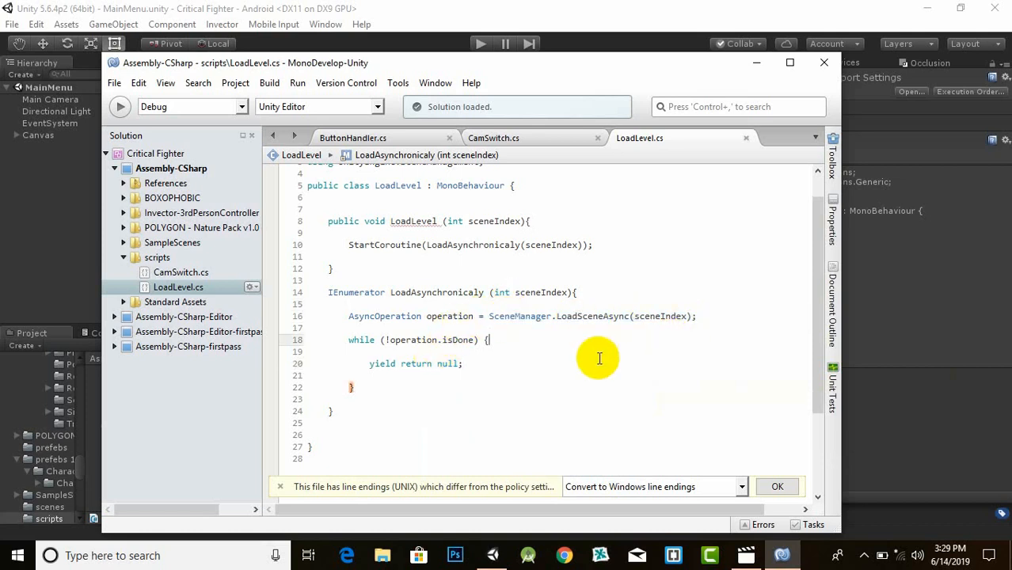
drag(493, 371, 327, 364)
click(343, 386)
text(})
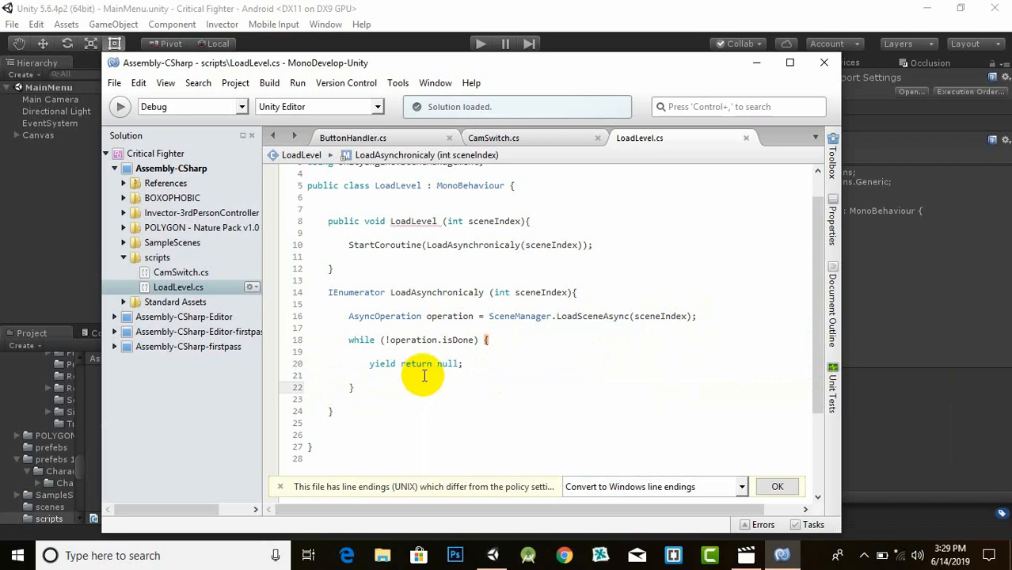
scroll(428, 378, down, 3)
scroll(436, 379, up, 4)
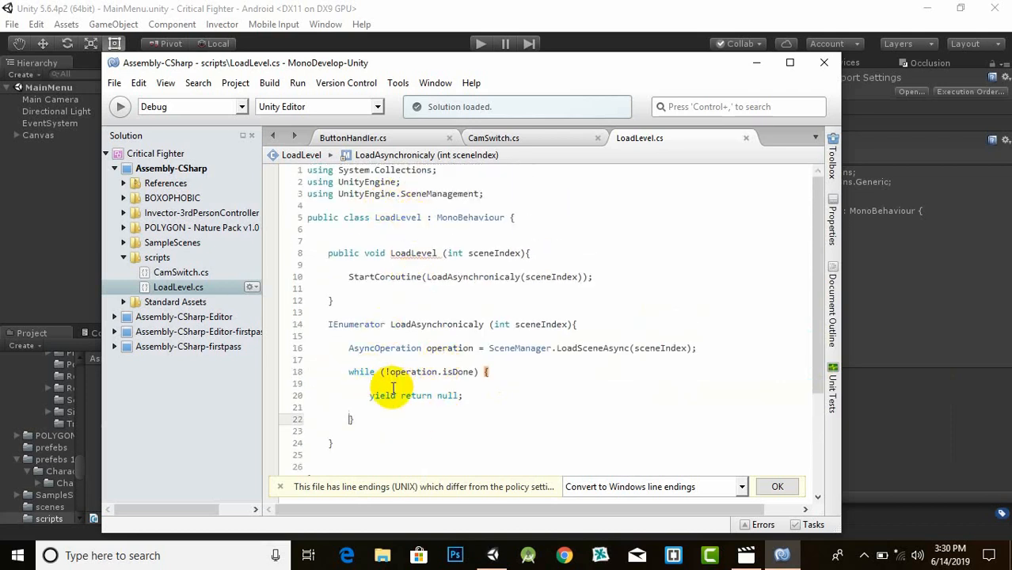
click(421, 363)
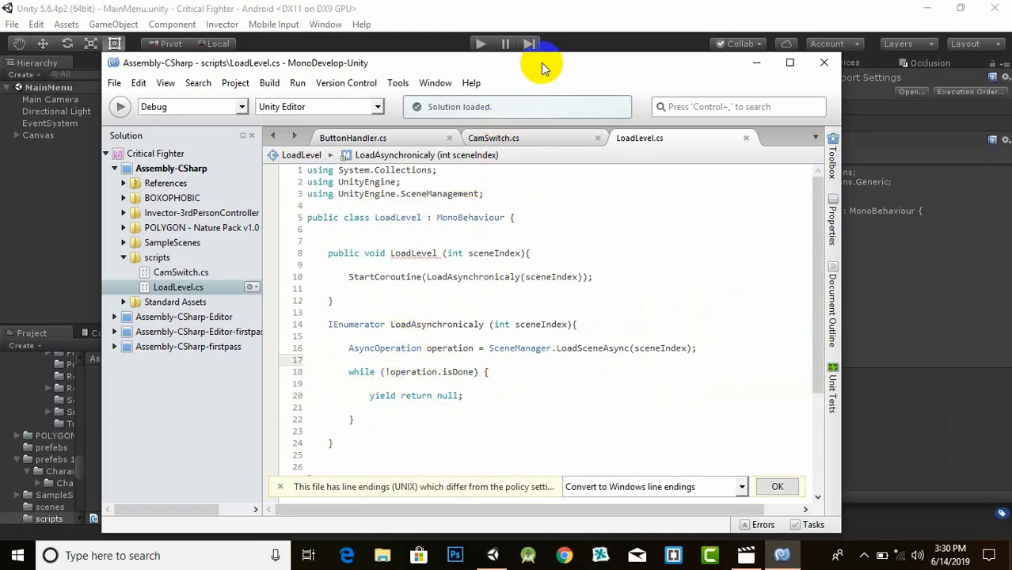
Switch to Unity and add a UI Panel as a child of the MainMenu scene's Canvas
drag(542, 69, 641, 74)
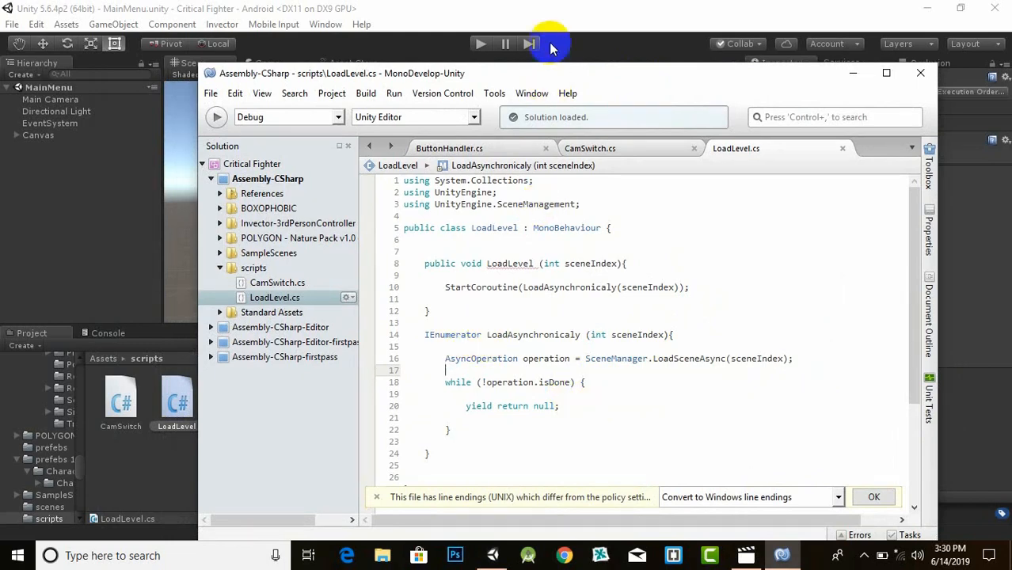
click(558, 16)
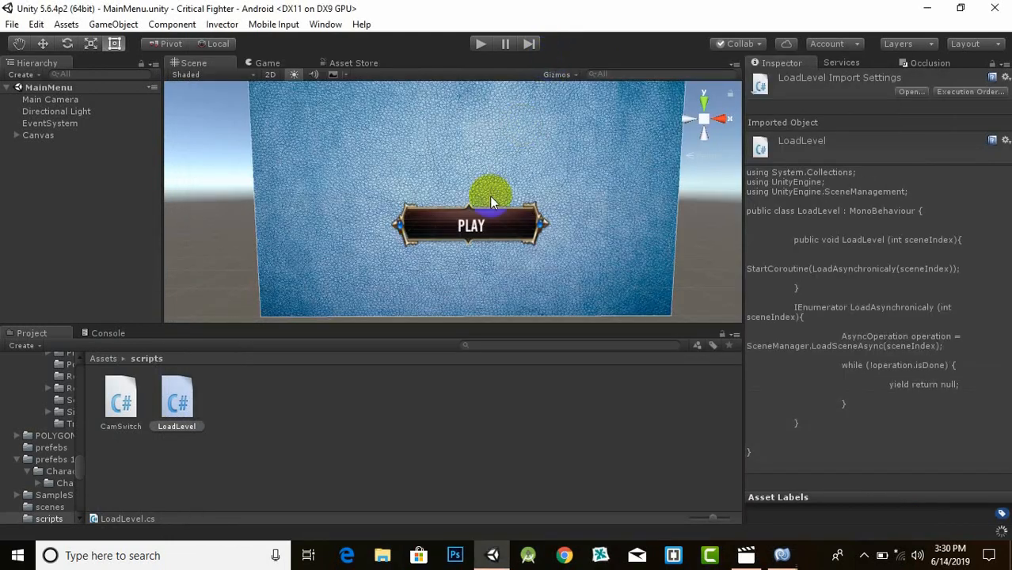
scroll(490, 196, down, 3)
middle_drag(550, 212, 542, 222)
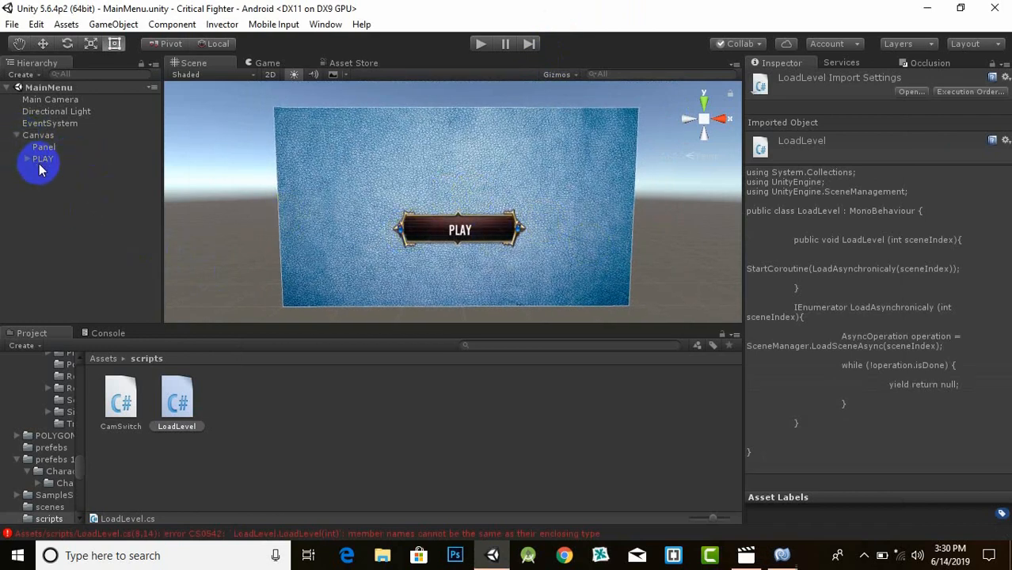
scroll(472, 178, up, 2)
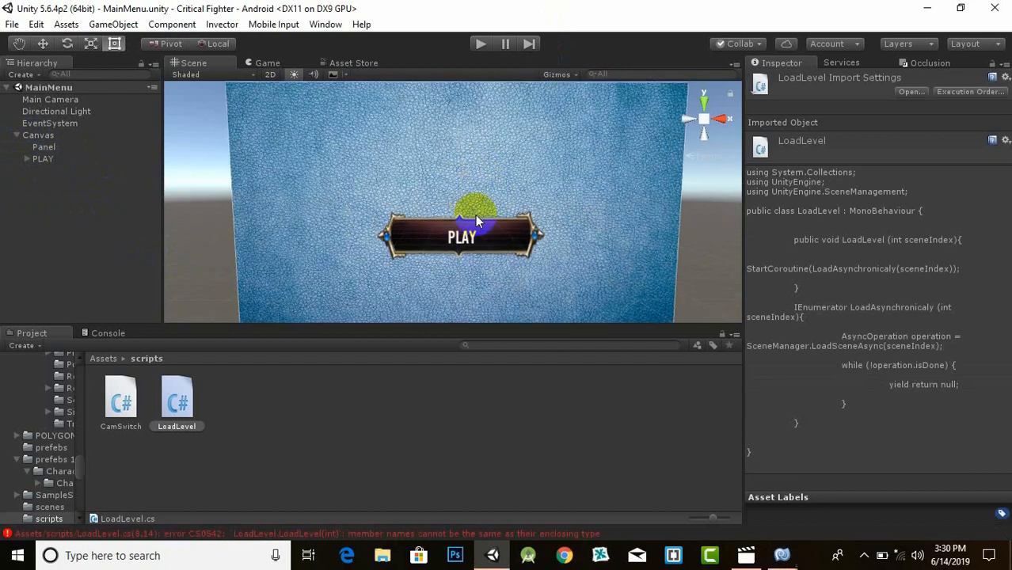
scroll(475, 215, down, 2)
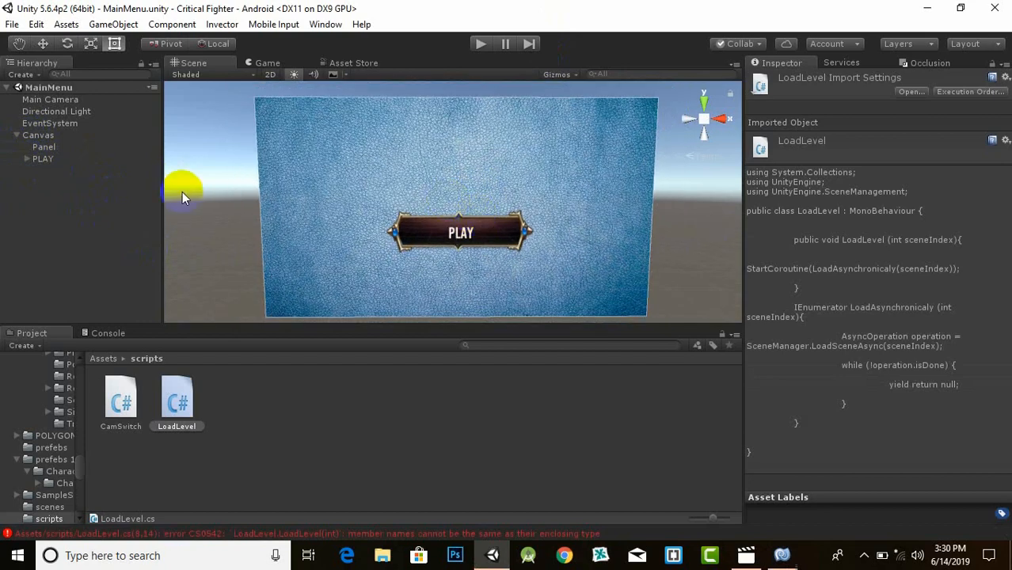
right_click(40, 136)
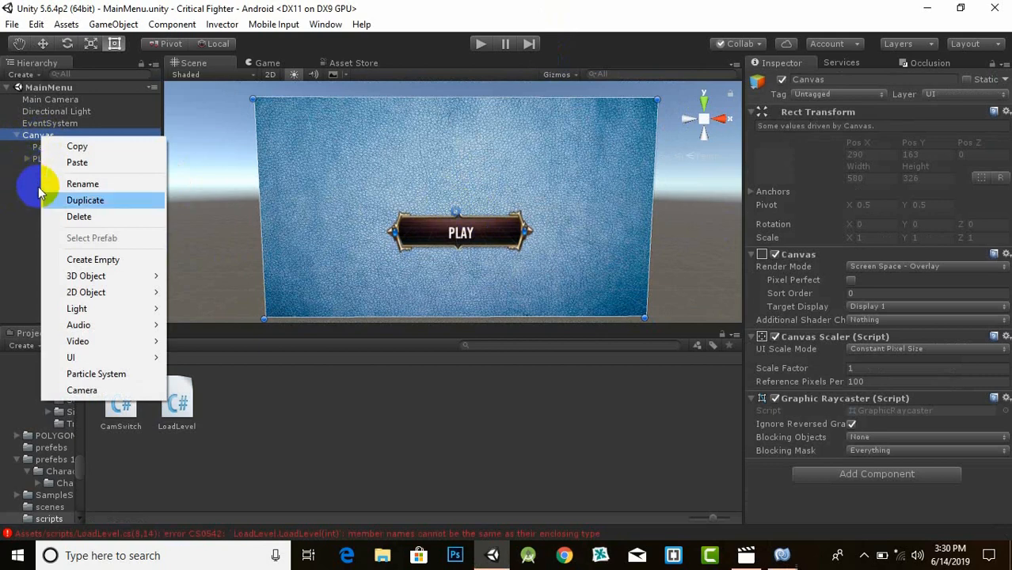
mouse_move(130, 356)
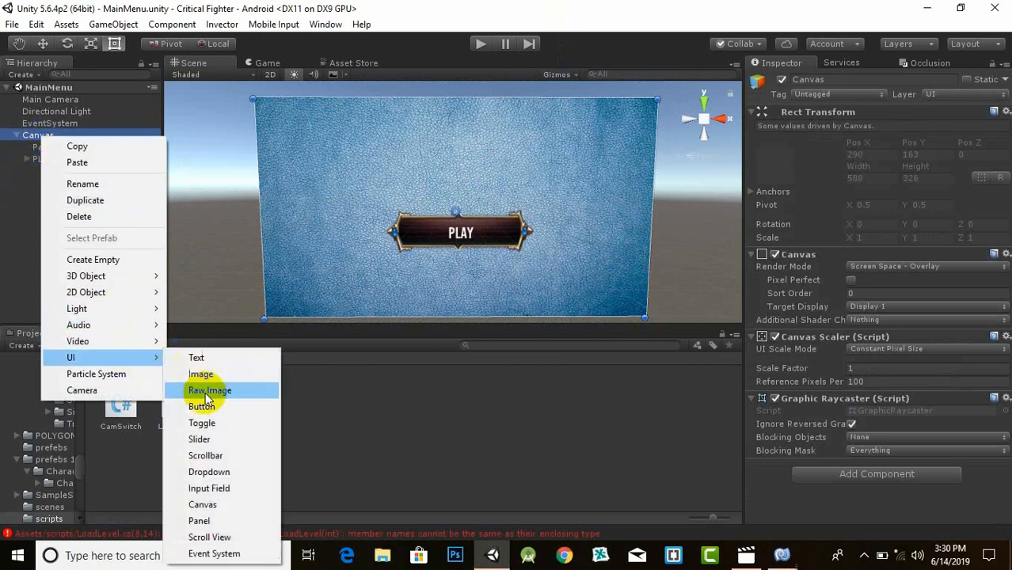
click(199, 521)
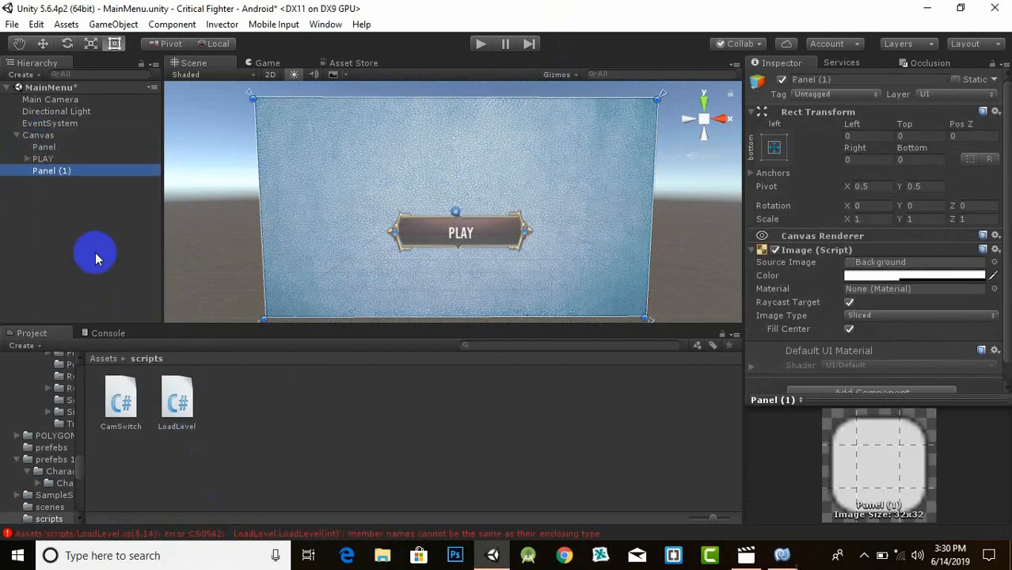
Rename the new panel under the Canvas as LoadingScreen
right_click(87, 183)
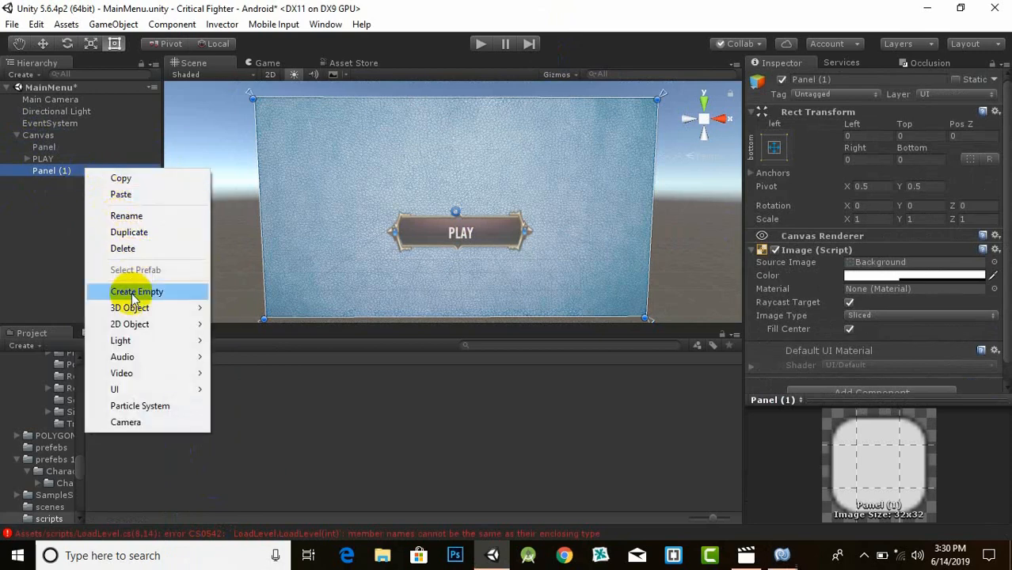
click(138, 221)
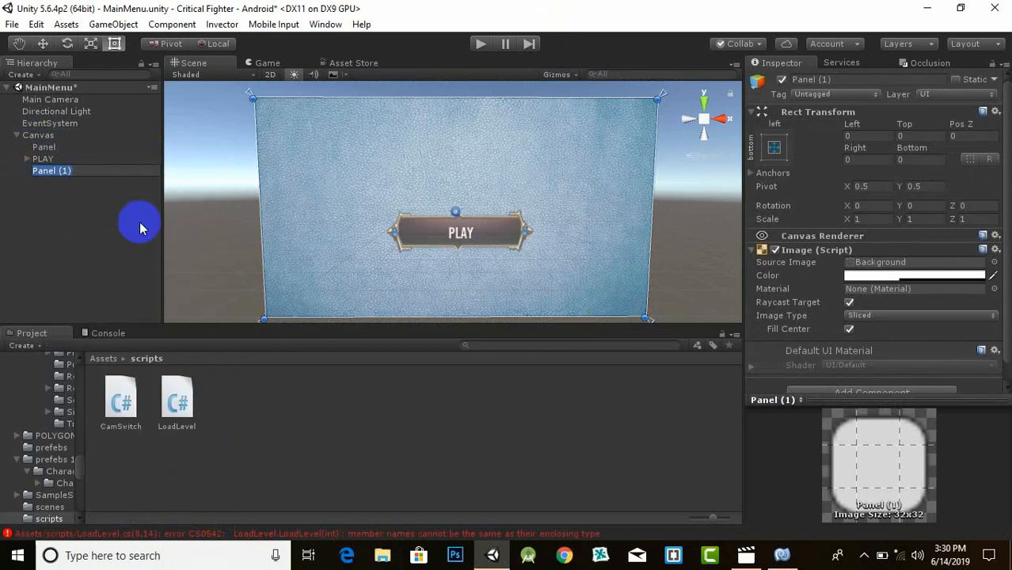
text(Lose)
key(BackSpace)
key(BackSpace)
text(ser)
key(BackSpace)
key(BackSpace)
key(BackSpace)
text(adingScreen)
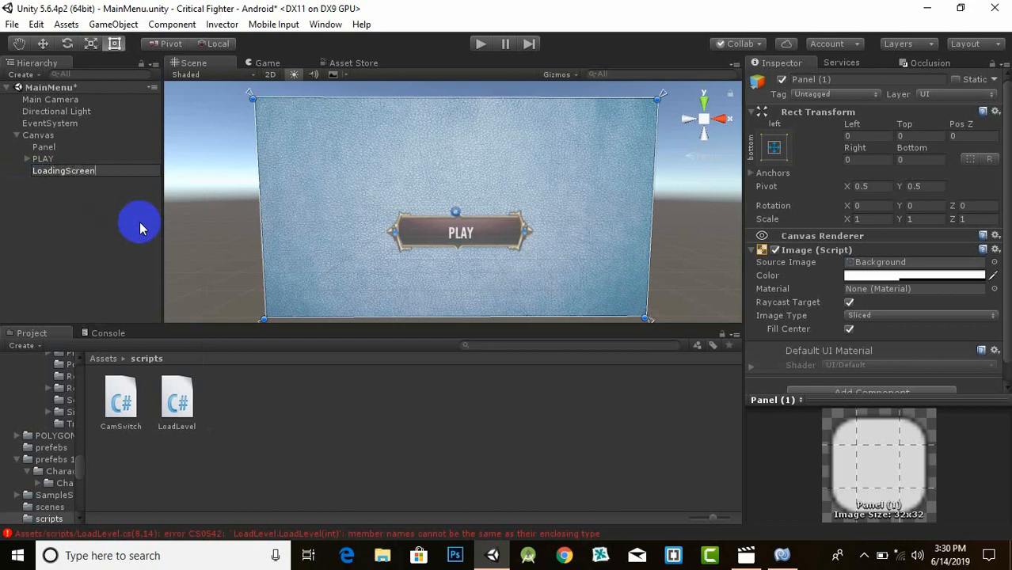
key(Return)
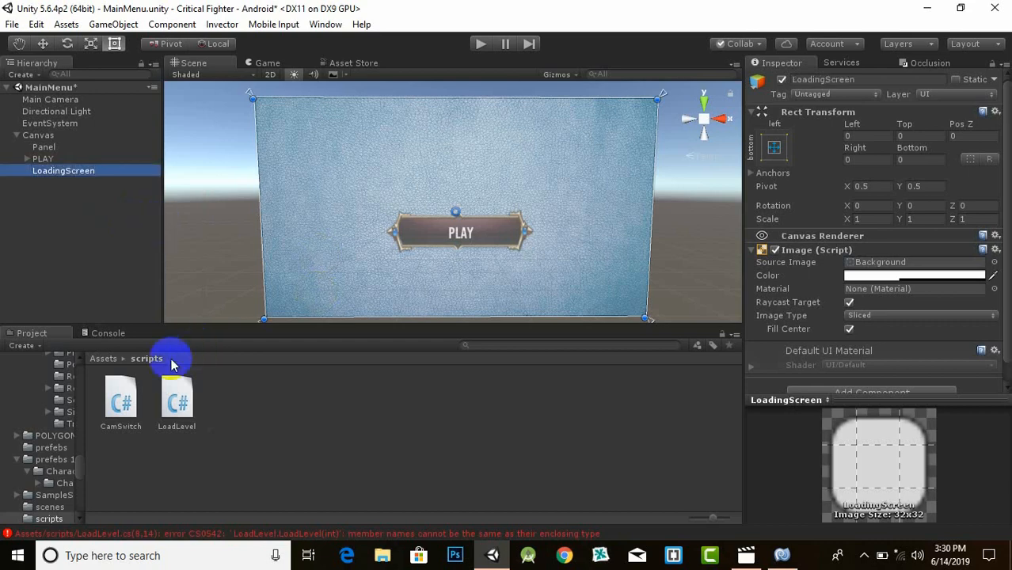
Show the contents of the graphics folder in Assets and select the LoadingScreen panel
click(102, 359)
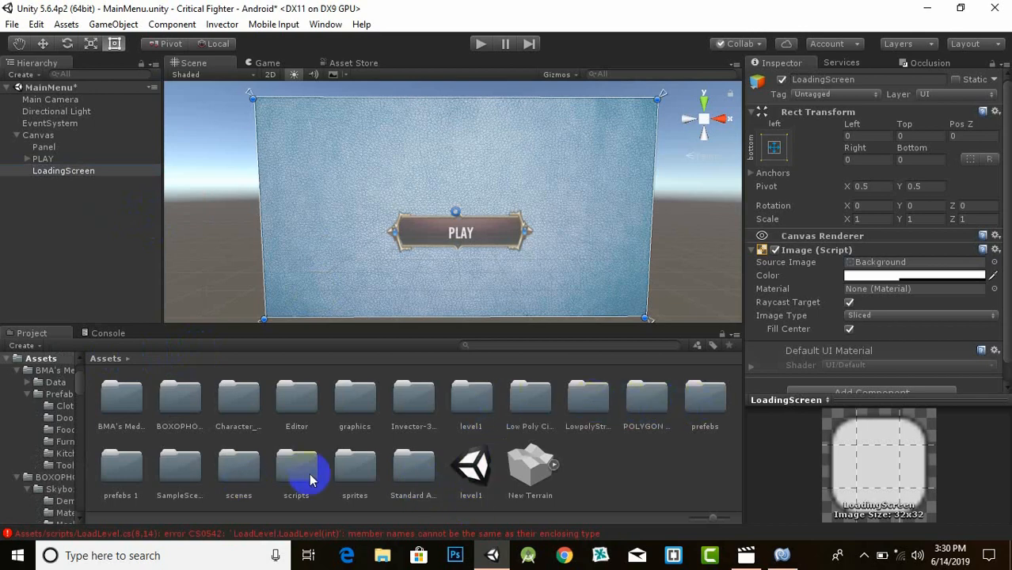
double_click(351, 410)
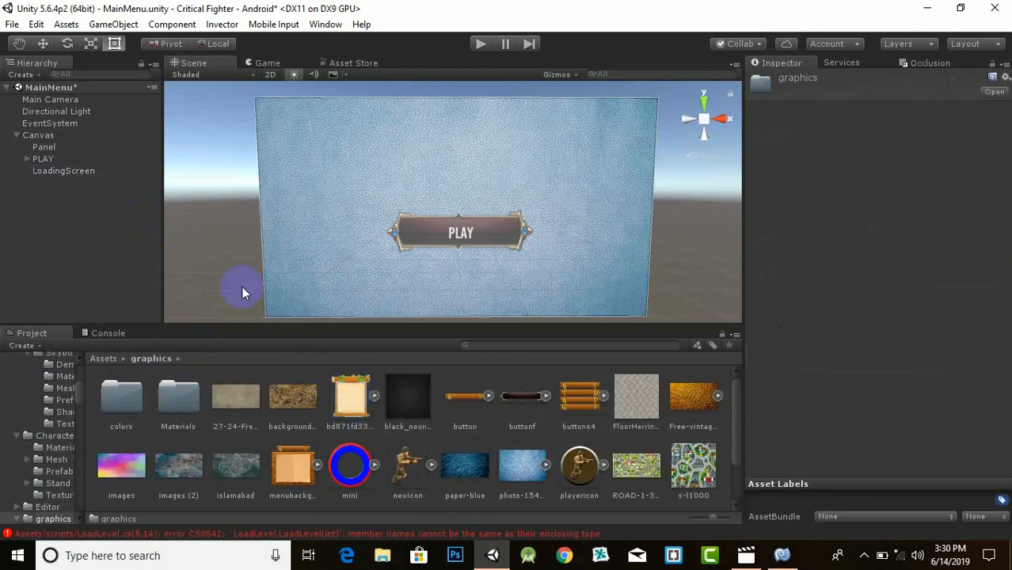
click(79, 173)
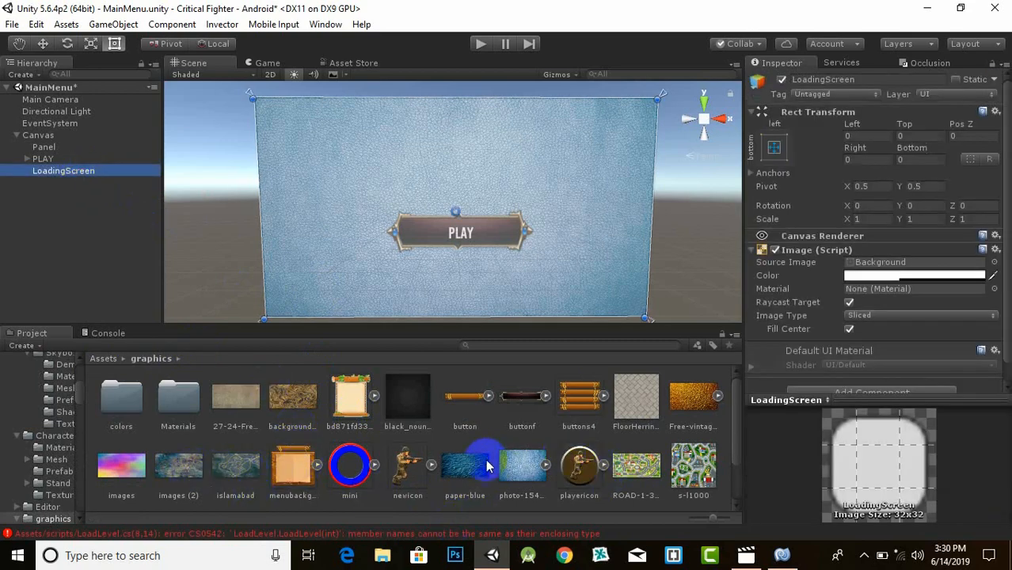
Change the paper-blue texture's type to Sprite (2D and UI) and apply the import settings
drag(474, 466, 490, 493)
scroll(488, 467, down, 2)
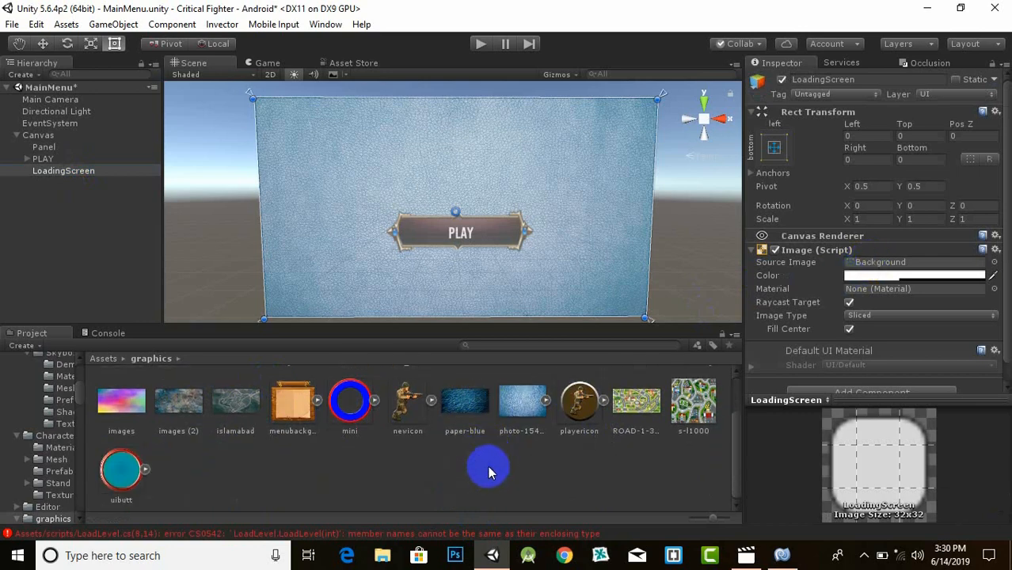
scroll(363, 475, up, 2)
click(470, 466)
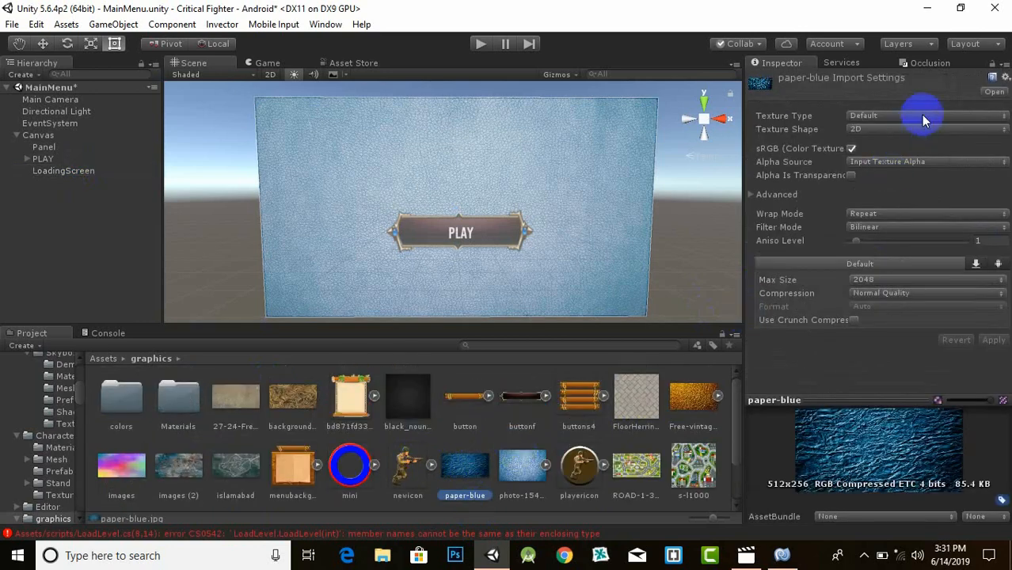
click(928, 117)
click(875, 180)
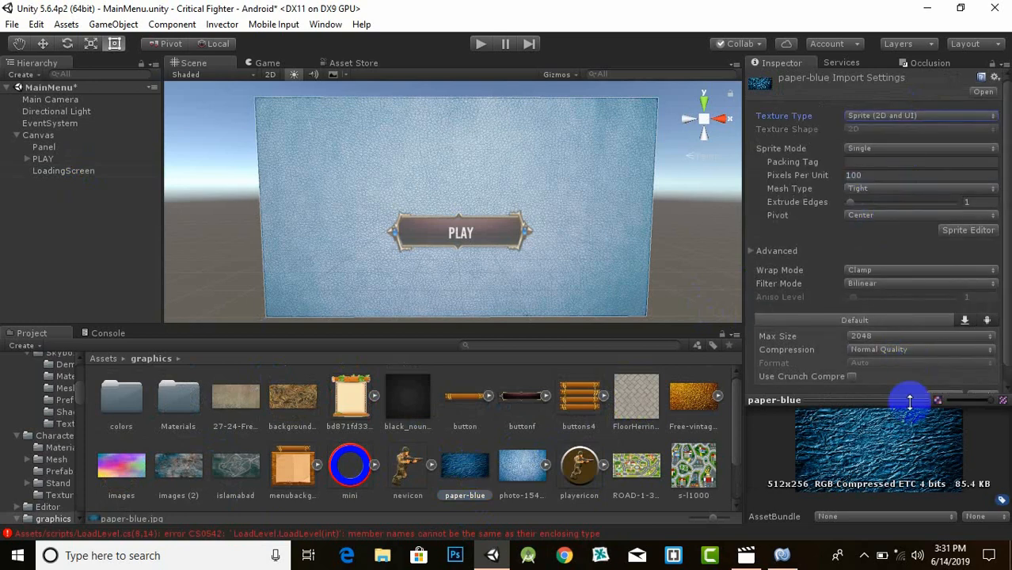
scroll(978, 378, down, 1)
click(980, 380)
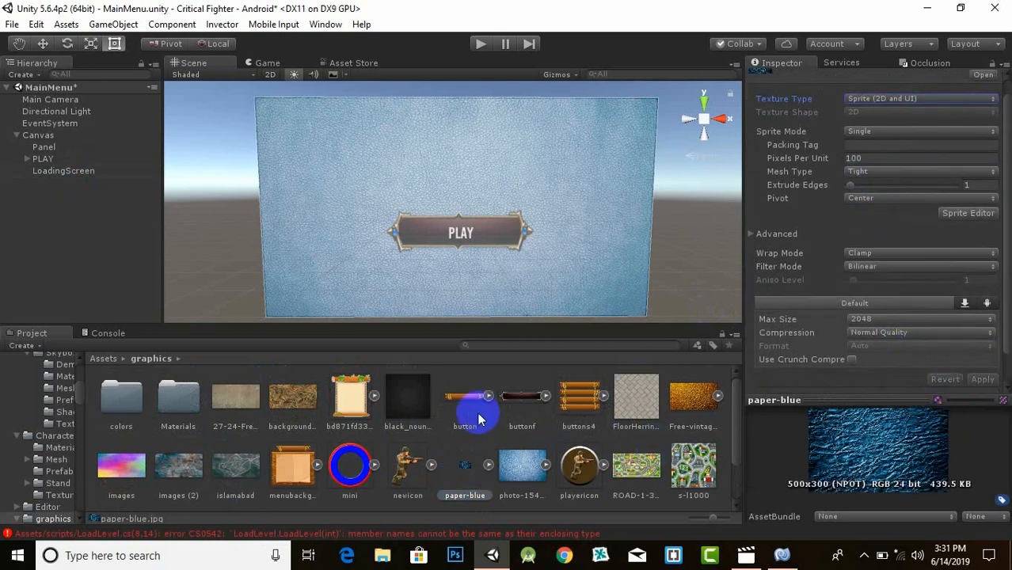
Assign paper-blue as the LoadingScreen panel's source image and raise its color alpha to 255
click(47, 172)
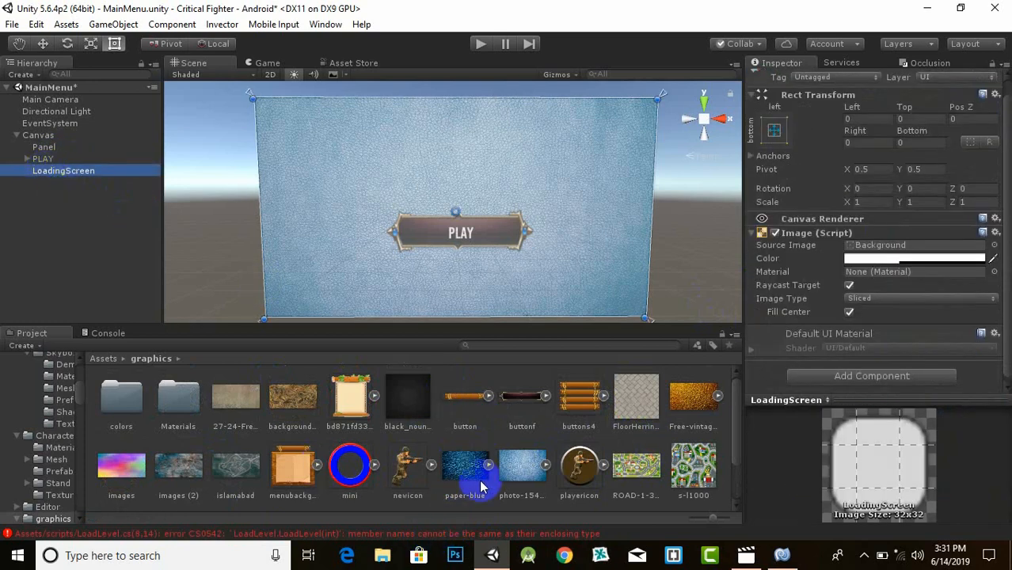
drag(477, 479, 941, 250)
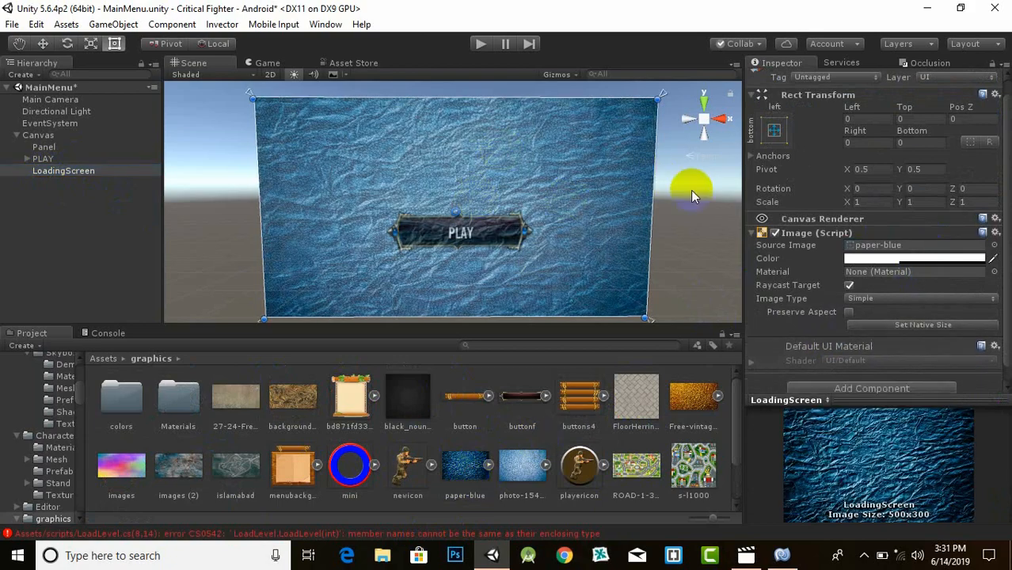
click(934, 259)
drag(879, 406, 927, 402)
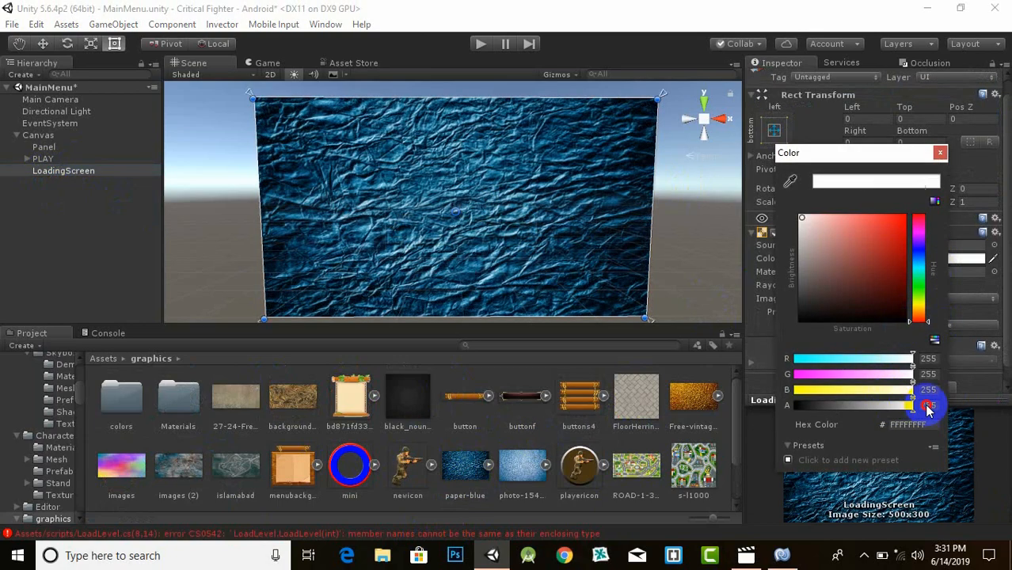
click(939, 153)
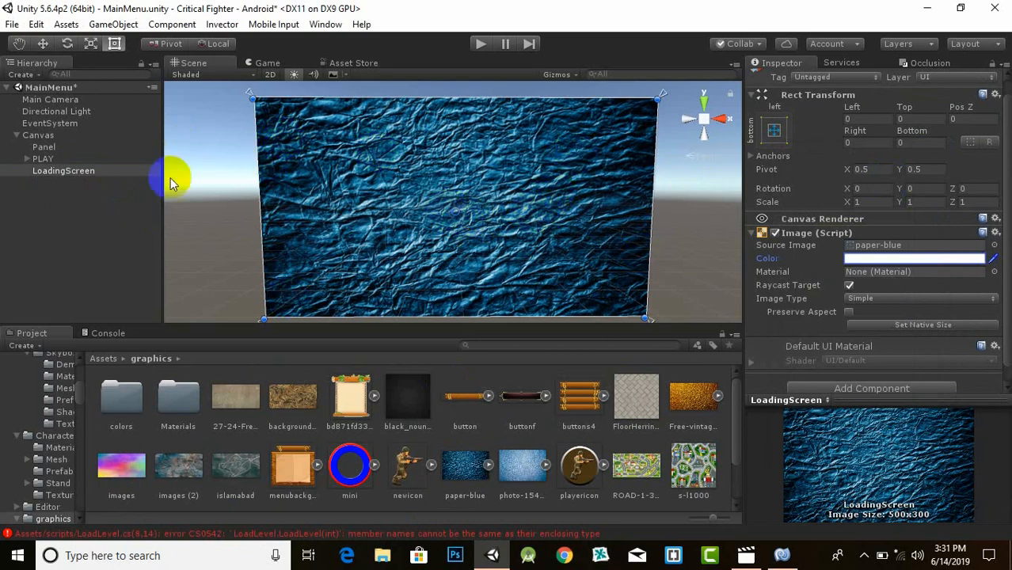
drag(121, 465, 867, 250)
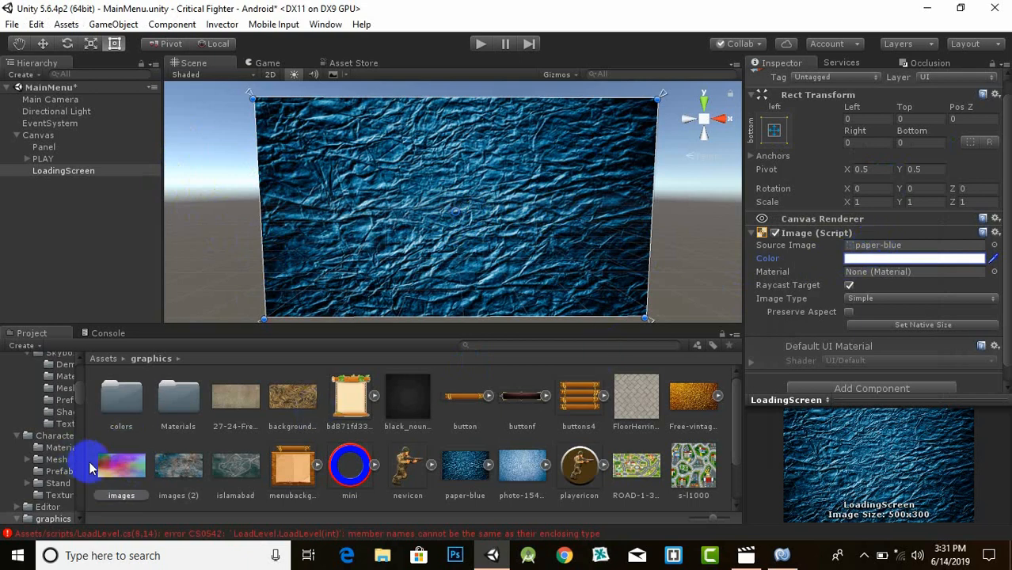
Add a UI Slider to the Canvas and make it a child of LoadingScreen
scroll(491, 244, up, 1)
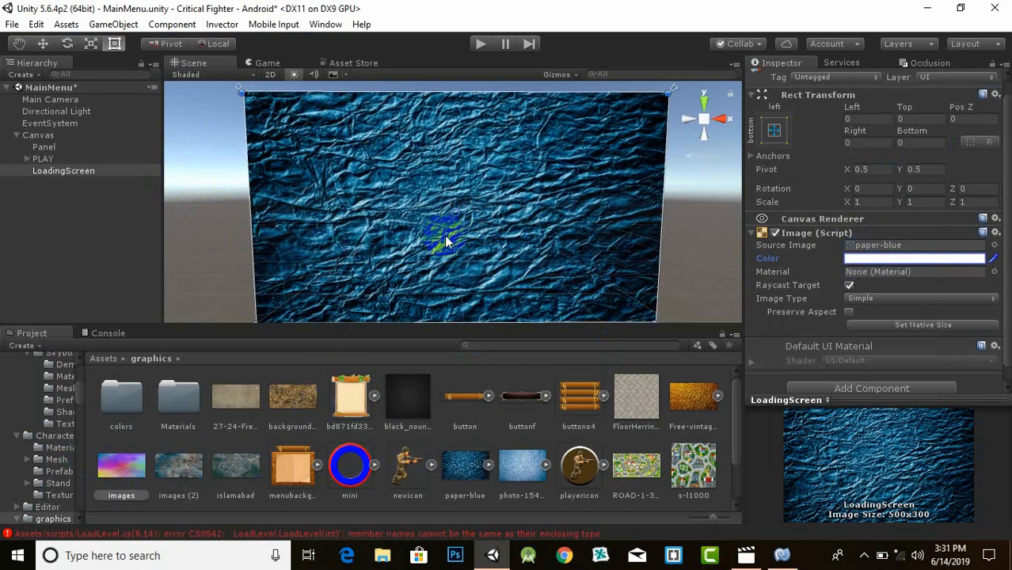
click(85, 172)
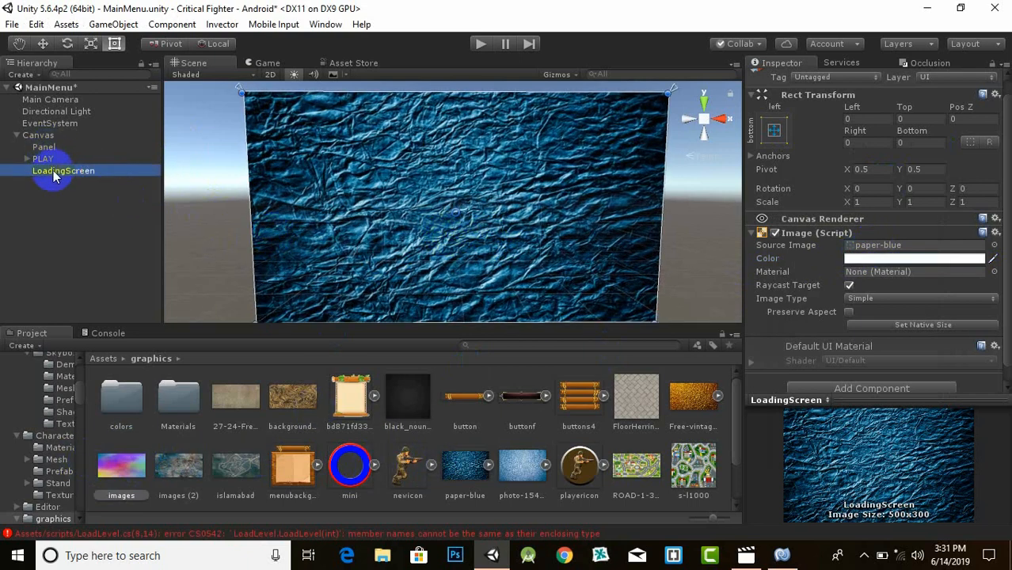
right_click(45, 137)
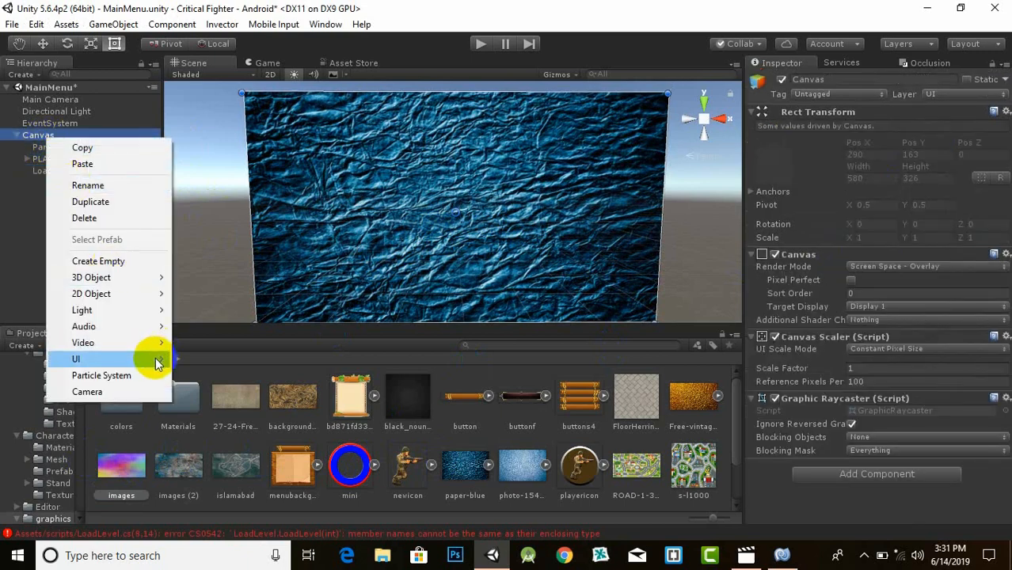
mouse_move(153, 358)
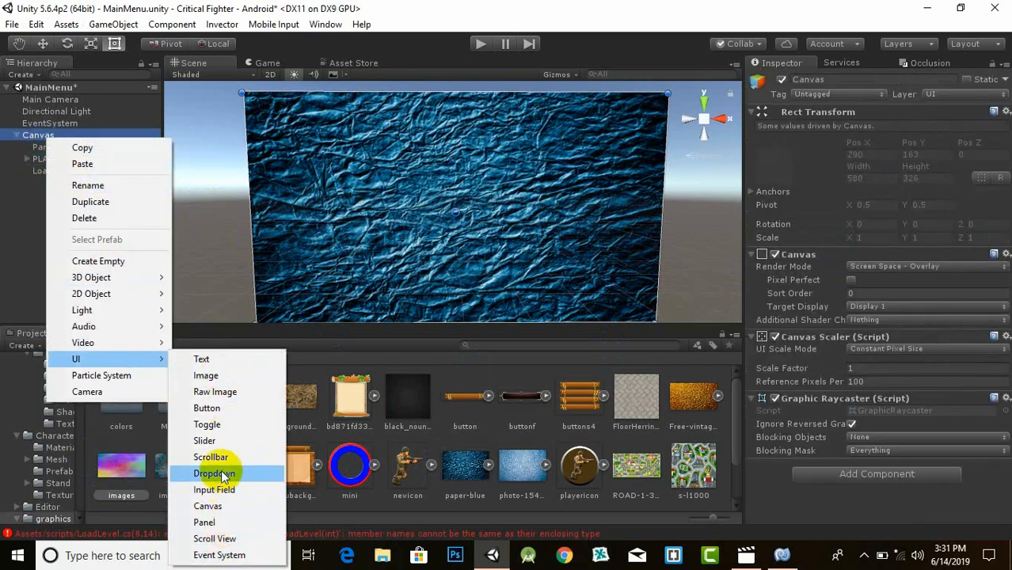
click(222, 440)
drag(40, 183, 70, 171)
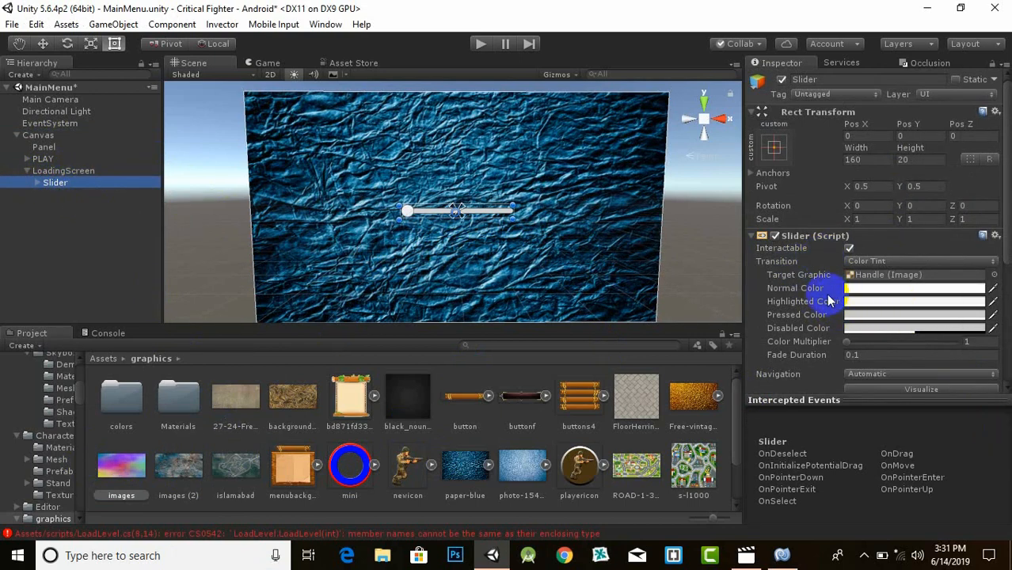
Make the Slider non-interactable and set both its Transition and Navigation to None
click(849, 248)
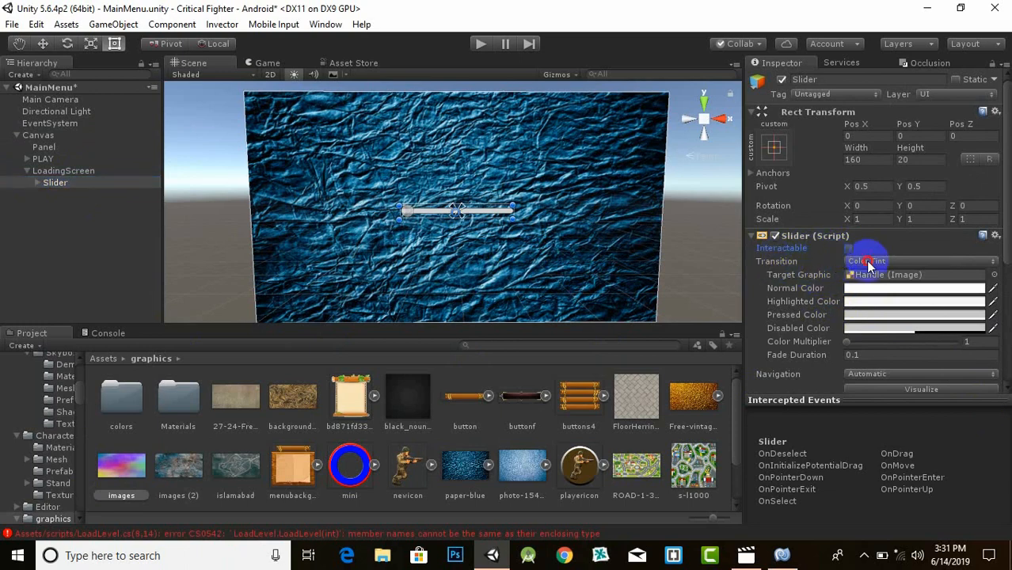
click(868, 263)
click(873, 275)
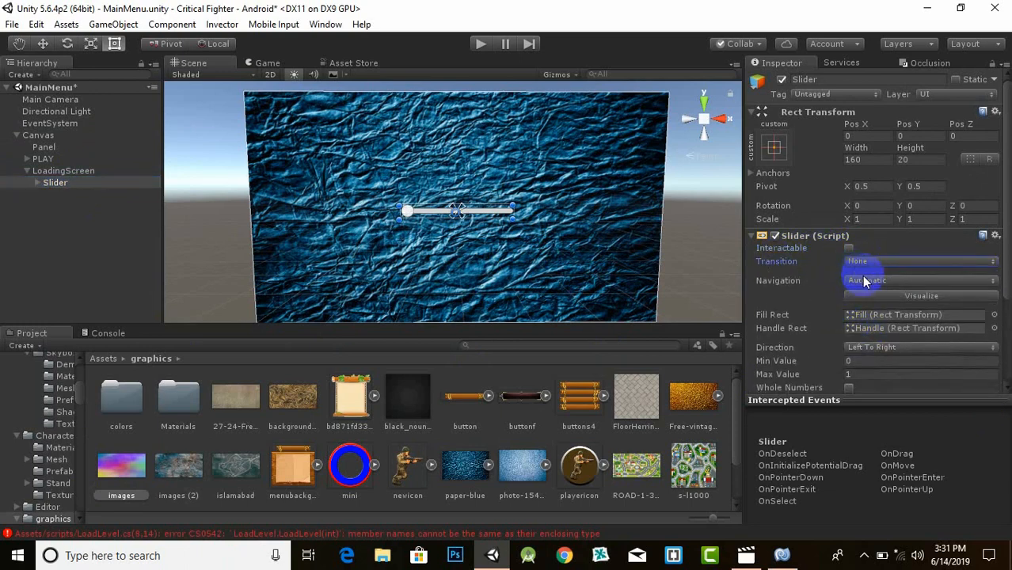
click(852, 280)
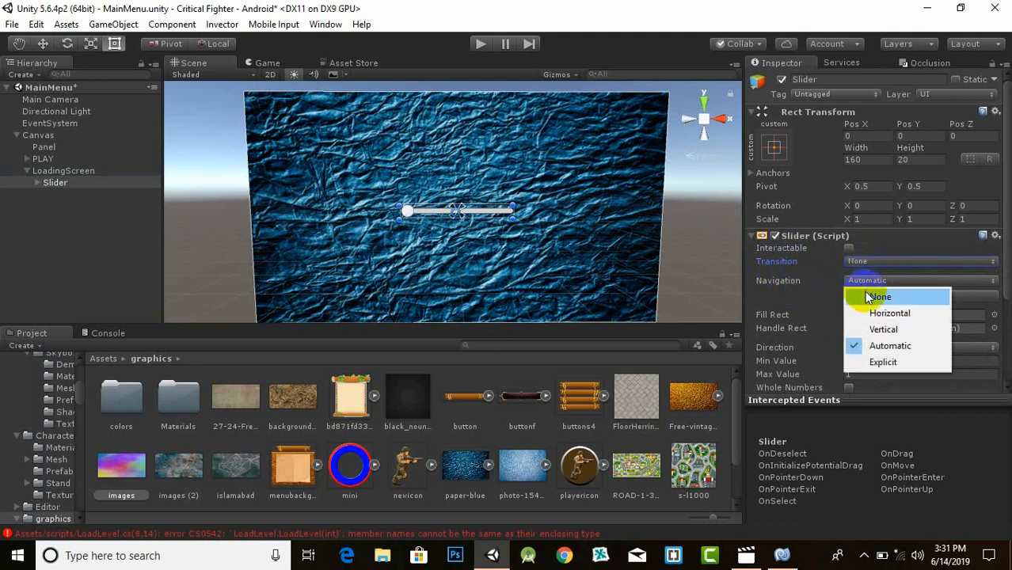
click(871, 297)
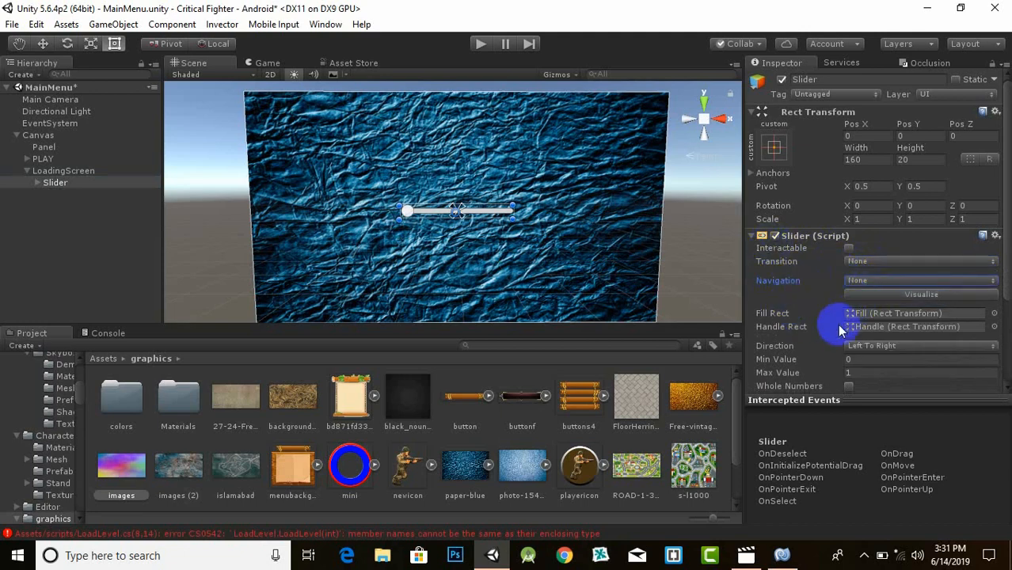
scroll(840, 331, down, 2)
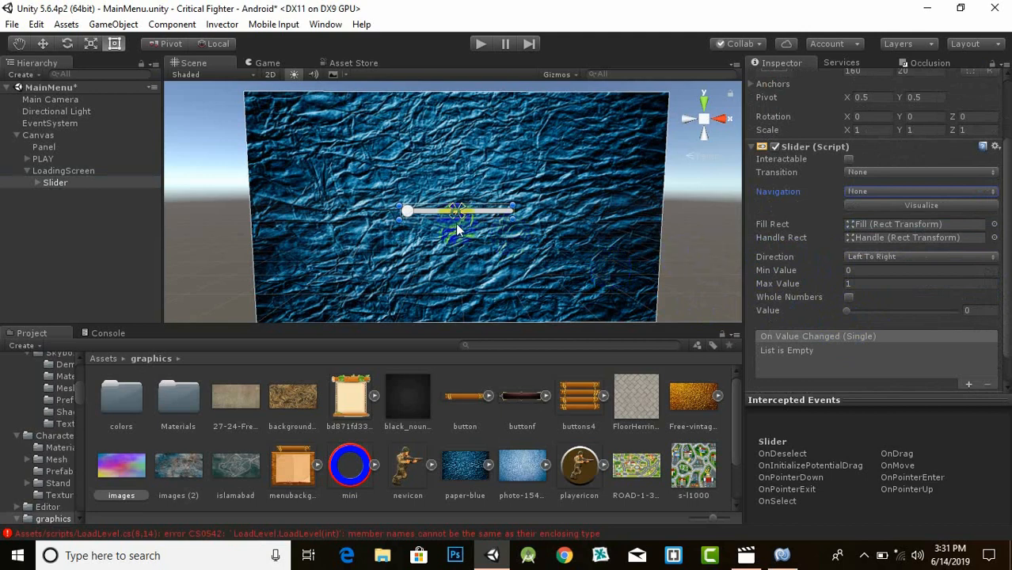
Delete the Handle Slide Area from the Slider's child objects
scroll(453, 223, up, 2)
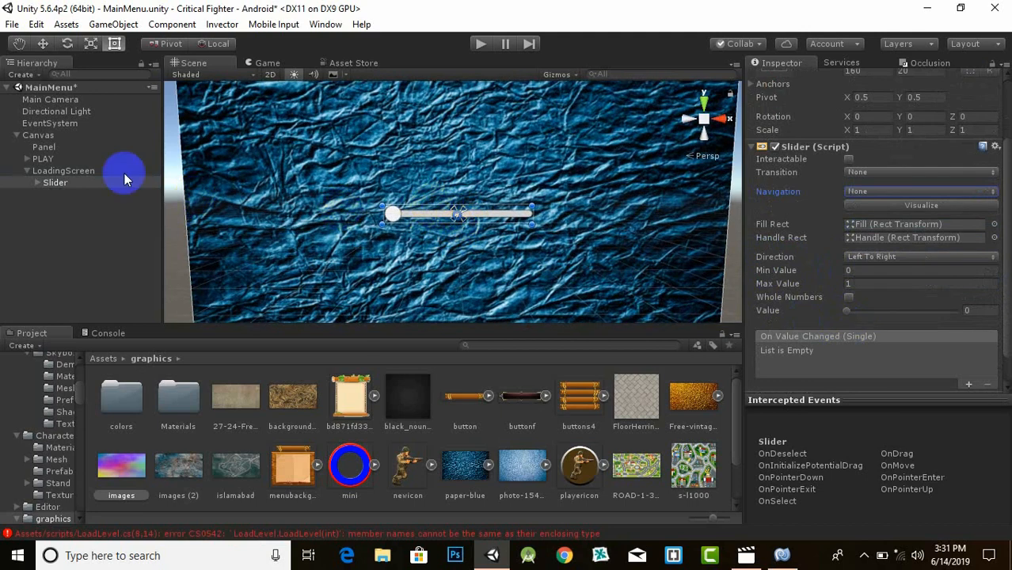
click(37, 182)
click(85, 218)
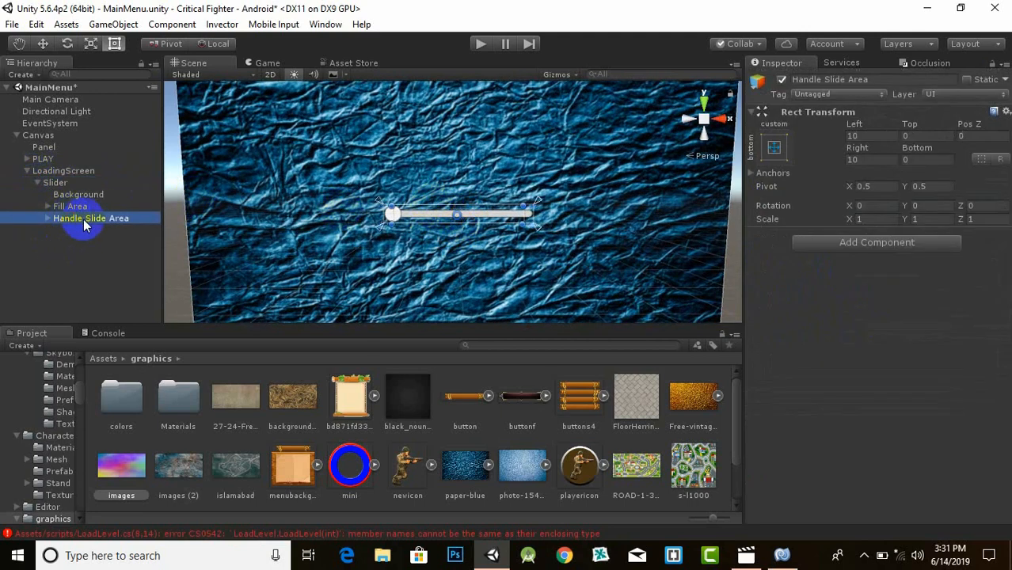
key(Delete)
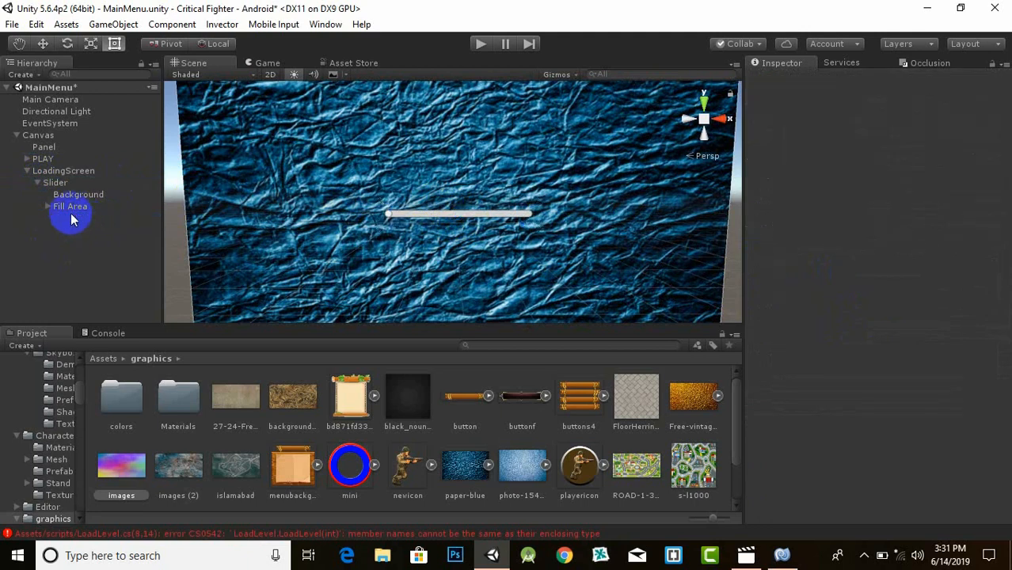
Try out the Slider's value range and leave its Value at 1
click(62, 184)
scroll(490, 279, up, 5)
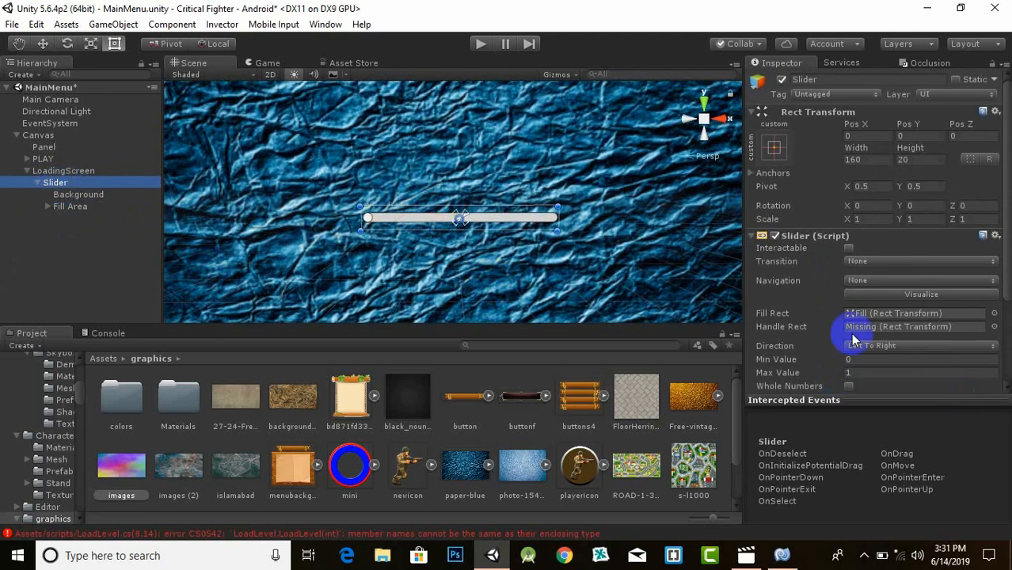
scroll(927, 330, down, 3)
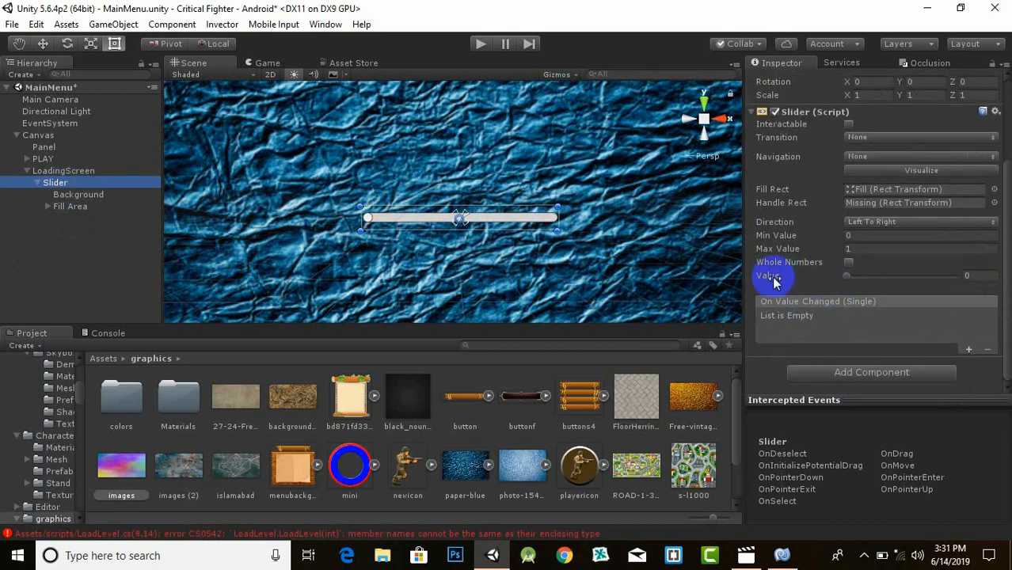
drag(849, 279, 689, 276)
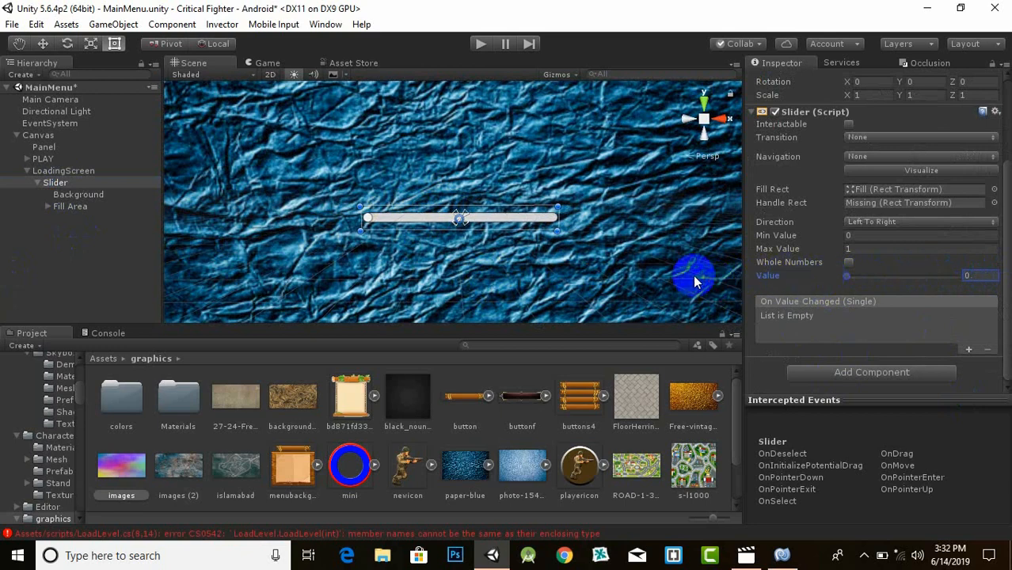
scroll(503, 234, up, 2)
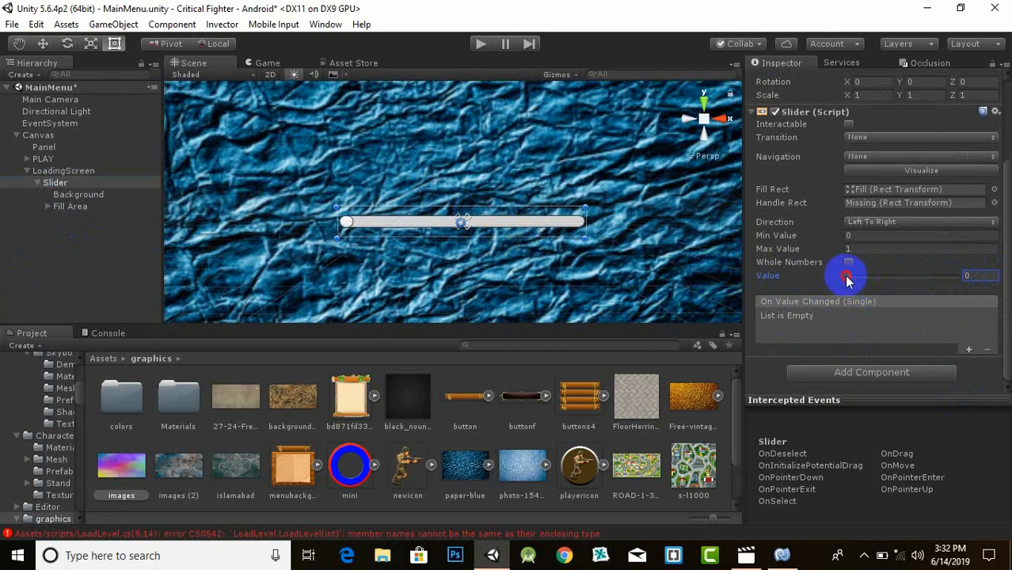
drag(847, 279, 976, 283)
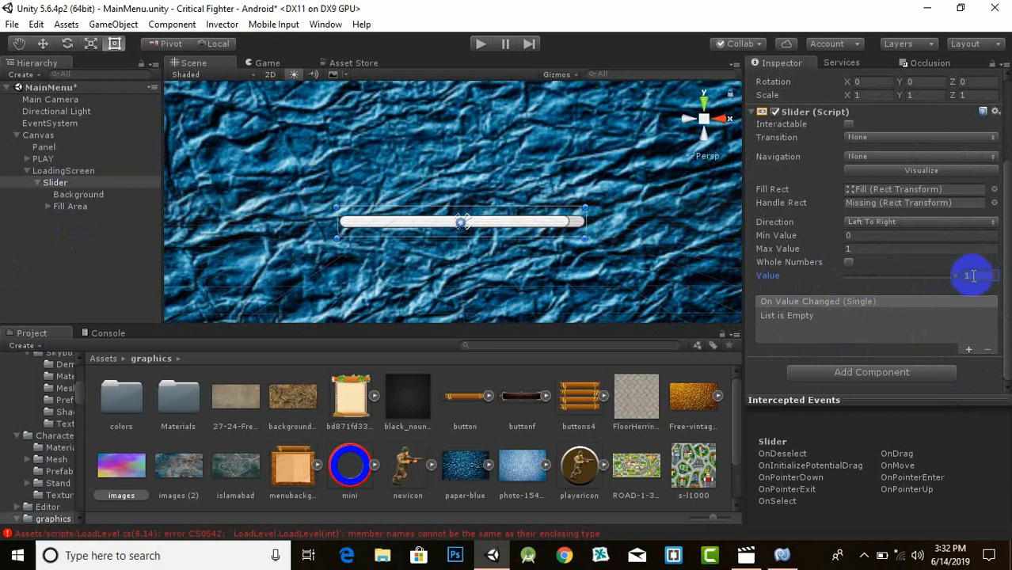
scroll(634, 218, up, 2)
middle_drag(620, 243, 577, 242)
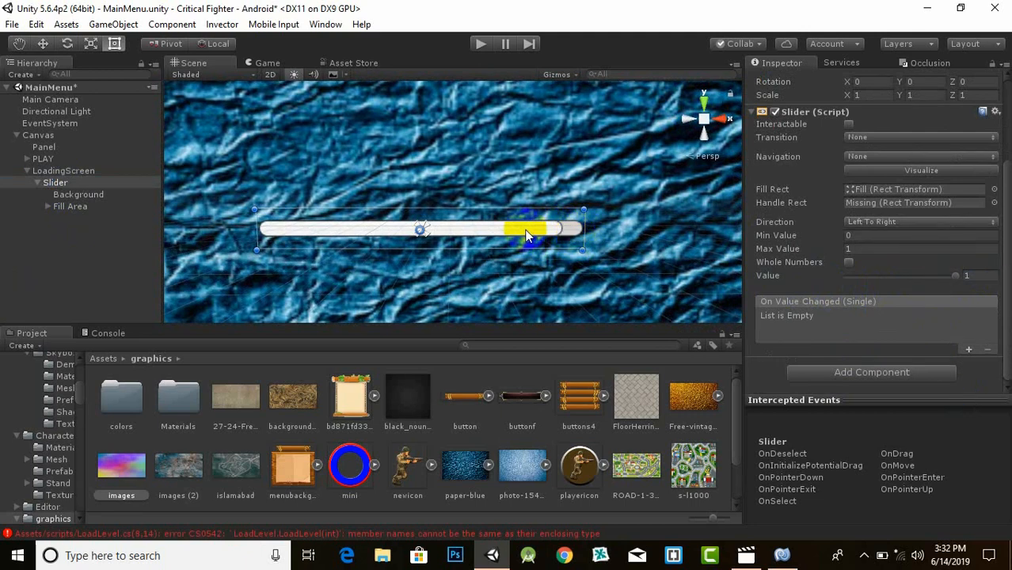
Stretch the Slider's Fill image over the whole bar, with Left at -4.95 and Right at -14.95
click(48, 206)
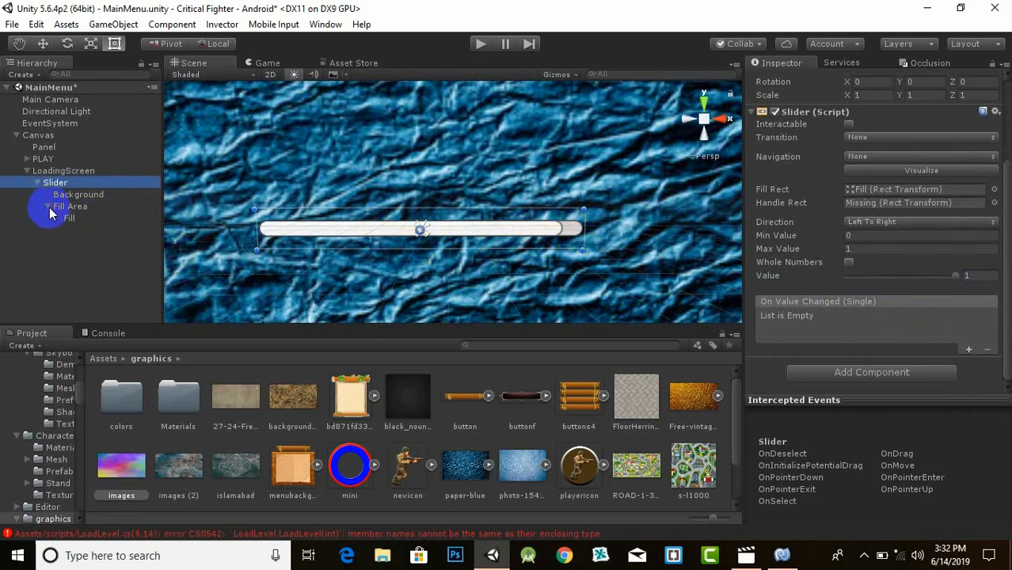
click(75, 207)
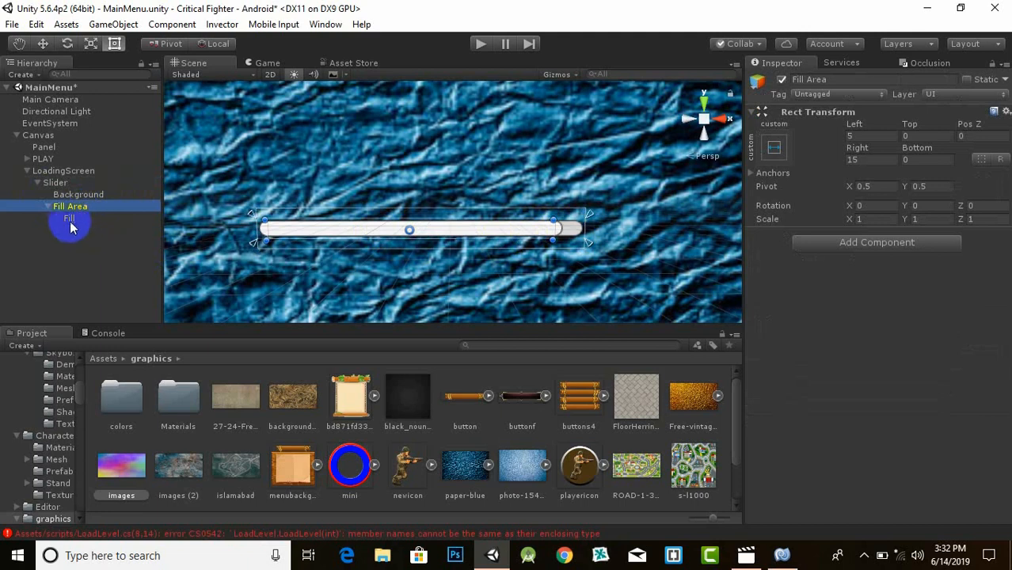
click(72, 219)
drag(559, 238, 577, 240)
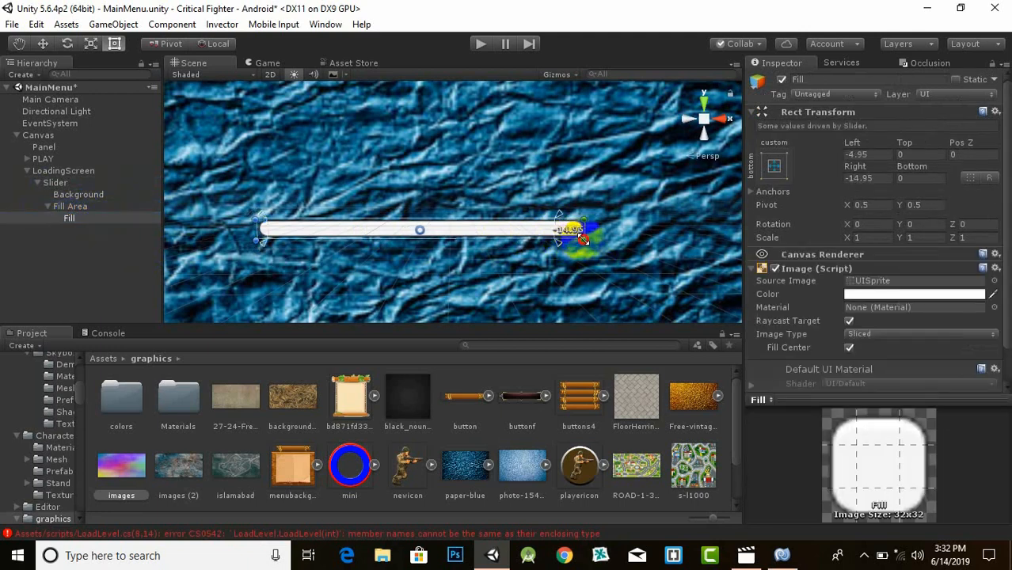
scroll(378, 274, down, 1)
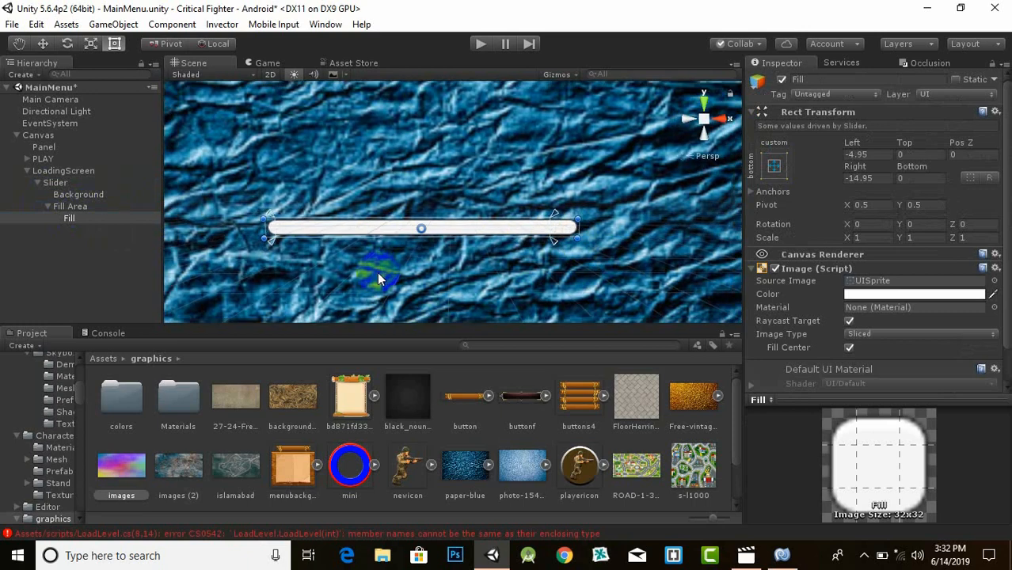
Set the Fill image's color to pure red, FF0000FF
click(932, 294)
click(862, 270)
drag(877, 264, 937, 199)
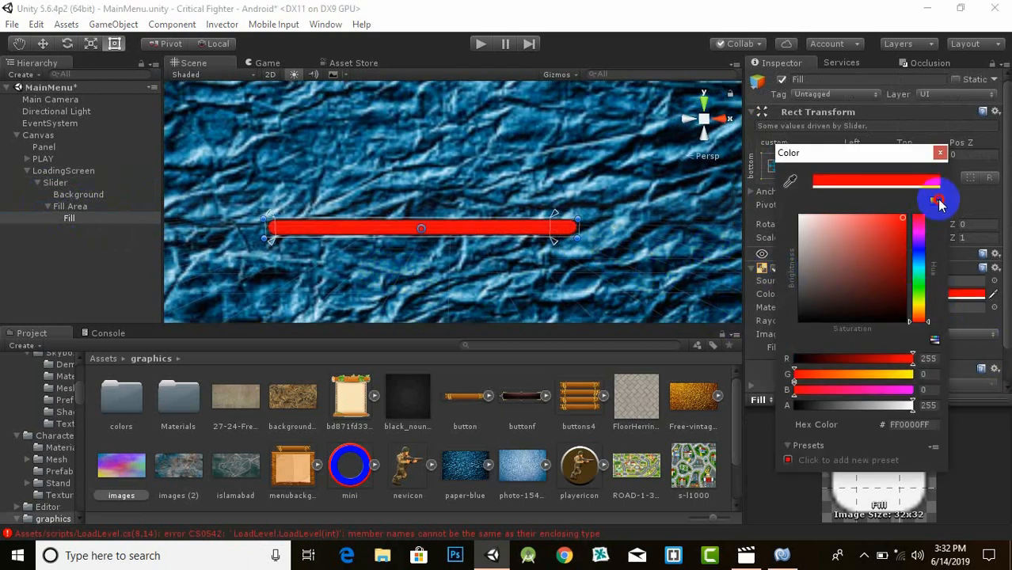
click(939, 153)
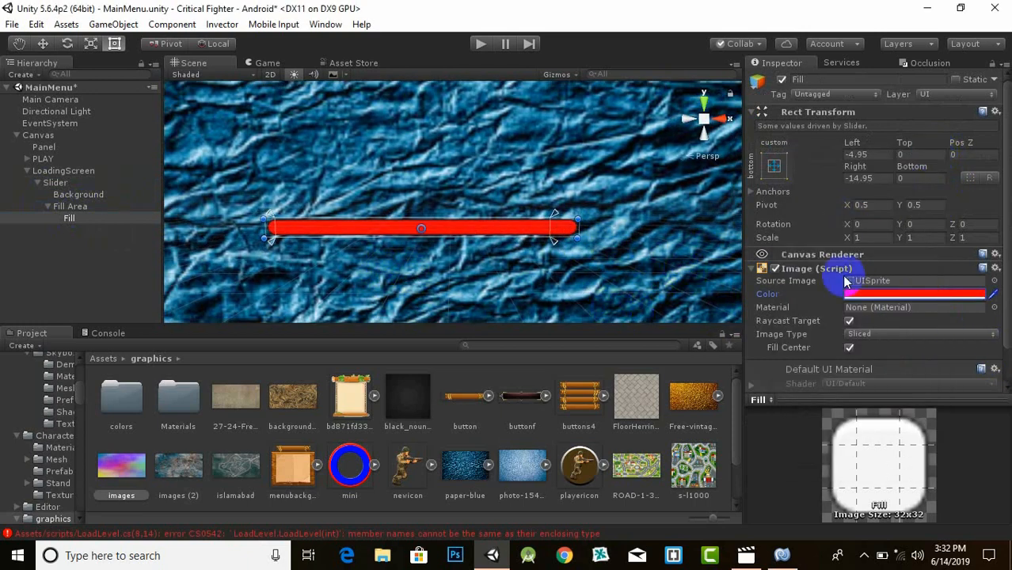
Scale the Slider up to about 2.11 in X and Z and about 3.71 in Y
double_click(54, 182)
click(90, 44)
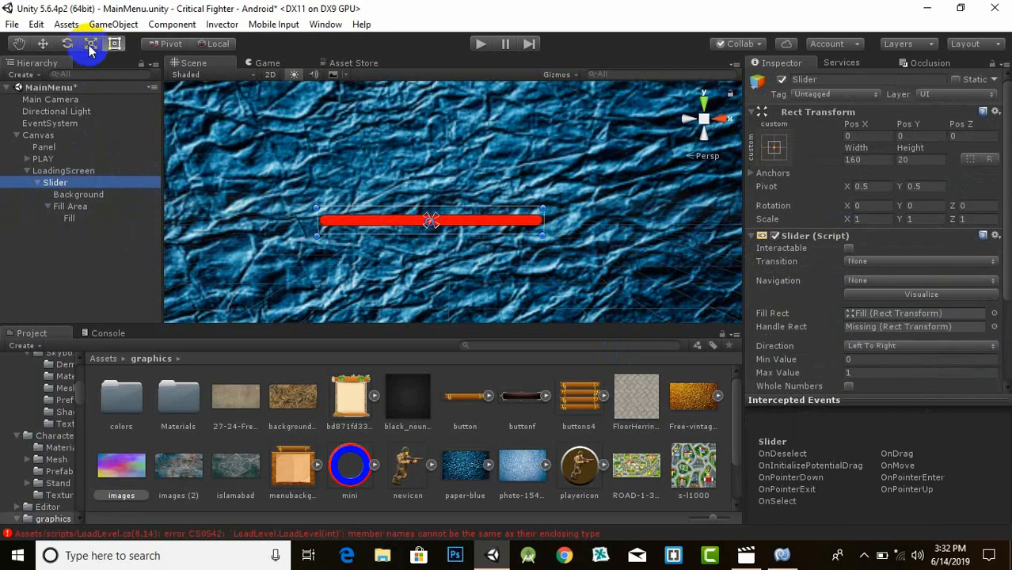
drag(430, 220, 438, 199)
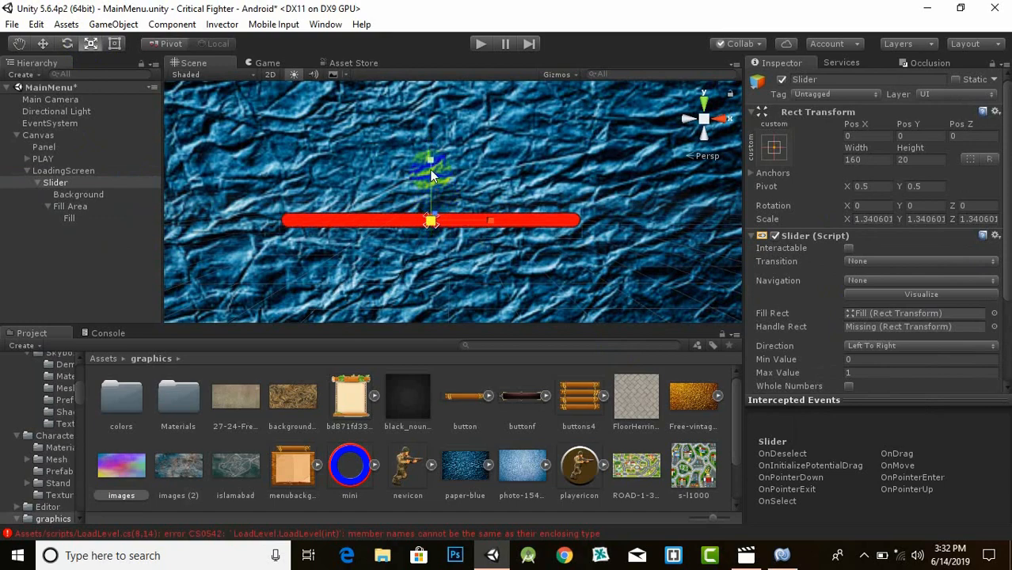
drag(430, 140, 436, 119)
mouse_move(452, 219)
mouse_down()
mouse_move(431, 220)
mouse_move(448, 215)
mouse_up()
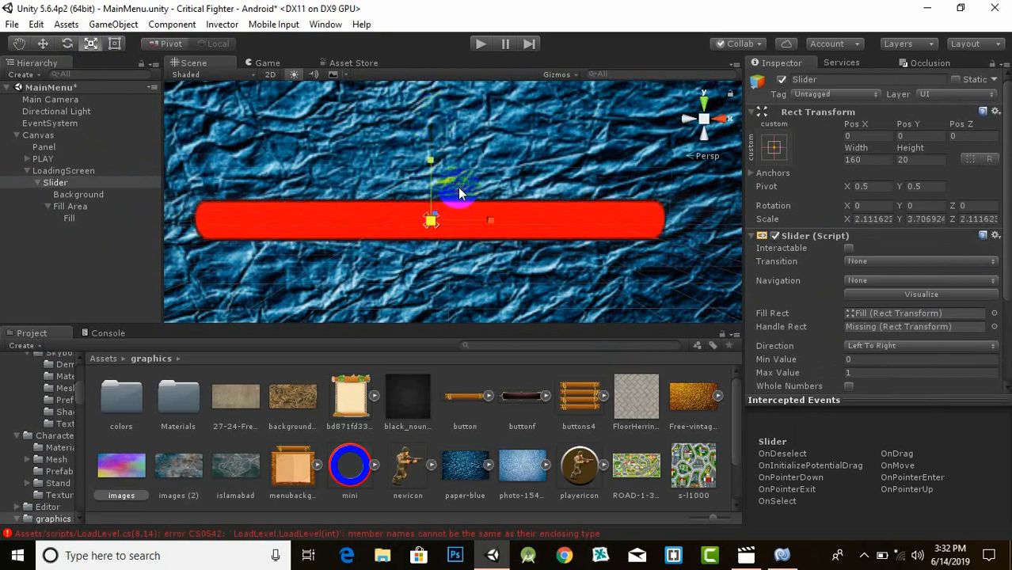
scroll(463, 214, down, 3)
scroll(502, 221, up, 1)
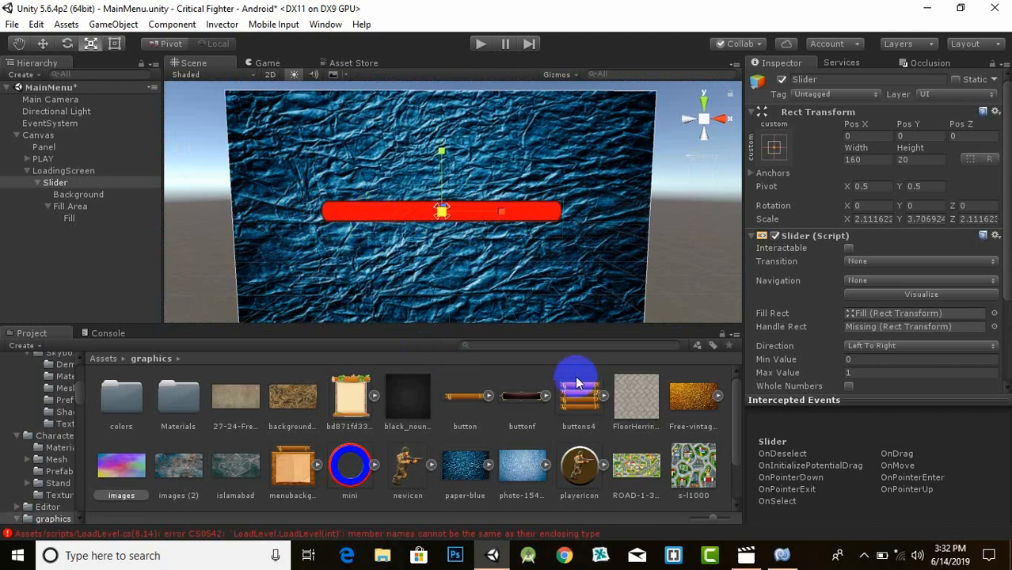
scroll(509, 192, up, 1)
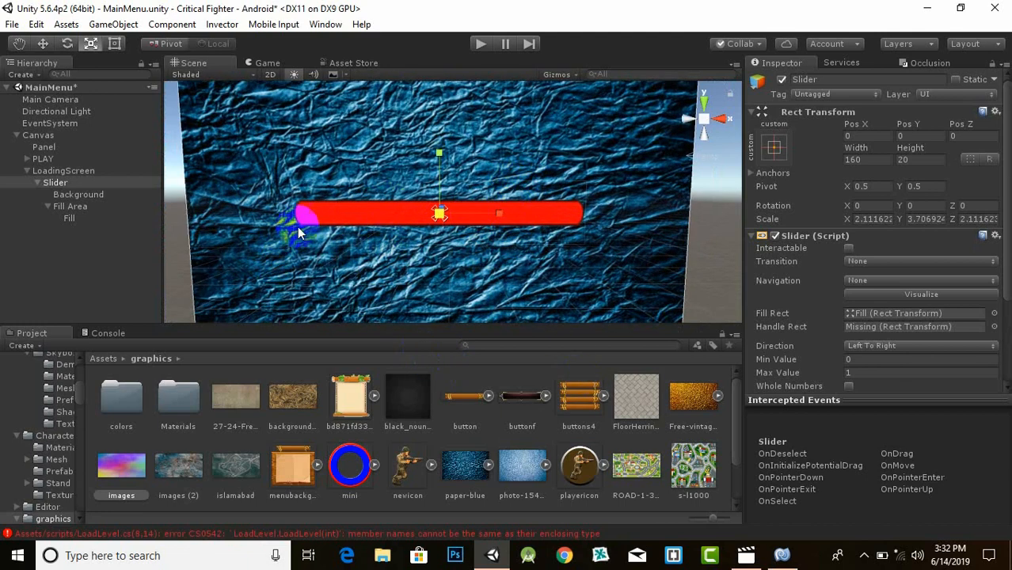
Collapse the LoadingScreen hierarchy and deactivate the LoadingScreen panel
click(37, 186)
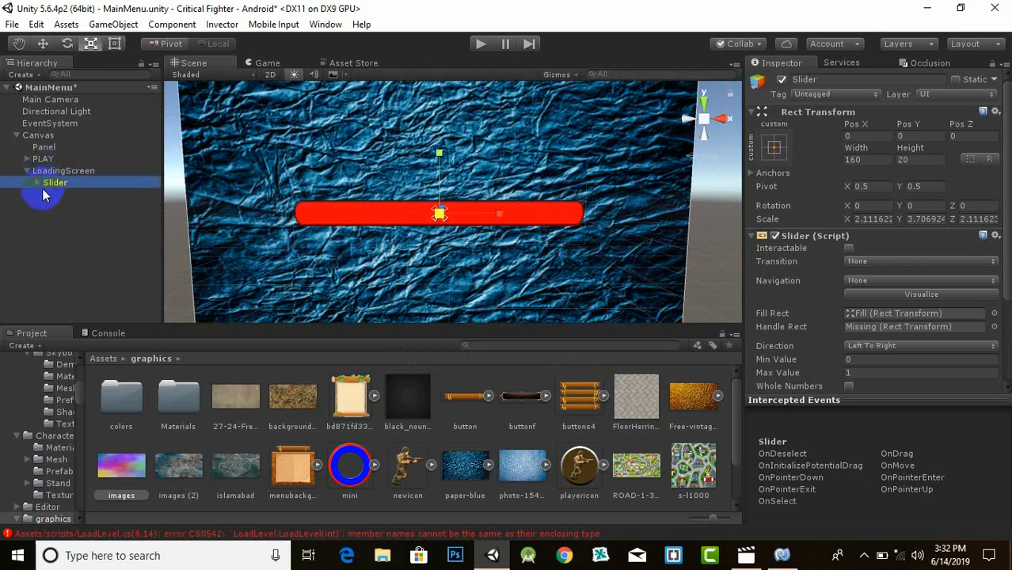
click(77, 210)
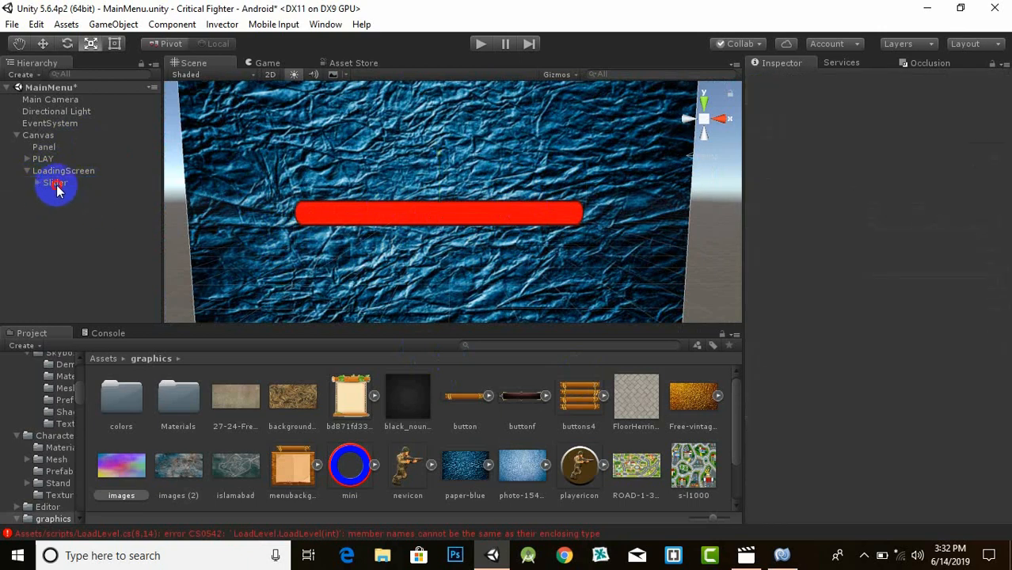
click(57, 187)
click(63, 171)
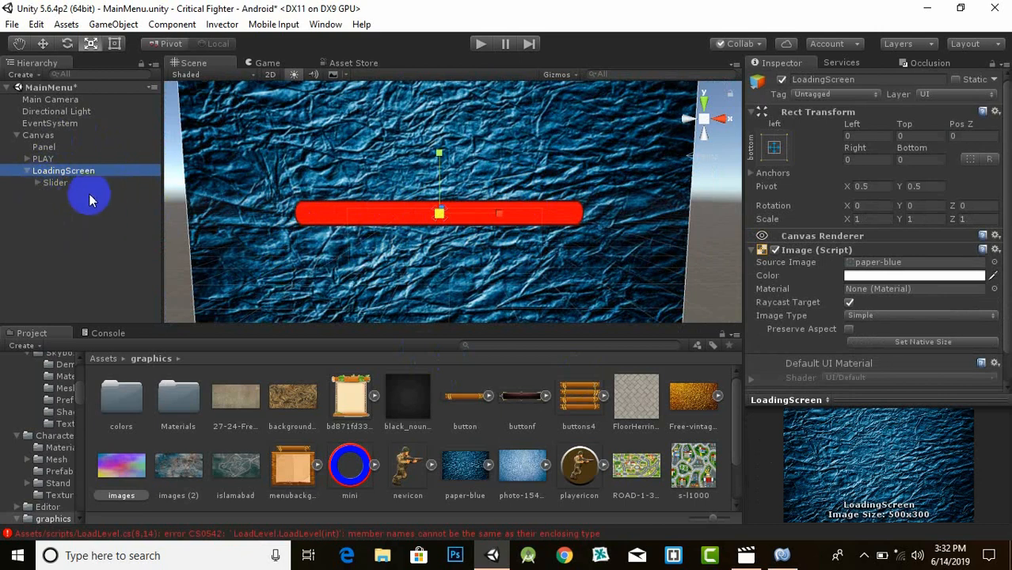
click(29, 171)
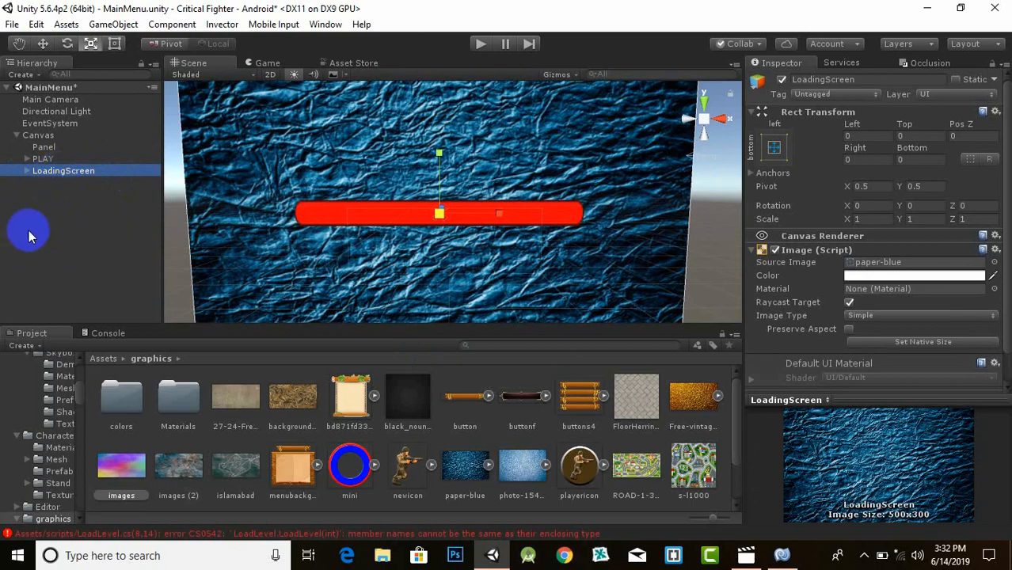
click(24, 221)
click(67, 170)
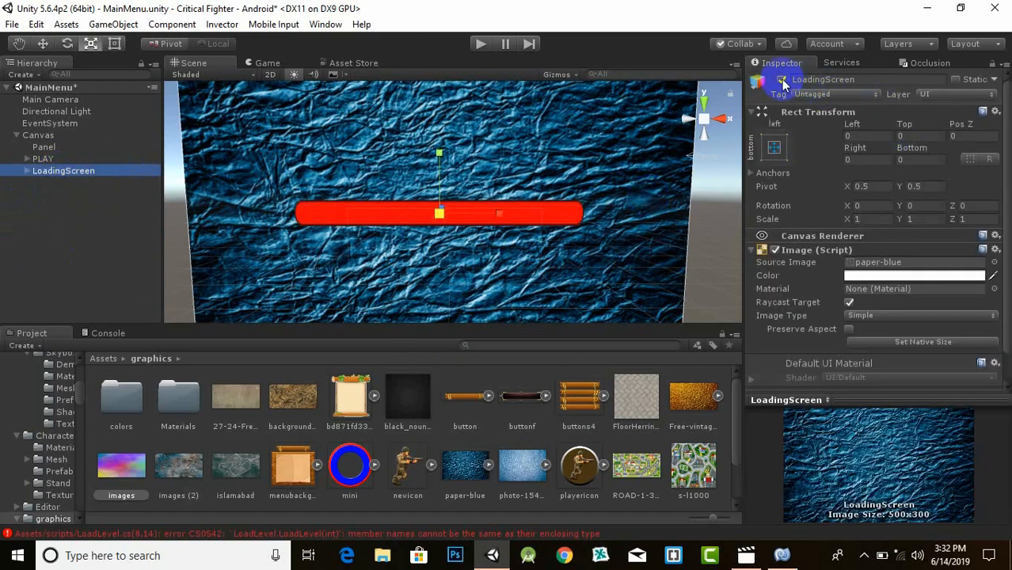
click(782, 81)
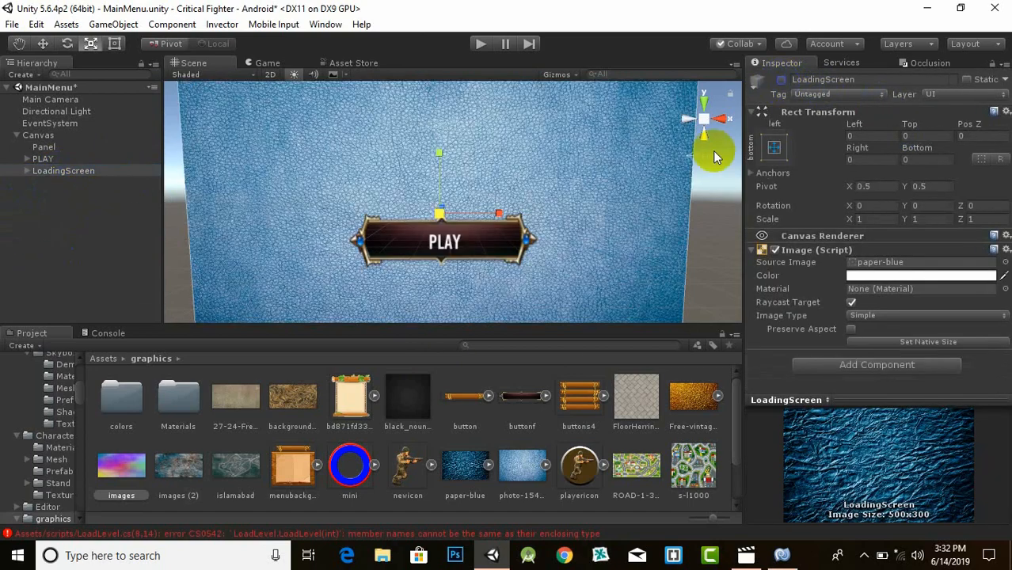
scroll(584, 184, down, 2)
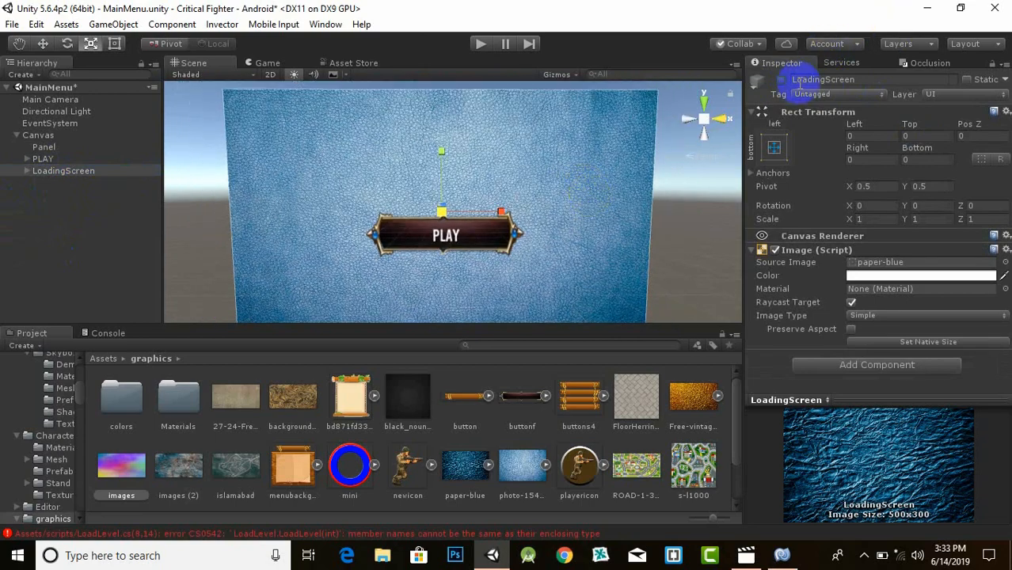
Switch to MonoDevelop and declare a public GameObject loadingScreen at the start of the LoadLevel class
click(788, 554)
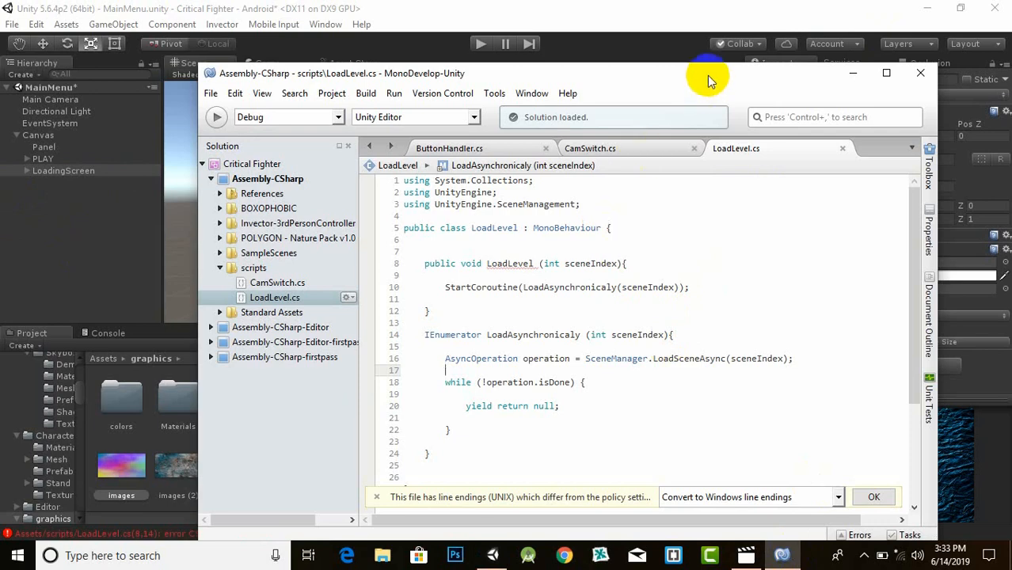
drag(707, 76, 720, 71)
click(576, 240)
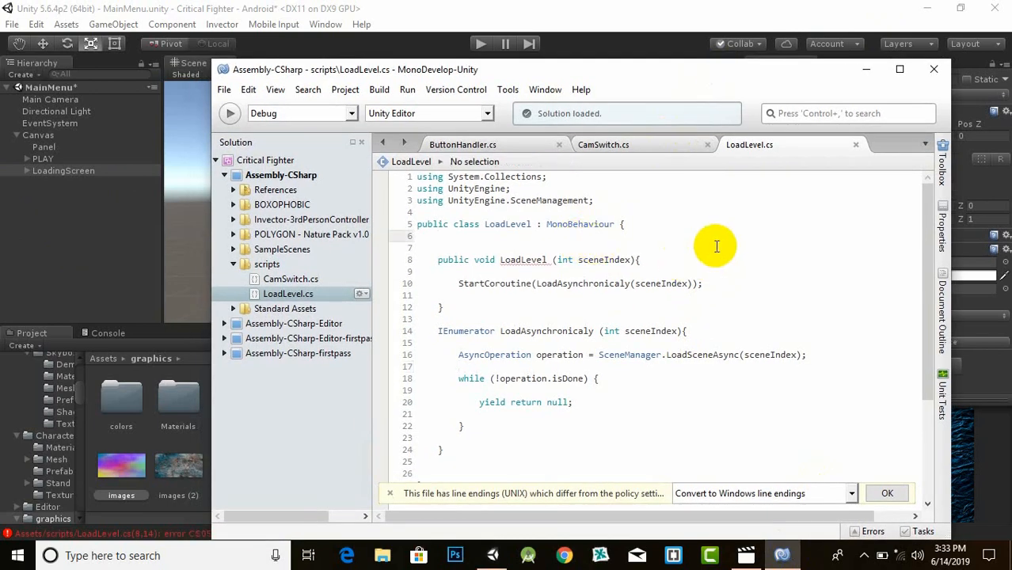
key(Return)
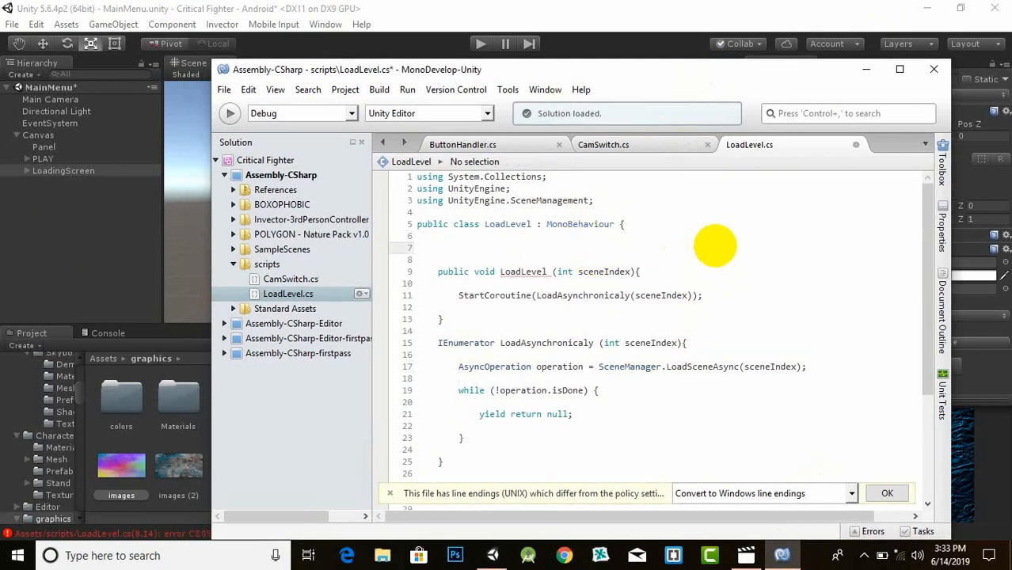
text(pub)
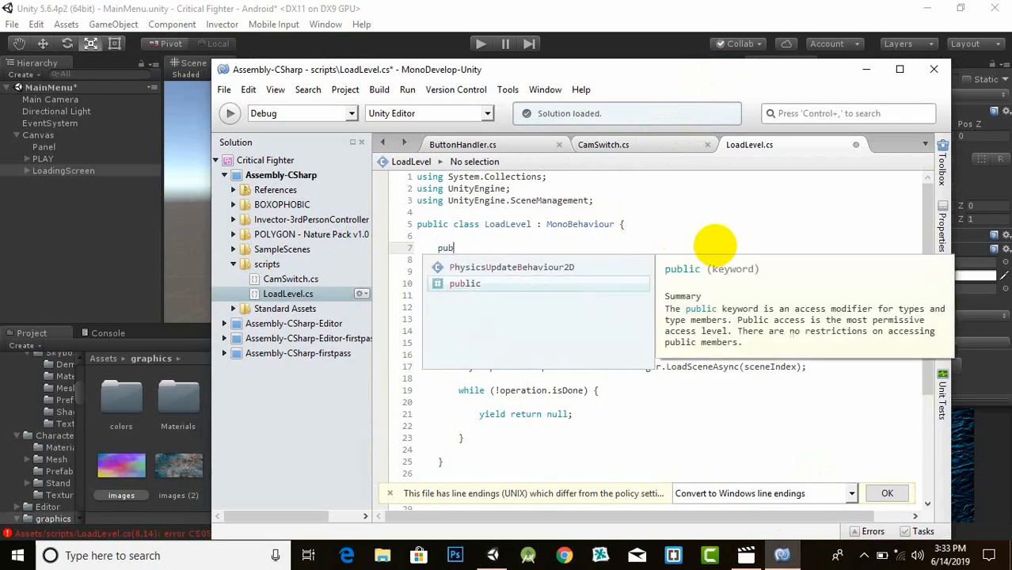
text(lic ga)
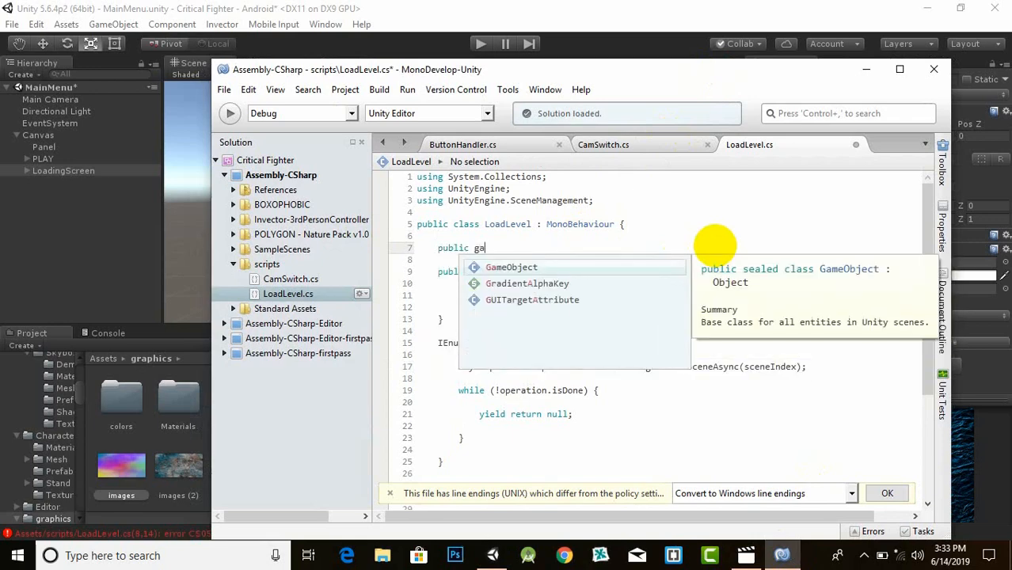
key(Return)
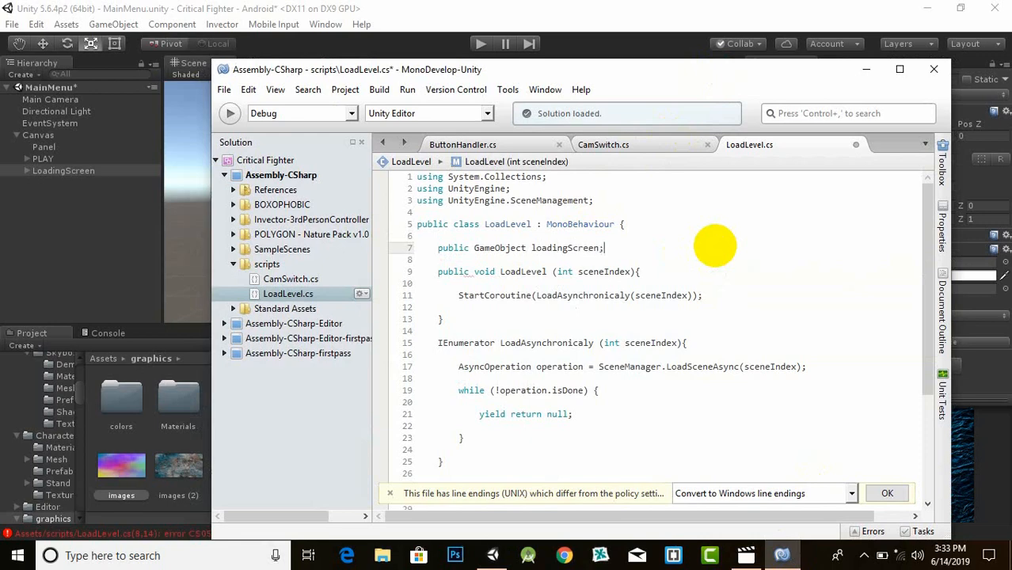
Declare a public Slider variable named slider below the loadingScreen field
key(Return)
text(pub)
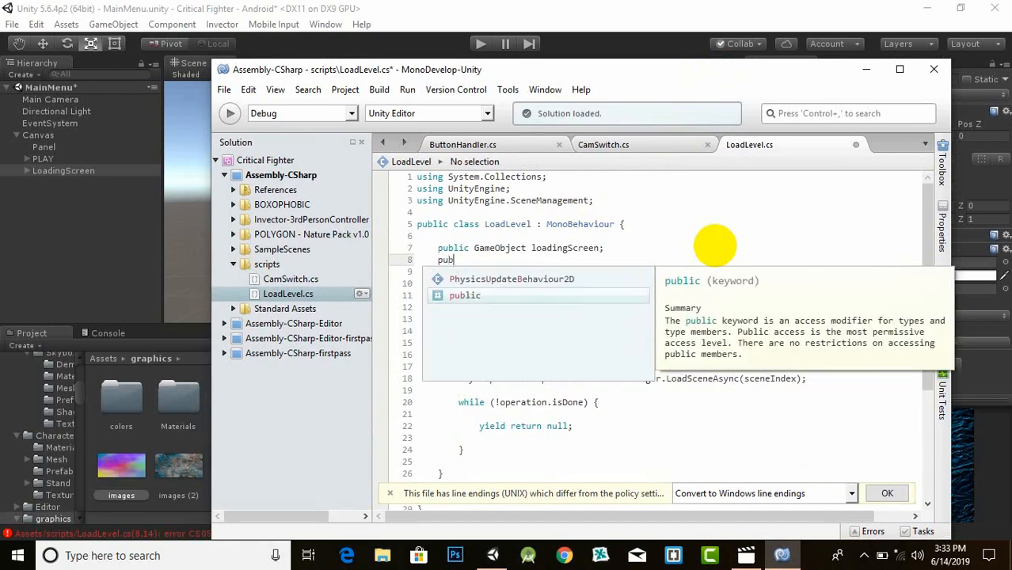
text(lic Slider)
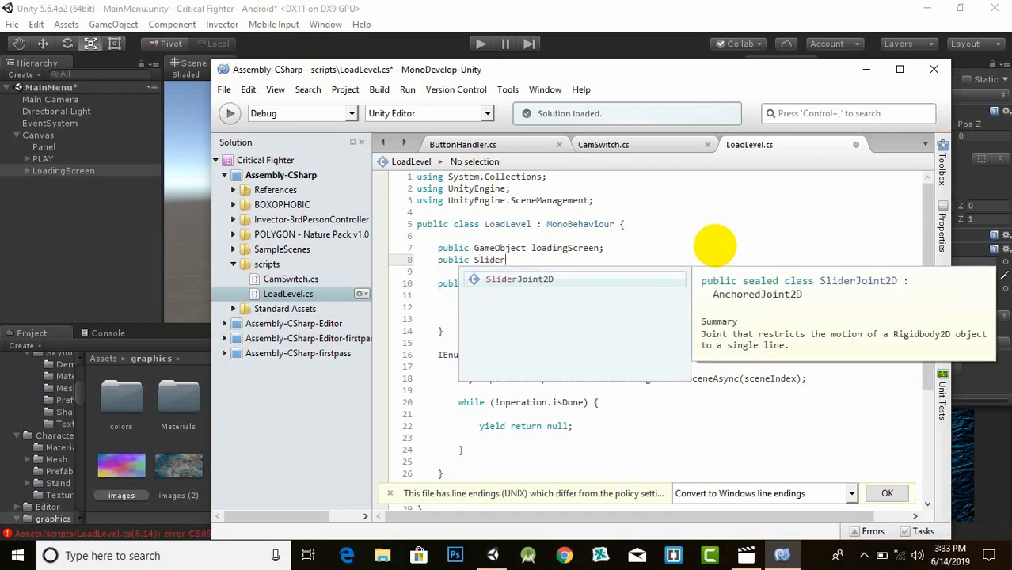
text(Joint2D s)
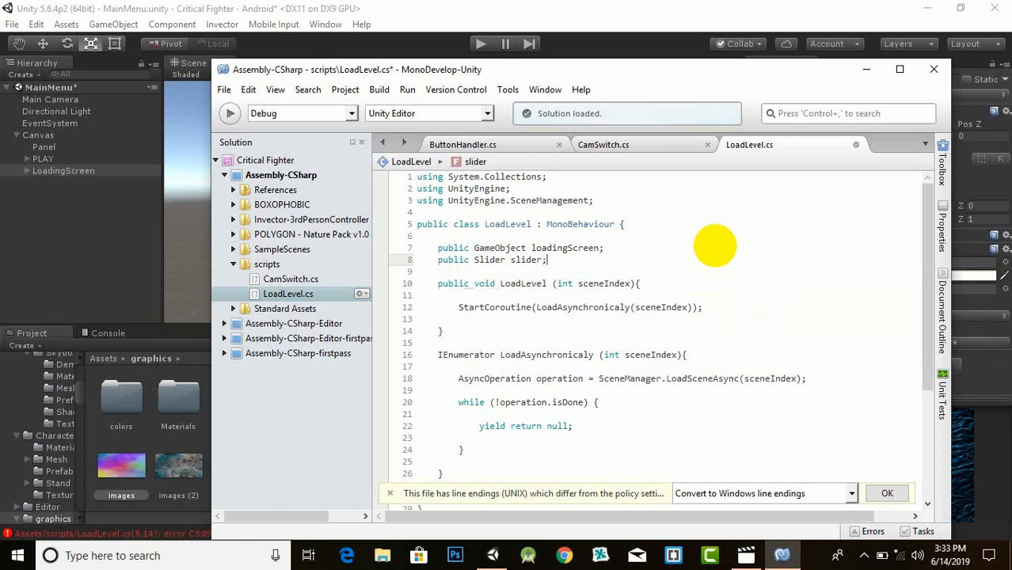
click(475, 262)
drag(475, 262, 496, 261)
drag(501, 260, 505, 260)
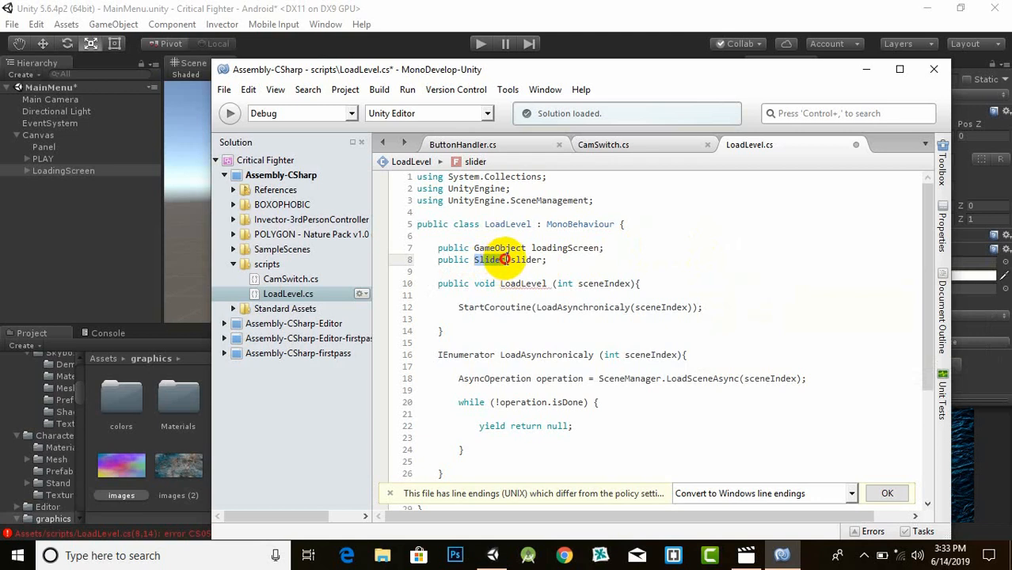
Add the directive using UnityEngine.UI; below the SceneManagement import and save the script
click(627, 190)
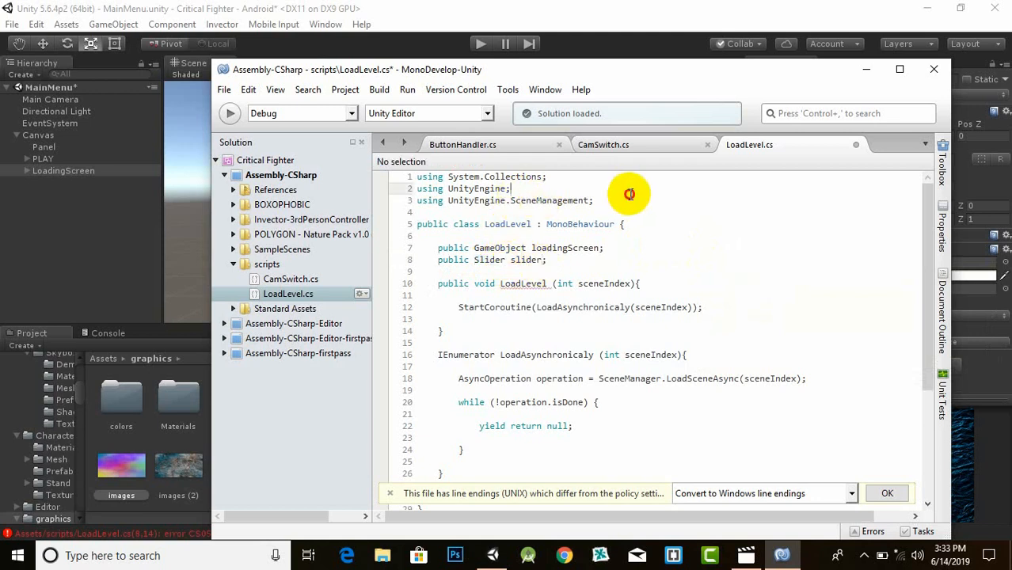
click(627, 201)
key(Return)
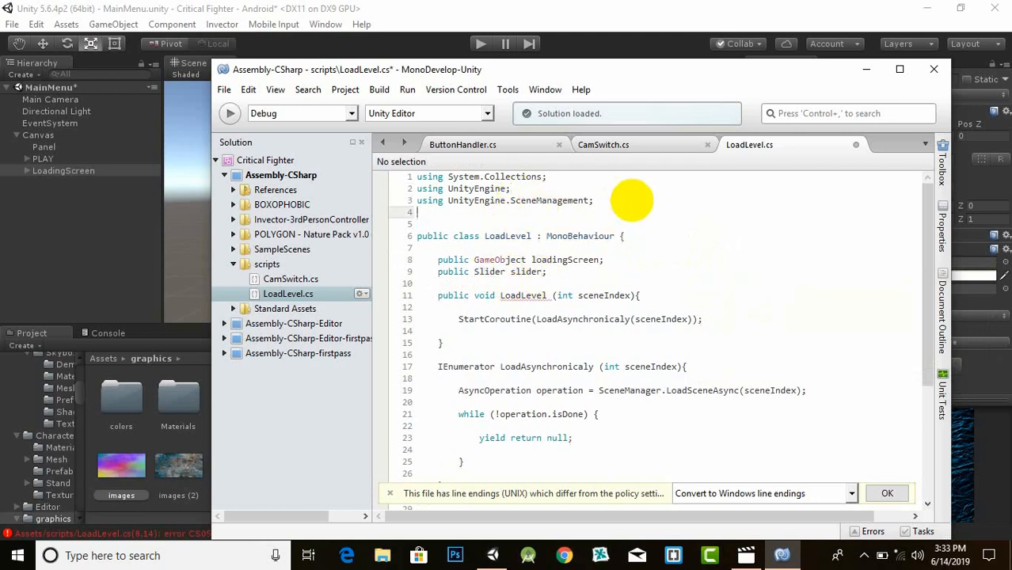
text(usin)
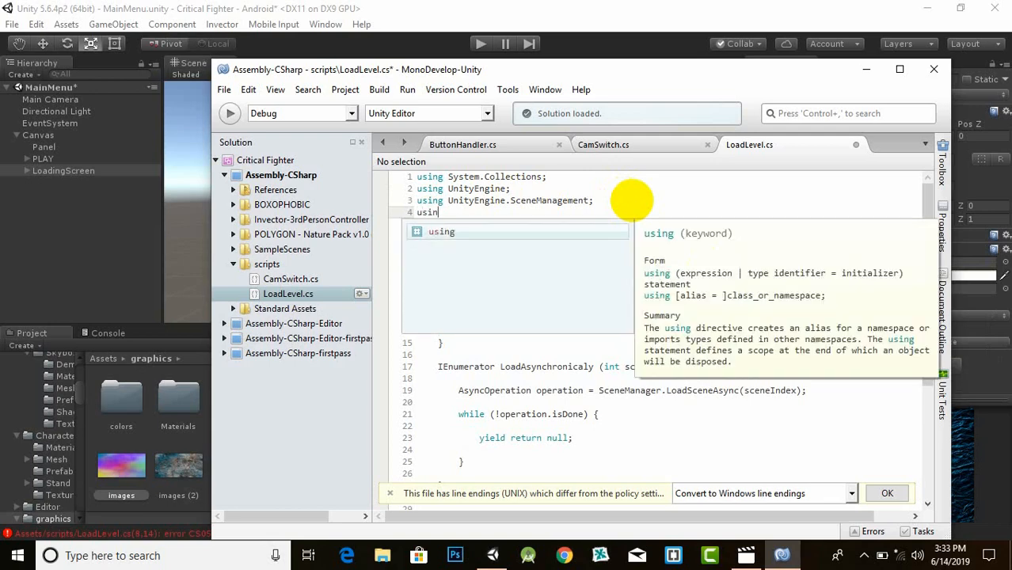
text(g Uni)
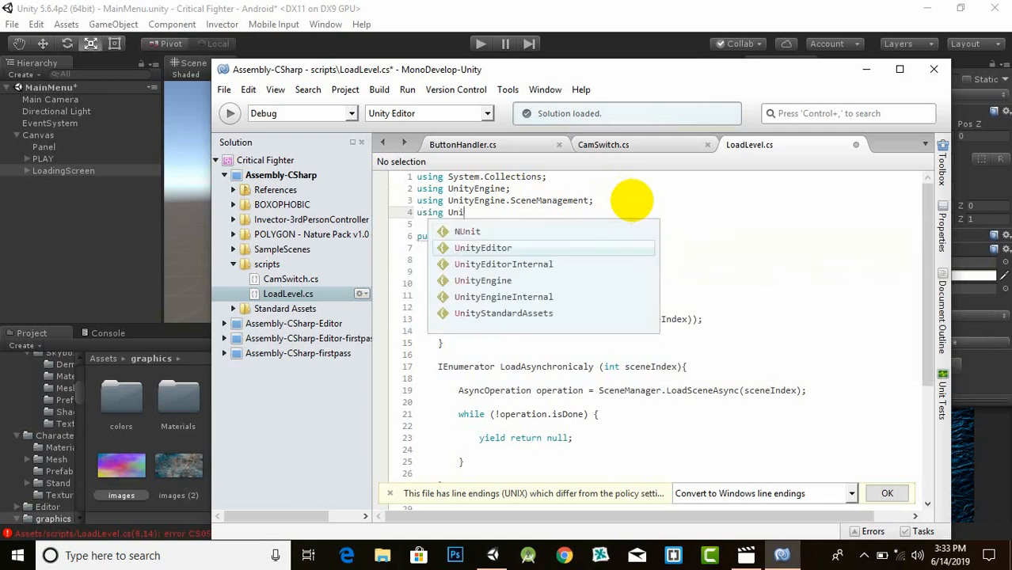
text(tyEngine.)
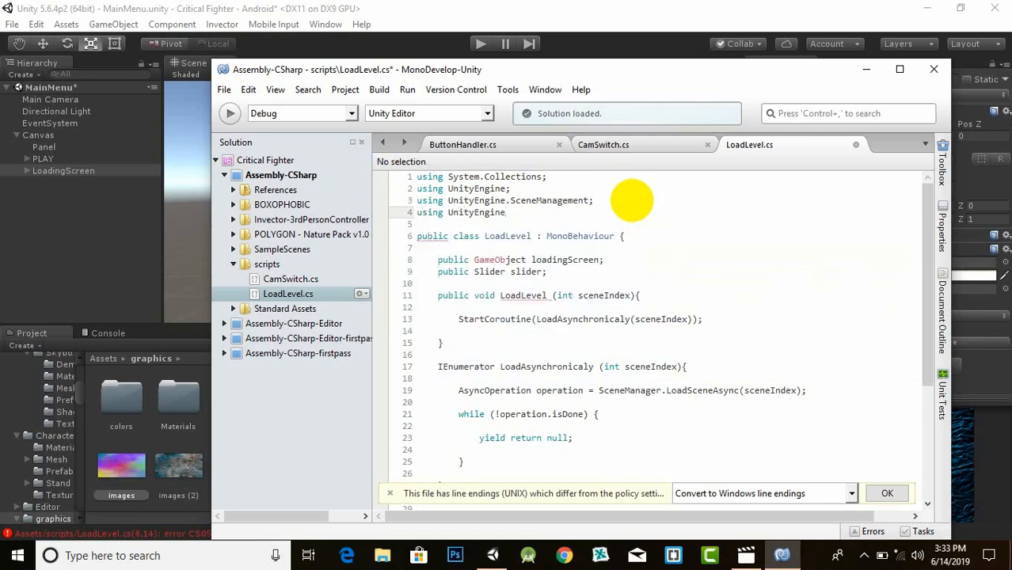
text(UI)
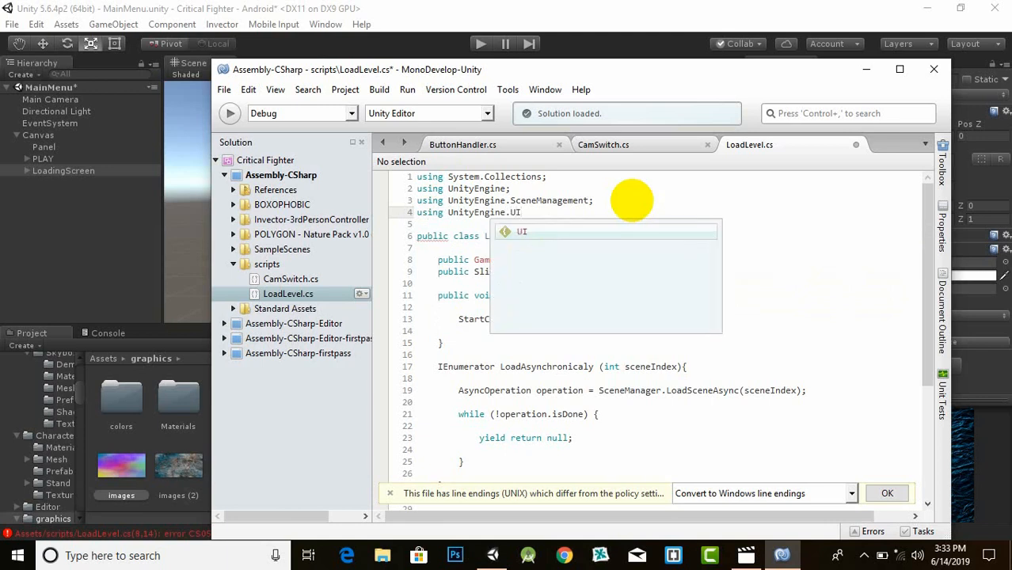
text(;)
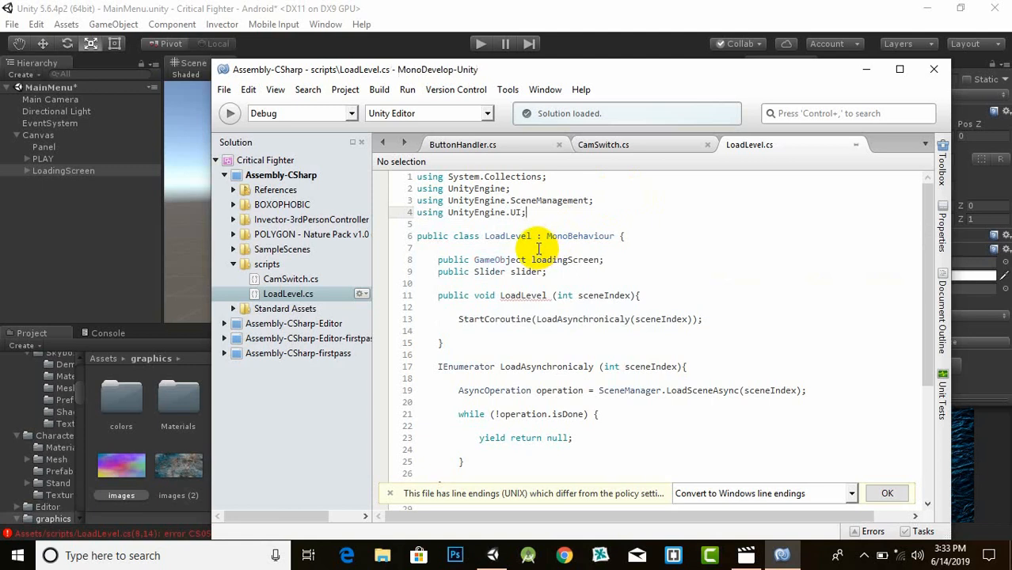
click(548, 272)
drag(560, 275, 439, 272)
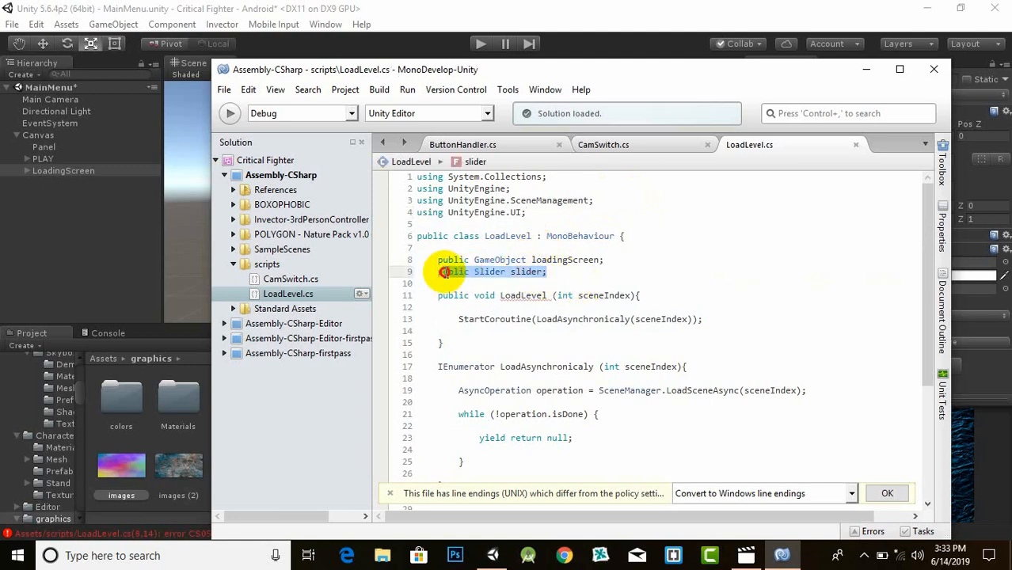
click(515, 295)
click(522, 274)
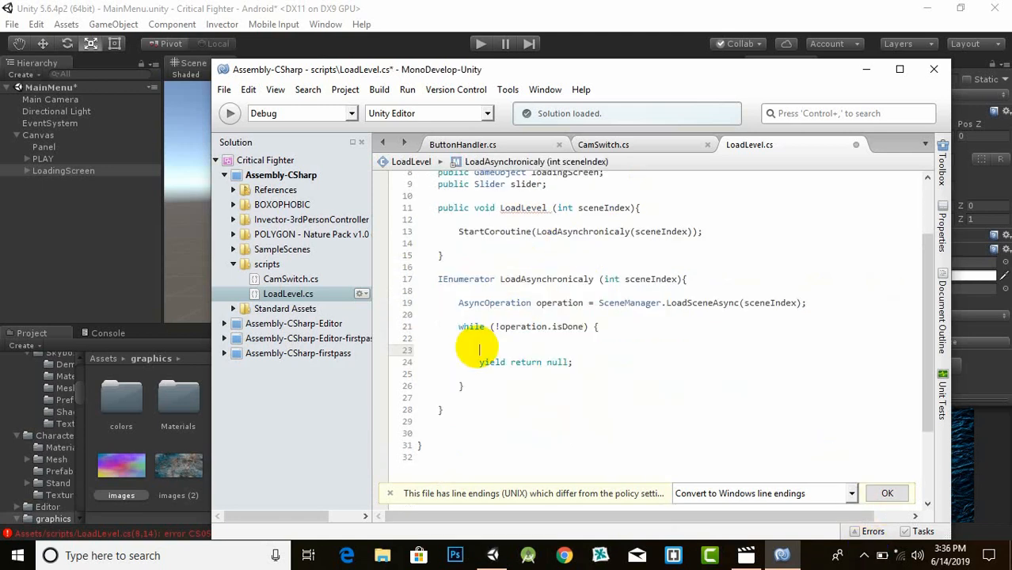
Inside the while loop, start declaring float progress with Mathf.Clamp01 as its assigned function
text(float pro)
text(gress = ma)
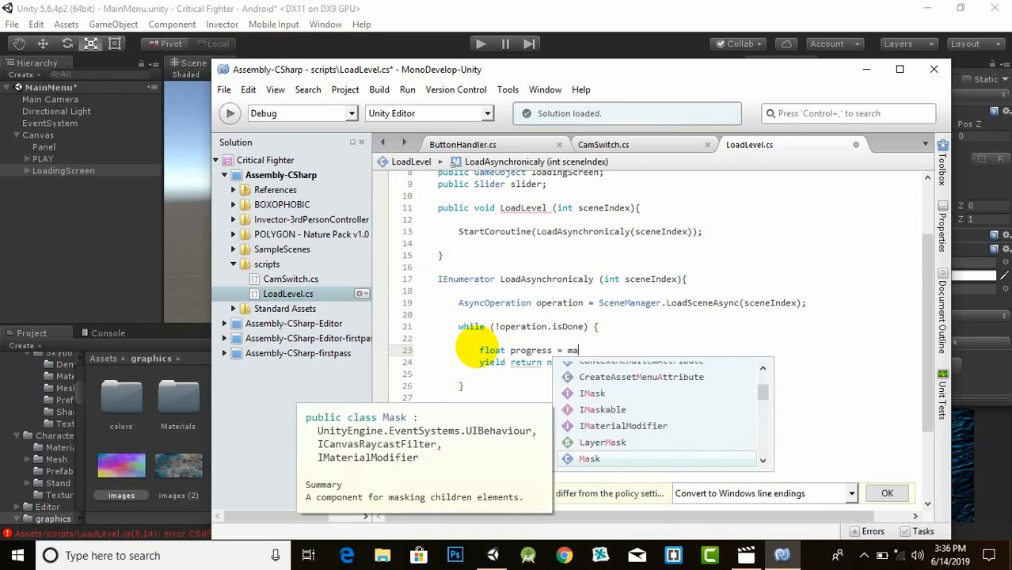
text(t)
key(Tab)
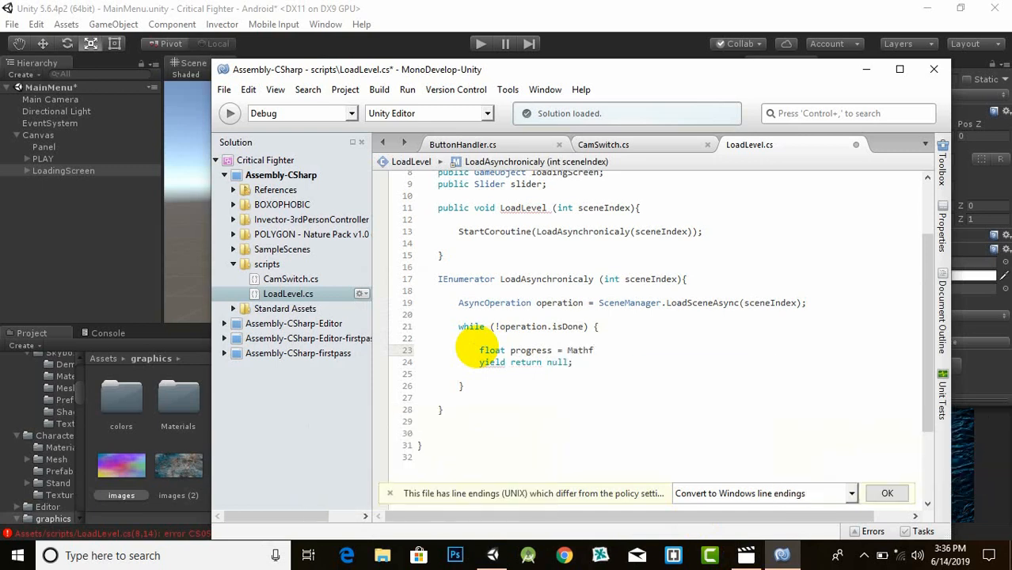
text(.c)
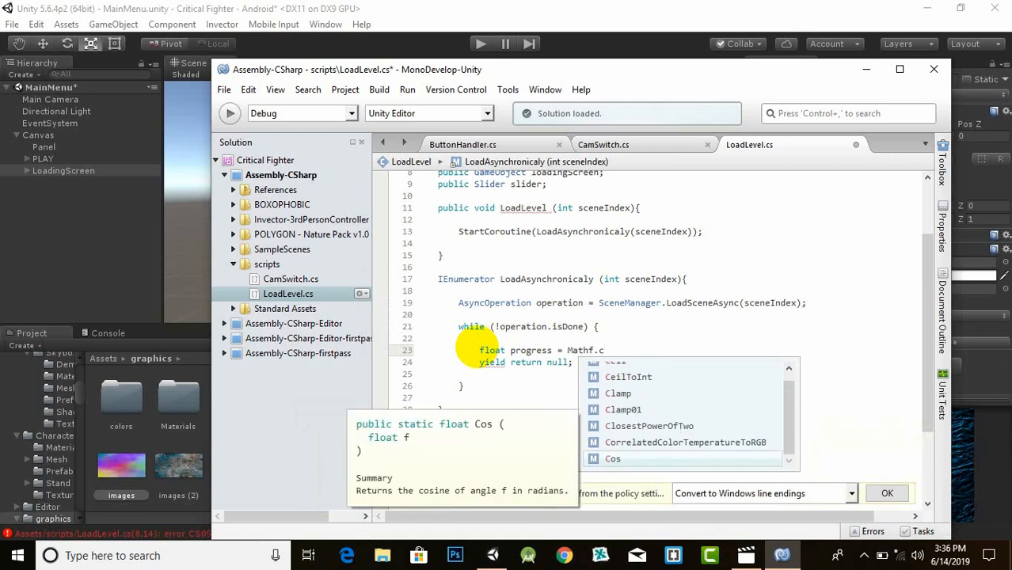
double_click(651, 410)
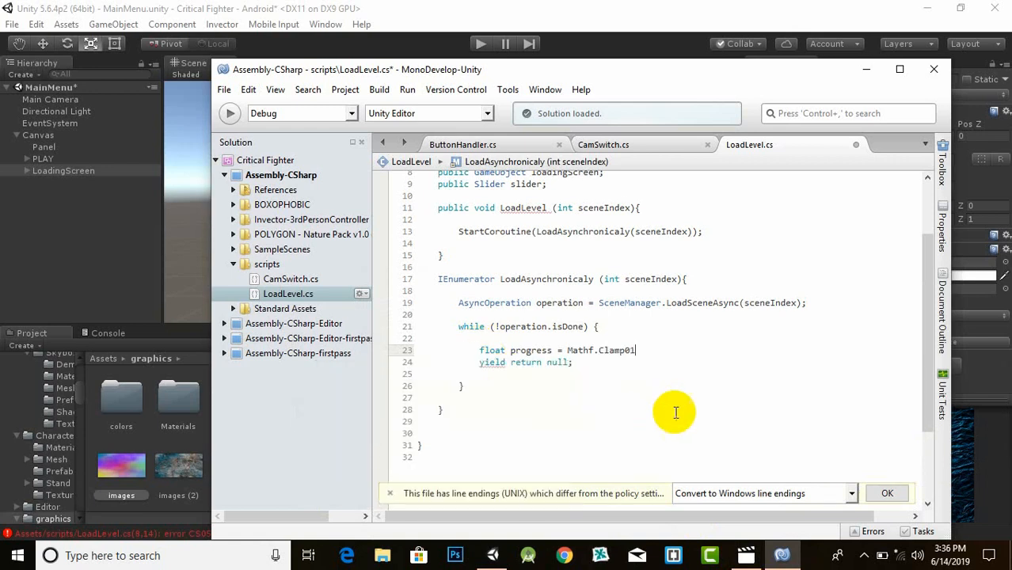
double_click(616, 350)
click(634, 350)
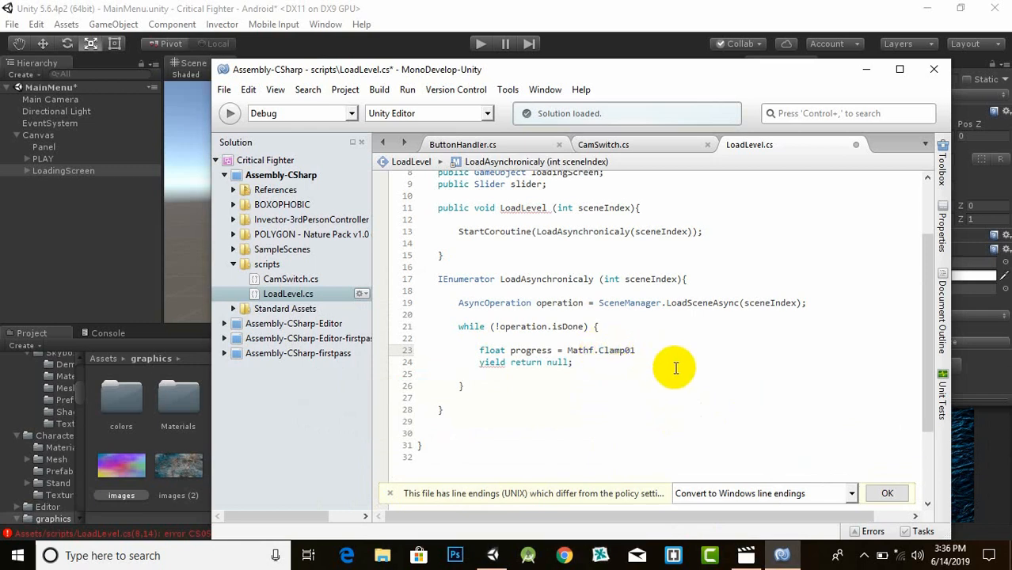
Give Clamp01 the argument operation / .9f and end the progress statement with a semicolon
text(()op)
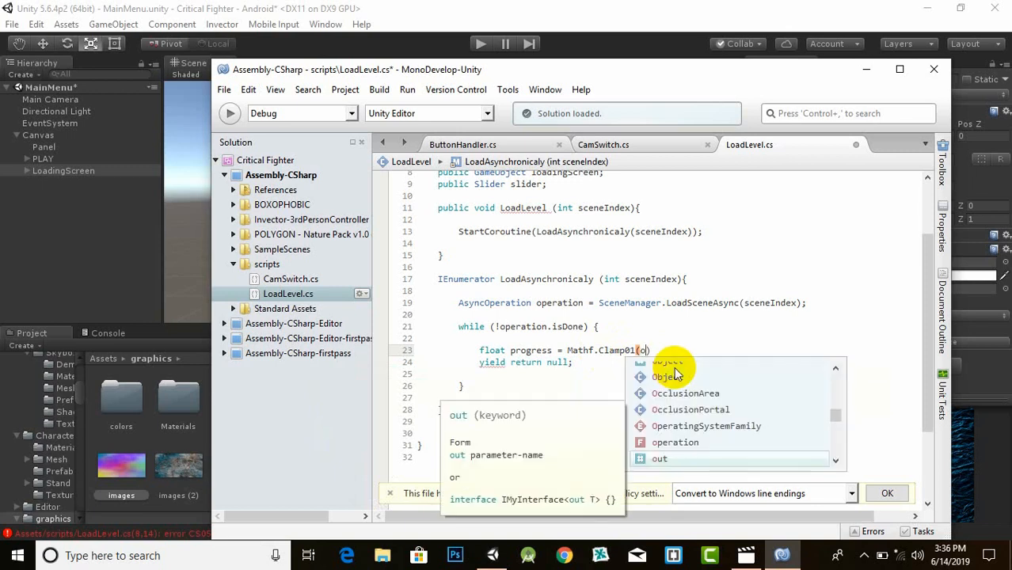
text(eration / .9f)
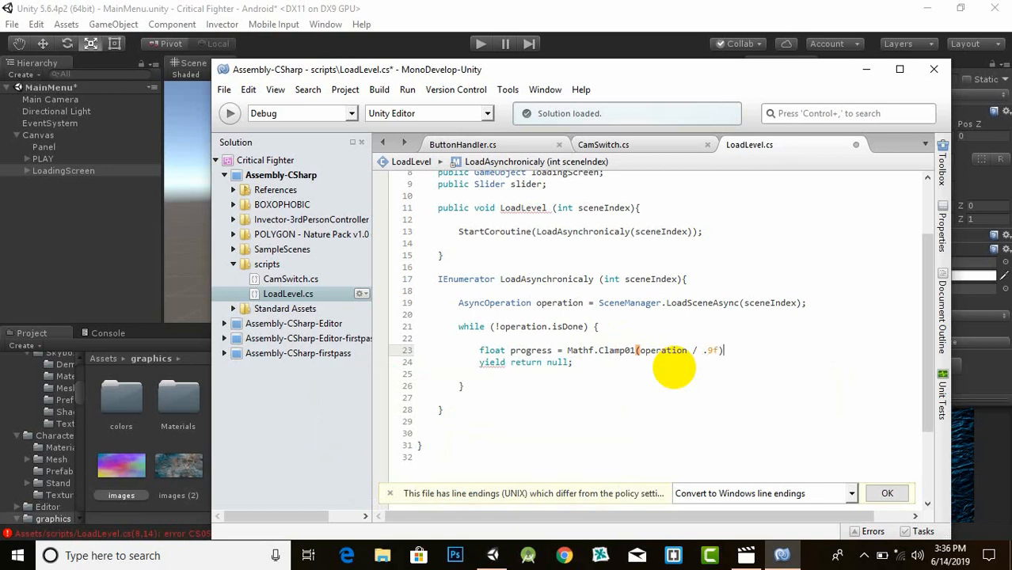
text(;)
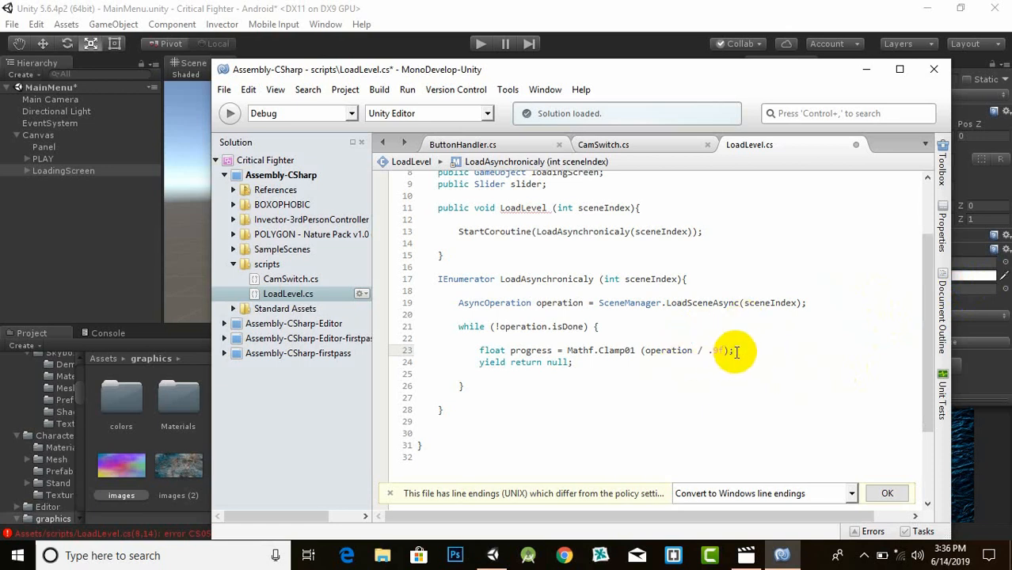
click(630, 351)
drag(631, 352, 728, 353)
click(757, 351)
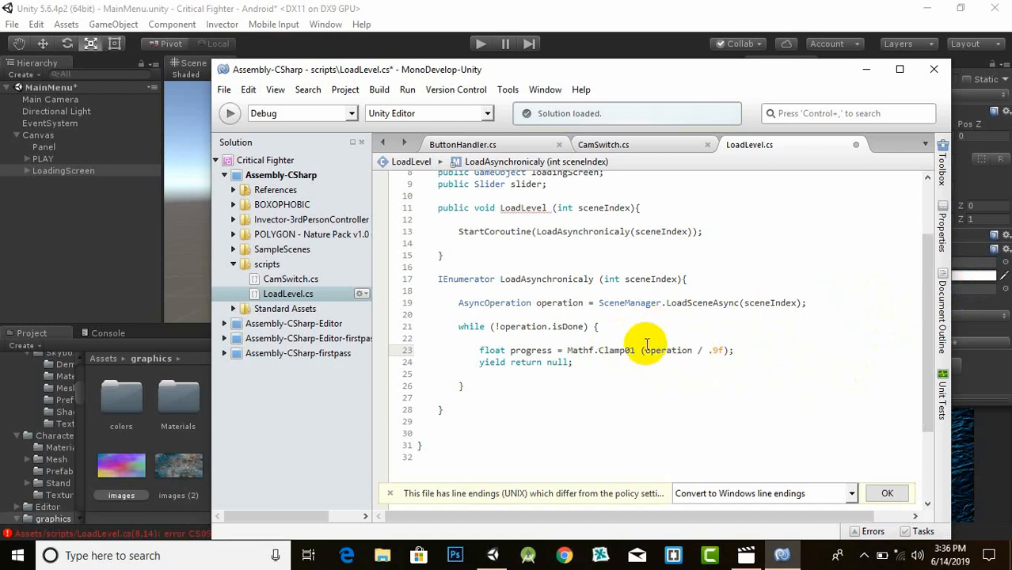
Add the statement loadingScreen.SetActive (true); between the LoadSceneAsync line and the while loop
click(463, 302)
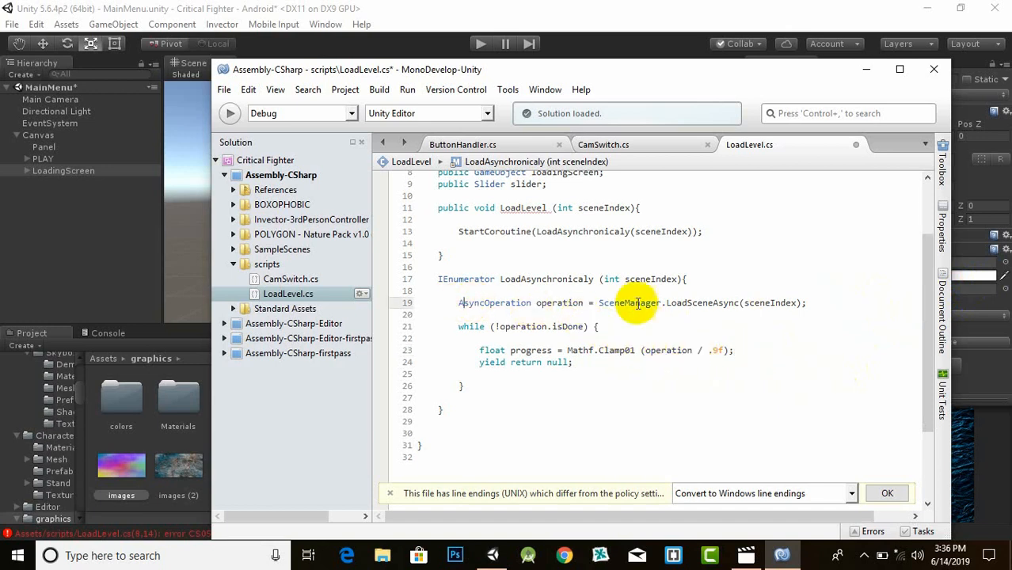
click(811, 302)
key(Return)
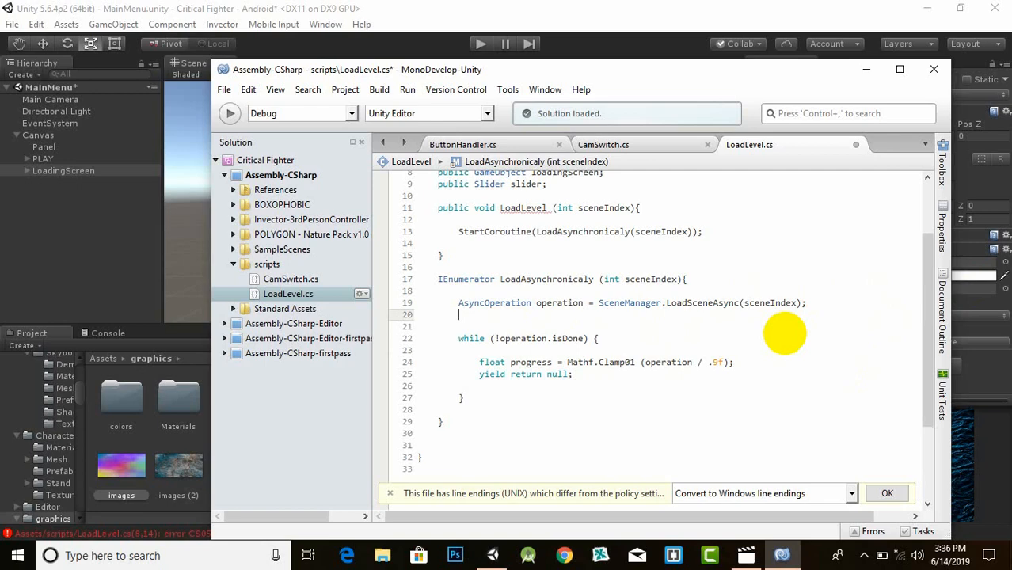
scroll(654, 305, up, 3)
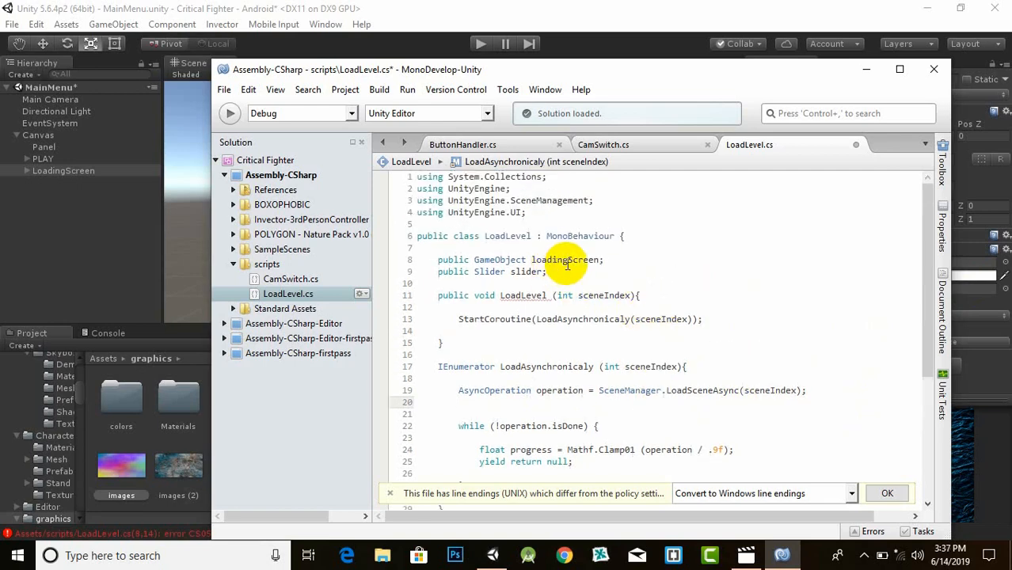
scroll(606, 279, down, 3)
scroll(637, 299, up, 1)
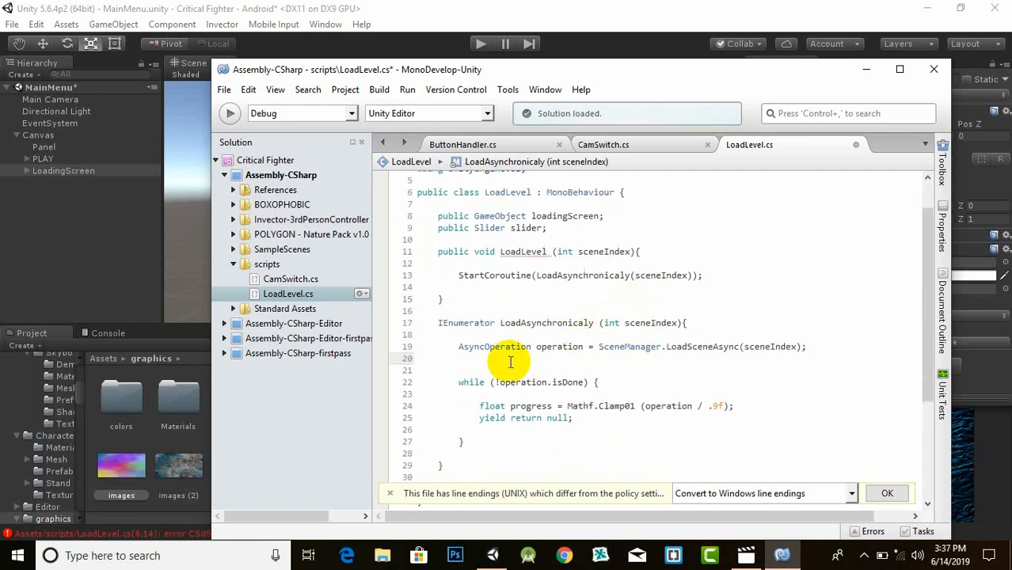
click(475, 367)
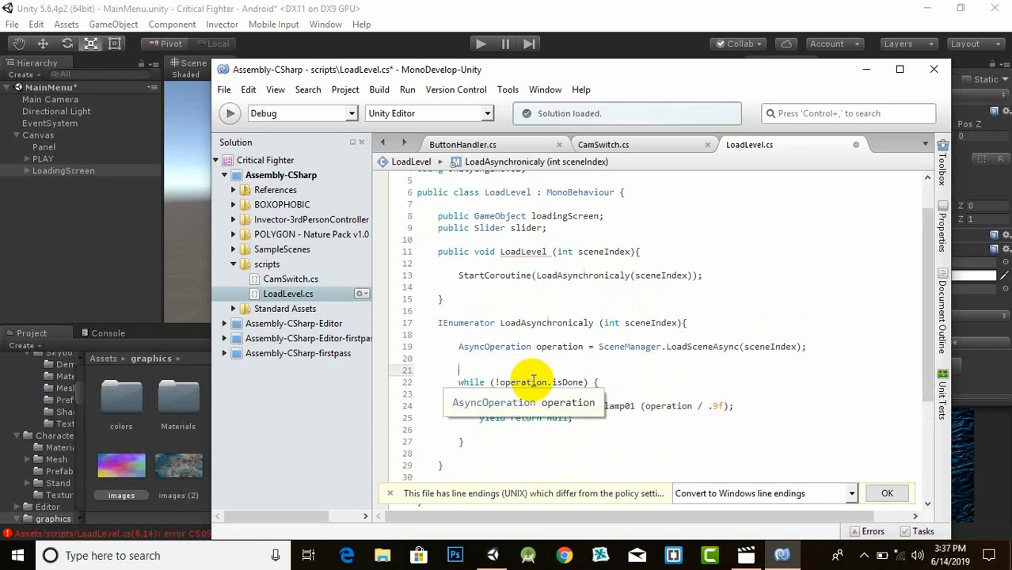
text(lo)
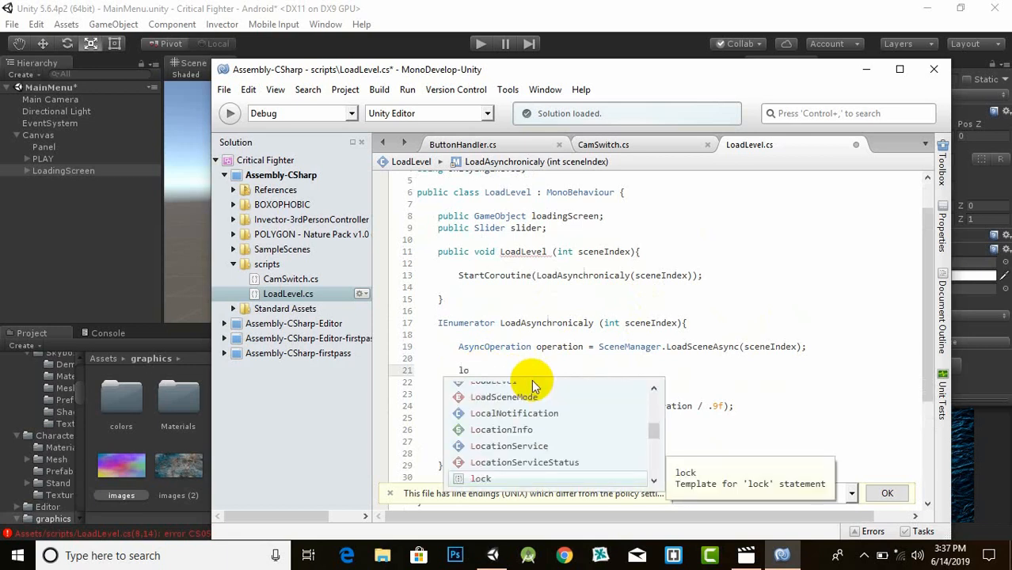
text(adi)
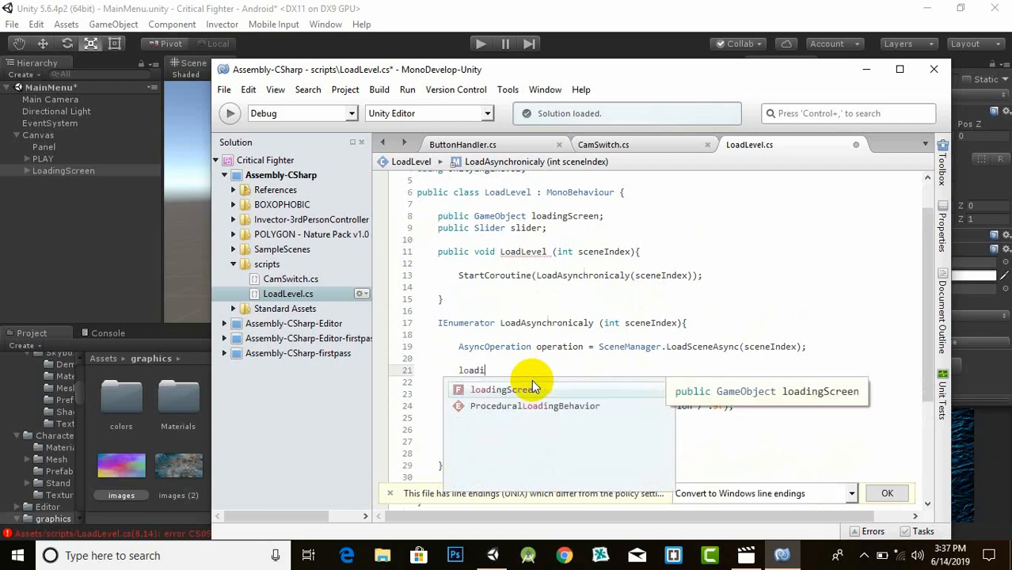
key(Tab)
text(.se)
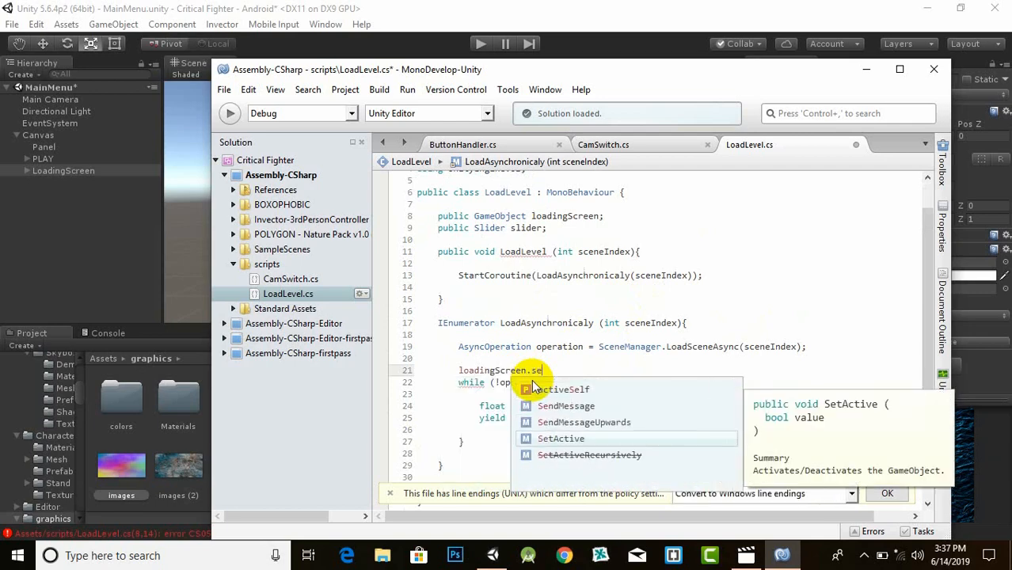
key(Tab)
text(())
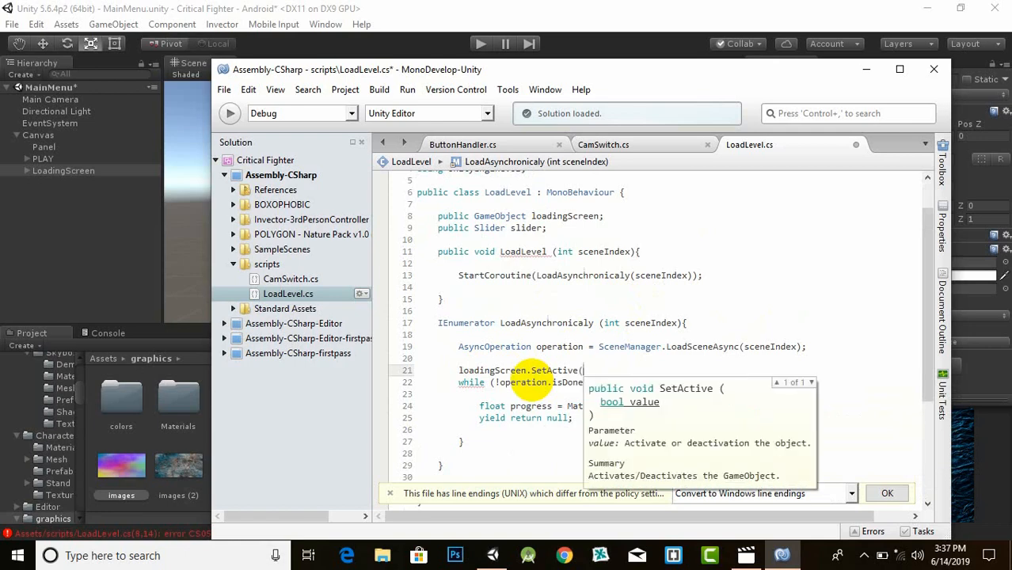
text(true)
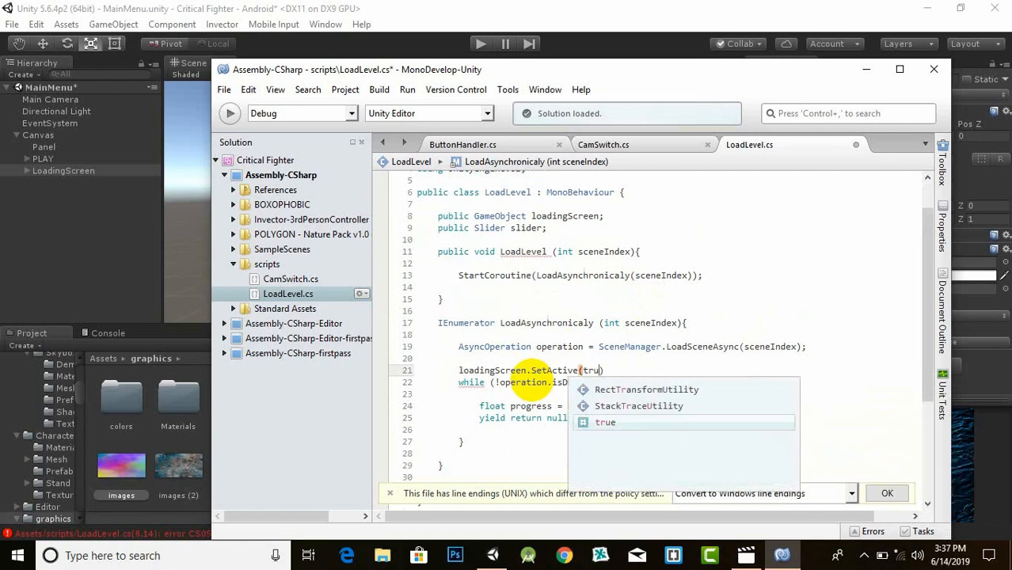
text(;)
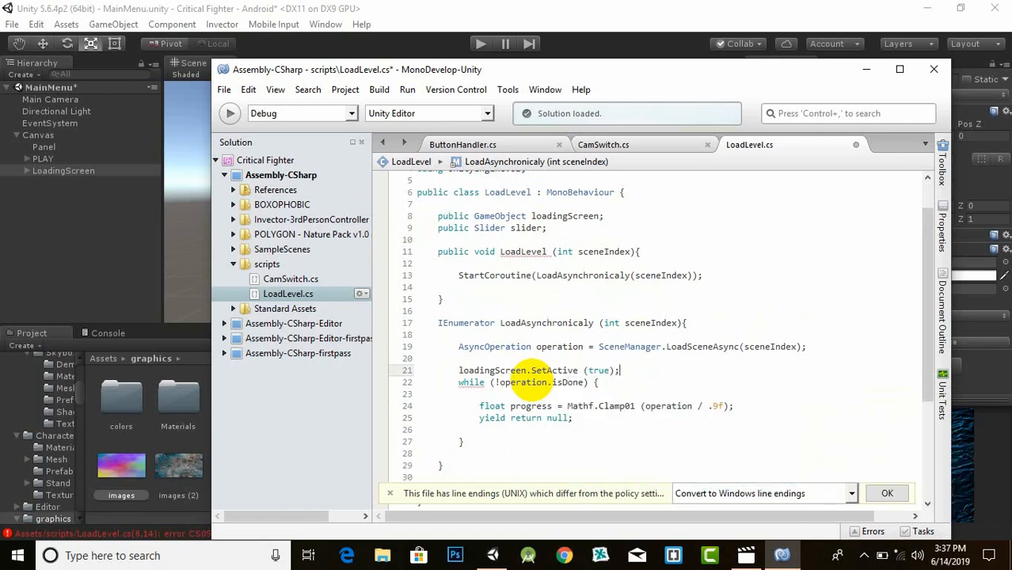
Add slider.value = progress; below the progress declaration in the while loop and save the script
scroll(554, 366, down, 2)
click(741, 317)
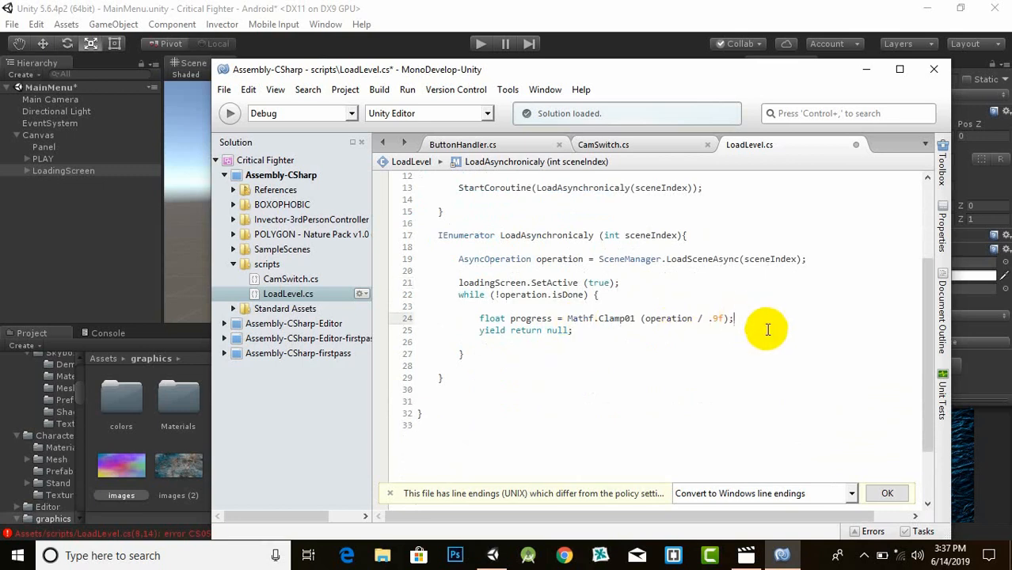
key(Return)
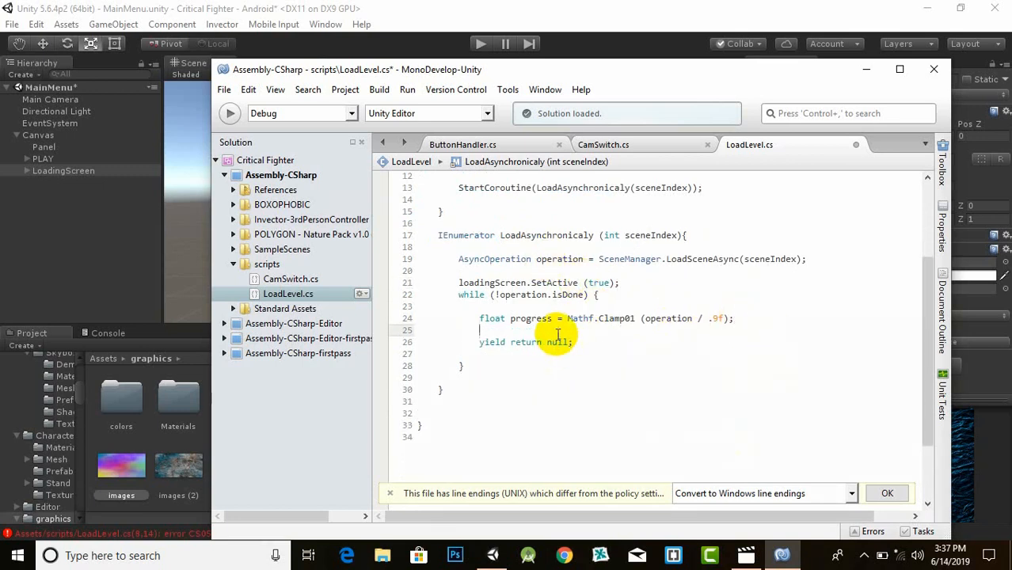
text(slid)
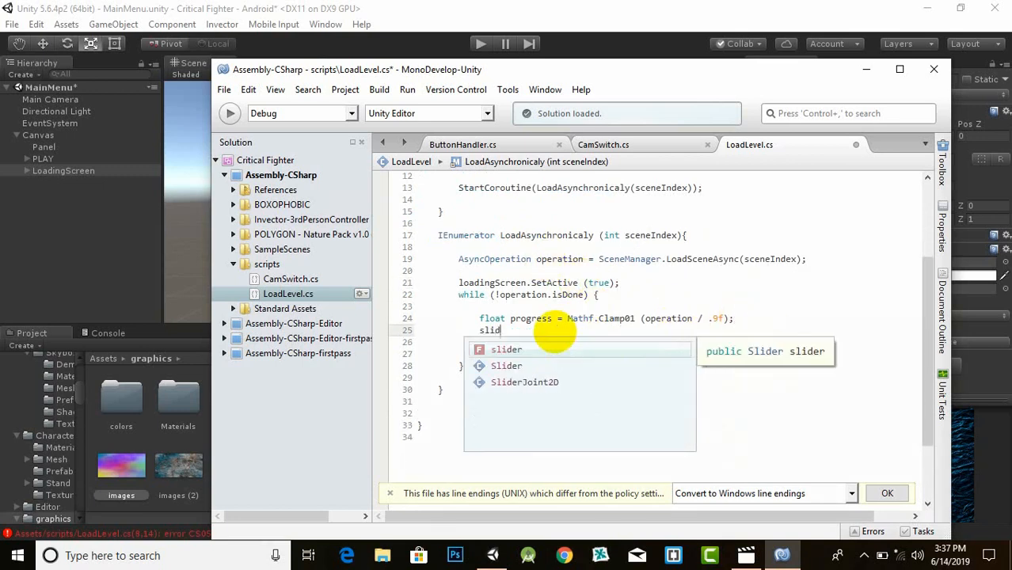
text(er.)
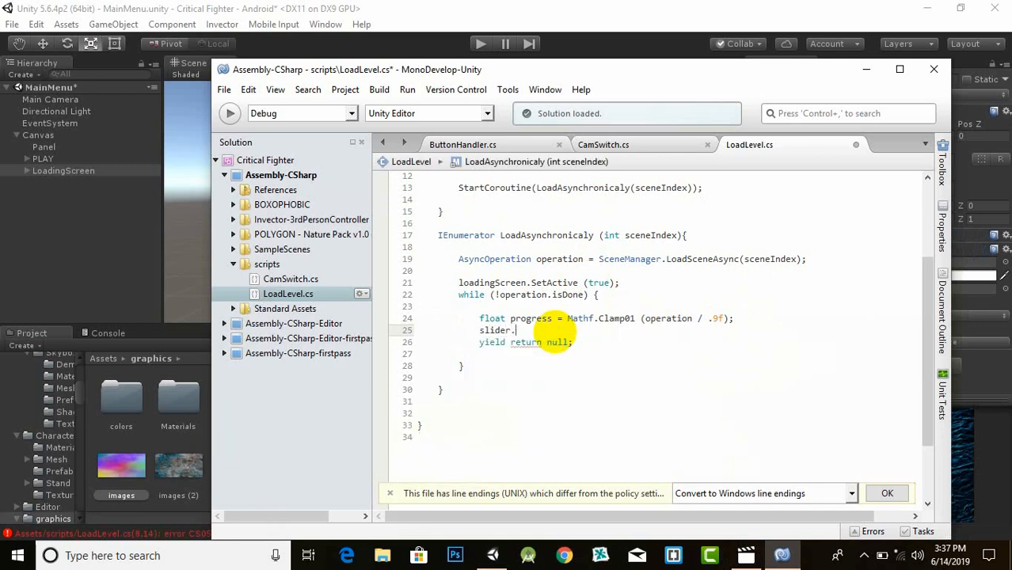
text(value = prog)
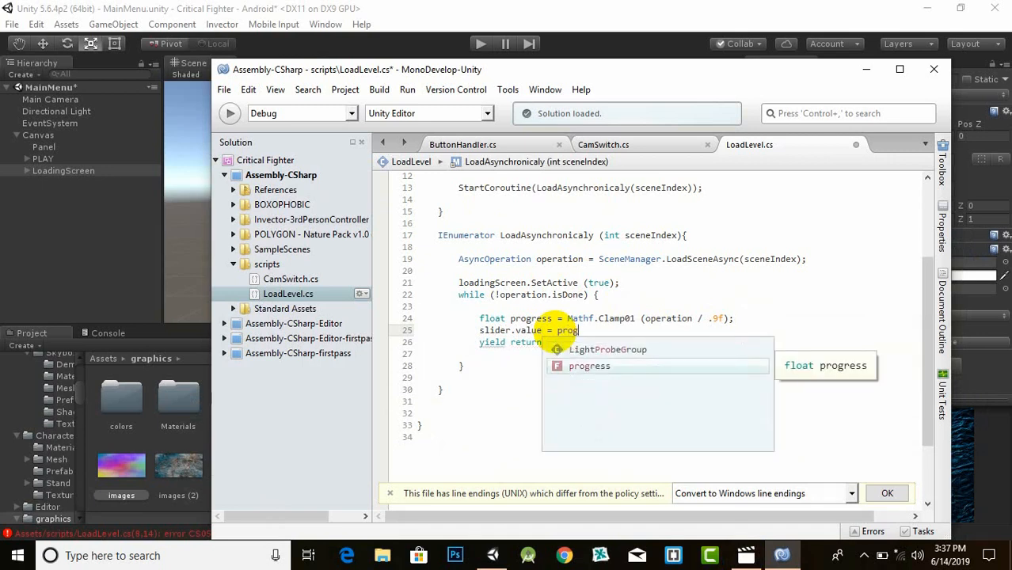
key(Return)
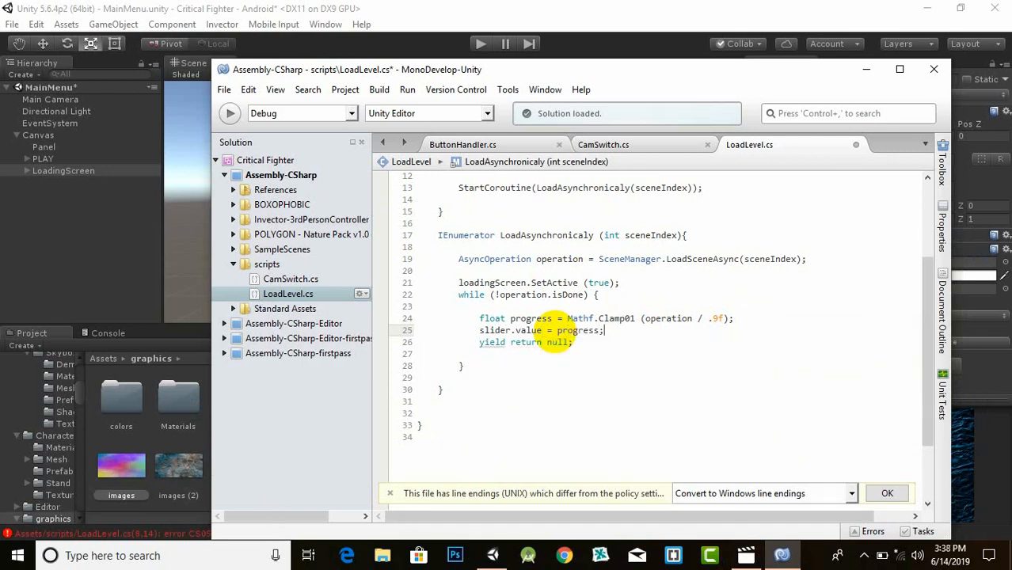
key(ctrl+s)
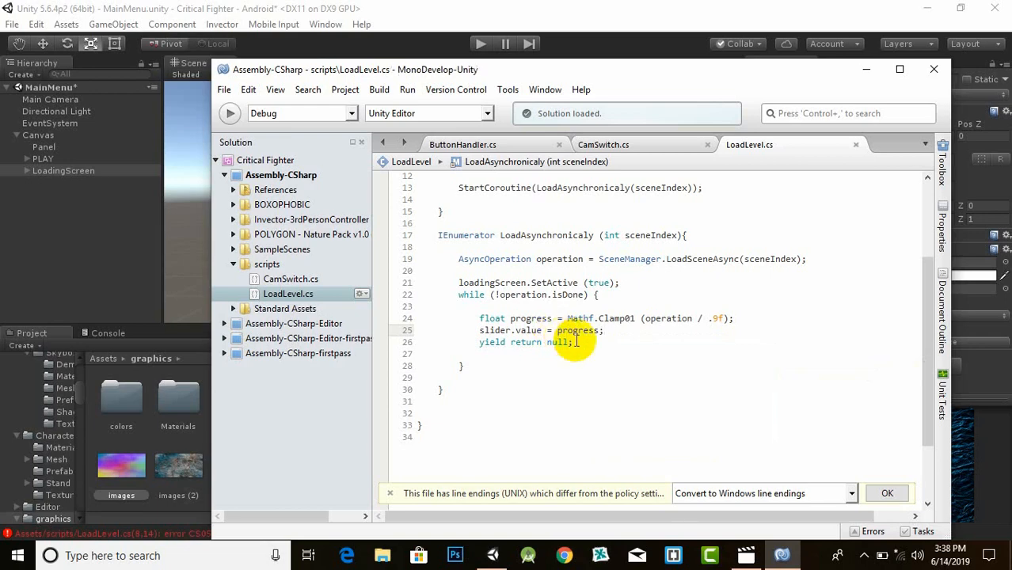
Rename the public LoadLevel method to loadLevel with a lowercase first letter and save the script
scroll(558, 336, up, 4)
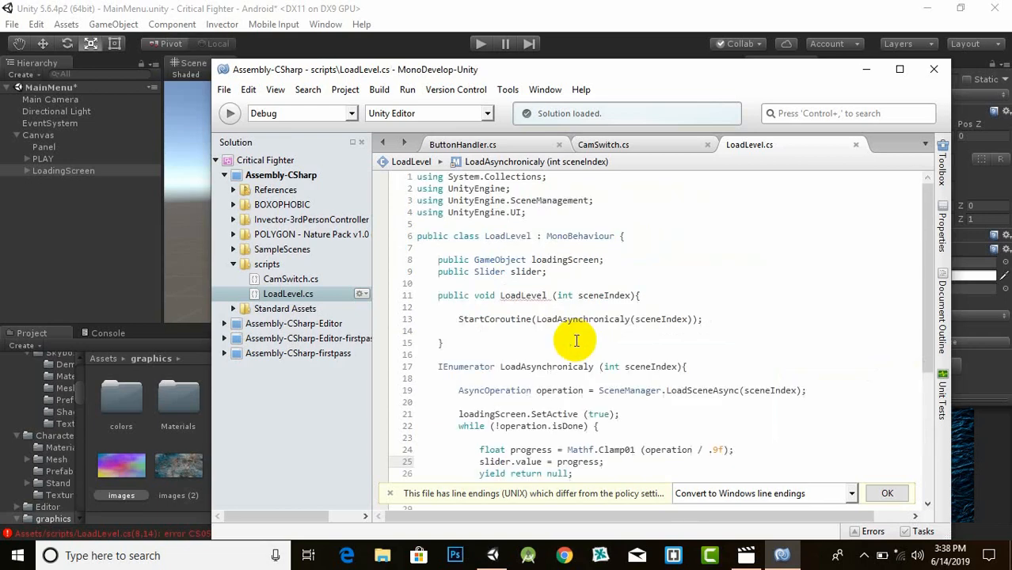
click(528, 305)
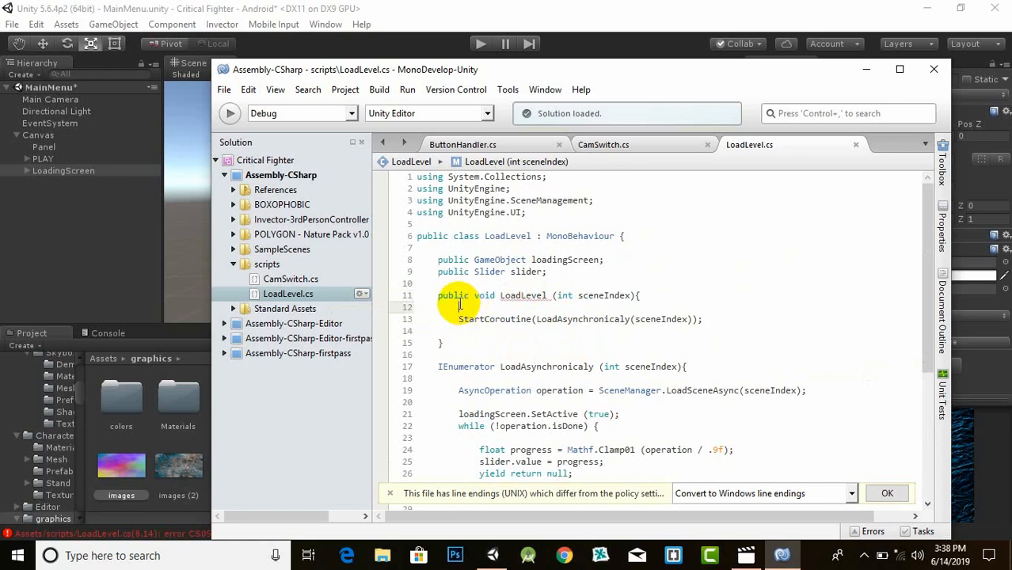
click(522, 295)
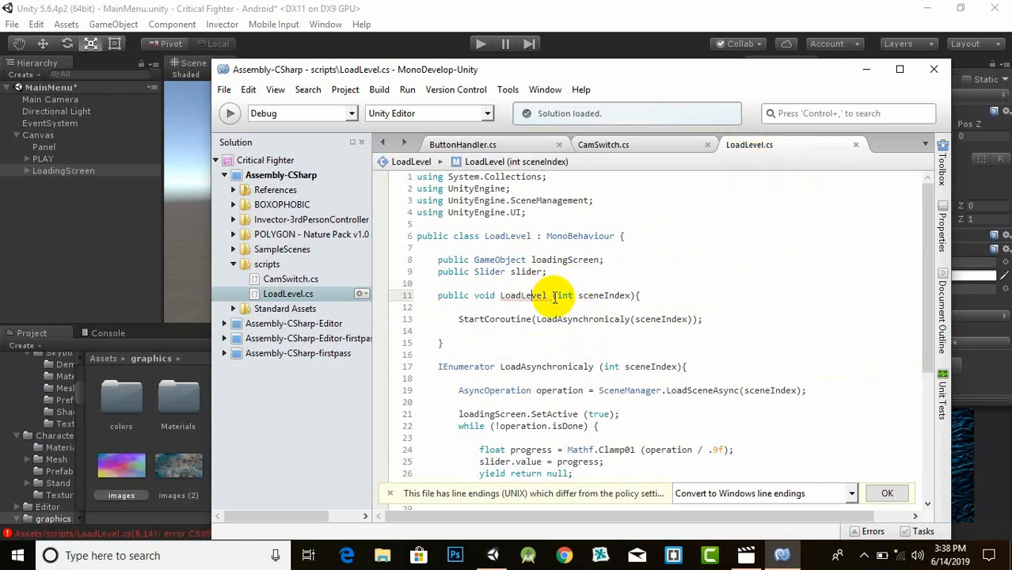
click(500, 295)
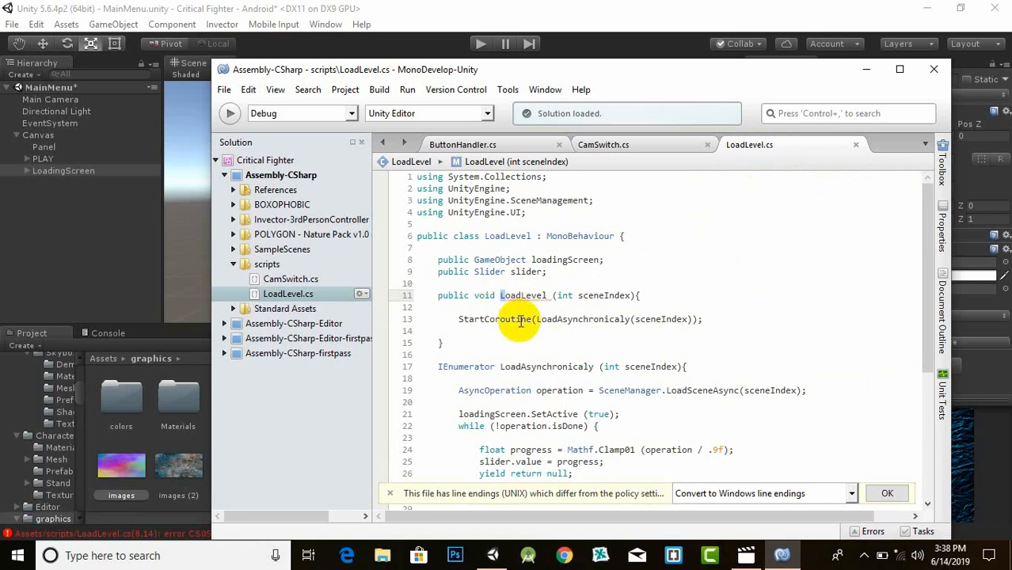
key(Delete)
text(l)
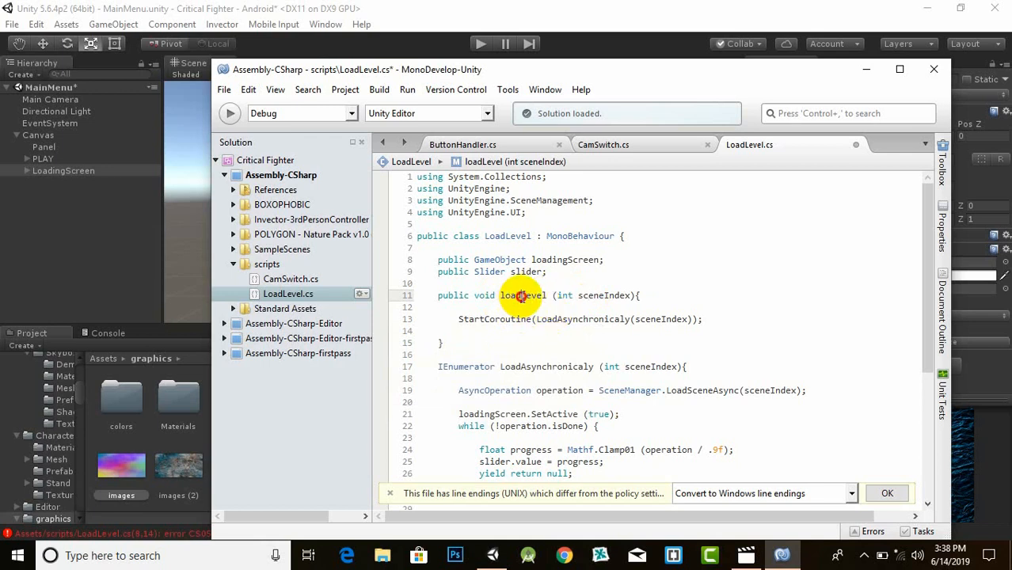
drag(520, 296, 547, 296)
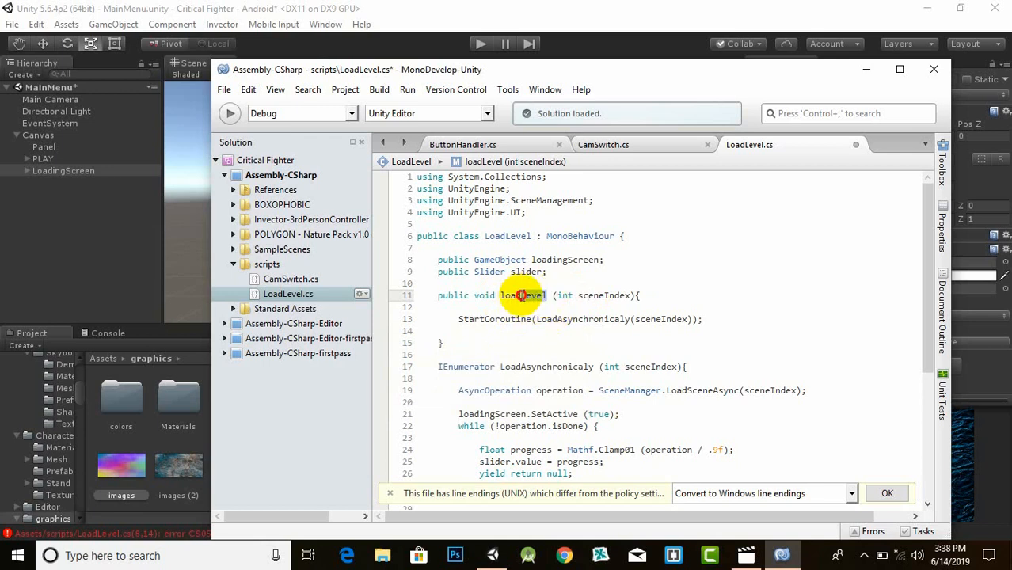
double_click(511, 295)
key(ctrl+s)
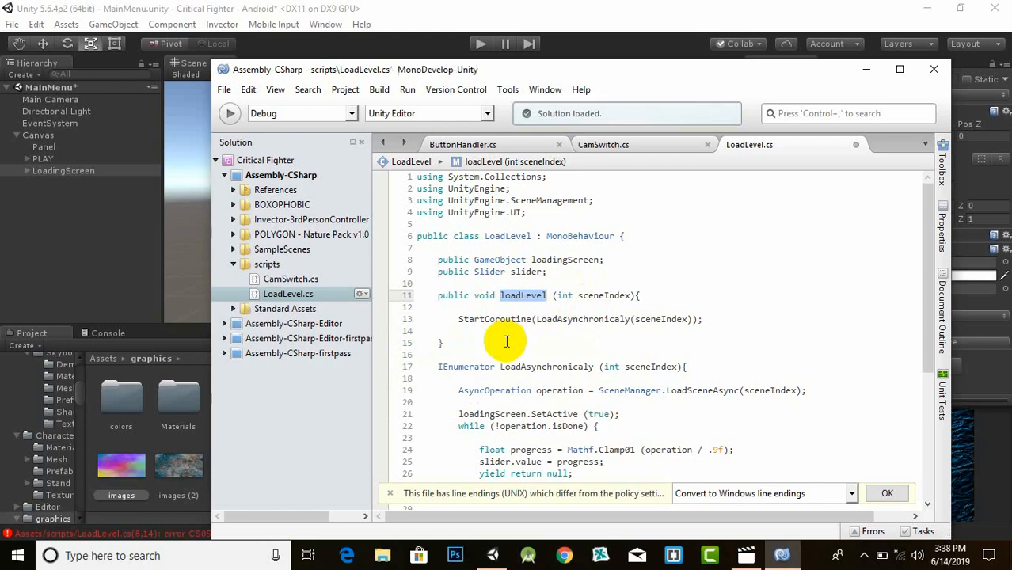
scroll(576, 314, down, 4)
scroll(577, 314, down, 2)
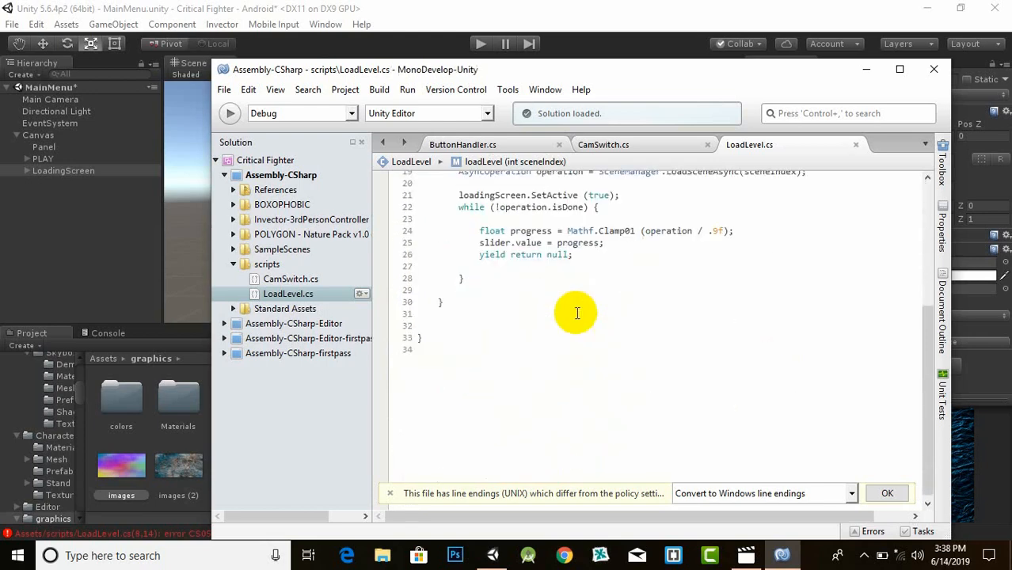
Switch to Unity and activate the LoadingScreen object briefly to preview its background and slider, deactivating it again
scroll(576, 314, up, 4)
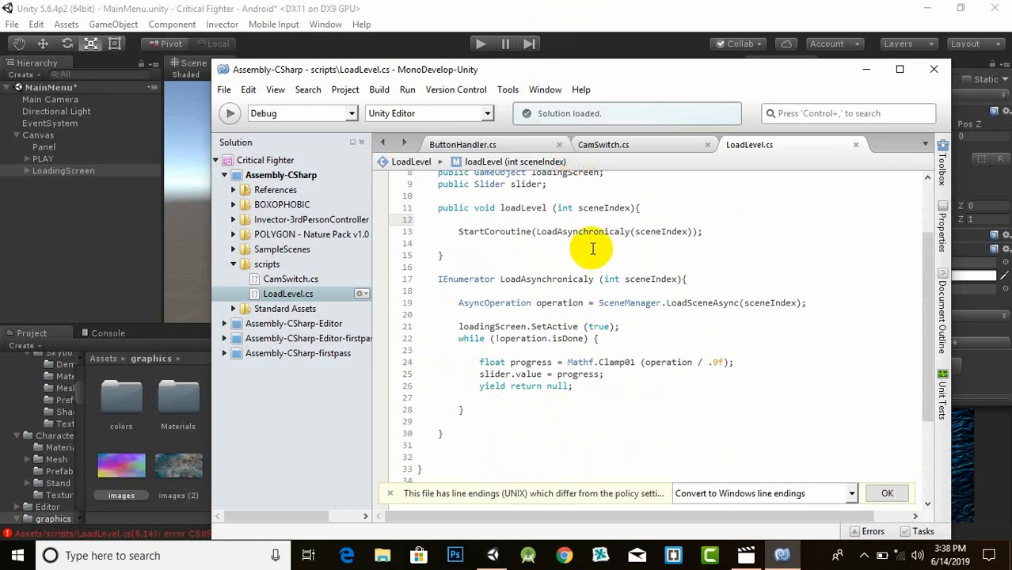
click(607, 14)
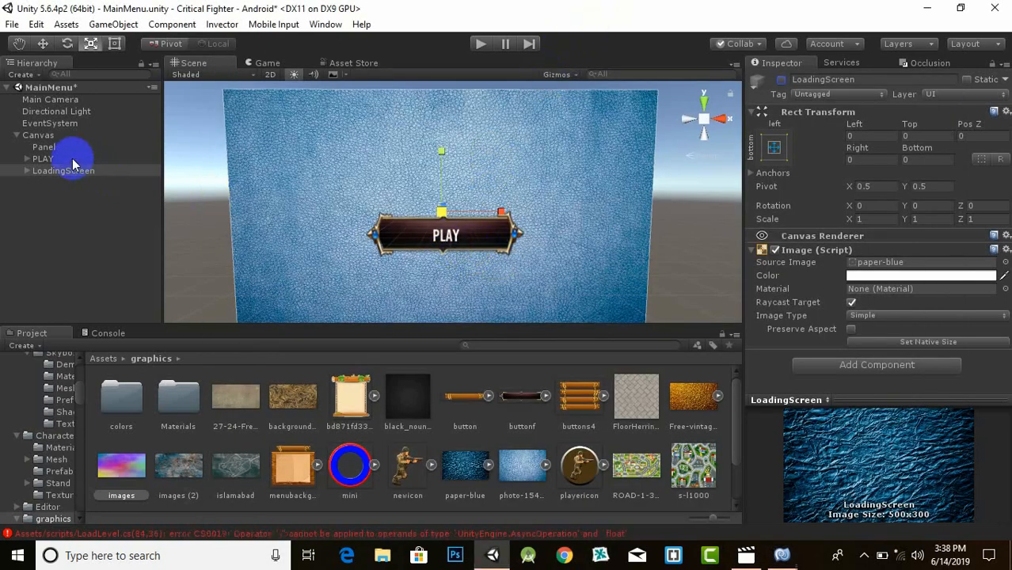
click(782, 83)
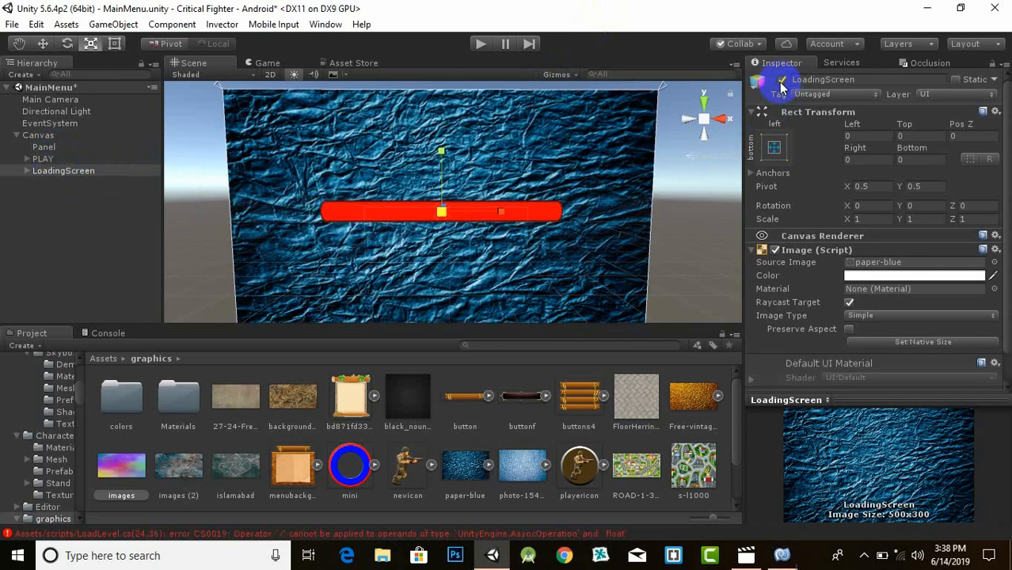
scroll(423, 247, down, 2)
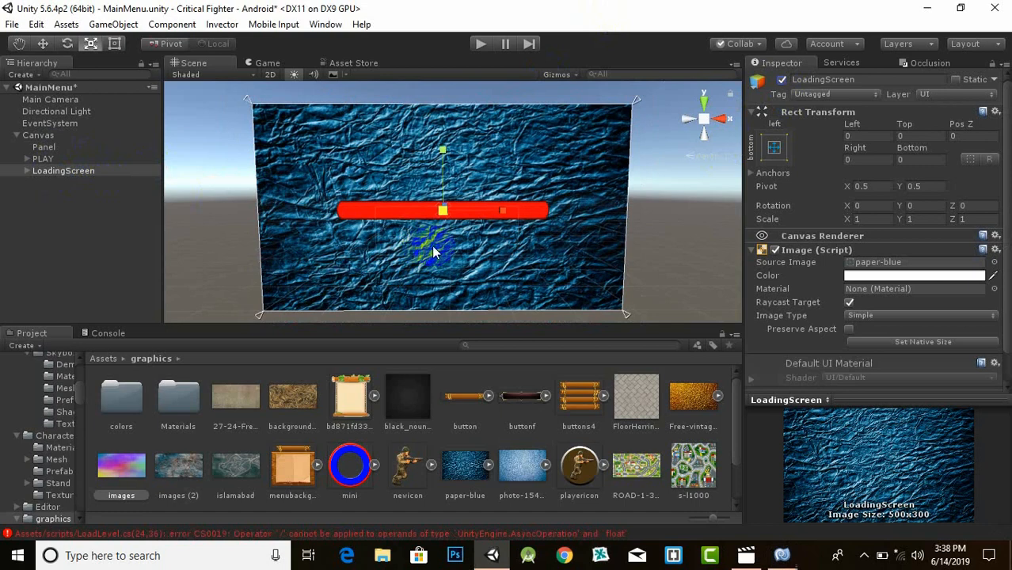
click(782, 80)
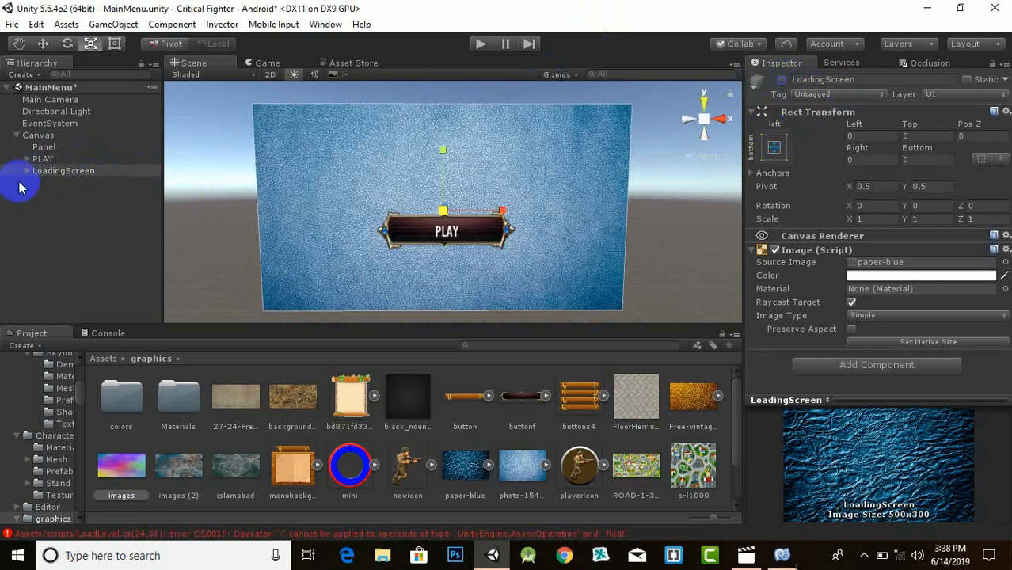
Create an empty object named loadingbar and move it out of LoadingScreen to the scene's root level above Canvas
click(27, 171)
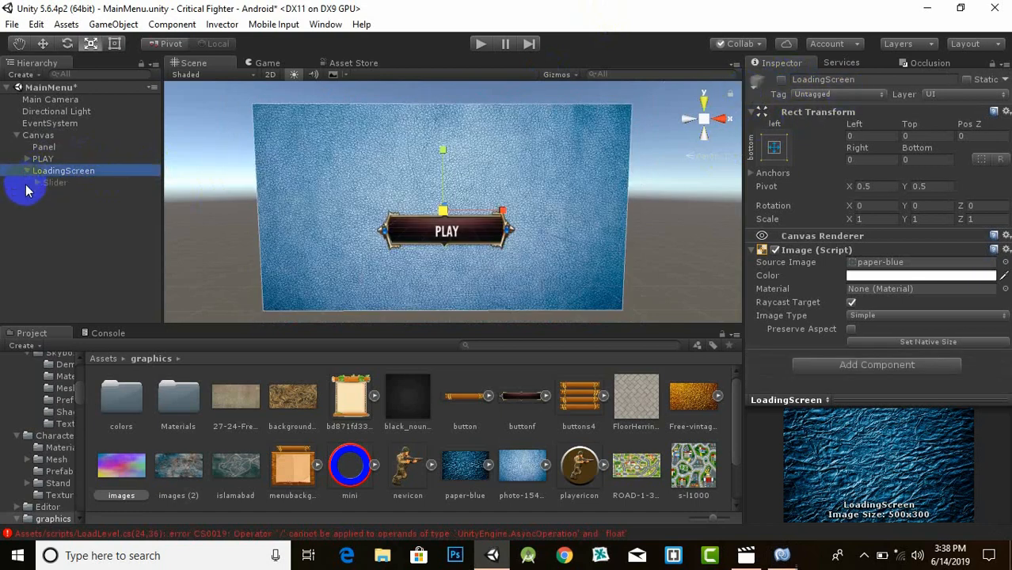
right_click(62, 227)
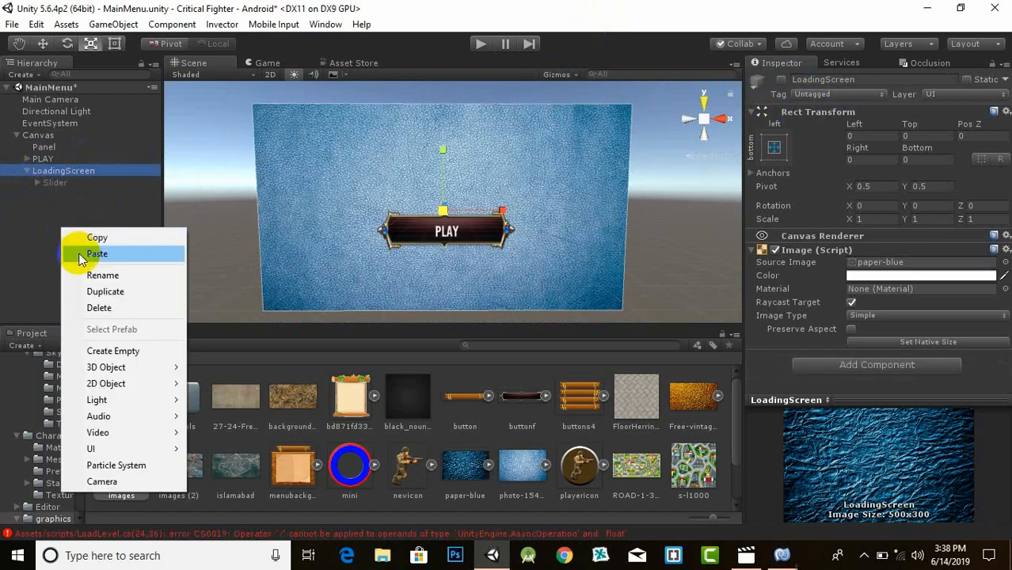
click(141, 351)
right_click(88, 194)
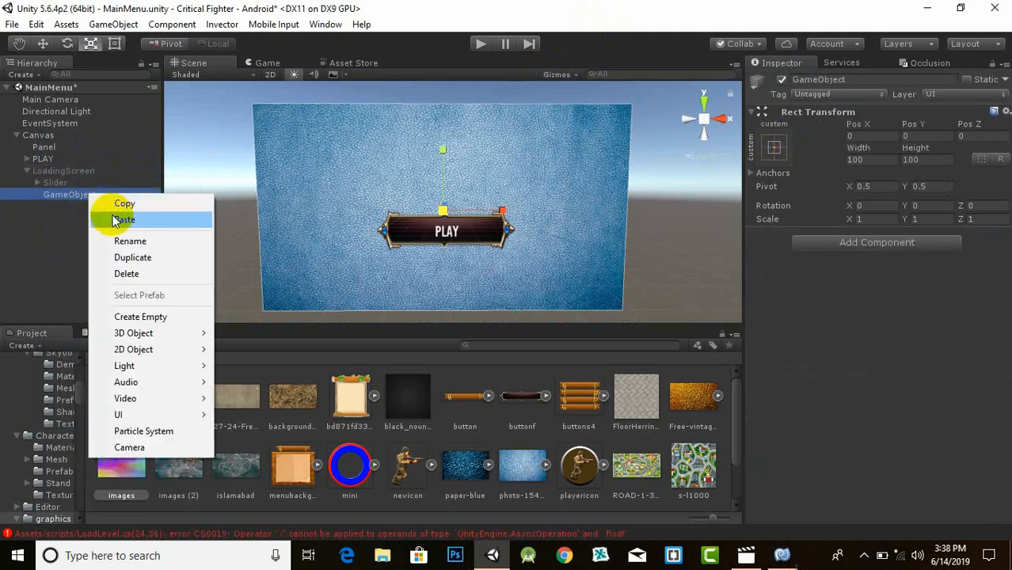
click(127, 242)
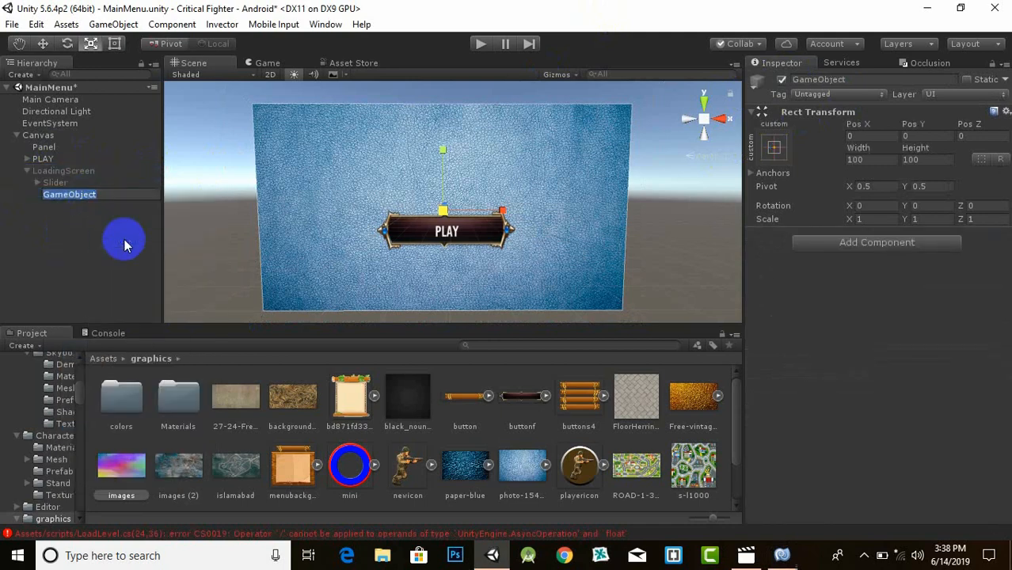
text(loadingbar)
key(Return)
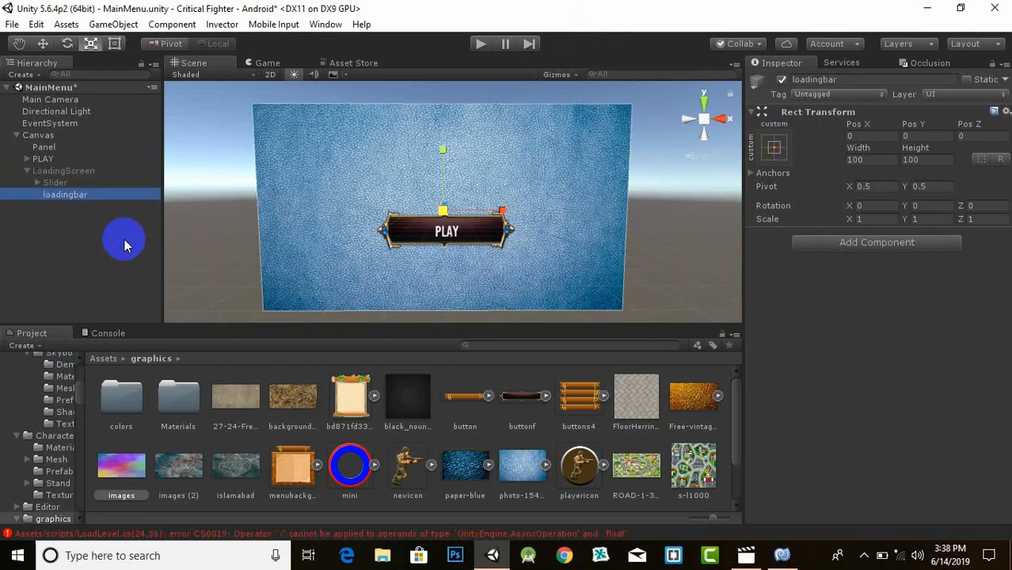
drag(79, 192, 49, 136)
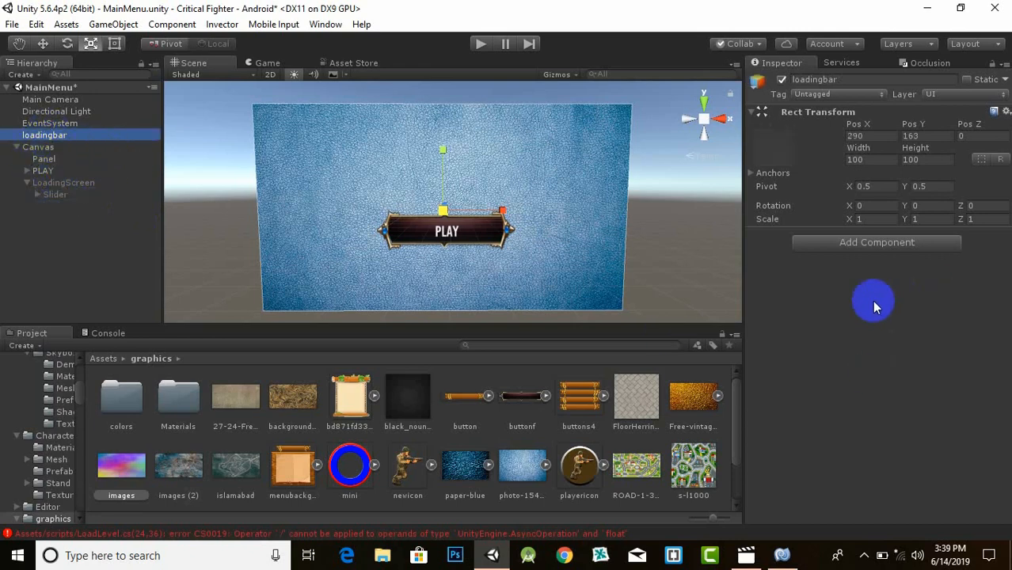
Attach the LoadLevel script from the Assets scripts folder to the loadingbar object
click(103, 358)
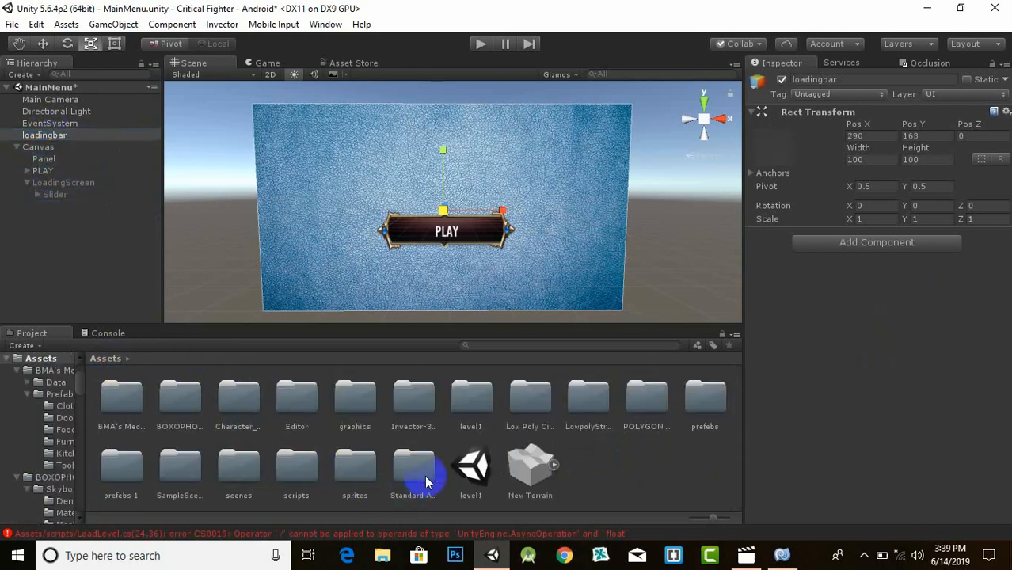
double_click(316, 471)
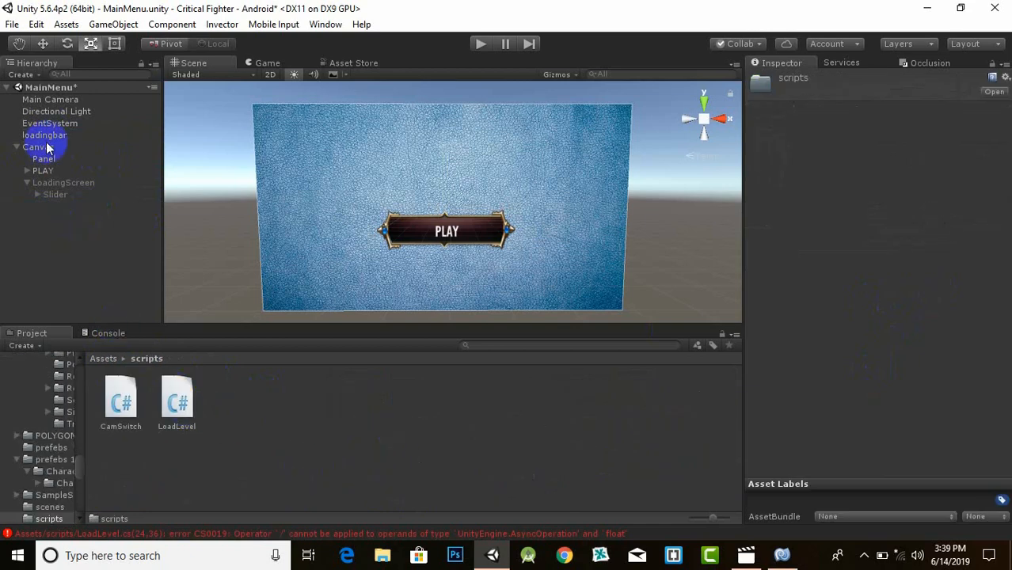
click(45, 136)
drag(162, 404, 879, 285)
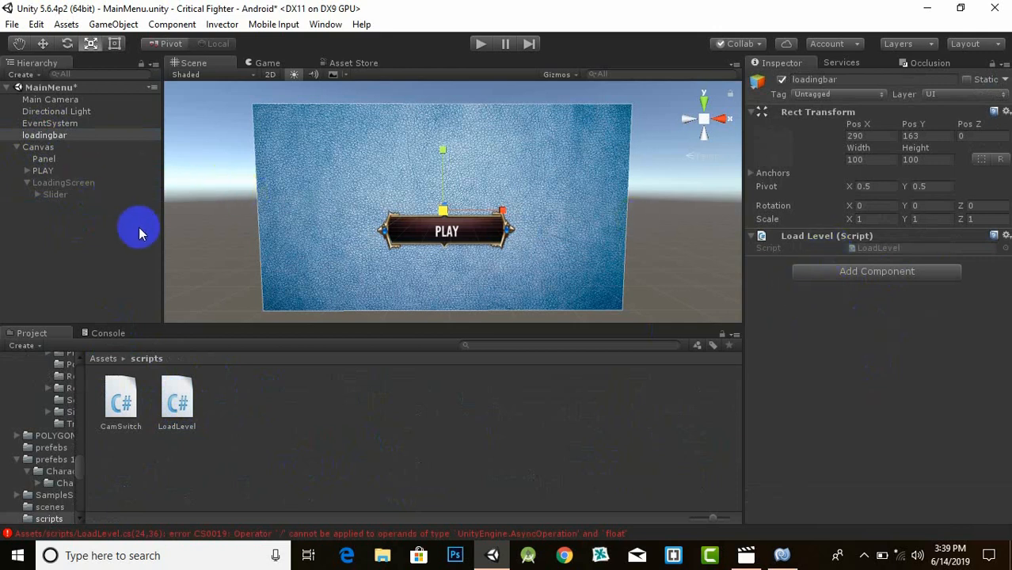
Try to run the scene and switch to MonoDevelop to check the LoadLevel script for the compiler error
click(477, 44)
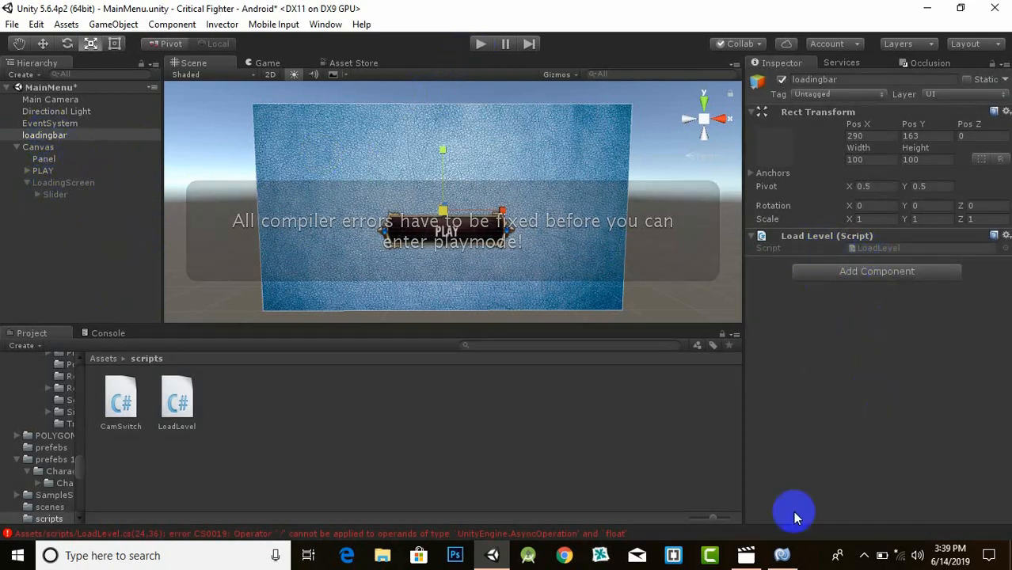
click(790, 550)
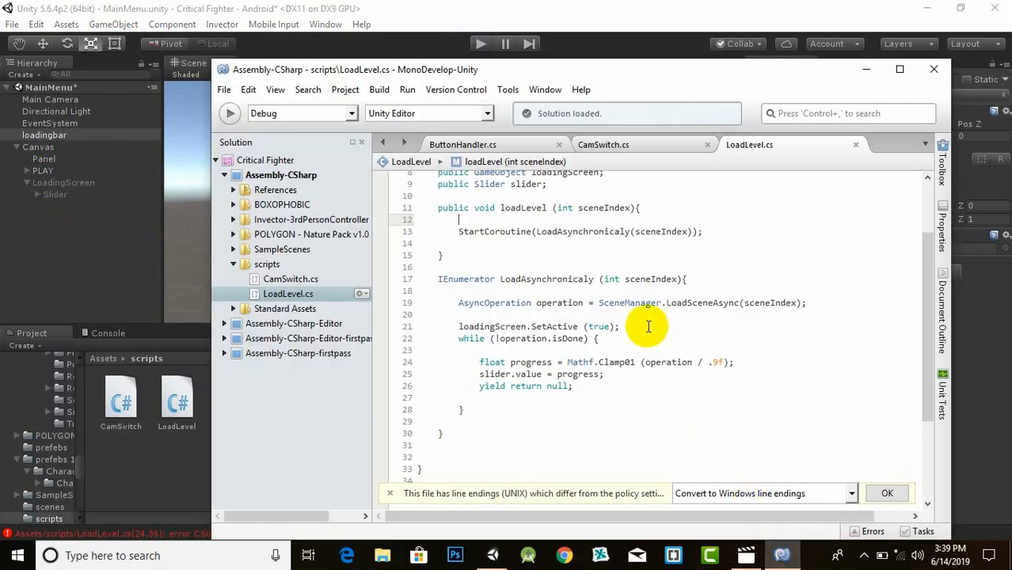
click(618, 267)
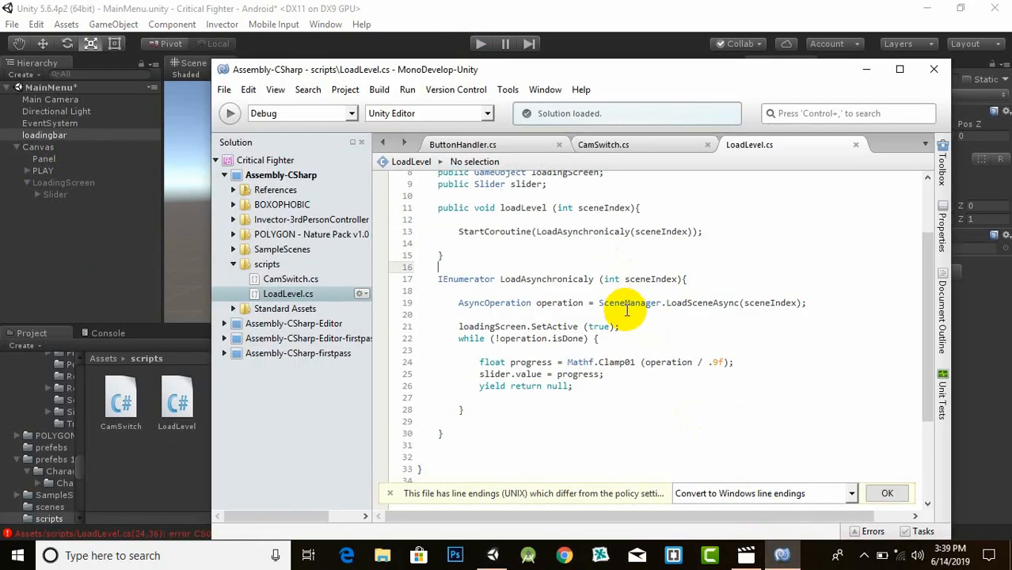
scroll(627, 310, up, 3)
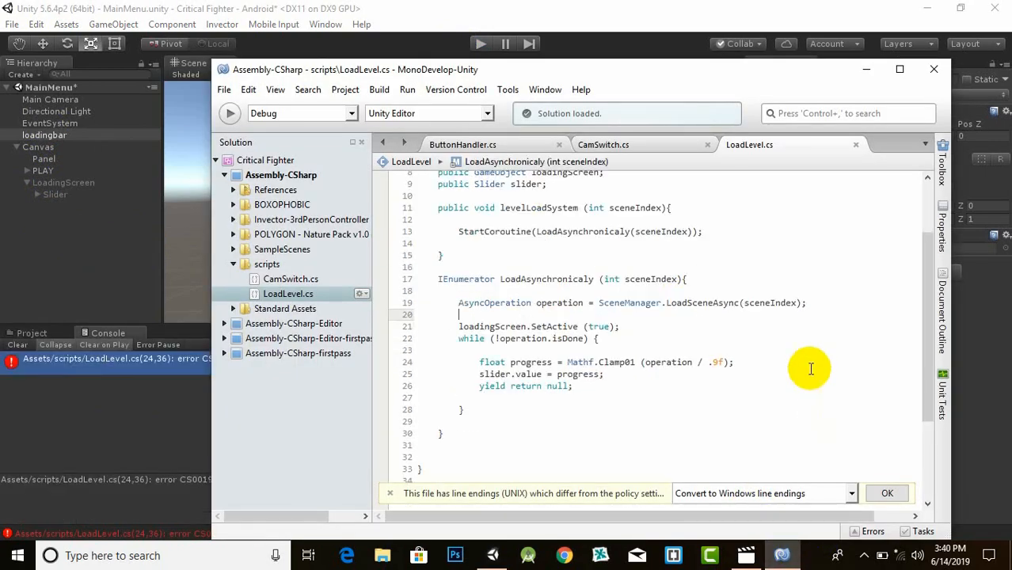
Change the Clamp01 argument to operation.progress / .9f in the while loop and save the script
click(692, 362)
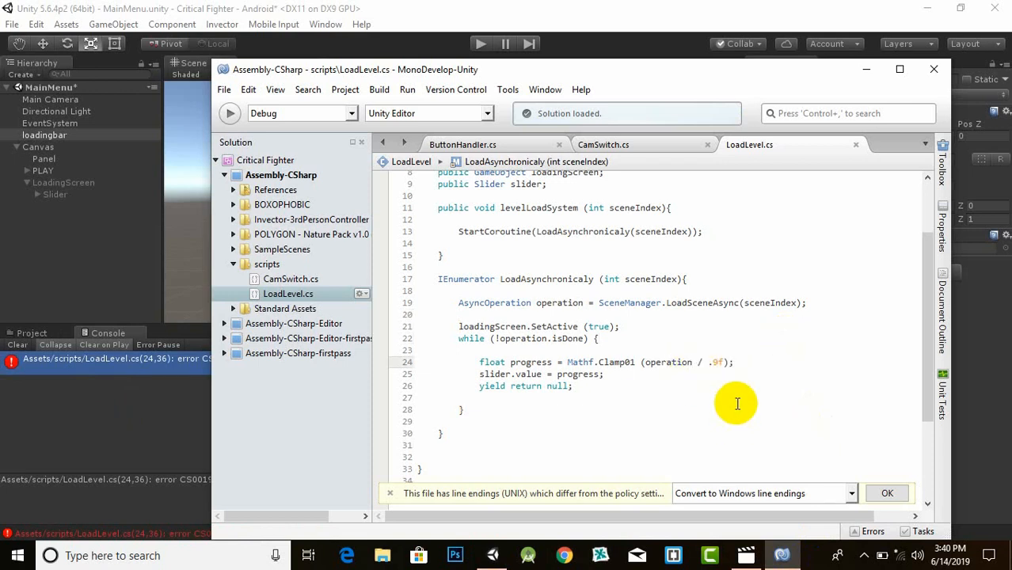
text(.pr)
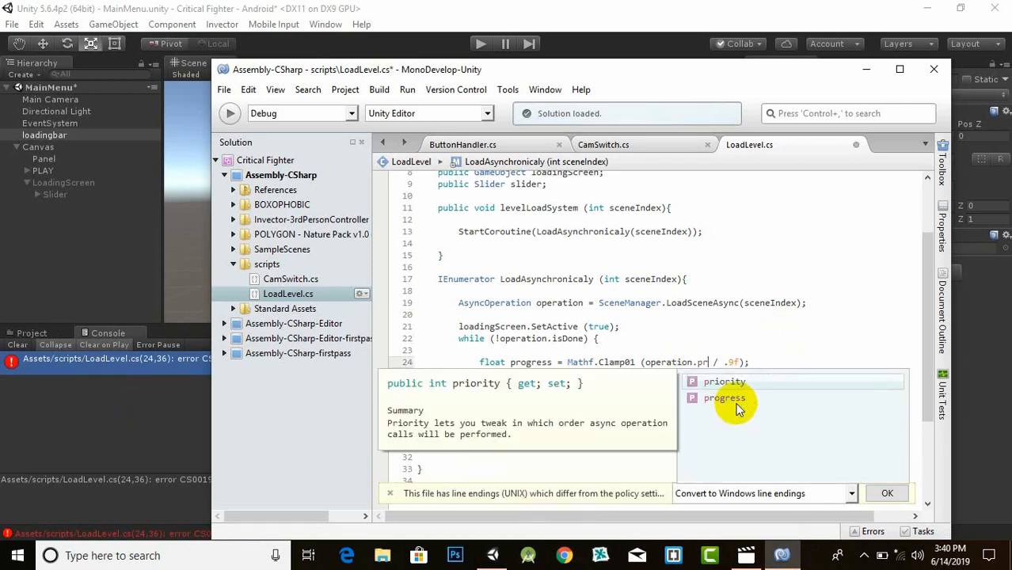
double_click(725, 399)
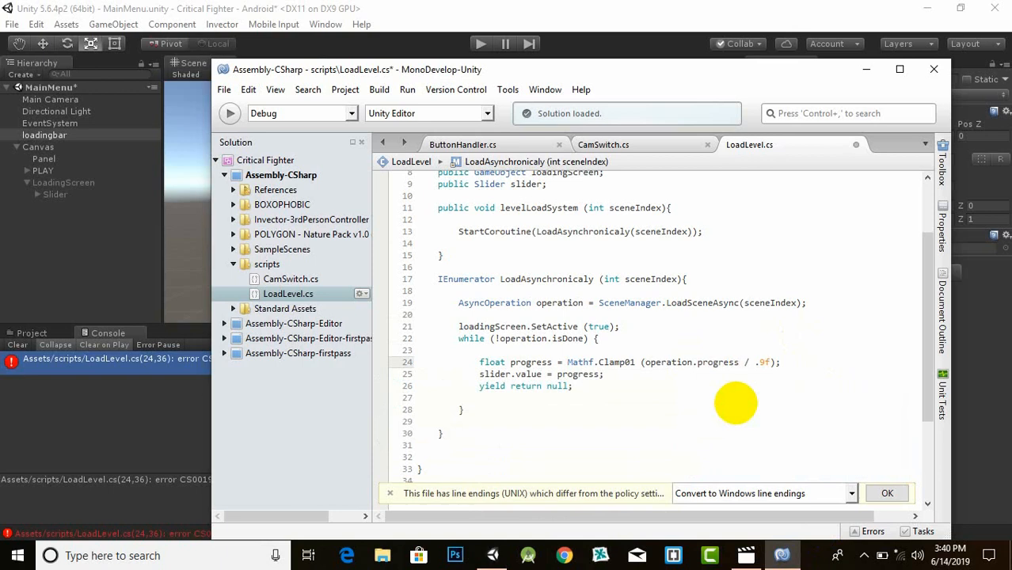
key(Down)
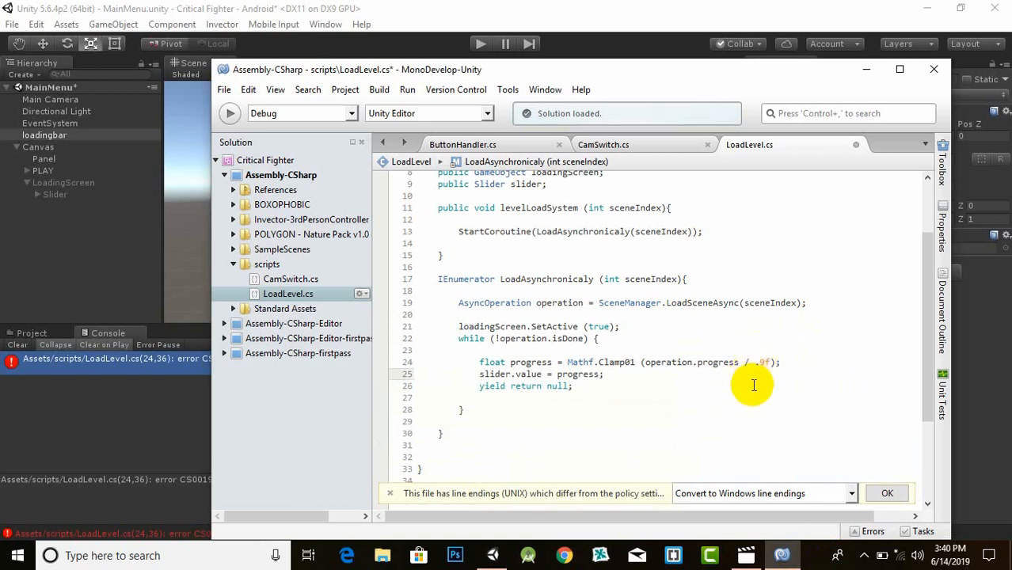
drag(780, 362, 503, 361)
click(485, 396)
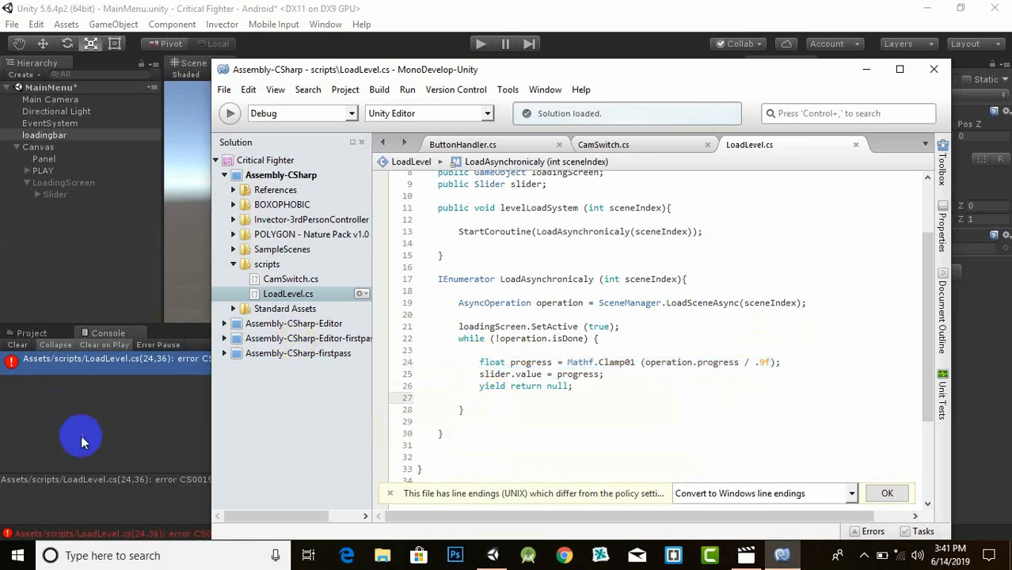
Switch to Unity, run the main menu scene to test that the script compiles, and stop play mode
click(188, 358)
click(473, 51)
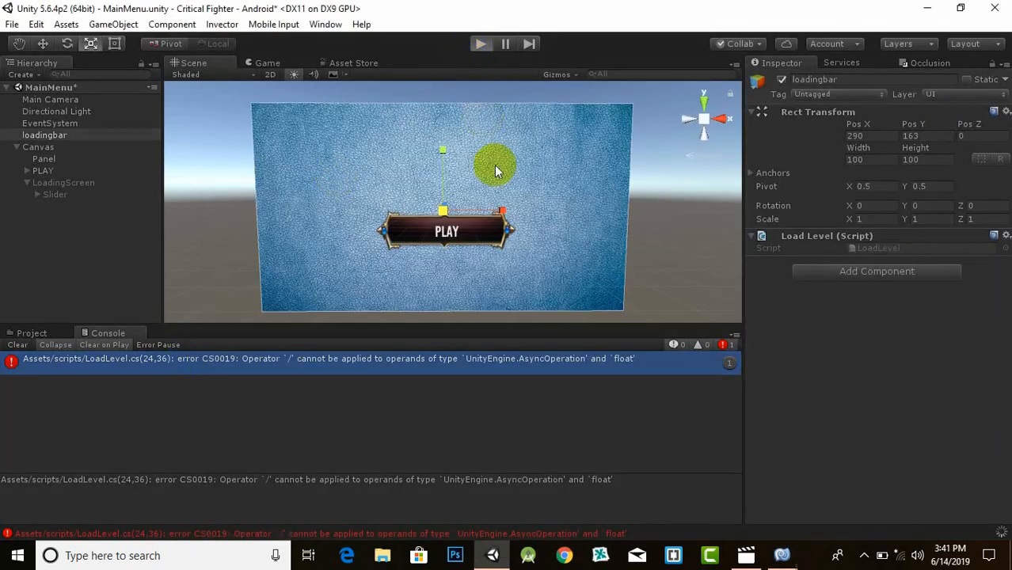
click(481, 52)
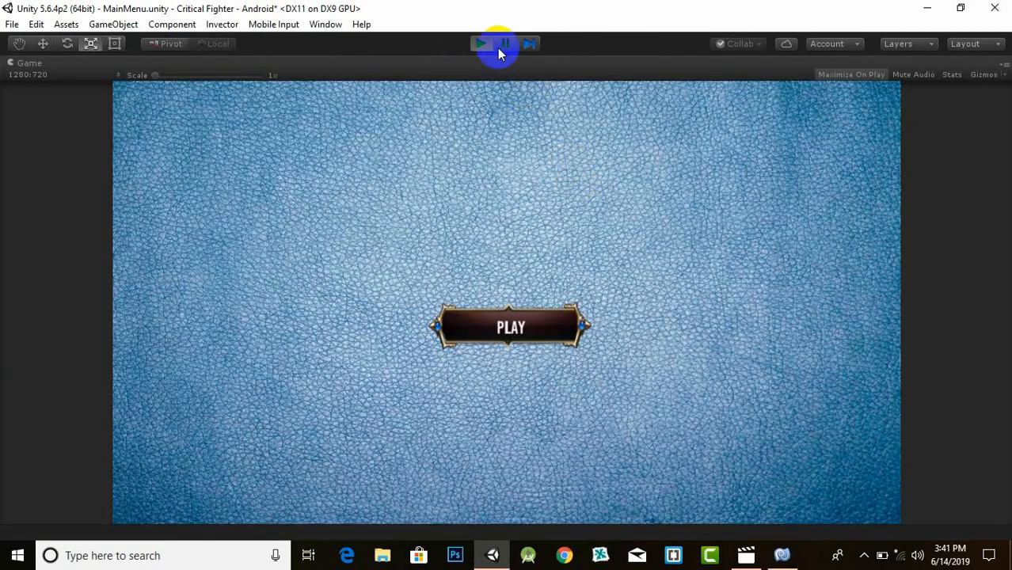
click(483, 45)
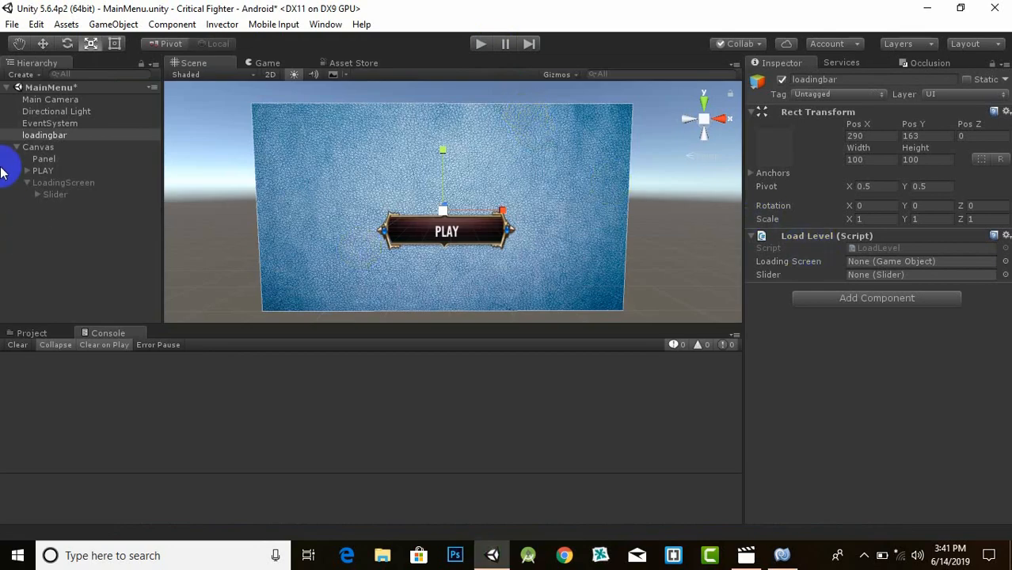
Assign LoadingScreen and its Slider to the matching Load Level script fields on loadingbar and briefly test-run the scene
drag(55, 189, 879, 283)
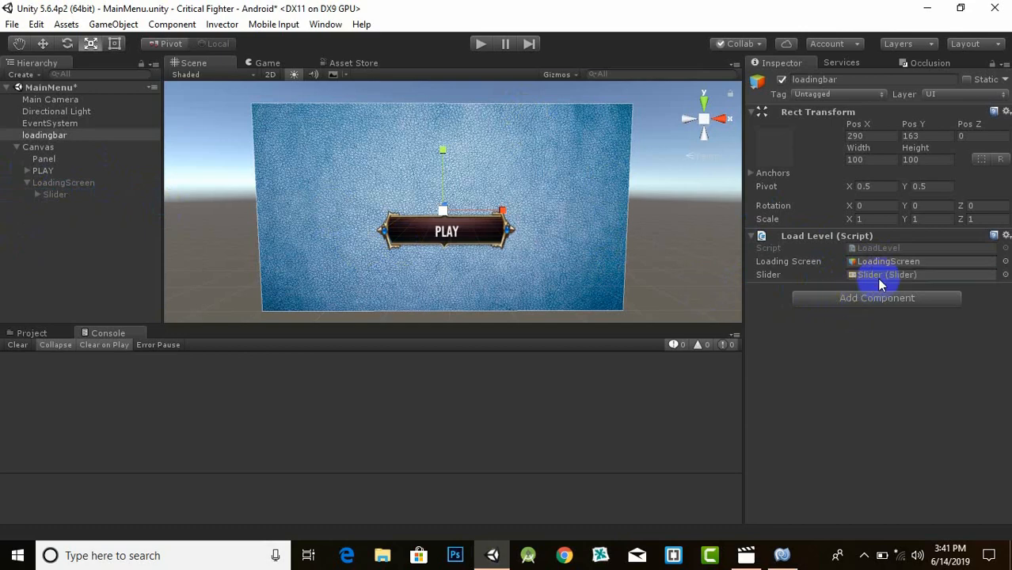
click(477, 48)
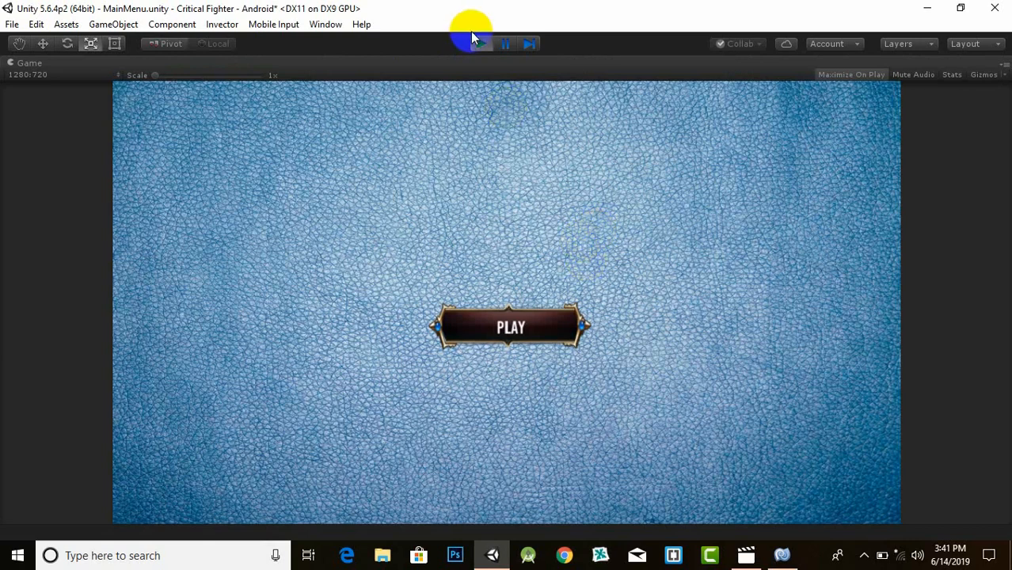
click(477, 42)
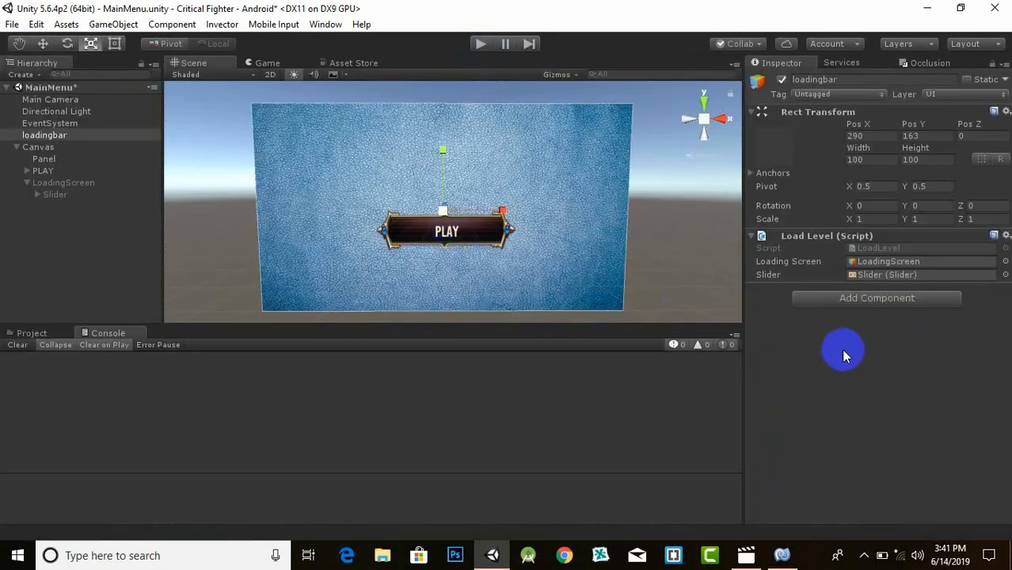
Add an On Click event to the PLAY button that targets loadingbar and calls LoadLevel.levelLoadSystem
click(44, 171)
scroll(960, 366, down, 5)
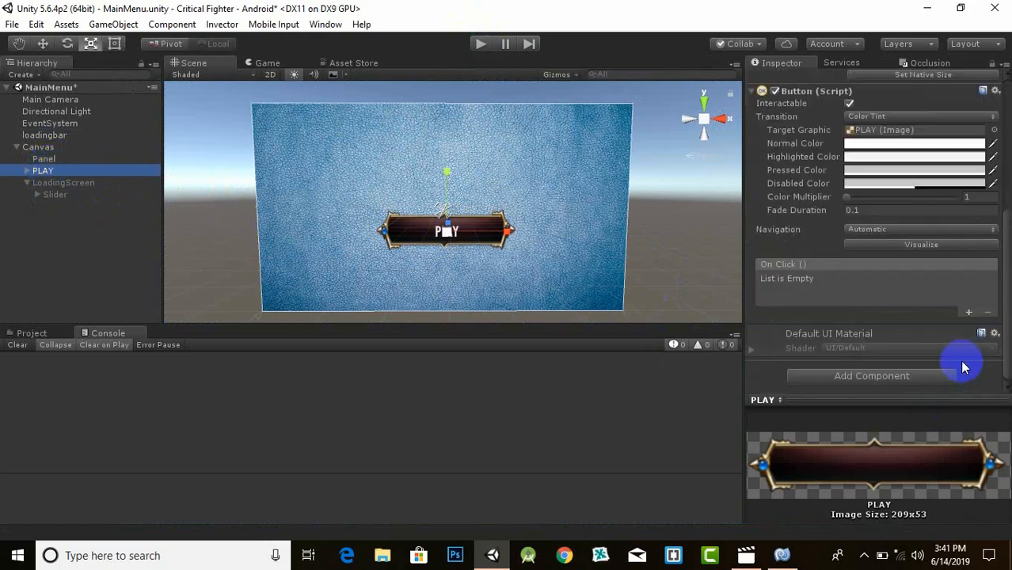
click(968, 312)
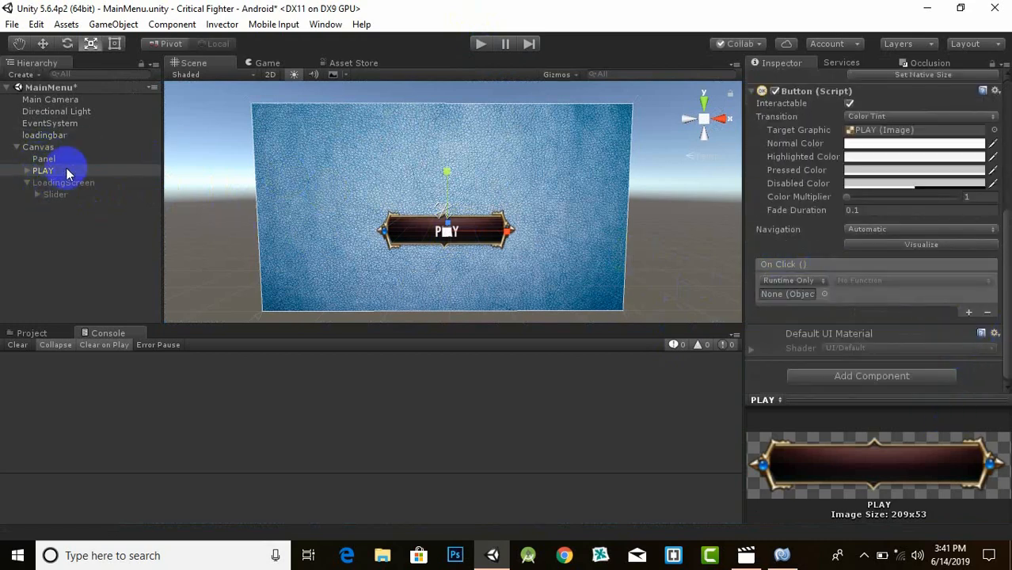
drag(49, 136, 788, 295)
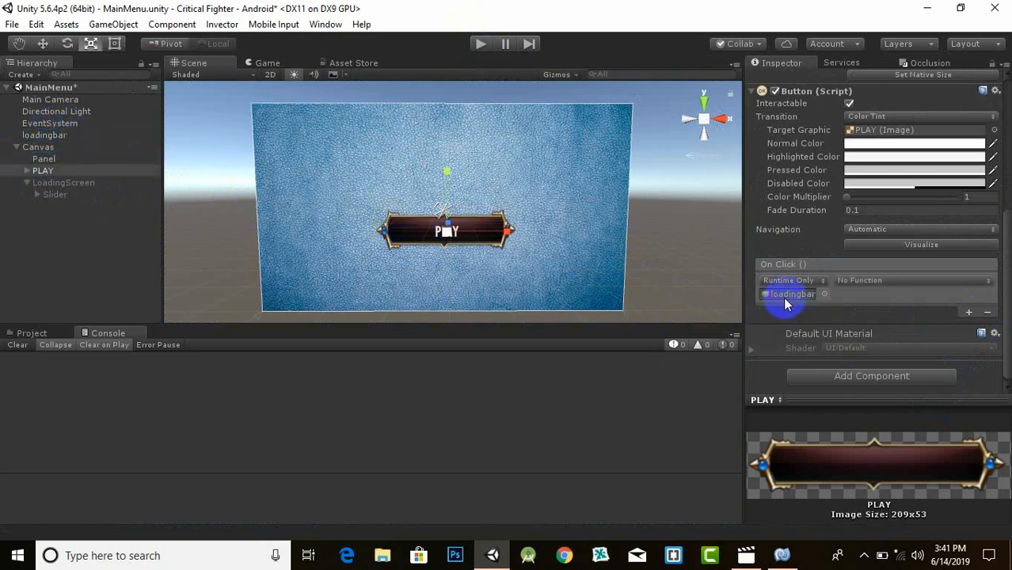
click(894, 281)
mouse_move(876, 350)
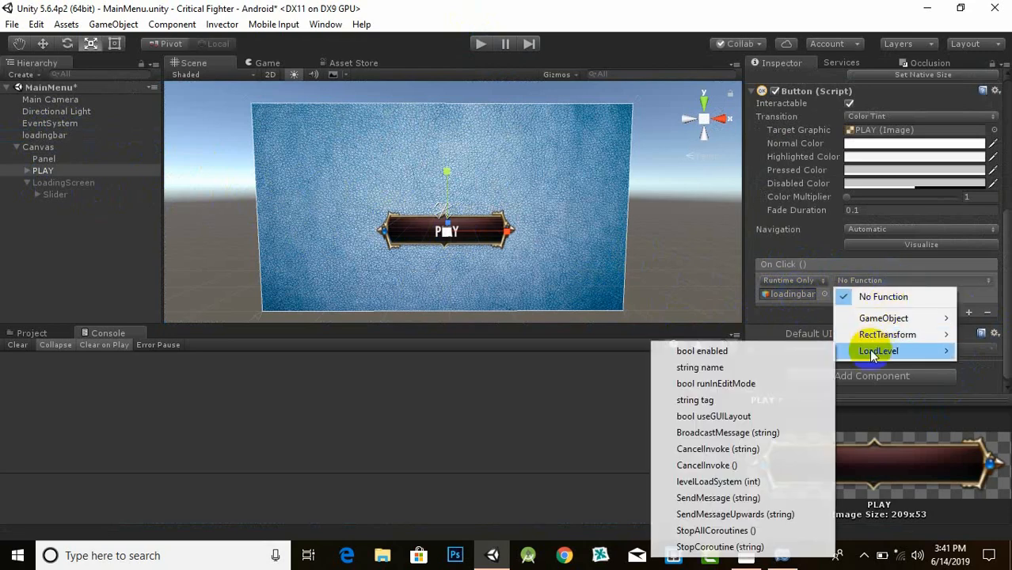
click(732, 483)
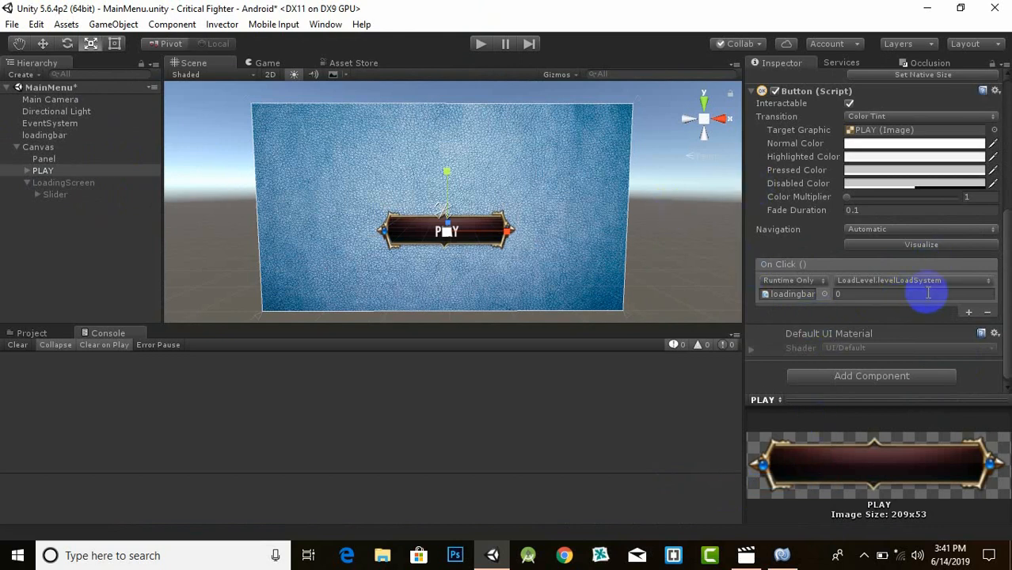
Check Level1's scene index in the Build Settings and set the levelLoadSystem argument to 1
click(872, 295)
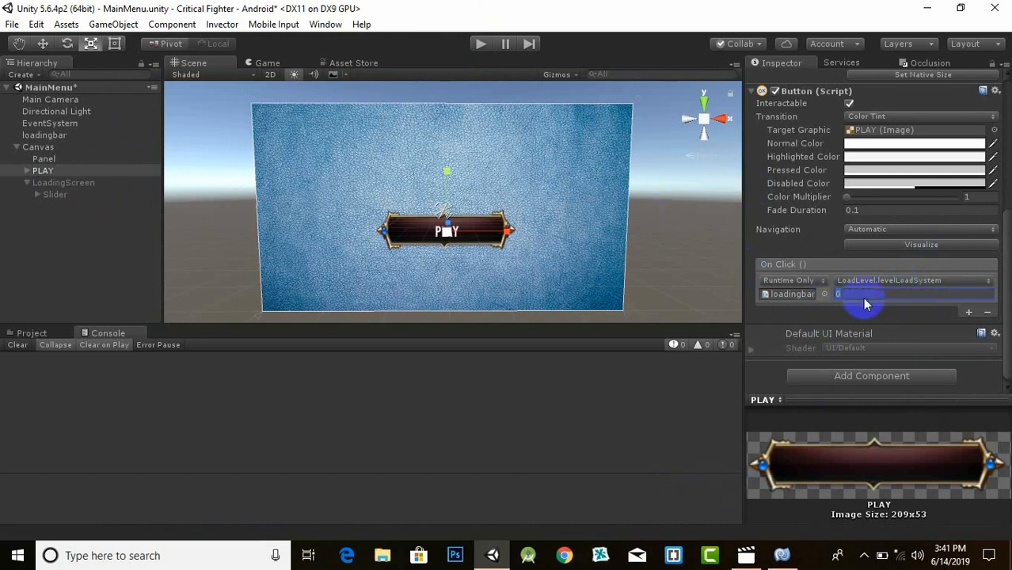
click(844, 294)
click(12, 23)
click(33, 171)
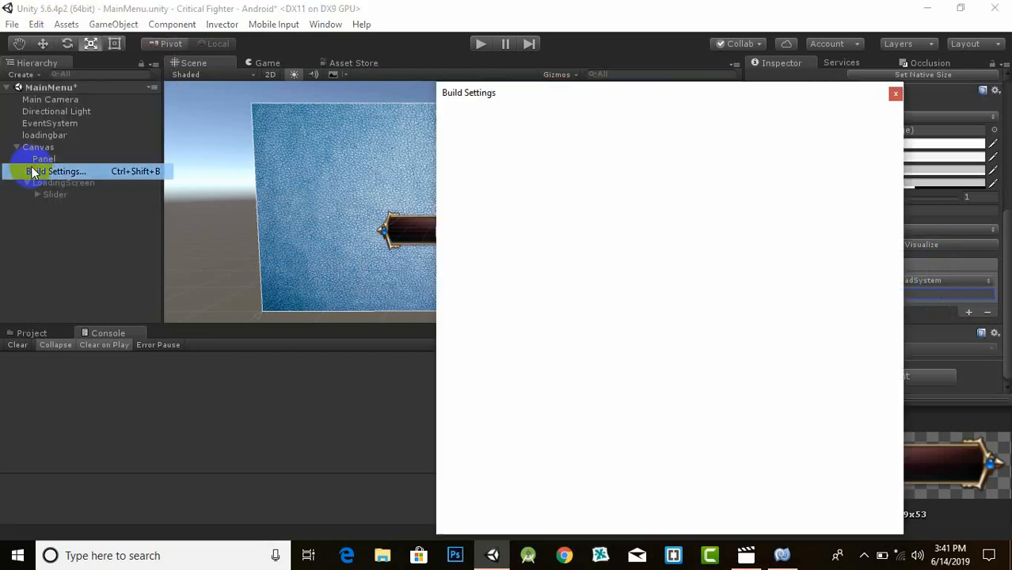
click(502, 145)
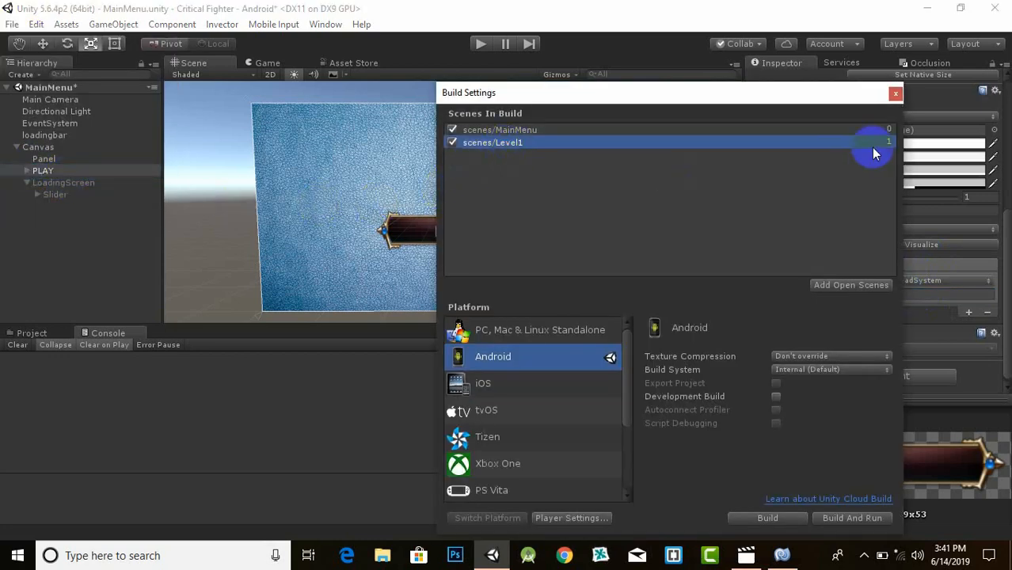
click(894, 93)
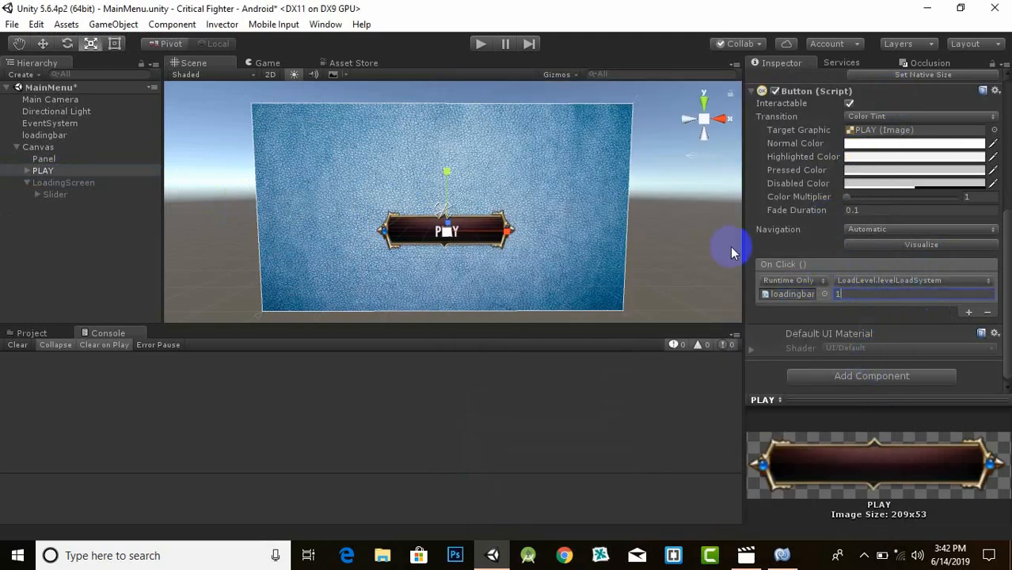
Run the main menu scene, start Level1 through PLAY, make the character jump, and stop play mode
click(481, 43)
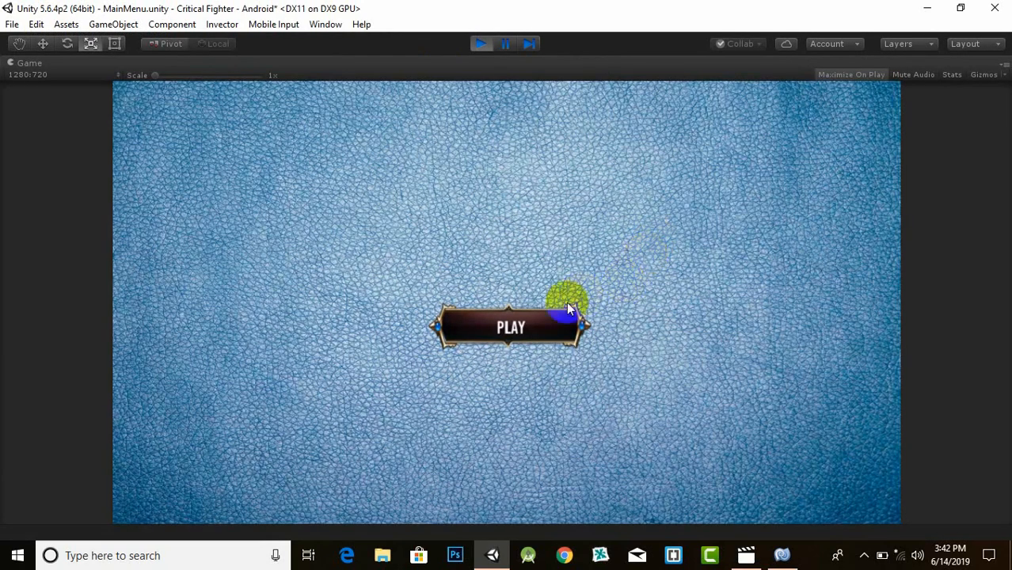
click(540, 331)
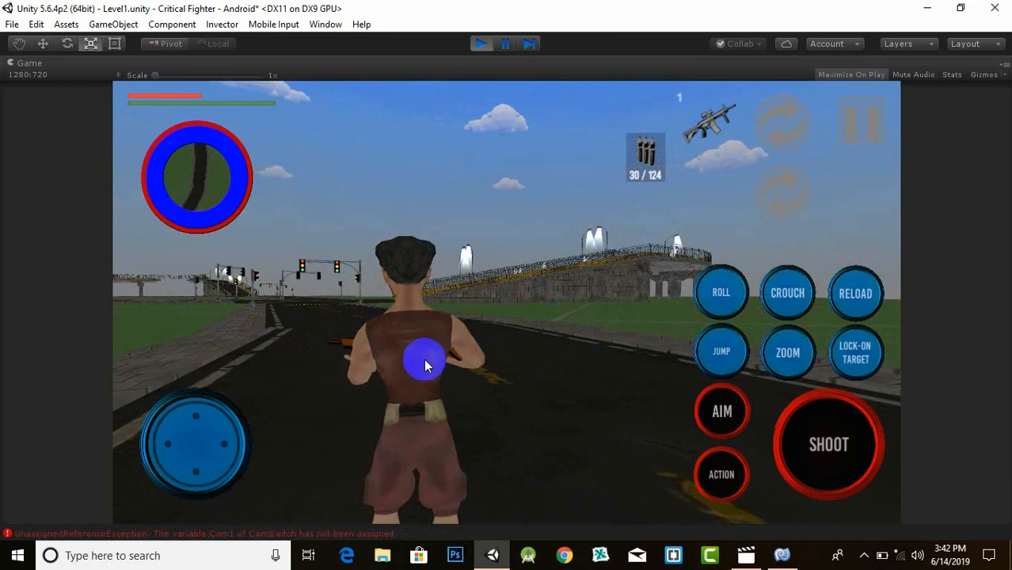
click(723, 353)
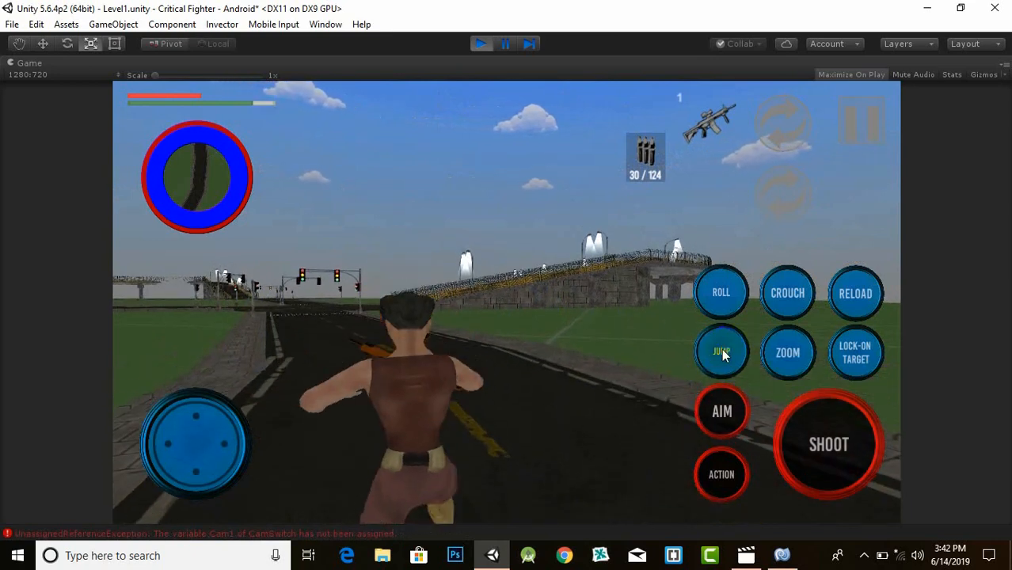
click(481, 45)
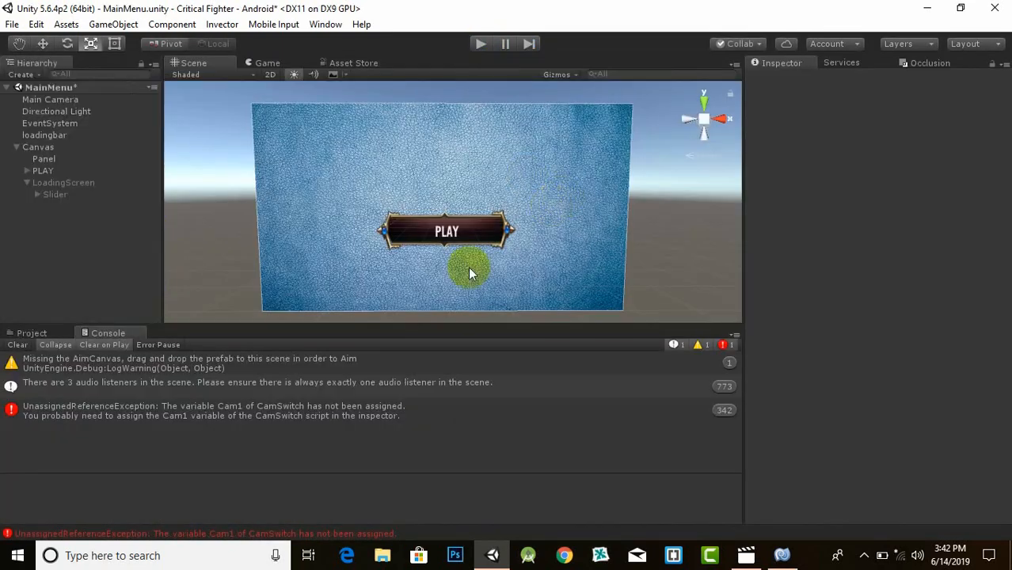
Examine the CamSwitch exception in the console and return to the project's scripts folder
click(86, 413)
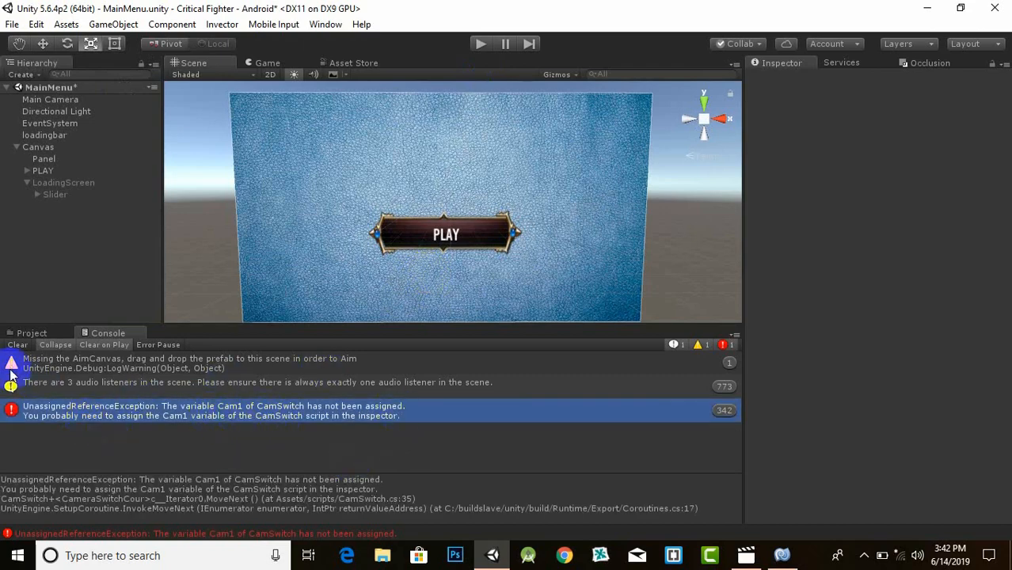
click(24, 334)
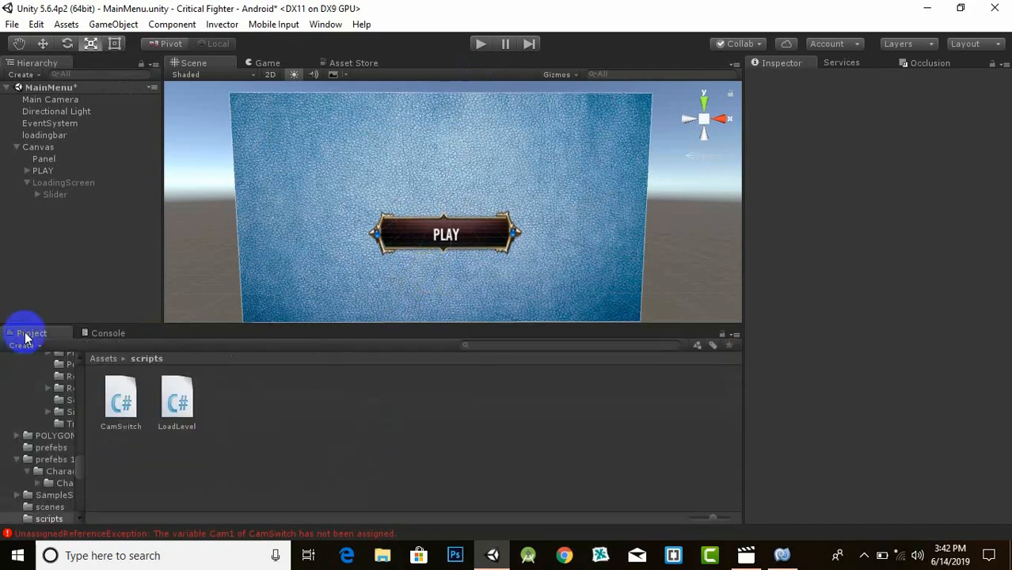
click(95, 333)
click(24, 333)
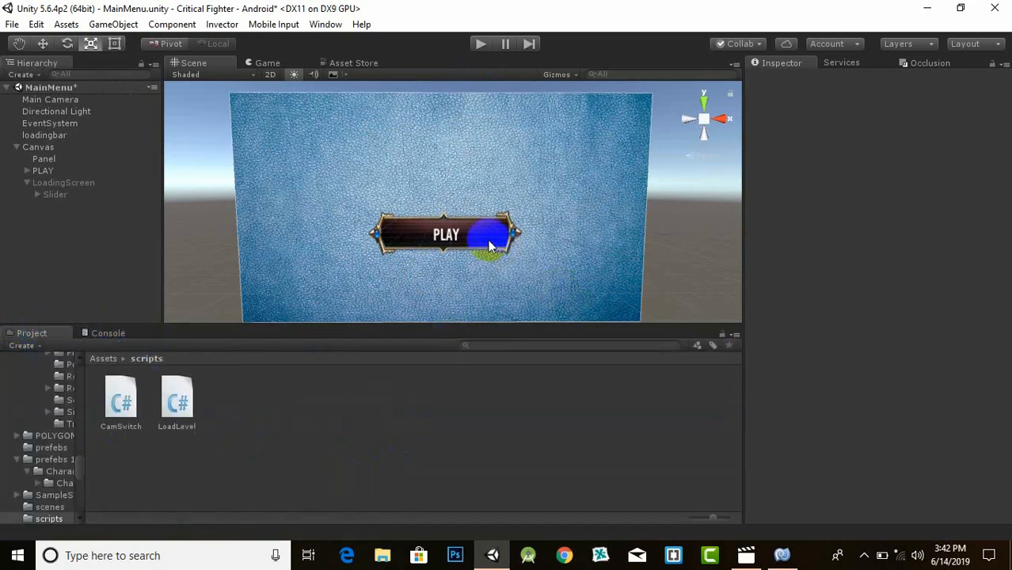
scroll(467, 246, up, 2)
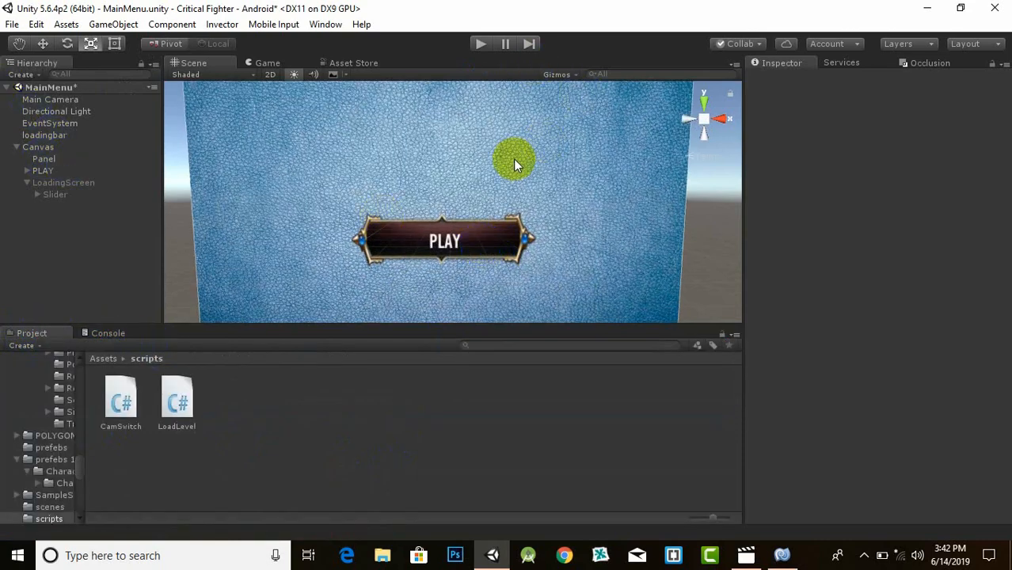
scroll(513, 158, down, 5)
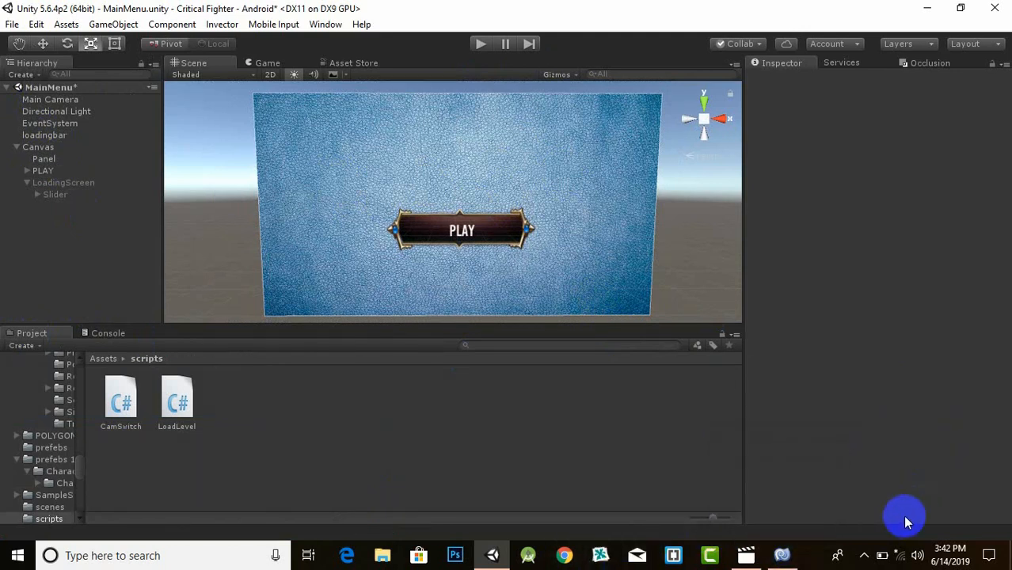
click(864, 554)
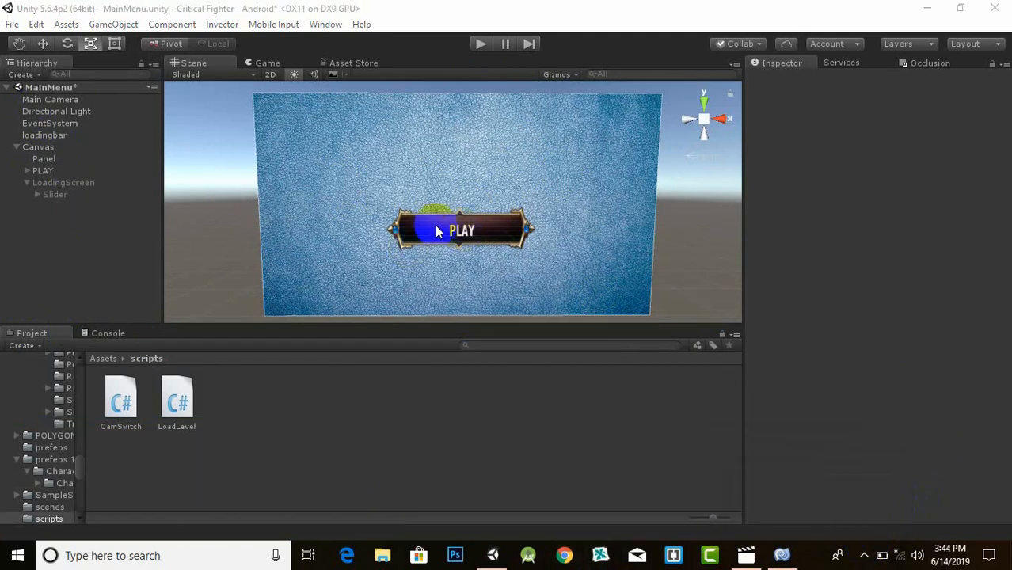
Enable the LoadingScreen object and add a UI Text object as its child
click(77, 187)
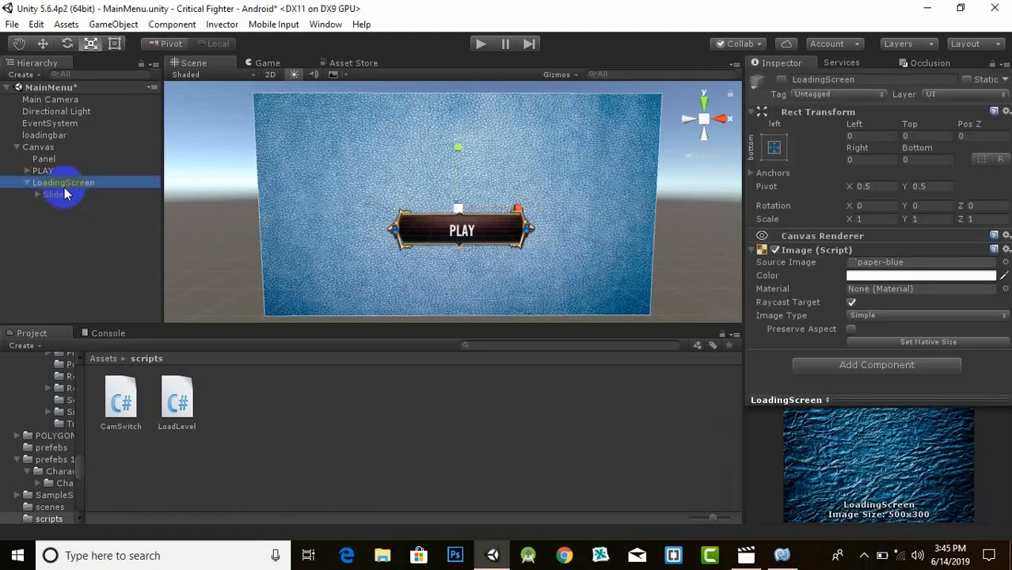
click(782, 79)
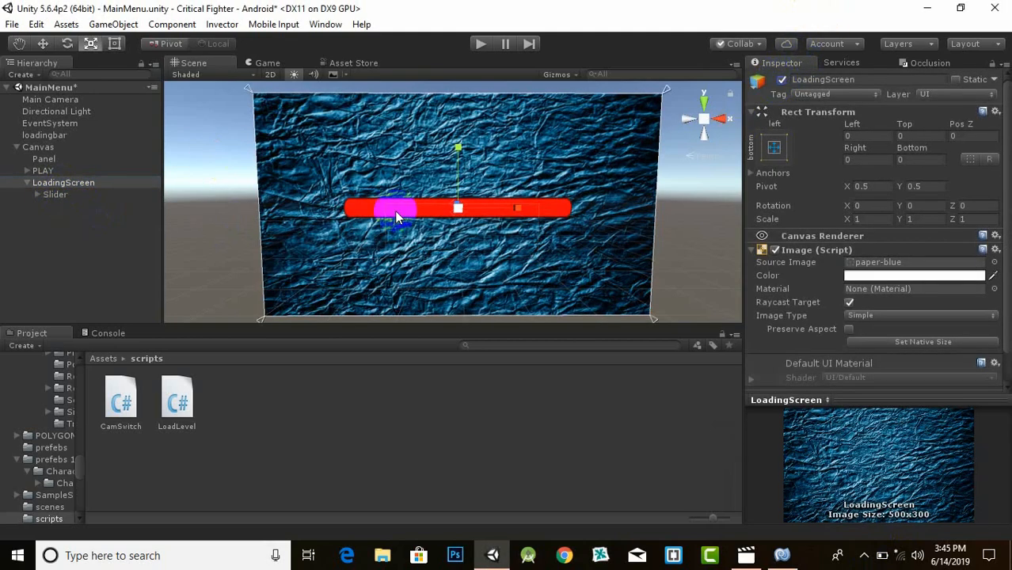
right_click(63, 185)
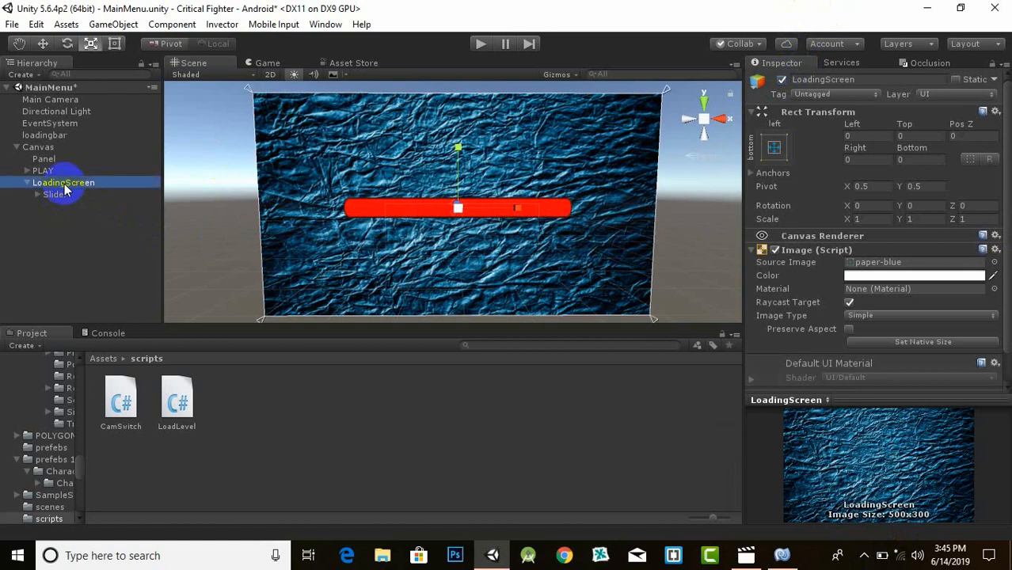
mouse_move(136, 408)
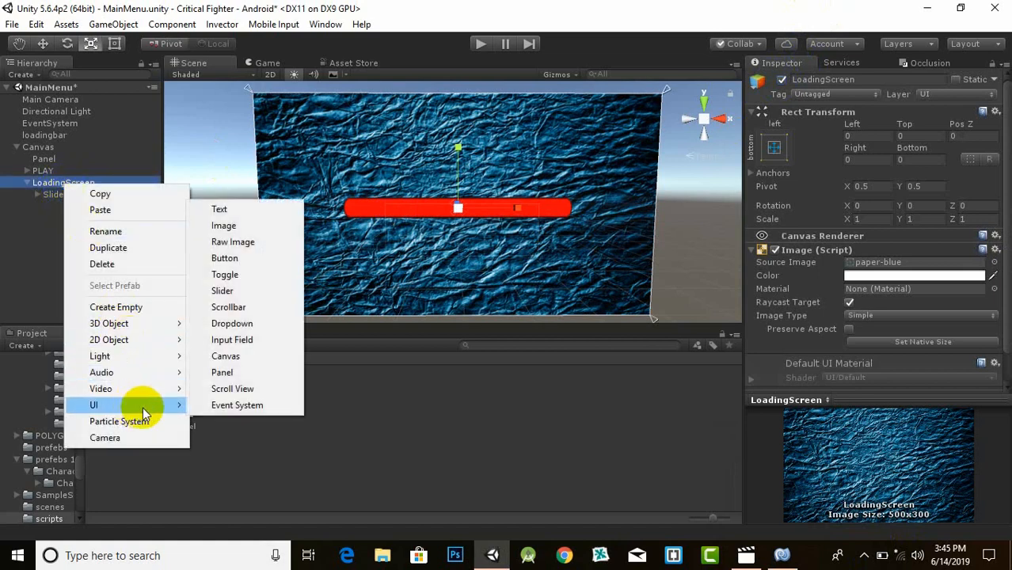
click(219, 209)
scroll(467, 213, up, 3)
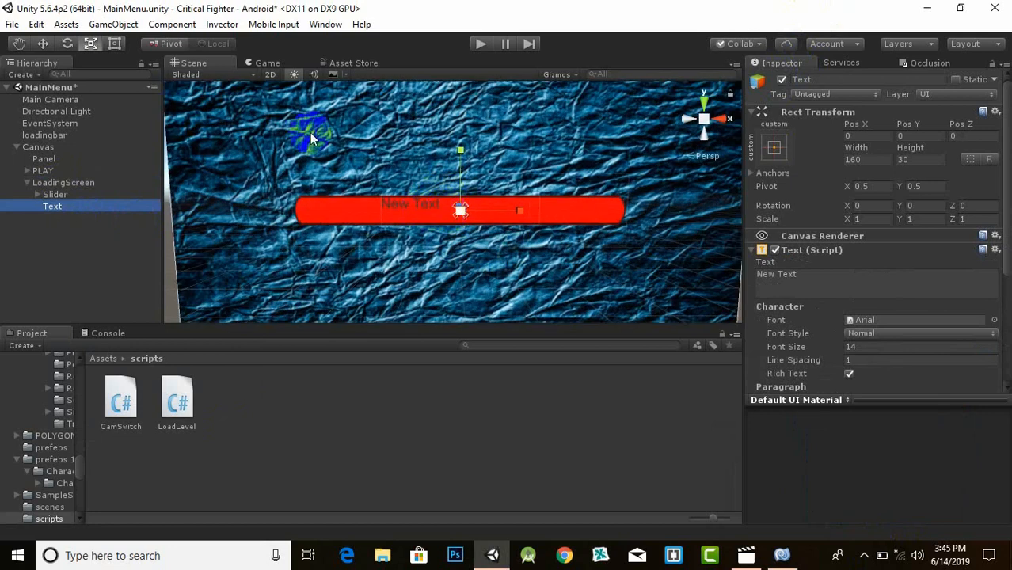
Set the new text's color to white (FFFFFFFF) and its font to consola
scroll(884, 378, down, 3)
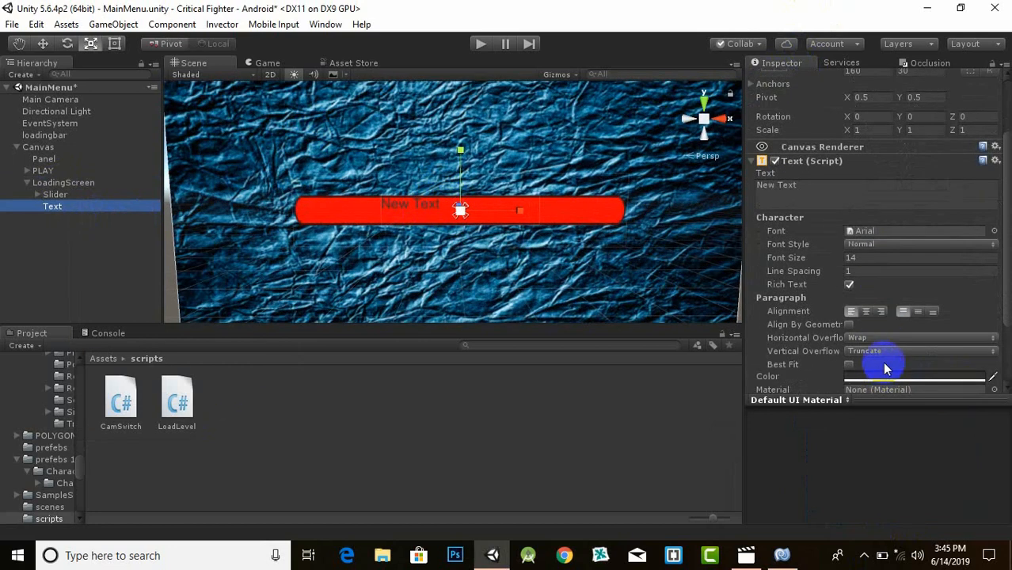
click(891, 376)
drag(826, 250, 759, 193)
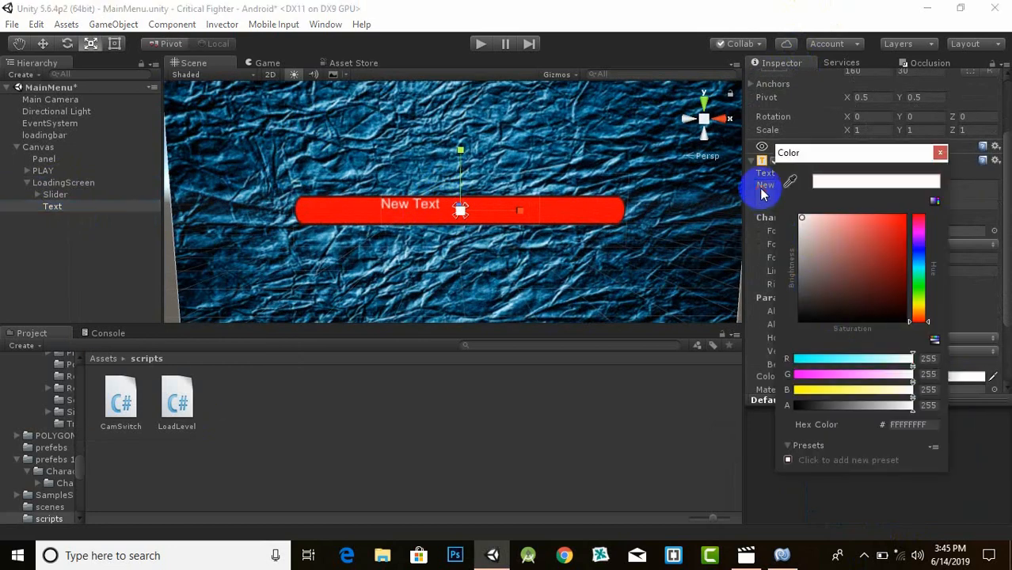
click(939, 153)
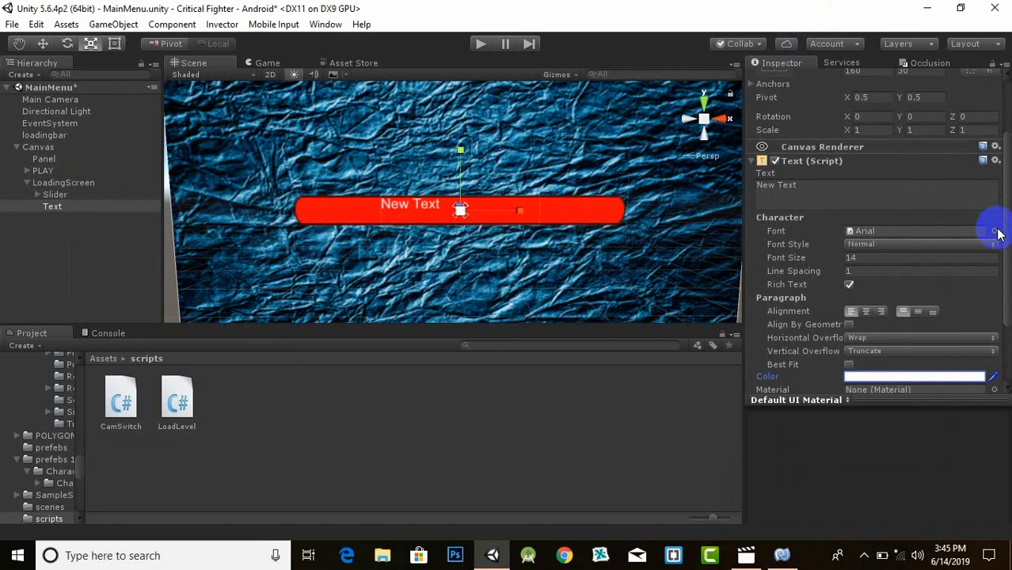
click(994, 231)
double_click(170, 93)
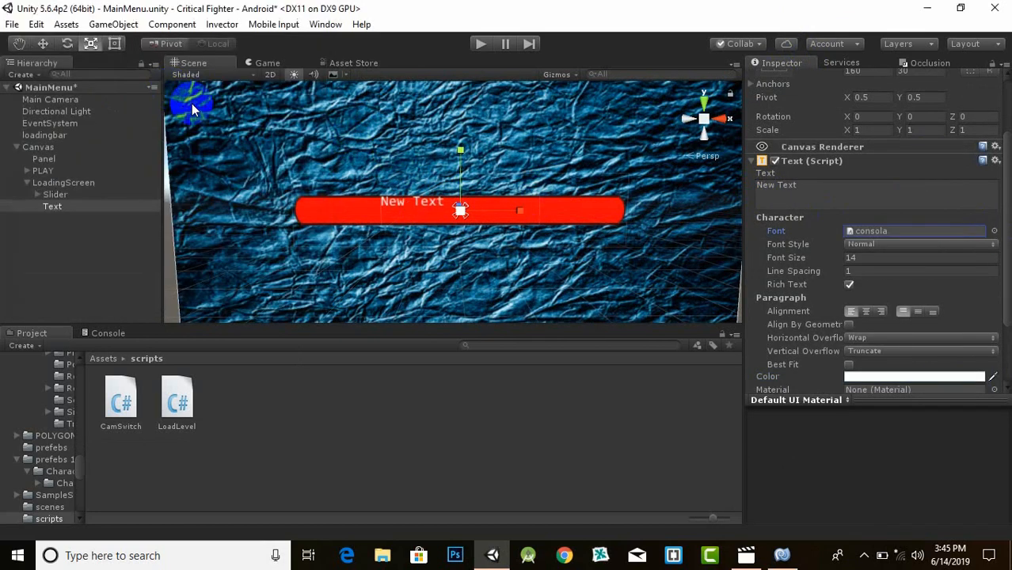
Set the text's font size to 24 and replace its content with 20
click(816, 258)
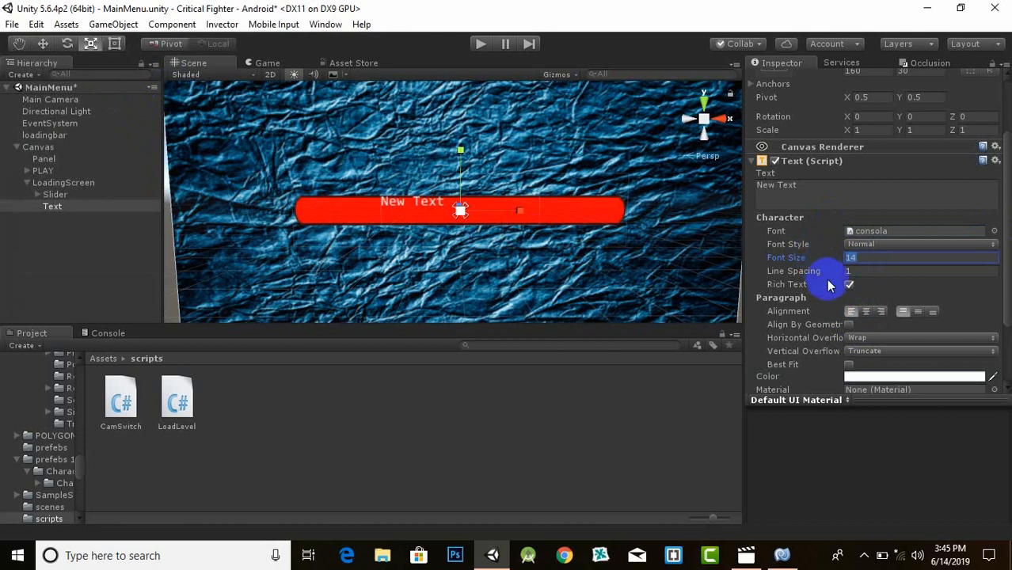
text(24)
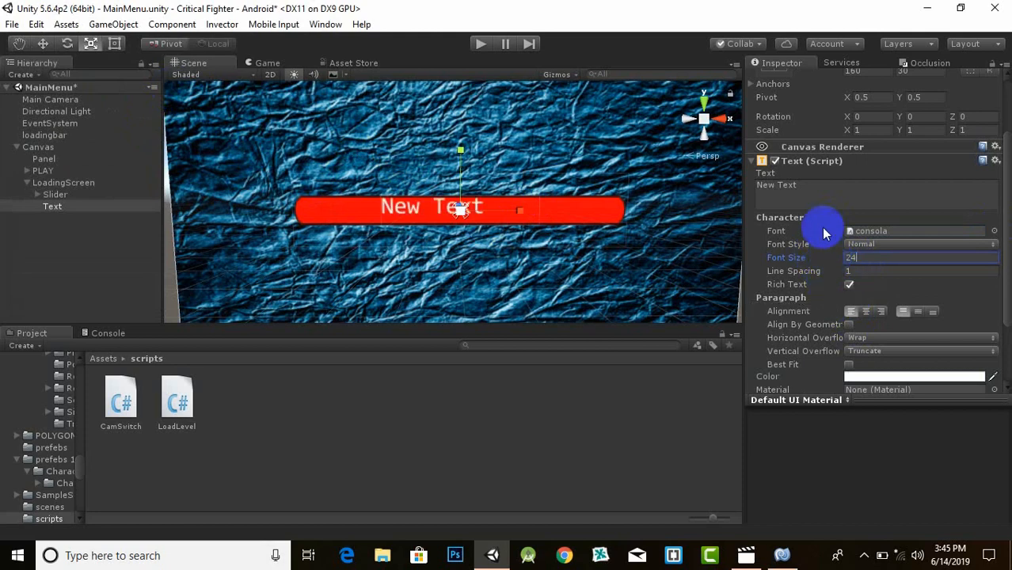
click(765, 186)
text(20)
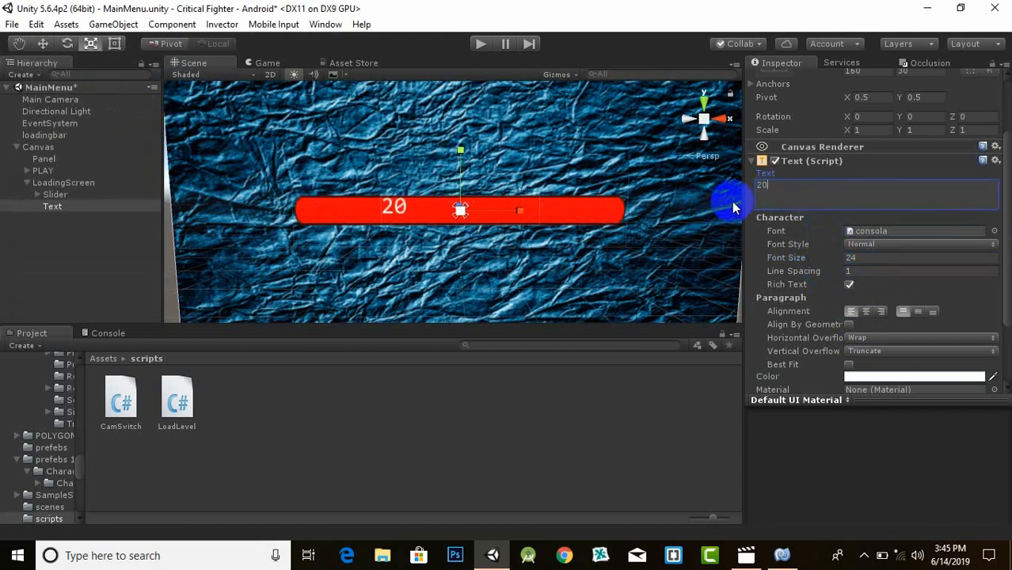
Test the loading slider's fill by setting its value to 0 and back to 1
click(43, 44)
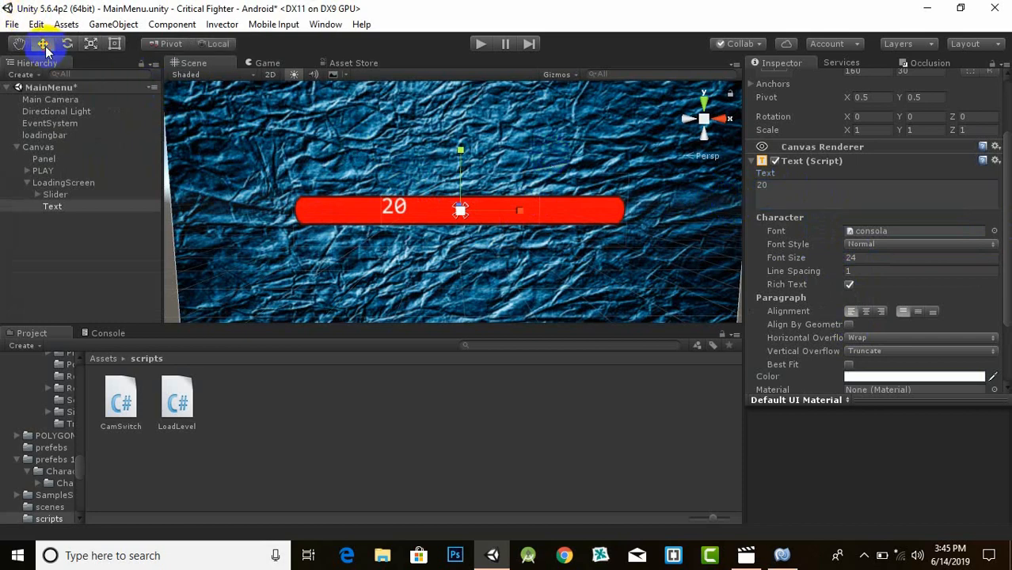
scroll(503, 248, up, 2)
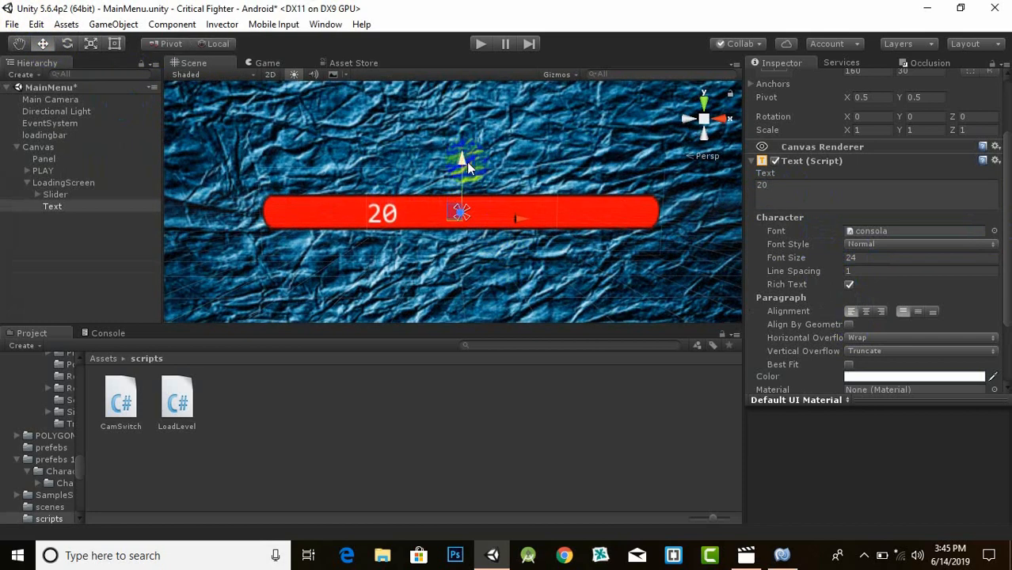
scroll(902, 380, down, 3)
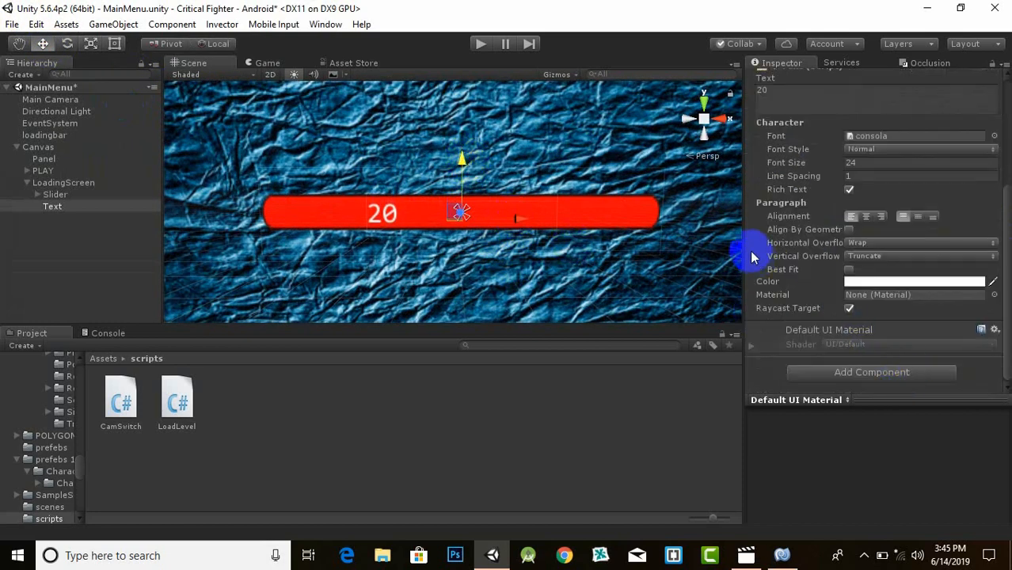
click(56, 195)
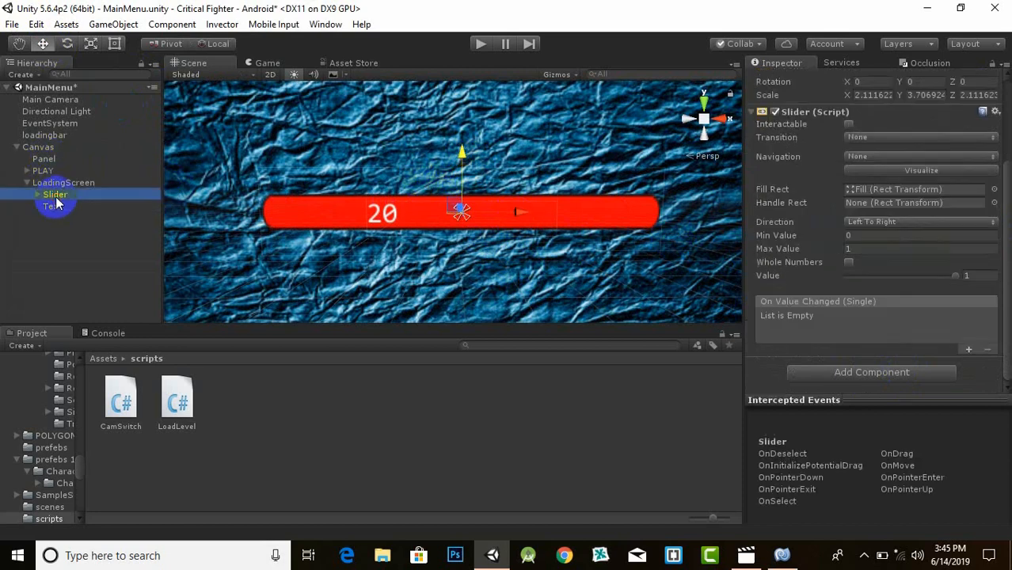
drag(954, 276, 762, 283)
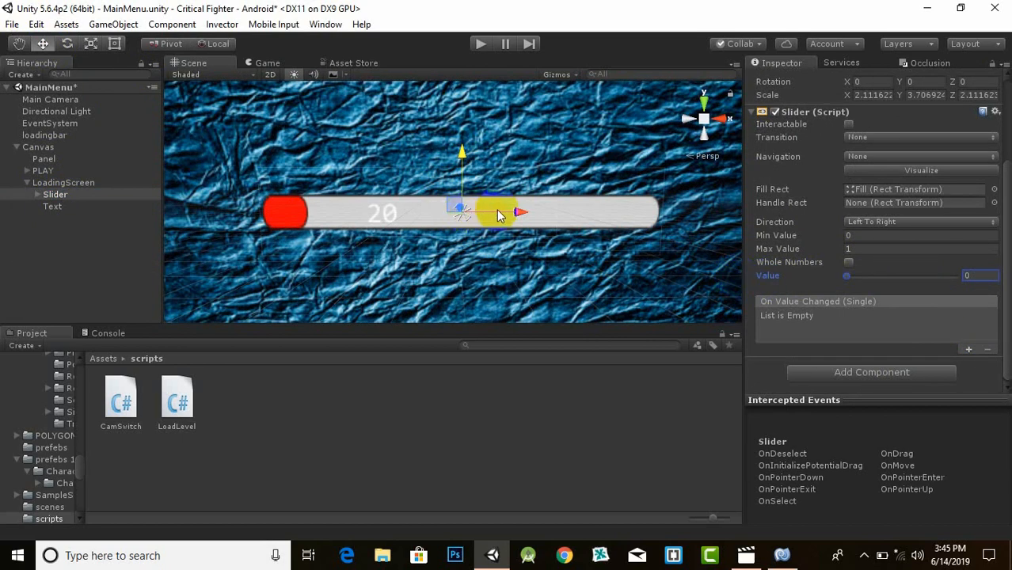
drag(845, 278, 741, 279)
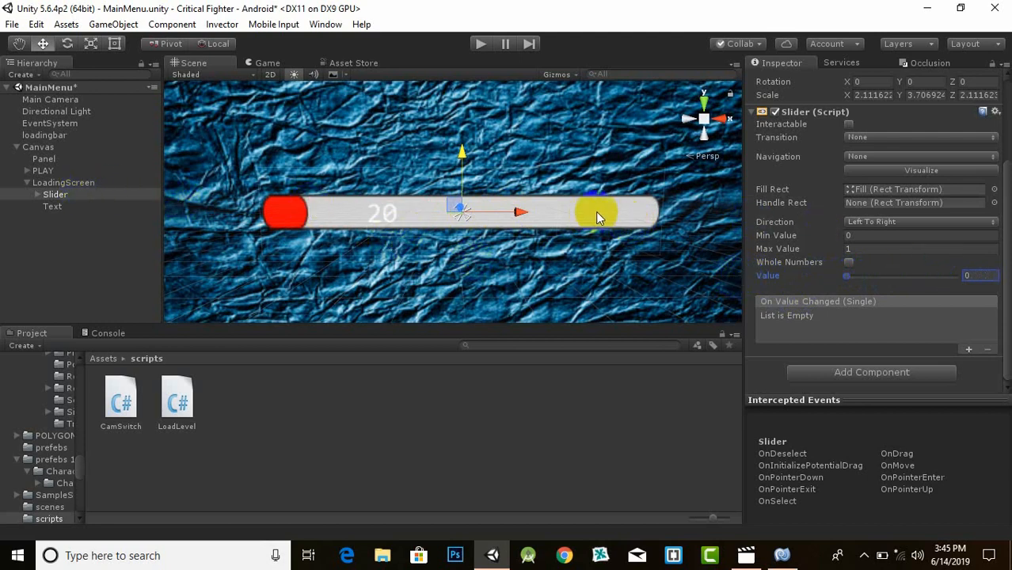
drag(848, 276, 982, 275)
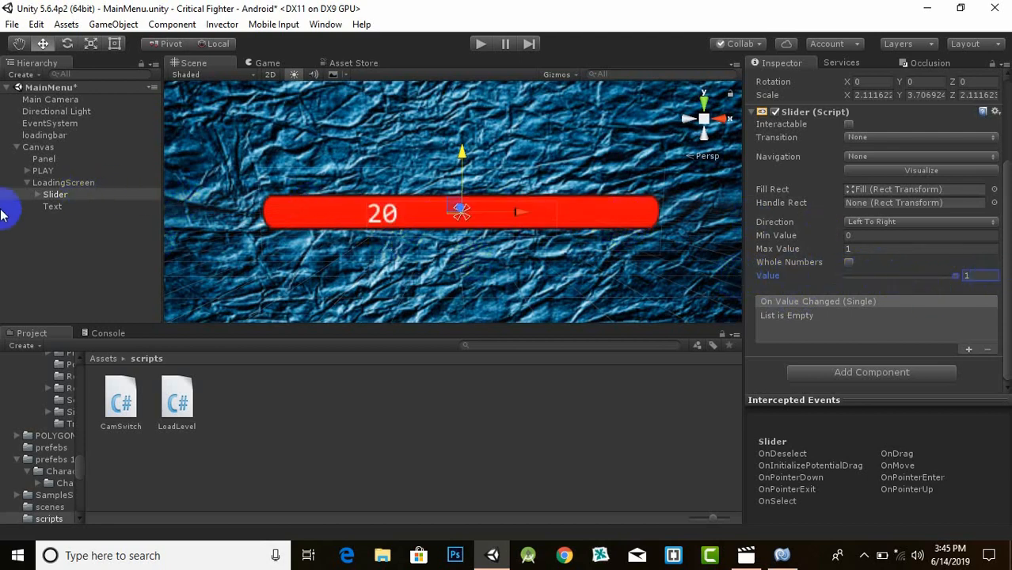
Set the image color of the slider's Background object to green (20CA00FF)
click(37, 194)
click(78, 206)
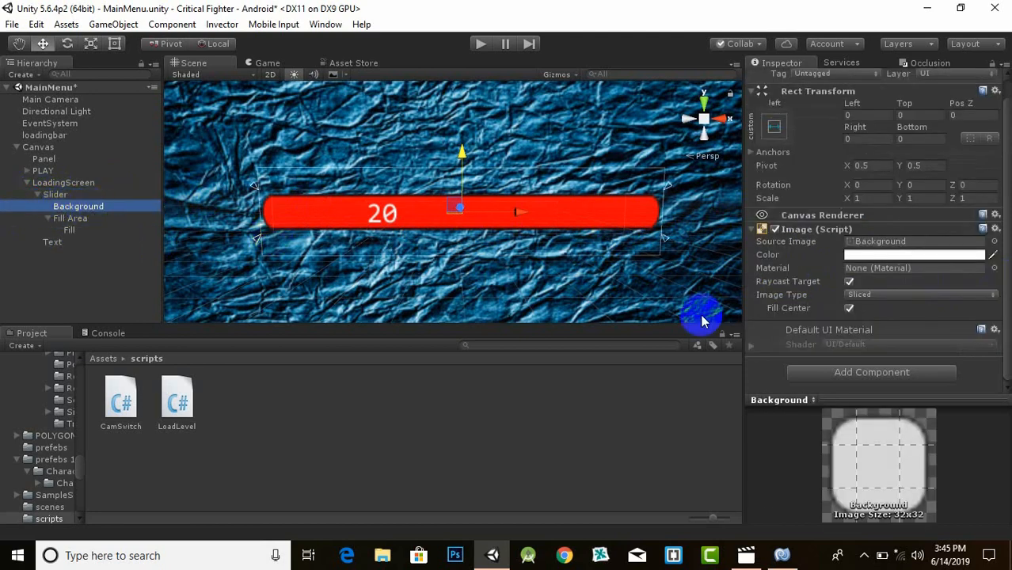
click(929, 255)
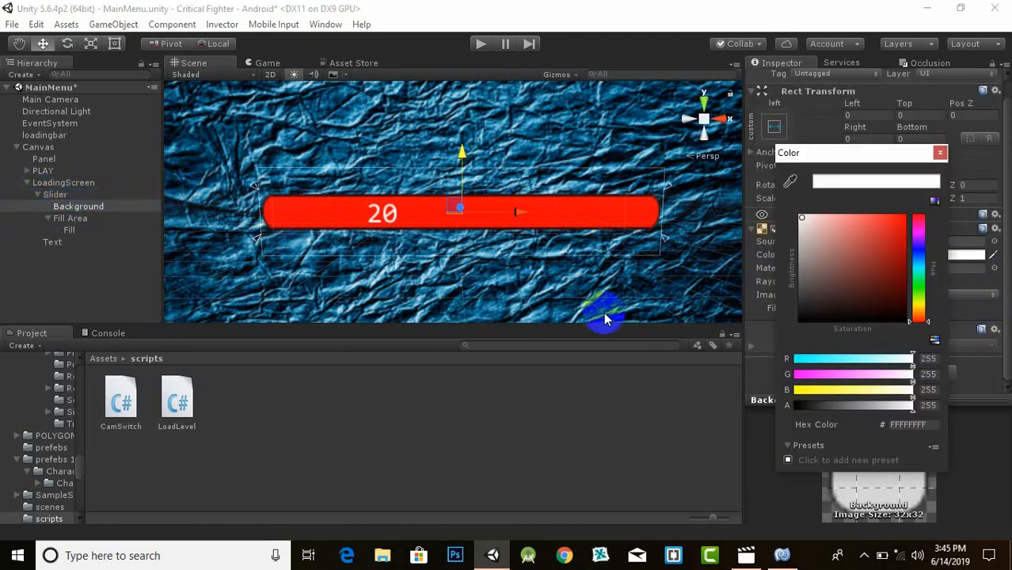
click(919, 289)
drag(884, 269, 954, 203)
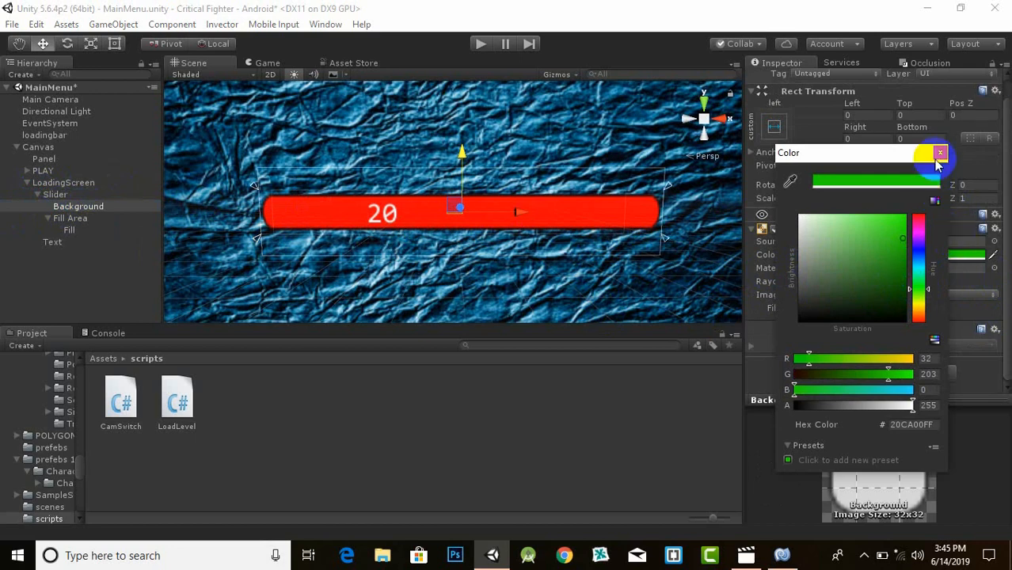
click(940, 152)
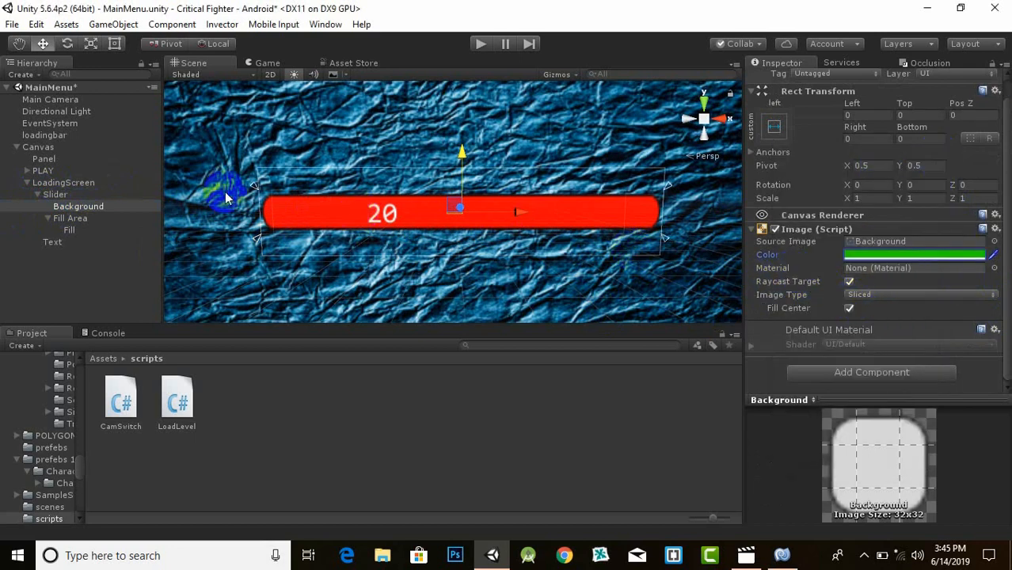
Set the value of the Slider under LoadingScreen to 0
click(73, 194)
scroll(921, 279, down, 3)
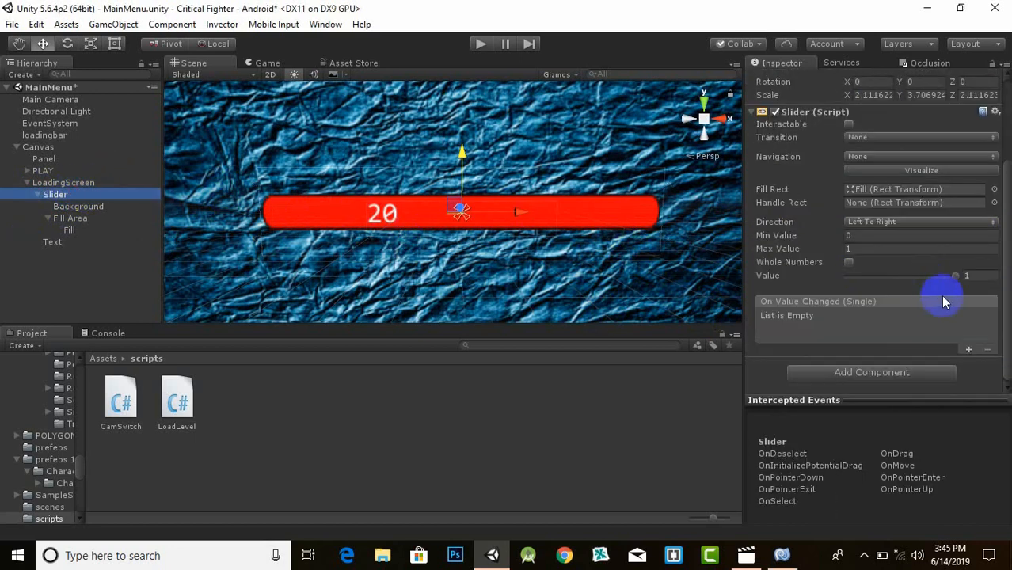
drag(956, 276, 544, 277)
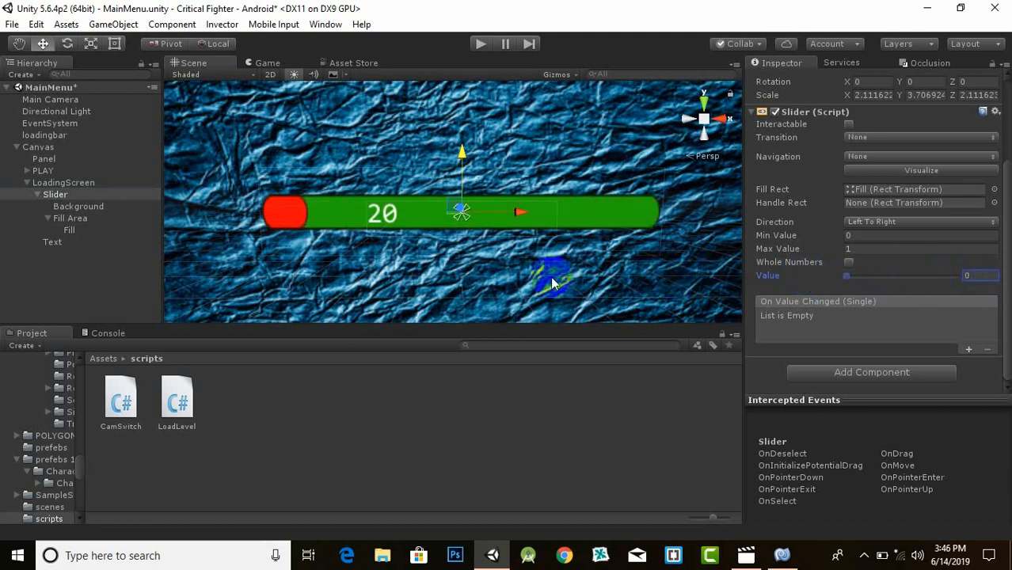
Switch to MonoDevelop and declare a public Text variable named text below the slider variable in LoadLevel.cs
click(781, 555)
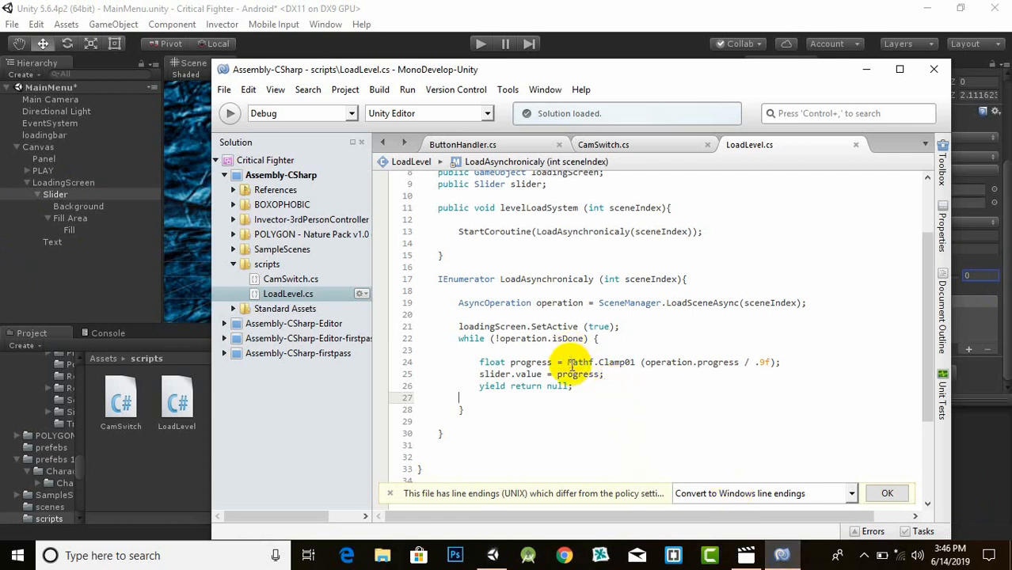
click(635, 375)
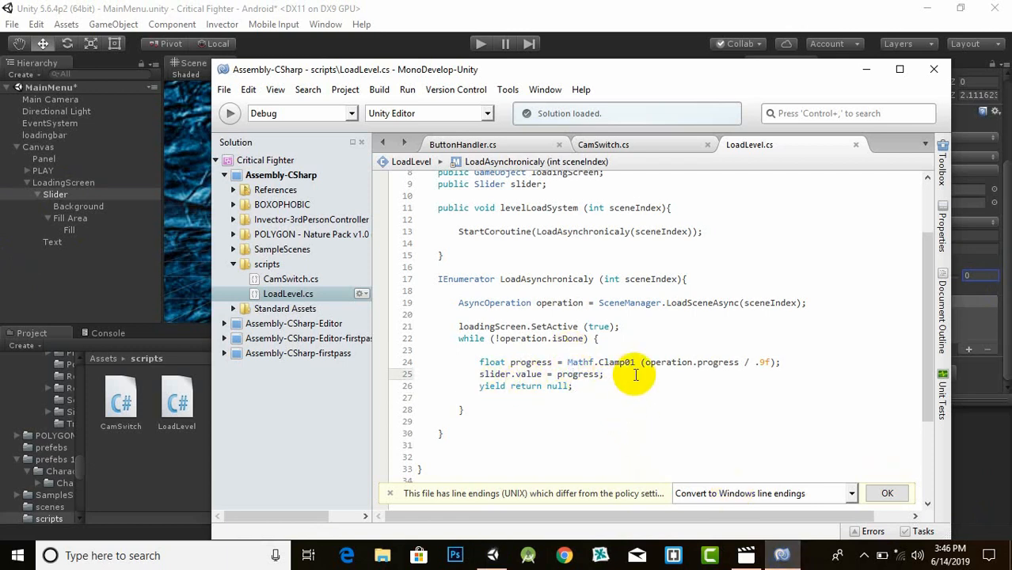
key(Return)
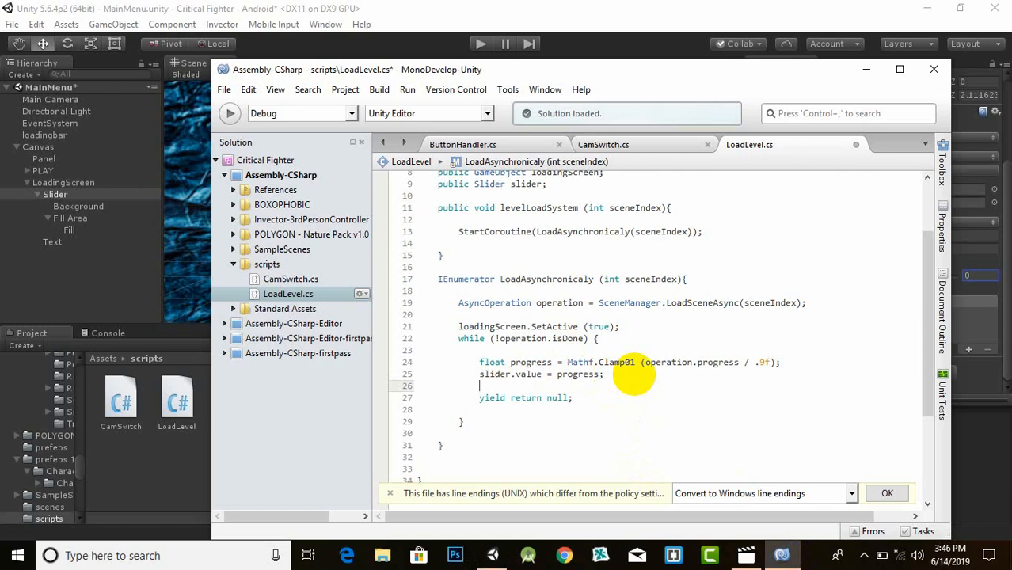
scroll(633, 372, up, 1)
click(546, 228)
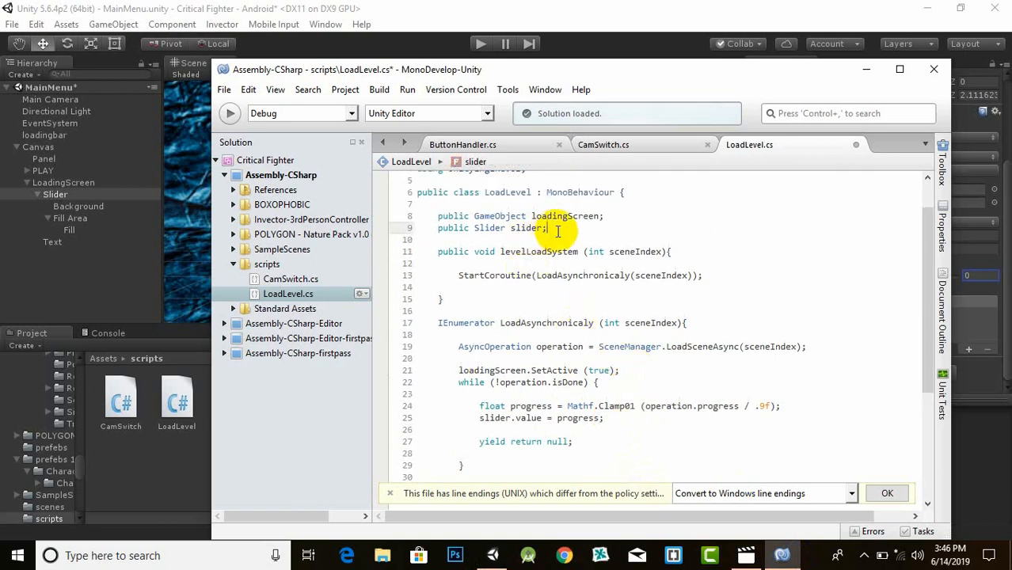
key(Return)
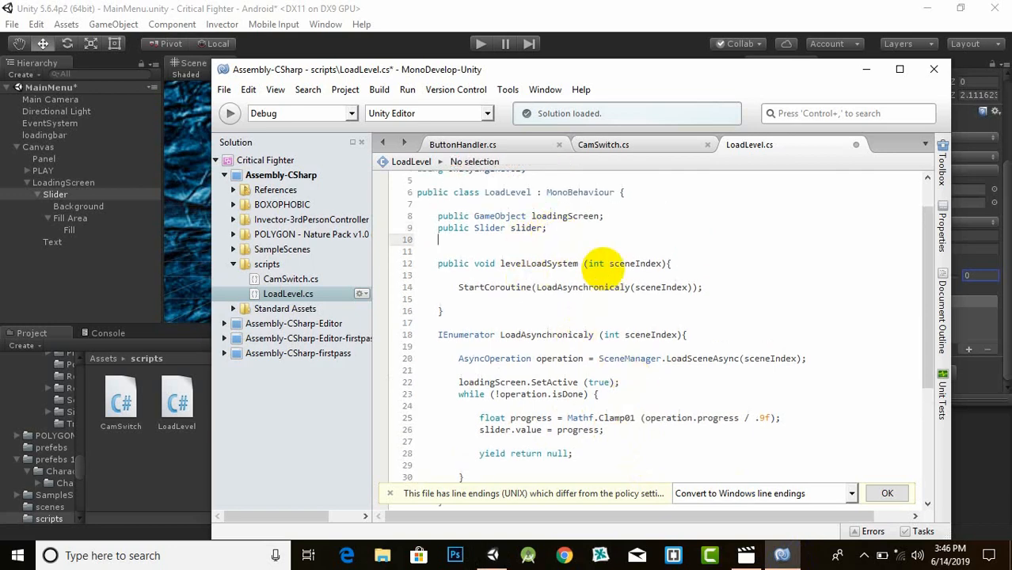
text(publi)
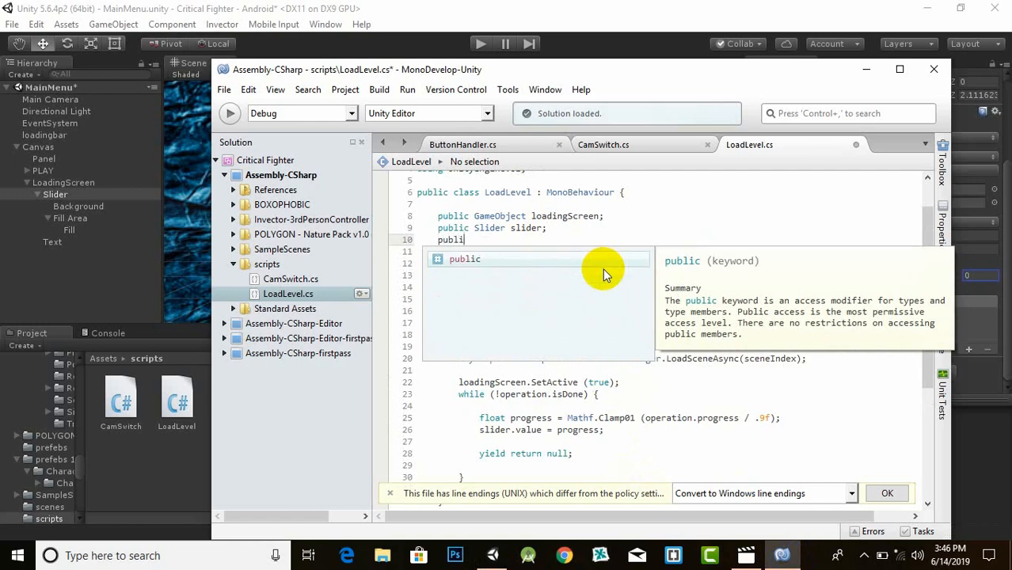
text(c Te)
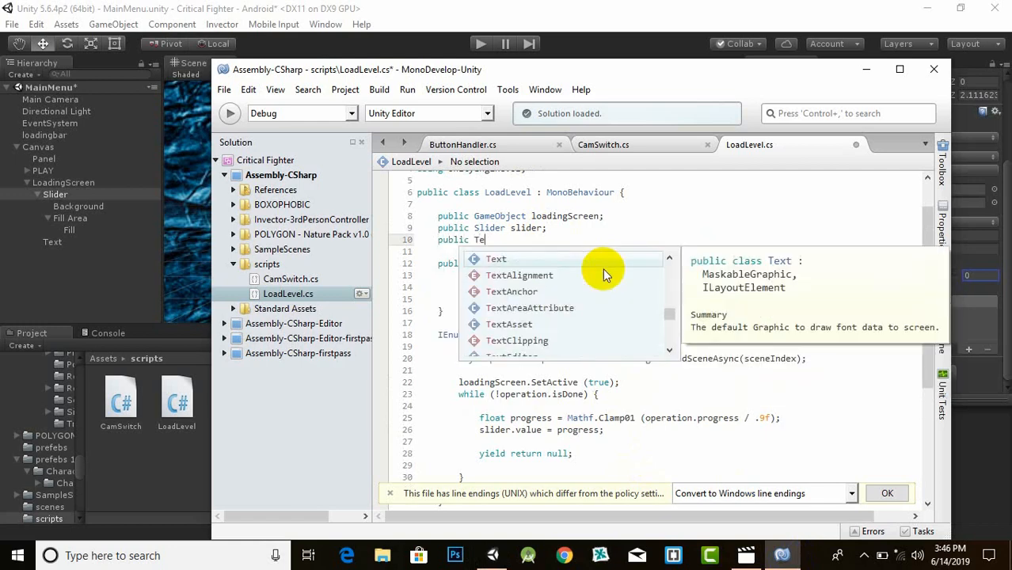
text(xt text)
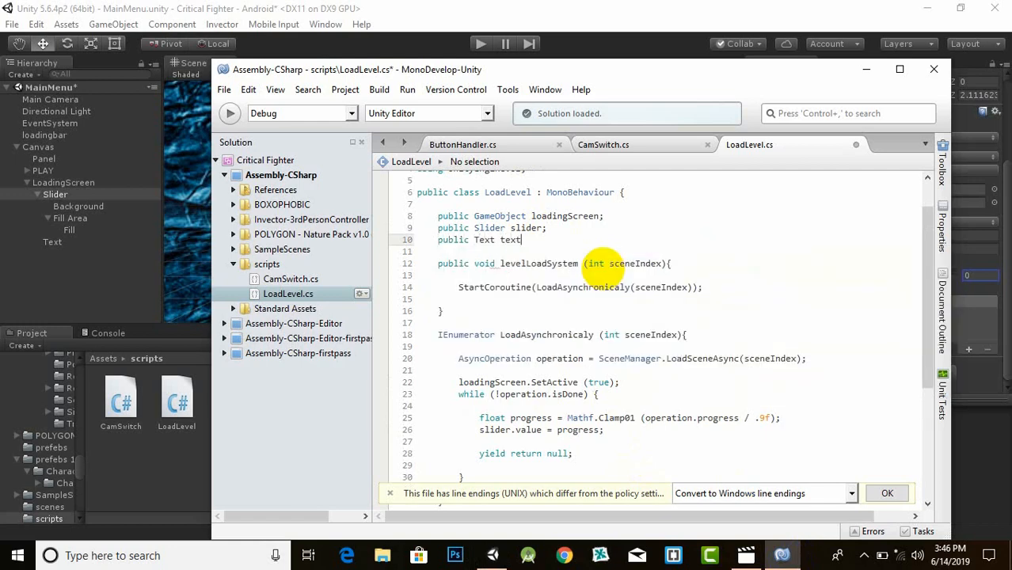
click(606, 266)
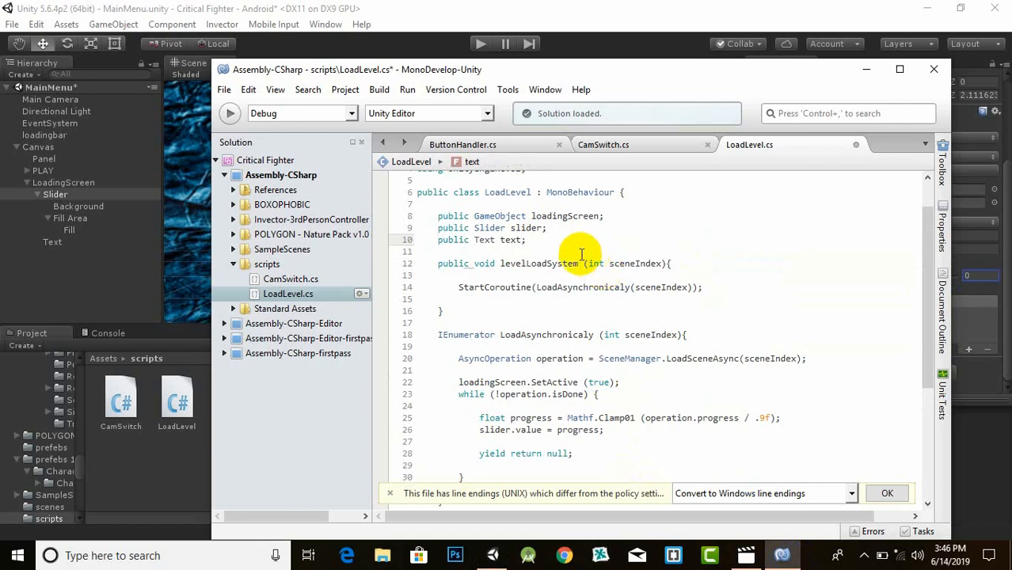
Rename the new Text variable in the LoadLevel class to progressText
scroll(589, 262, down, 4)
scroll(566, 293, up, 5)
key(Left)
key(Left)
key(Left)
key(Left)
key(Left)
text(progres)
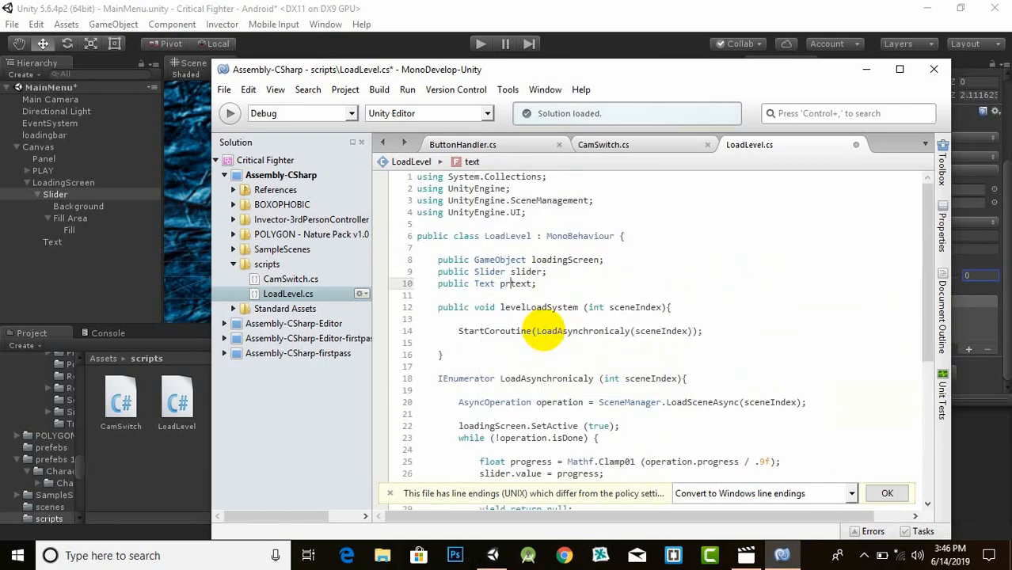
text(s)
key(Delete)
text(T)
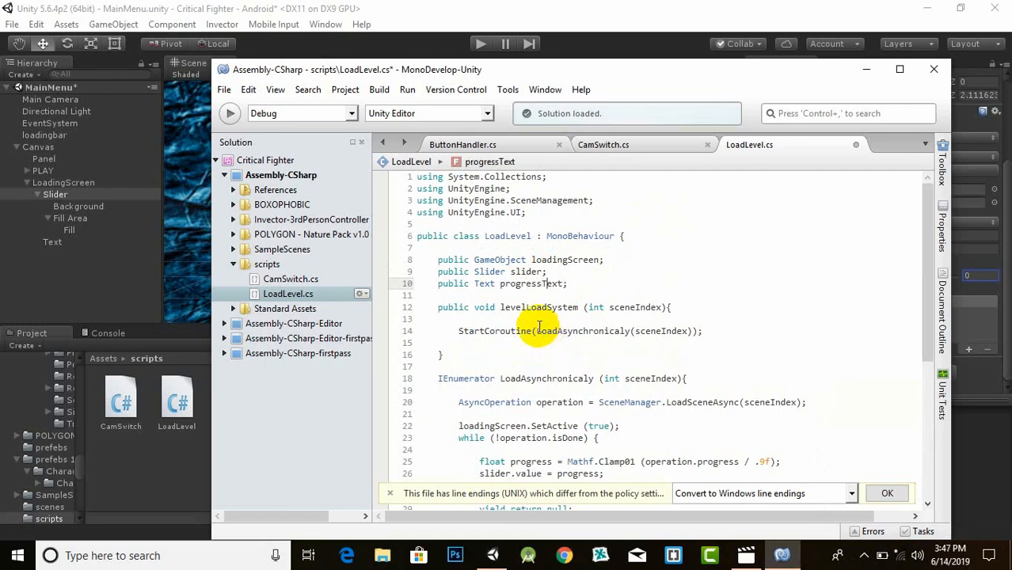
Replace the unfinished "text." reference below the slider.value assignment in the while loop with progressText
scroll(564, 323, down, 5)
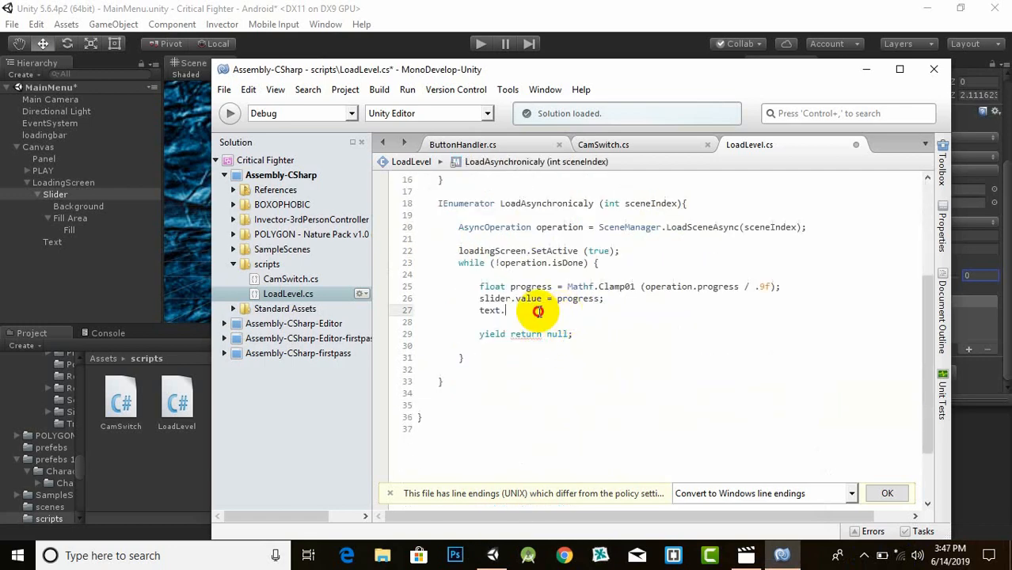
drag(506, 310, 478, 311)
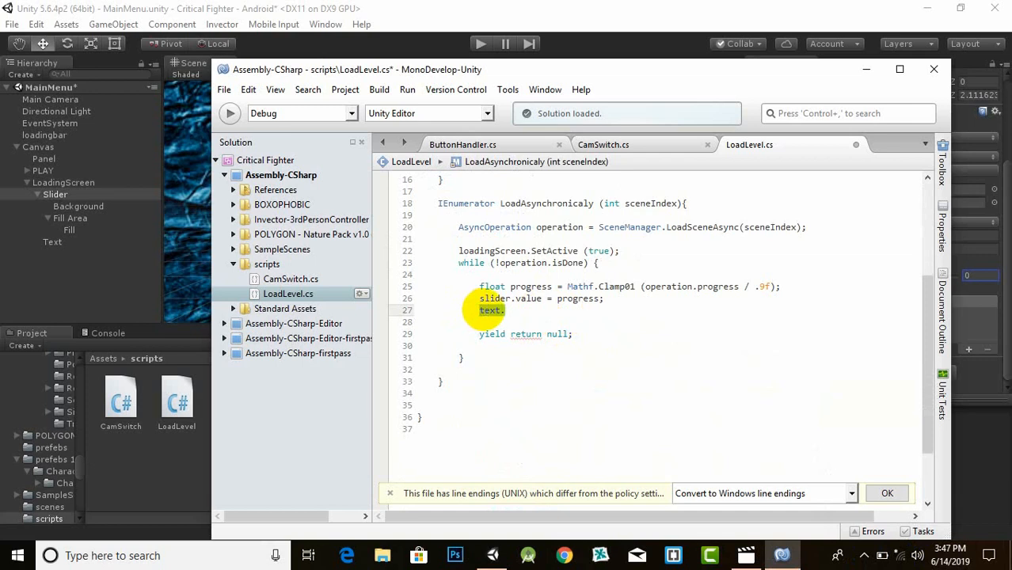
text(Pro)
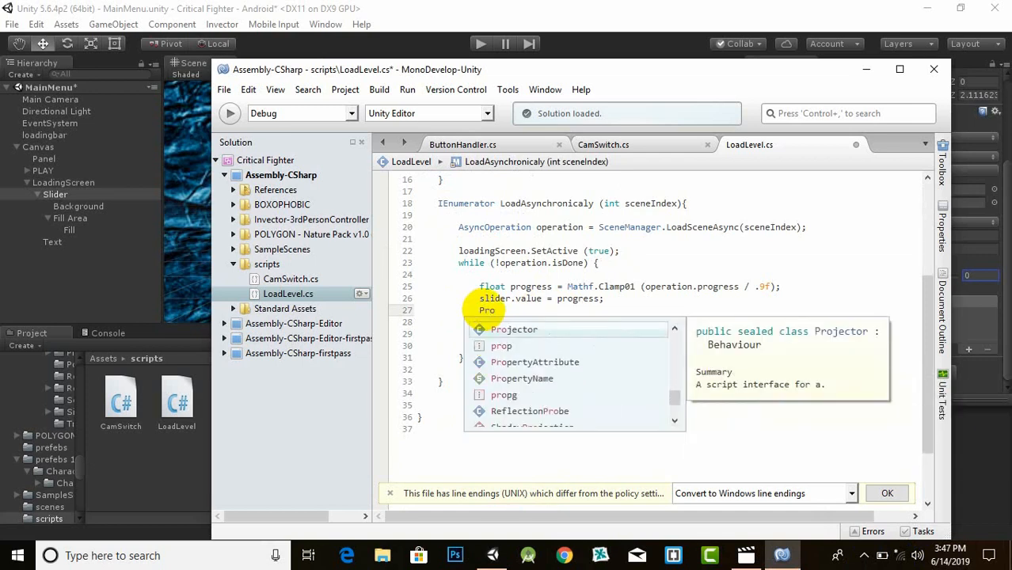
text(g)
key(Down)
key(Down)
key(Return)
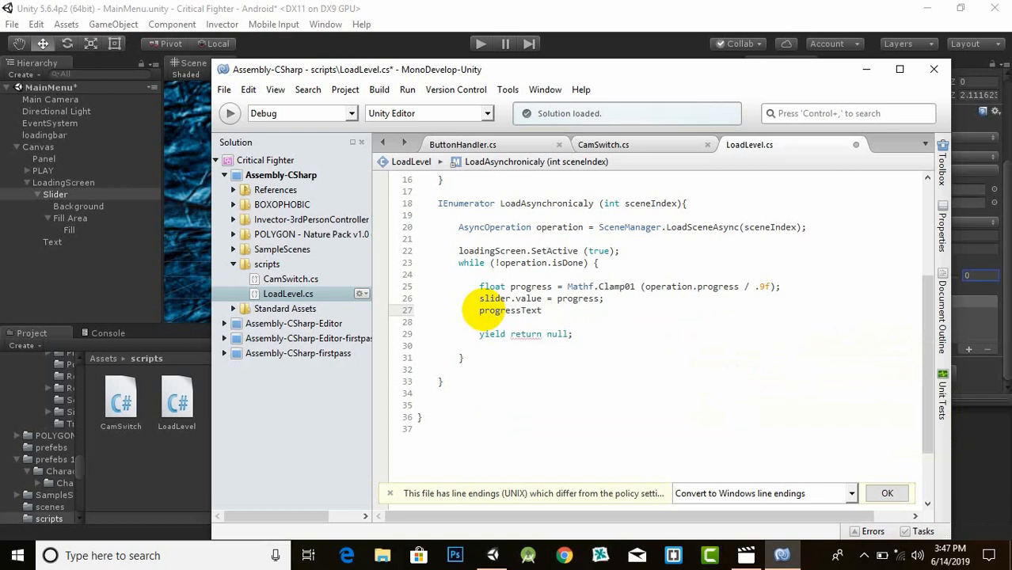
Complete the line as progressText.text = progress * 100f + "%"; and save the LoadLevel script
text(.text)
text(= prog)
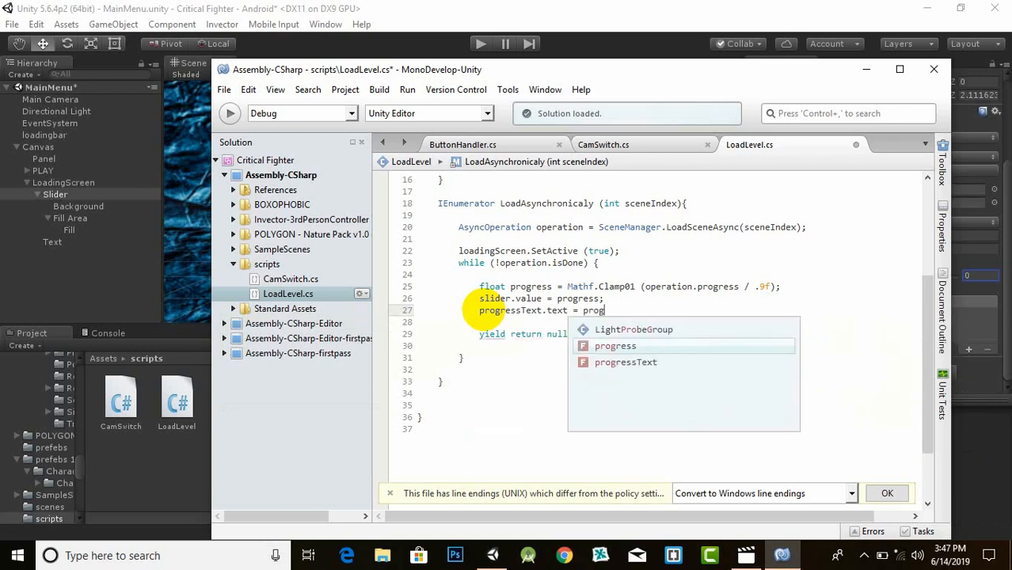
key(Return)
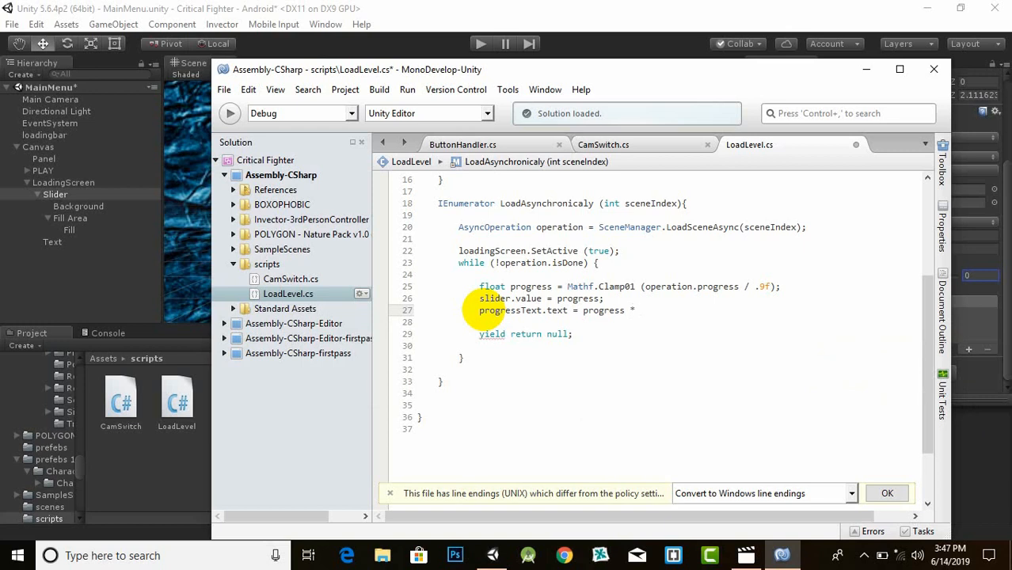
text(100f +)
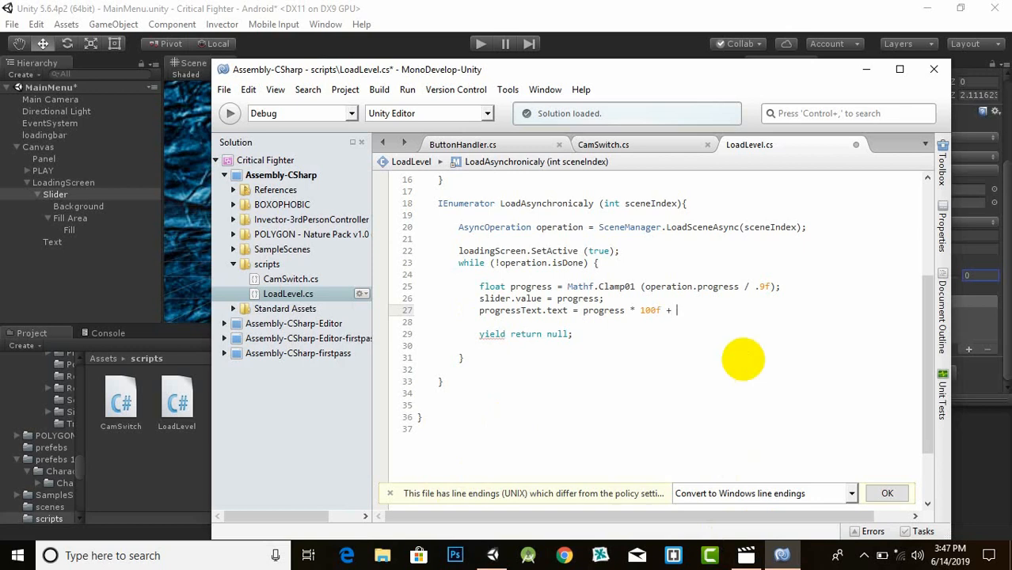
text( ")
text(")
text(%)
text(;)
key(ctrl+s)
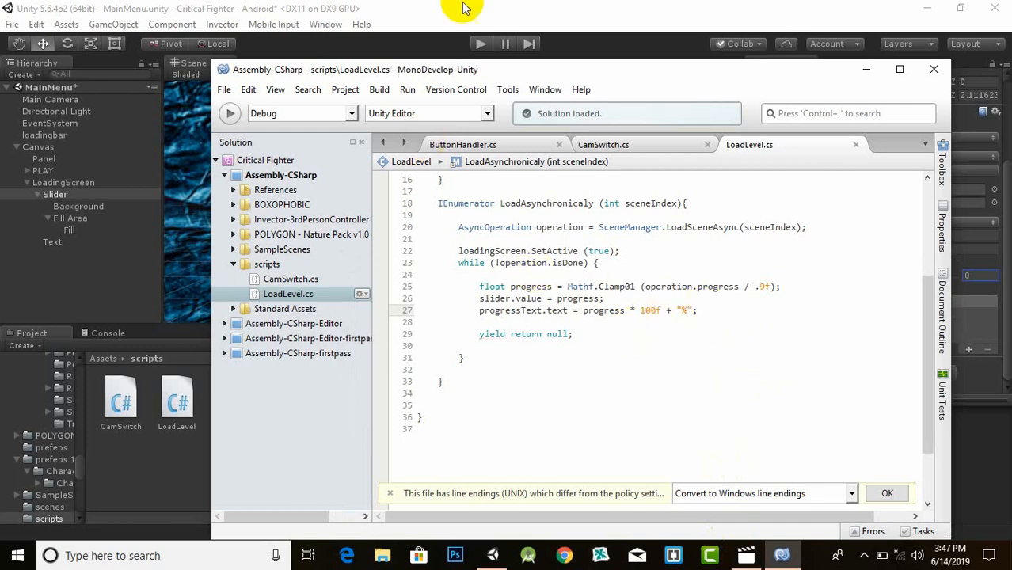
Switch to Unity and assign the Text object under LoadingScreen to the Progress Text reference of loadingbar's Load Level script
click(470, 14)
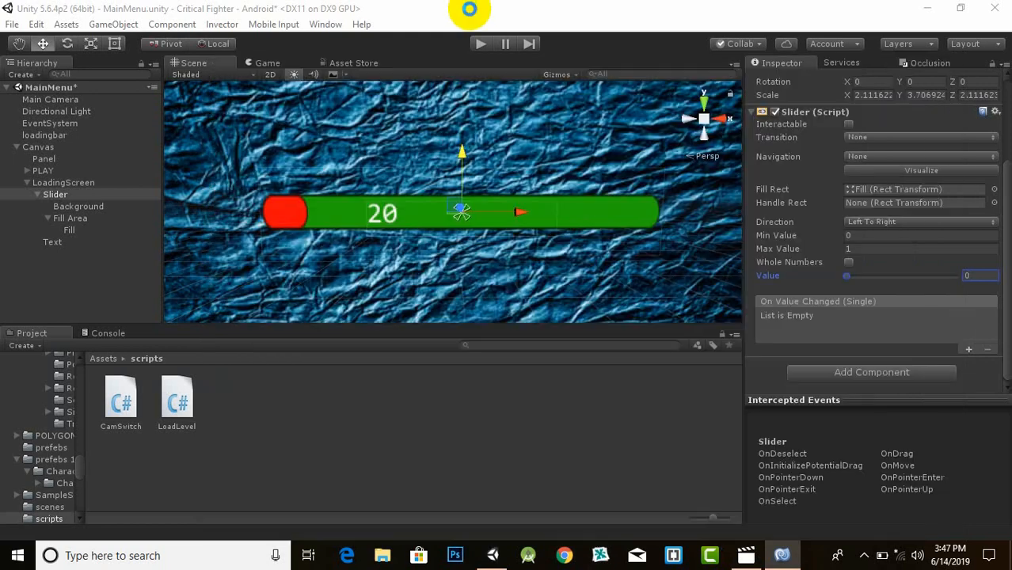
click(67, 183)
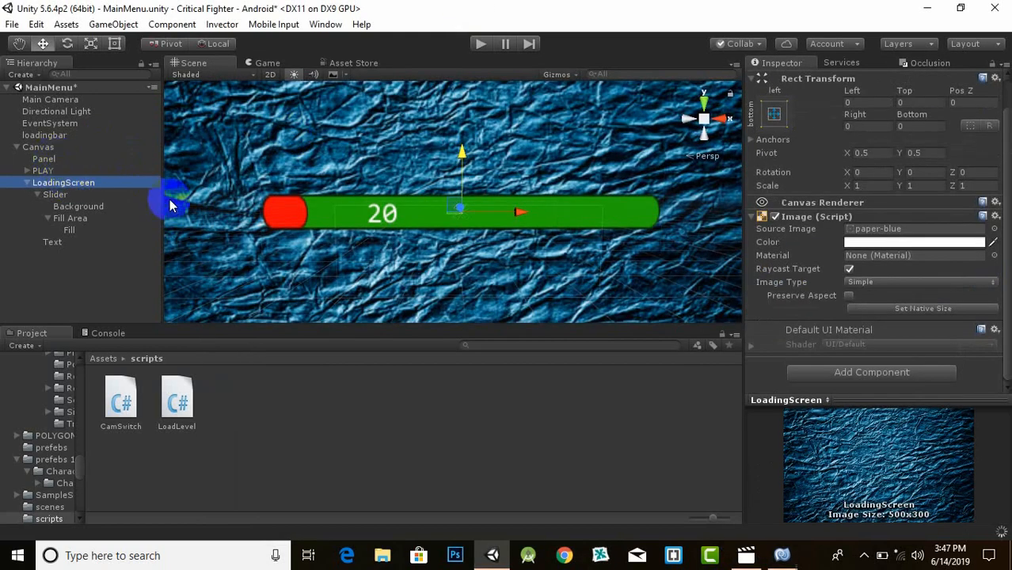
click(49, 137)
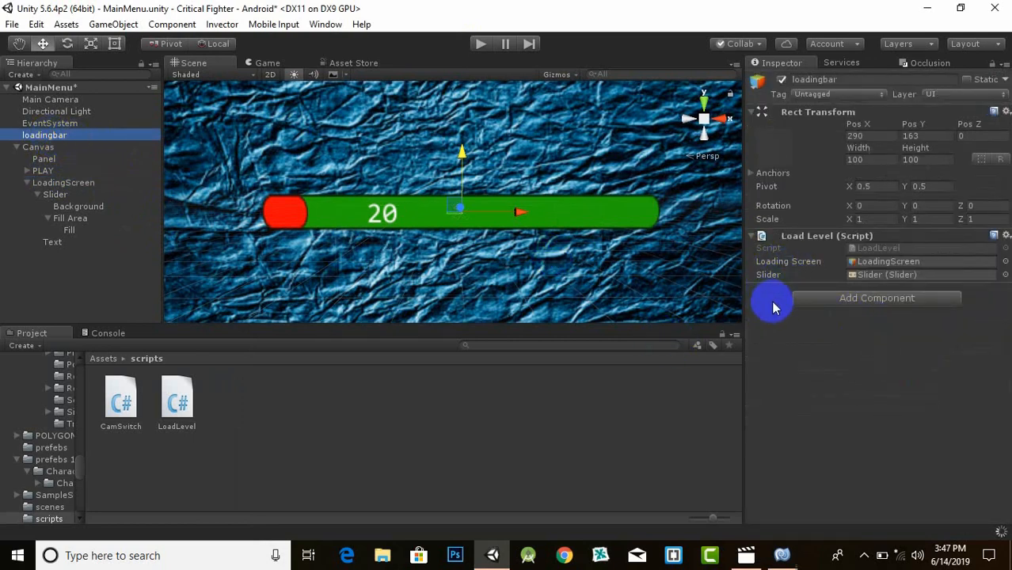
scroll(482, 230, up, 2)
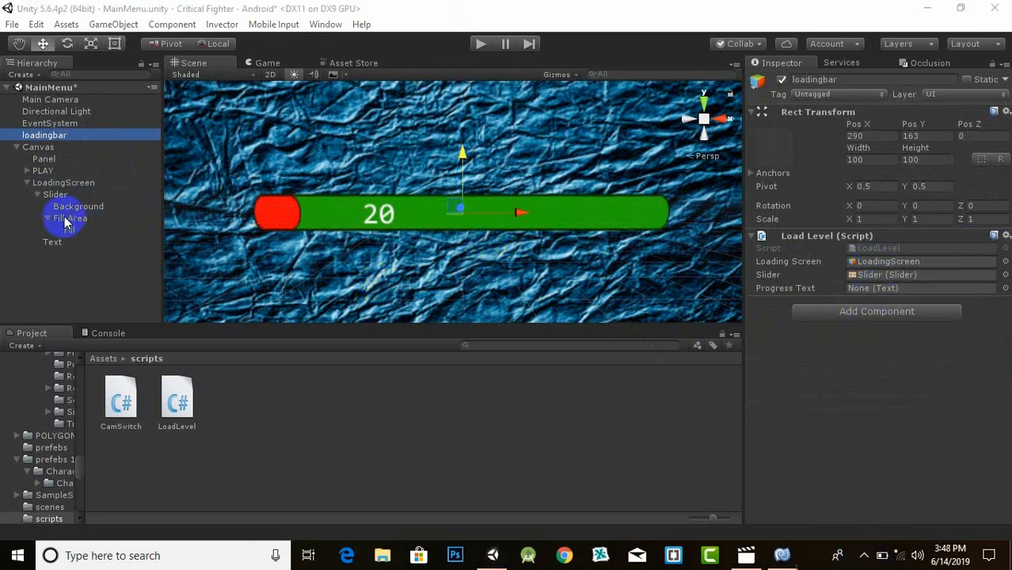
drag(52, 242, 903, 289)
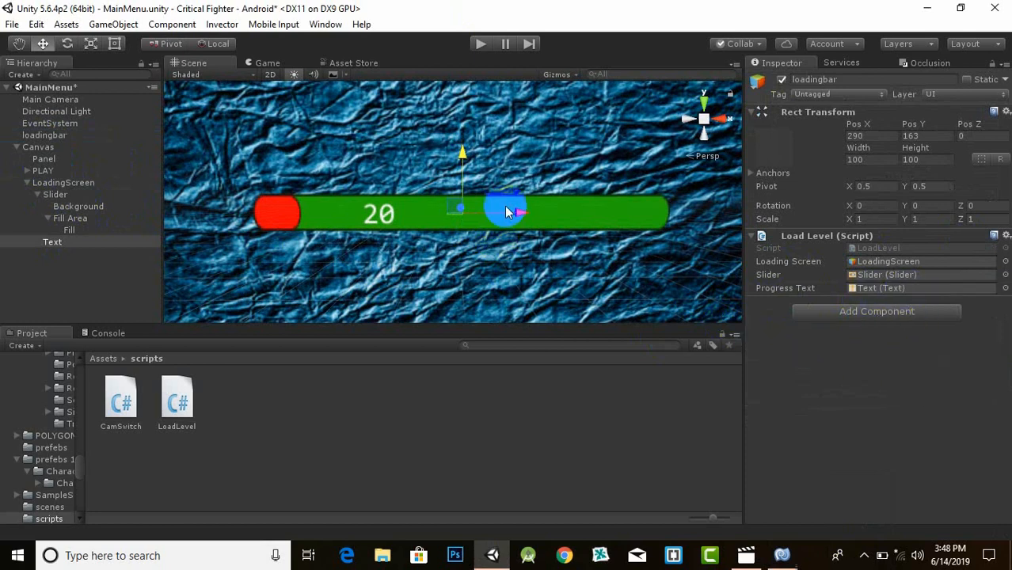
Run the MainMenu scene in play mode to check its opening screen, and stop it
click(479, 41)
click(474, 180)
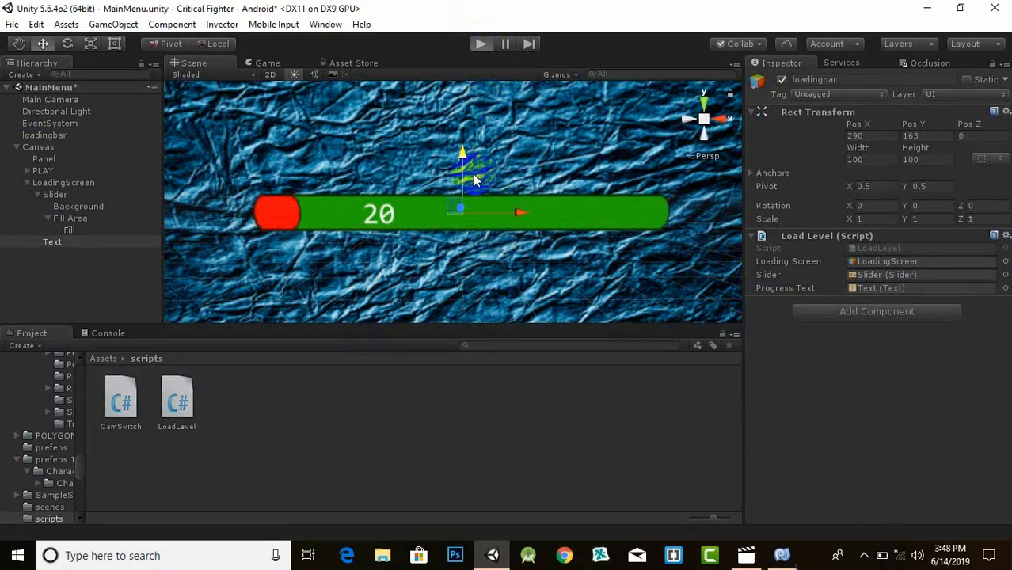
click(481, 45)
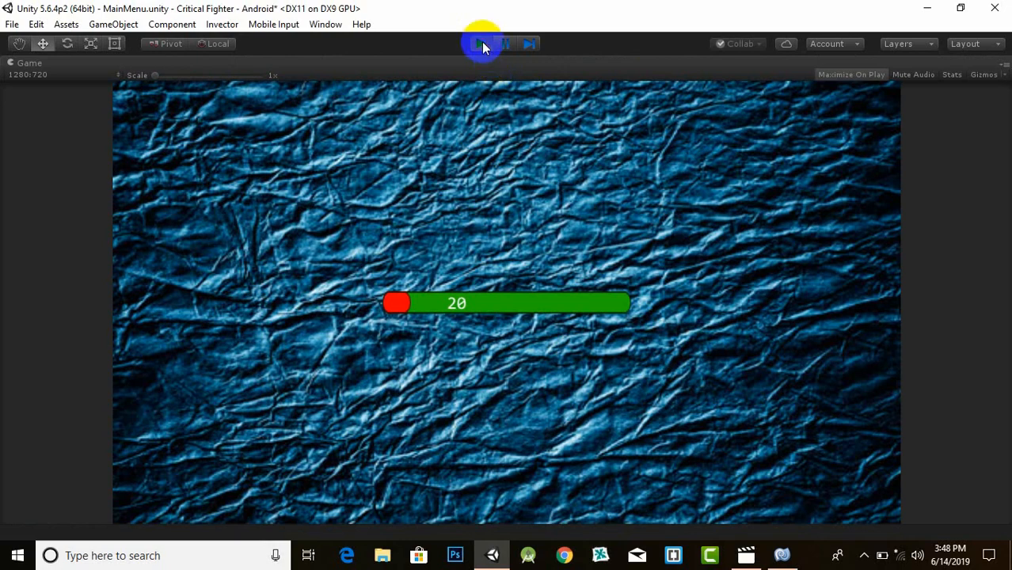
click(482, 45)
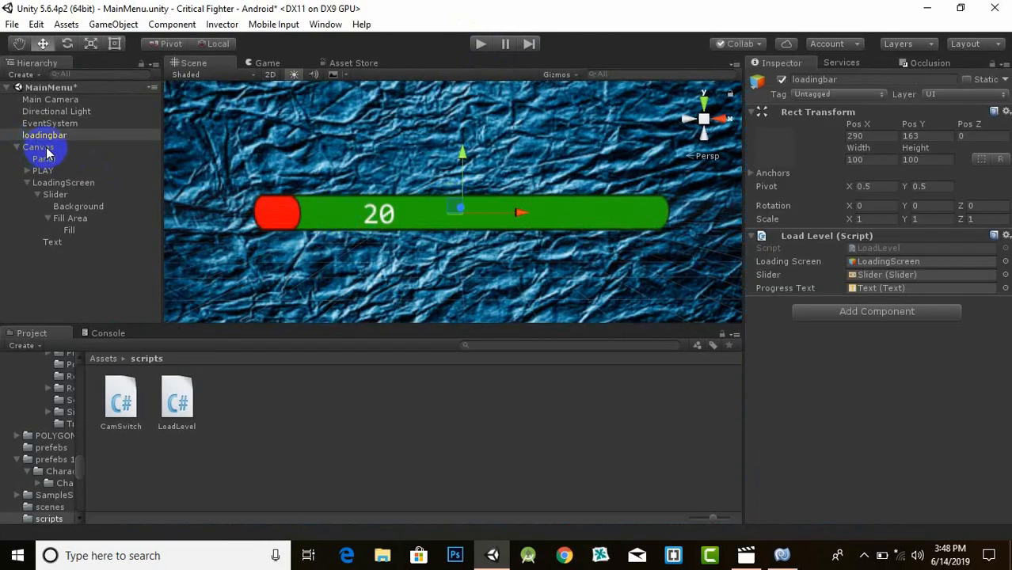
Deactivate the LoadingScreen object and test loading the level with the PLAY button in play mode, stopping the run once Level1 opens
click(79, 182)
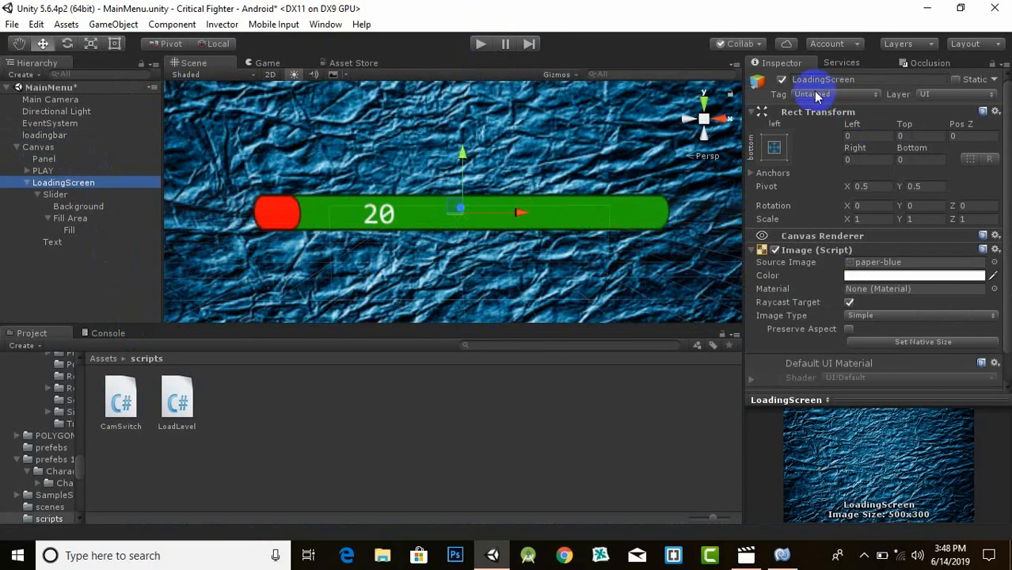
click(782, 79)
click(481, 44)
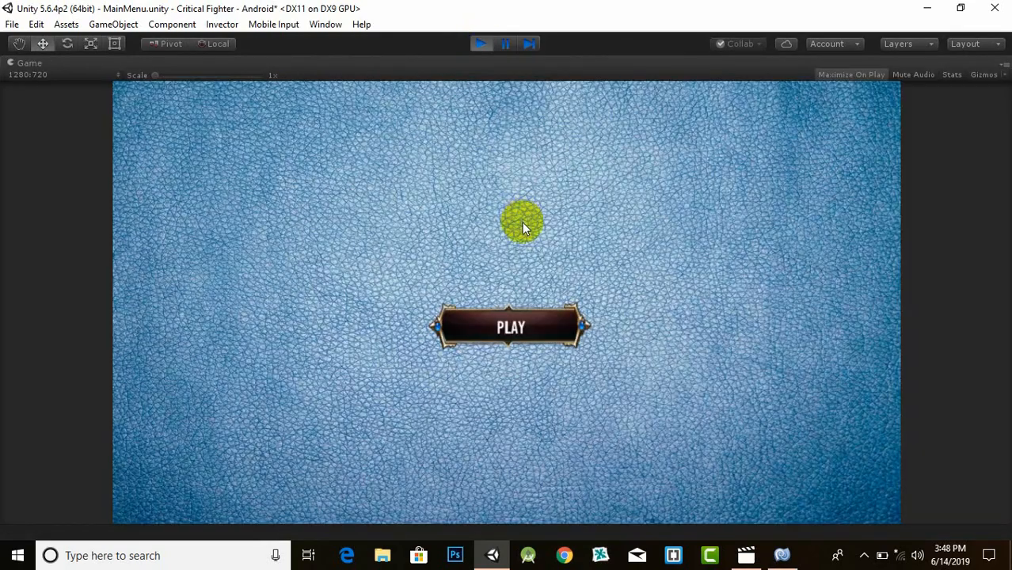
click(543, 329)
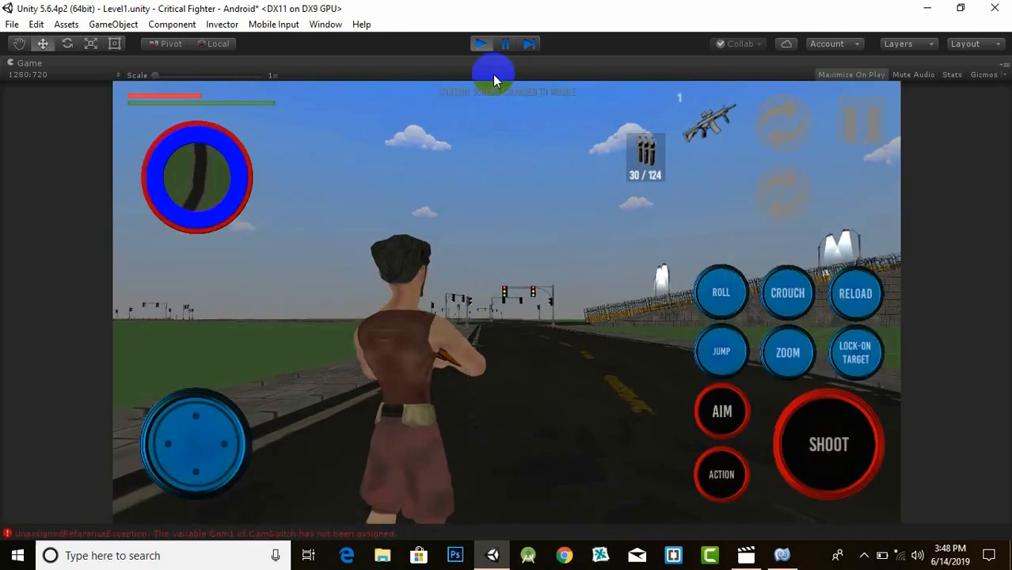
click(485, 44)
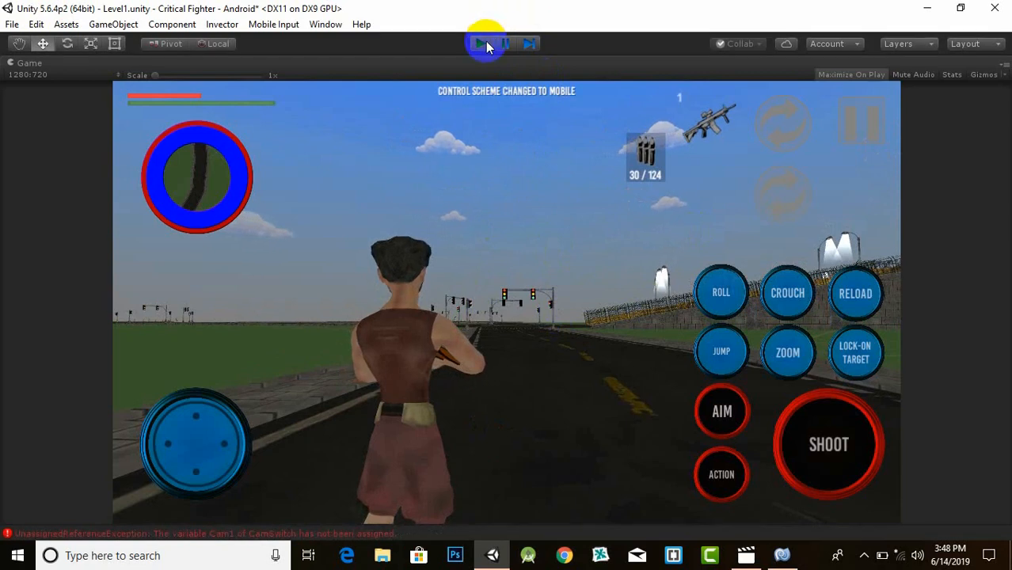
scroll(580, 275, down, 1)
middle_drag(593, 281, 594, 255)
click(26, 182)
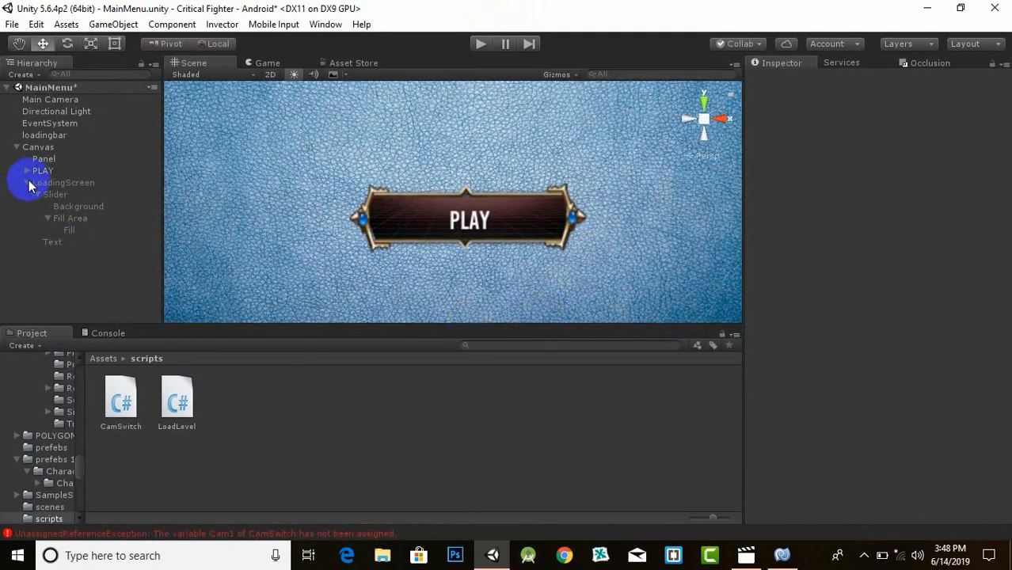